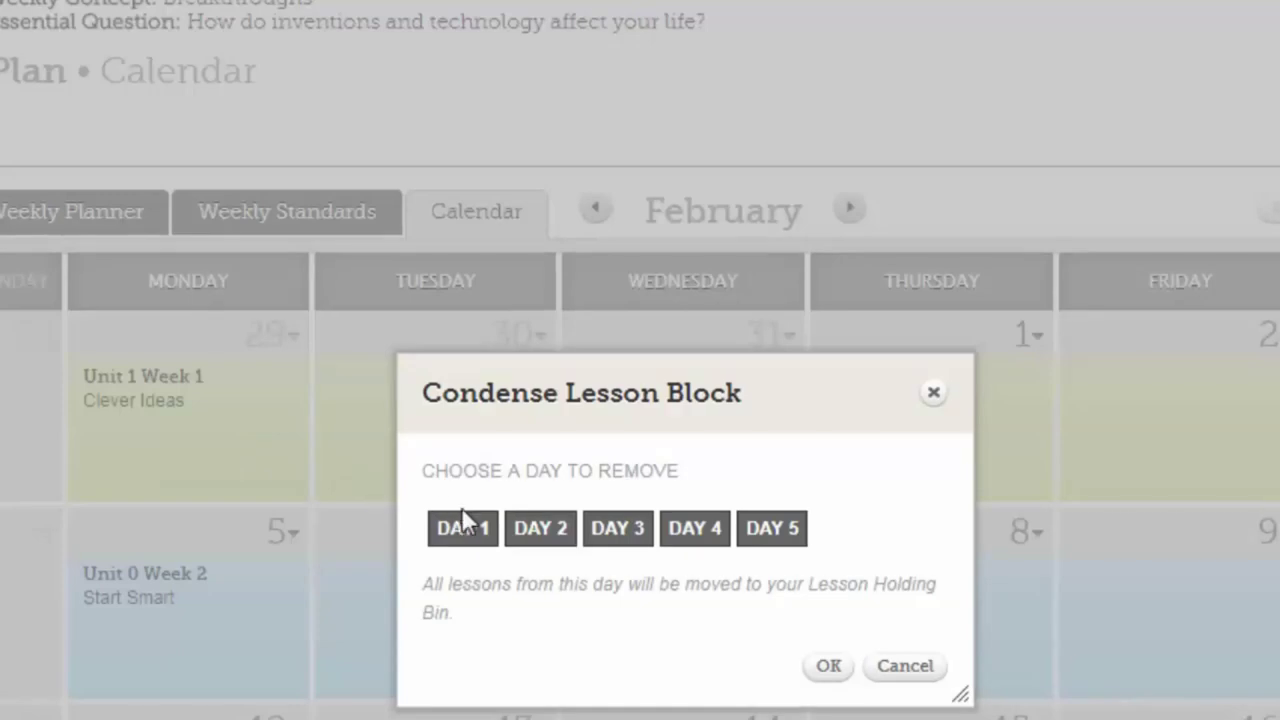
Step: Condense the Unit 1 Week 1 lesson block by removing Day 2, and view that block in the Weekly Planner
{"action": "left_click", "coordinate": [541, 546]}
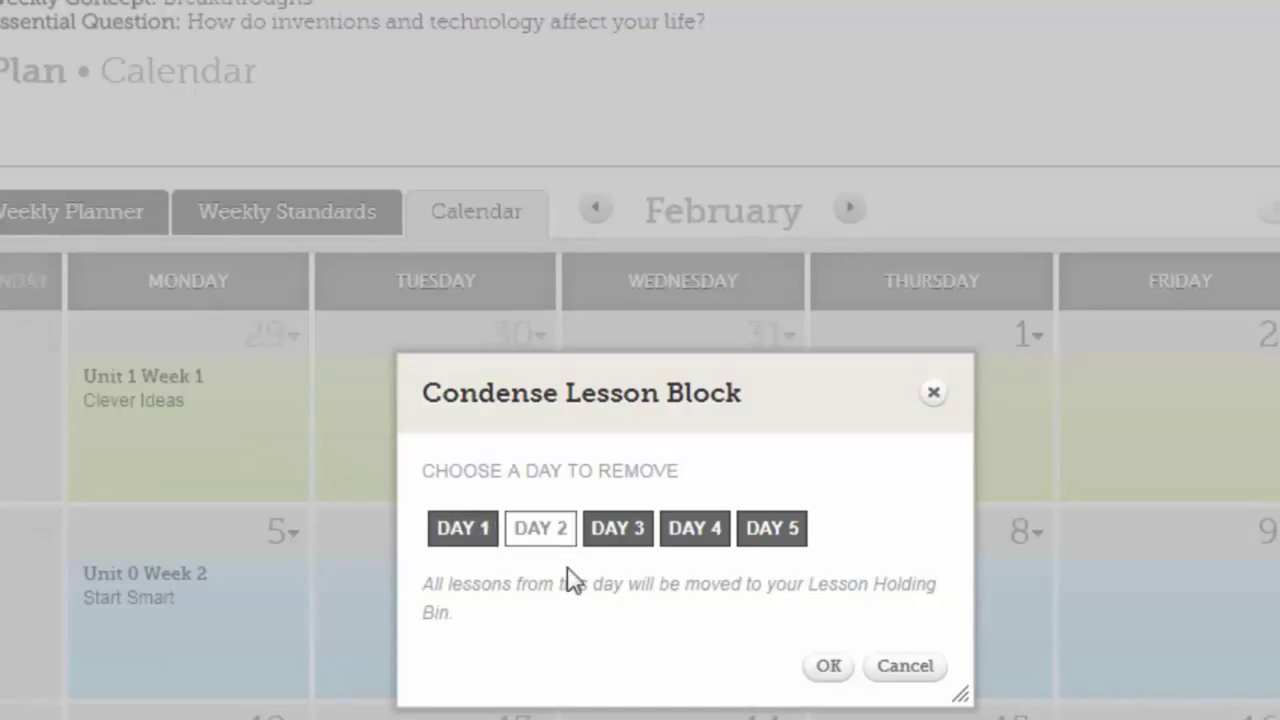
{"action": "left_click", "coordinate": [826, 672]}
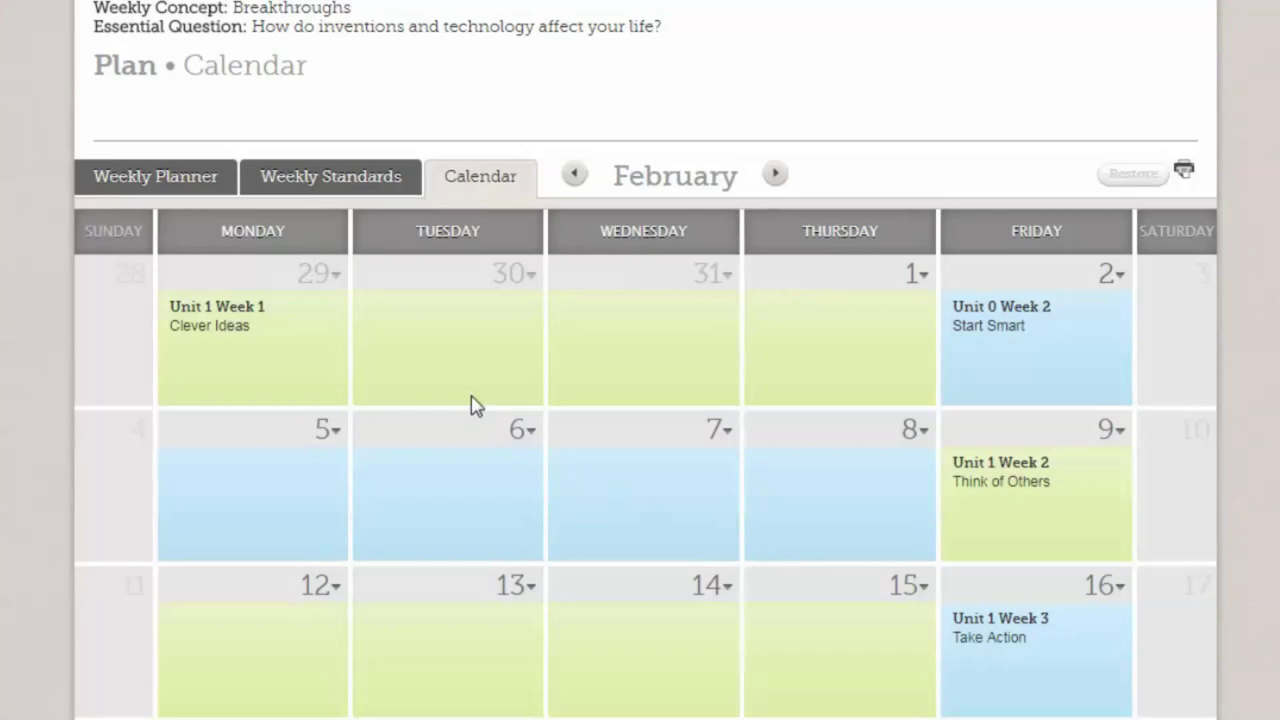
{"action": "left_click", "coordinate": [334, 278]}
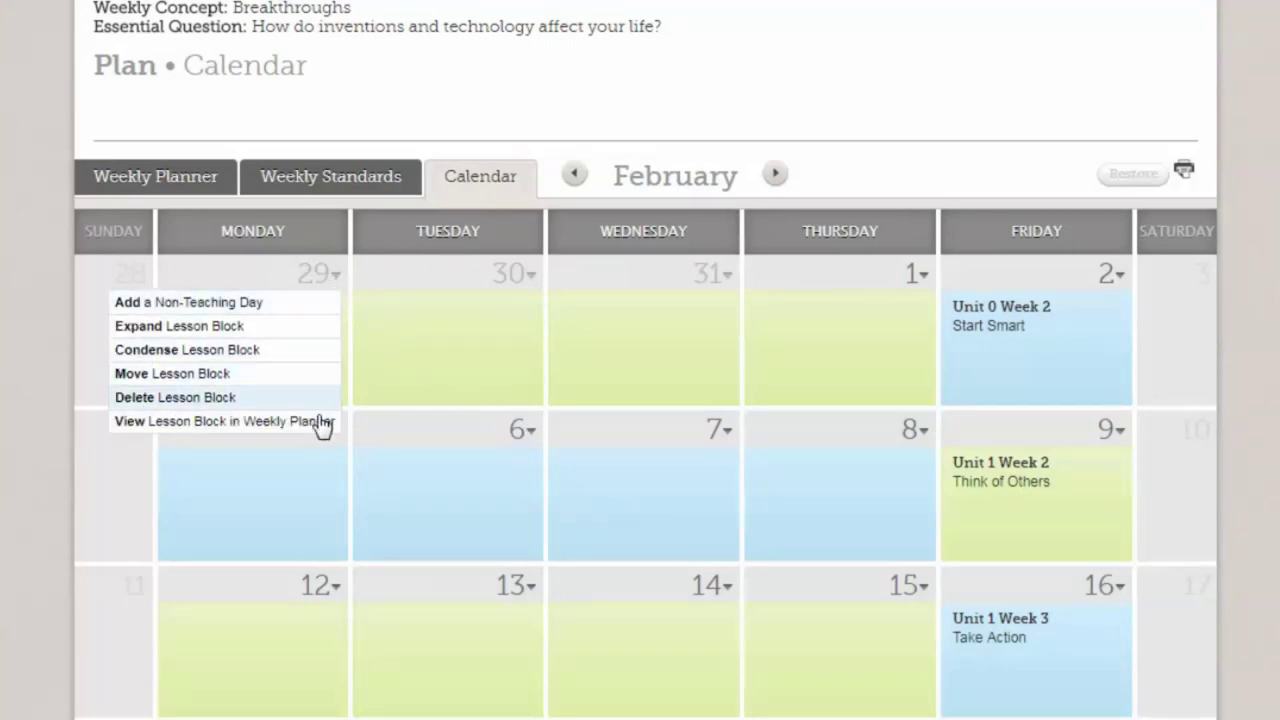
{"action": "left_click", "coordinate": [321, 425]}
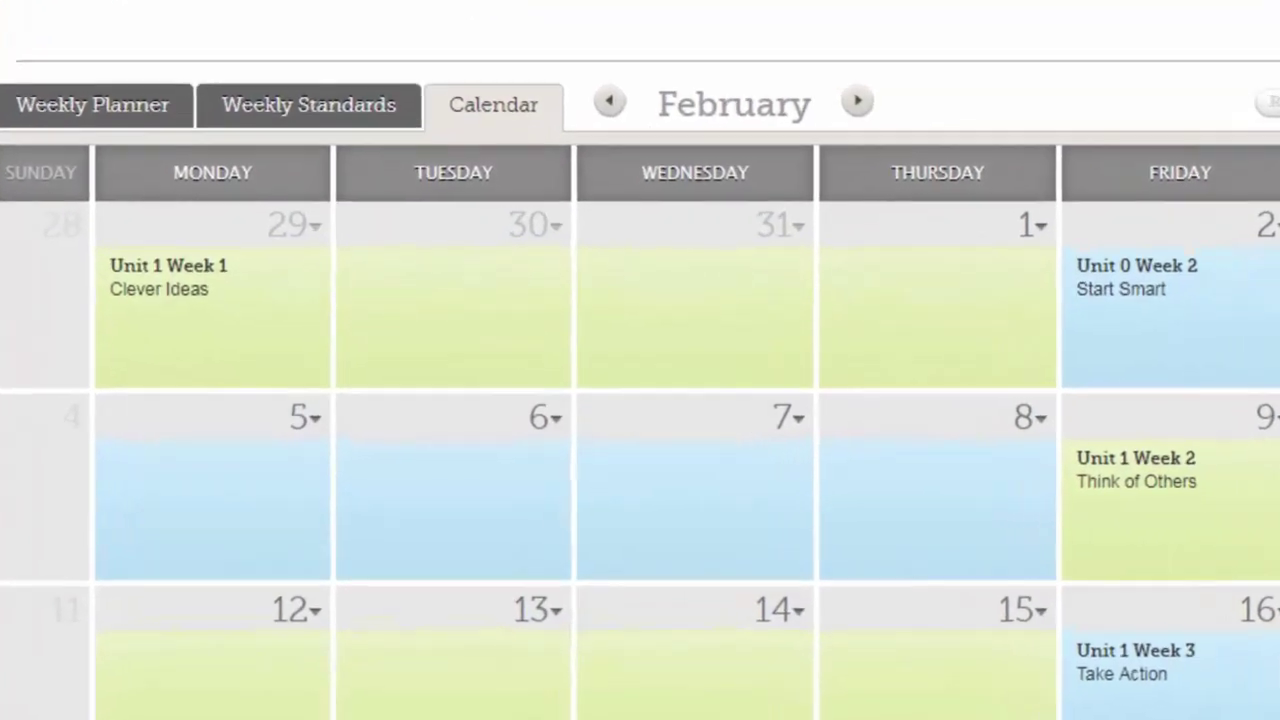
Step: Add a non-teaching day on Monday, February 5, labelled "Parent - Teacher Conference"
{"action": "left_click", "coordinate": [314, 420]}
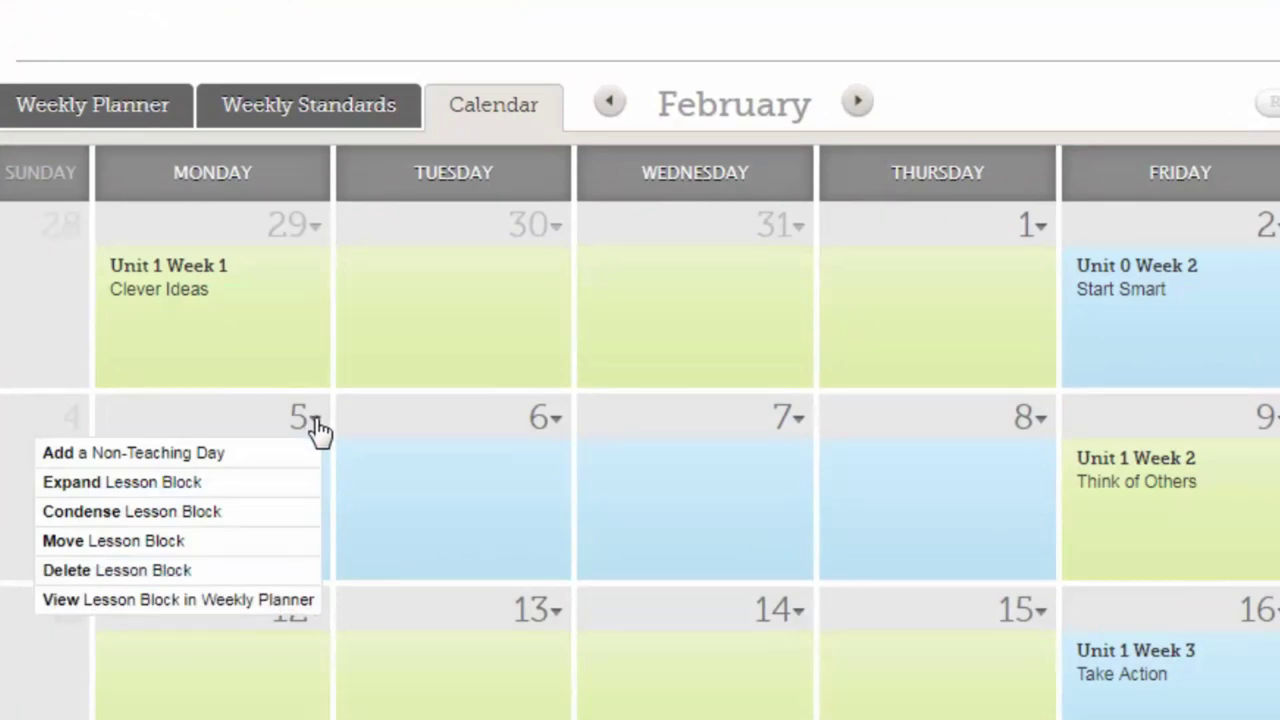
{"action": "left_click", "coordinate": [270, 453]}
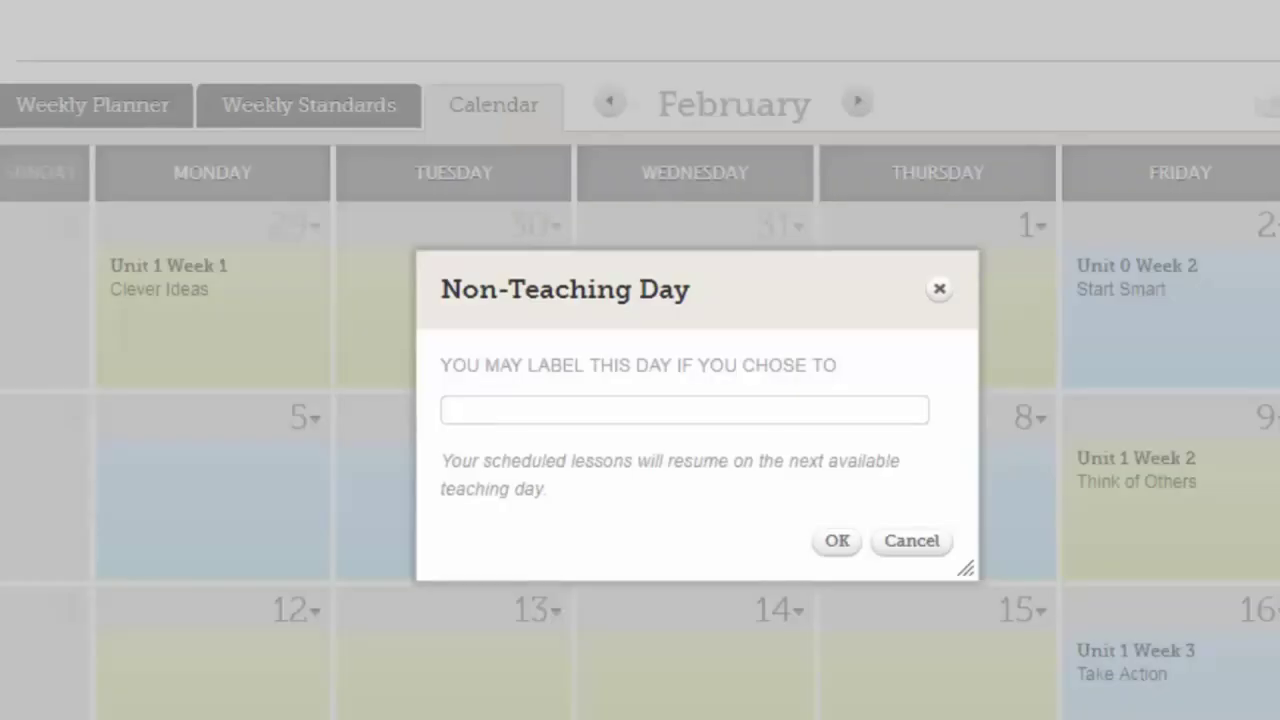
{"action": "type", "text": "Parent - Teacher Conference"}
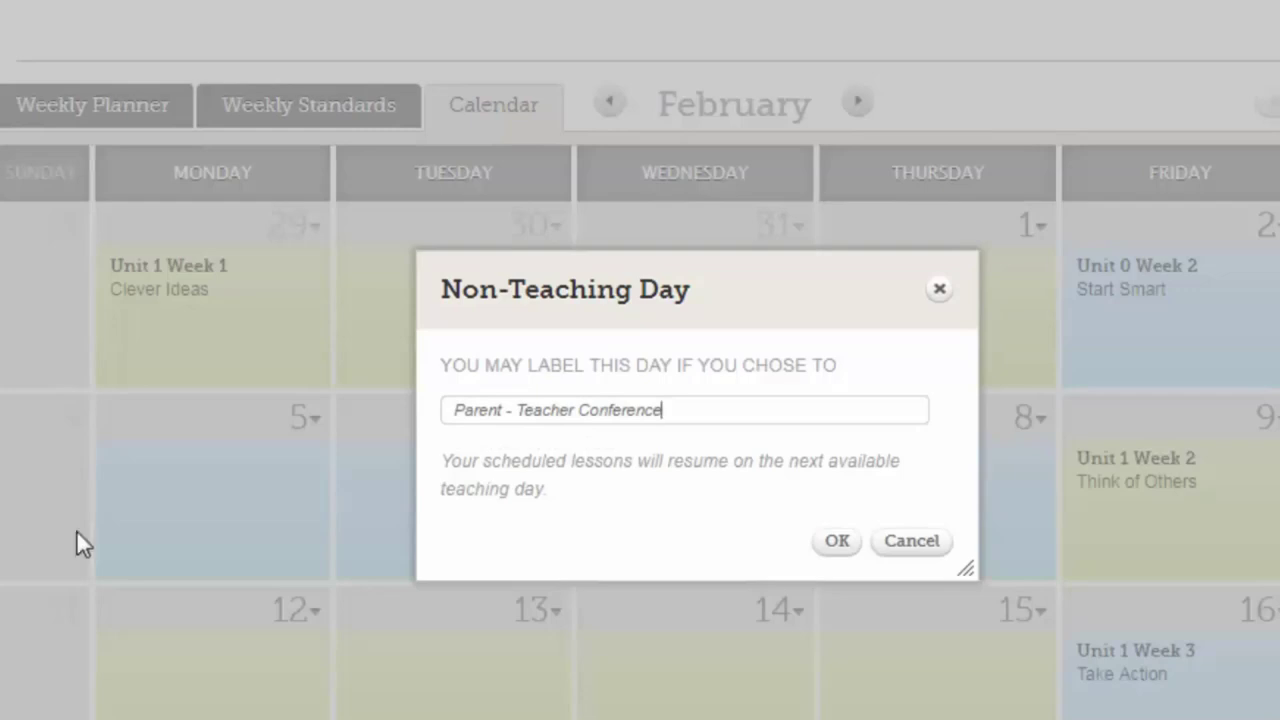
{"action": "left_click", "coordinate": [837, 541]}
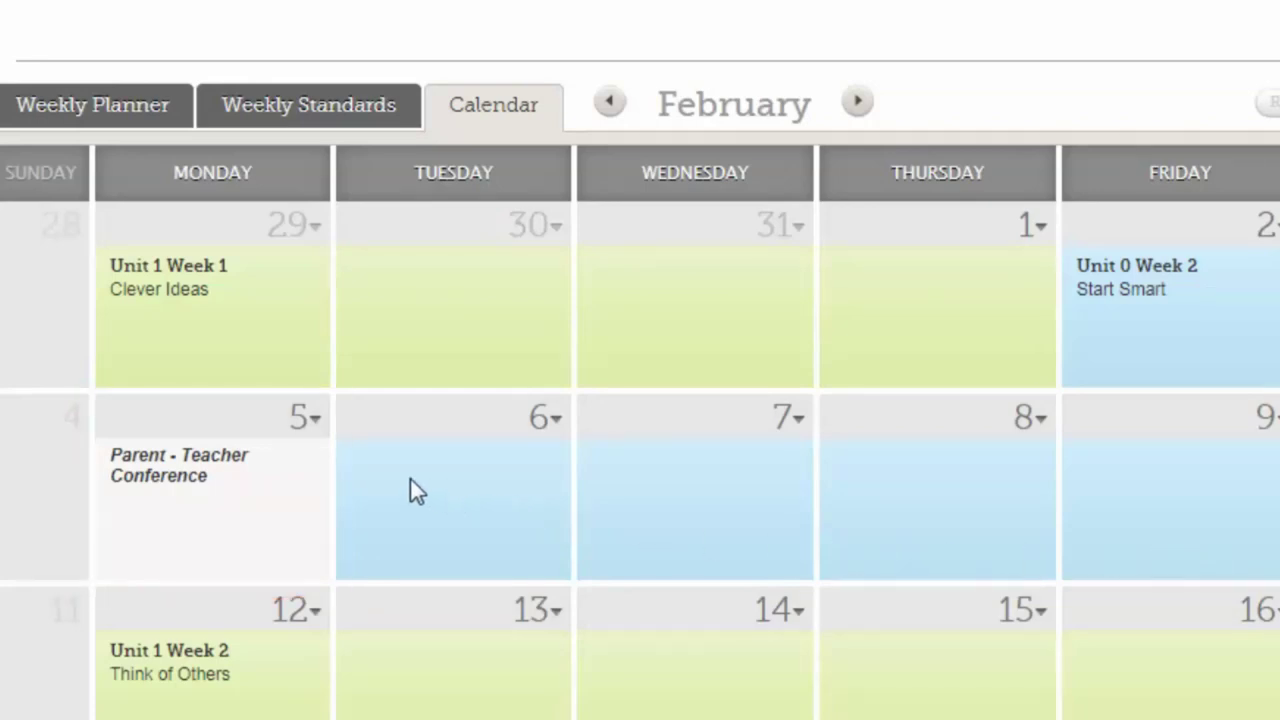
{"action": "left_click", "coordinate": [315, 421]}
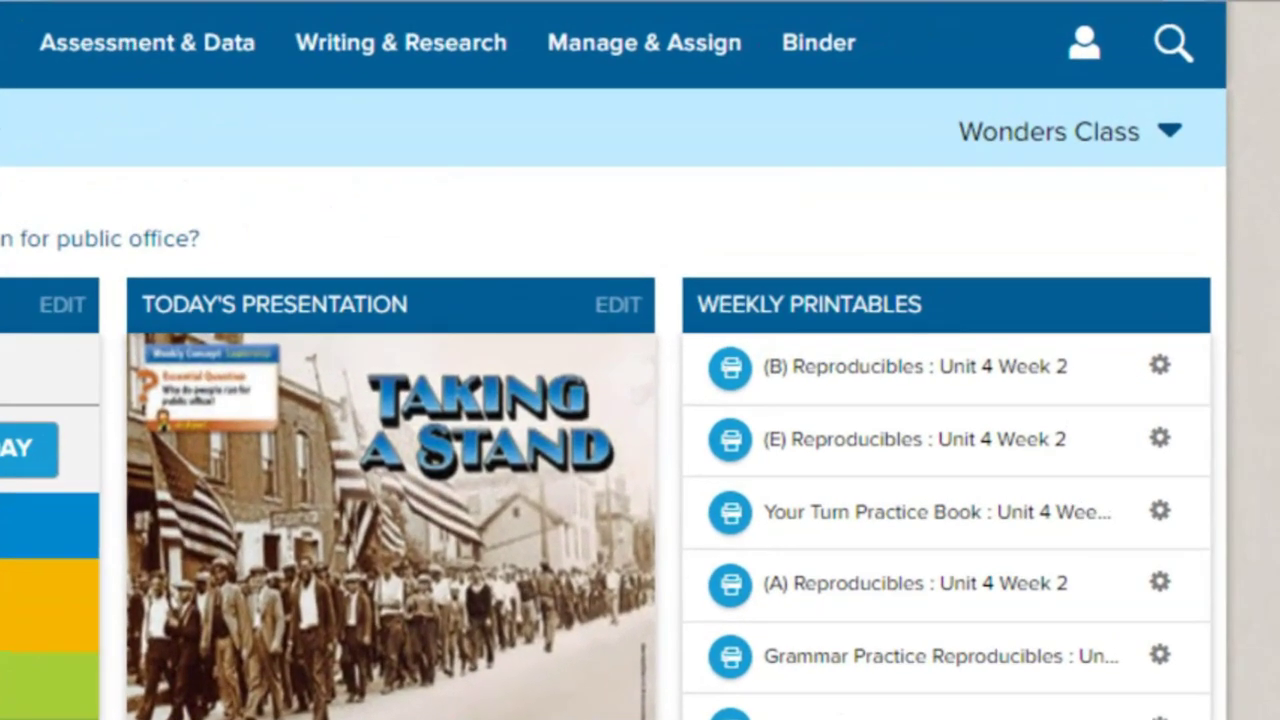
Step: Create a class from Class Details named New Wonders Class, grade level 1, with Simplified Login enabled
{"action": "left_click", "coordinate": [622, 62]}
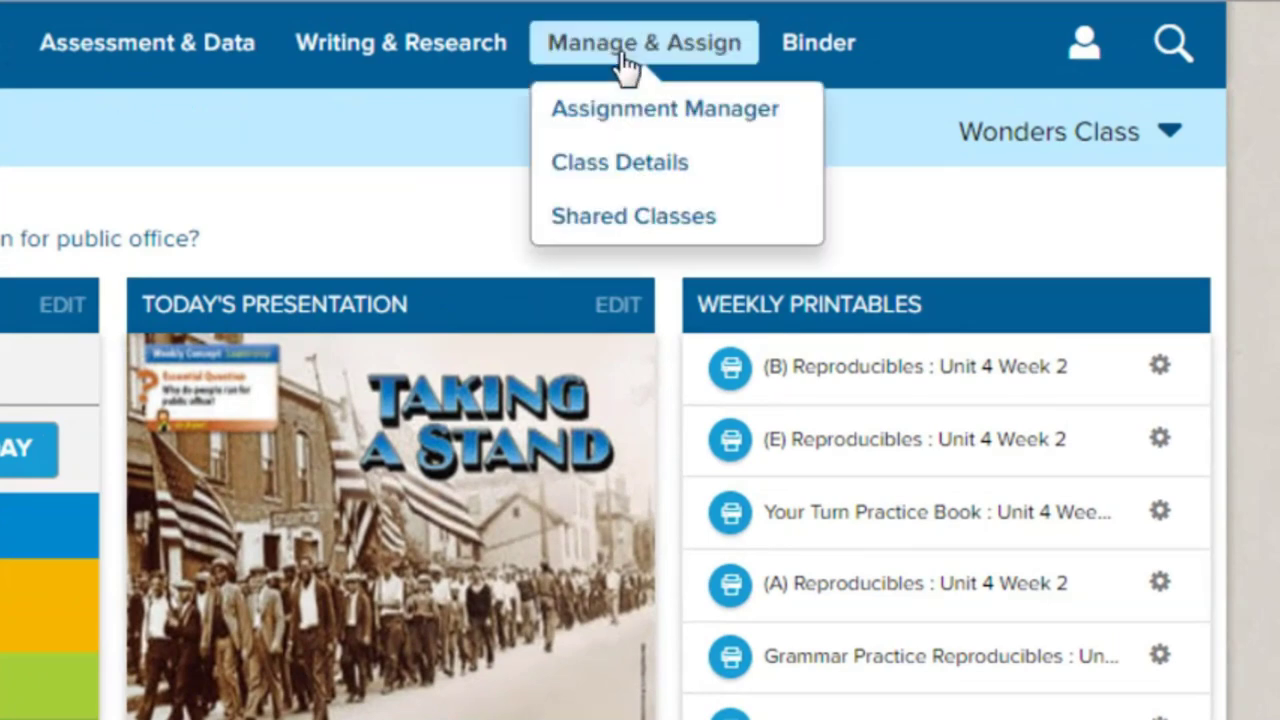
{"action": "left_click", "coordinate": [757, 172]}
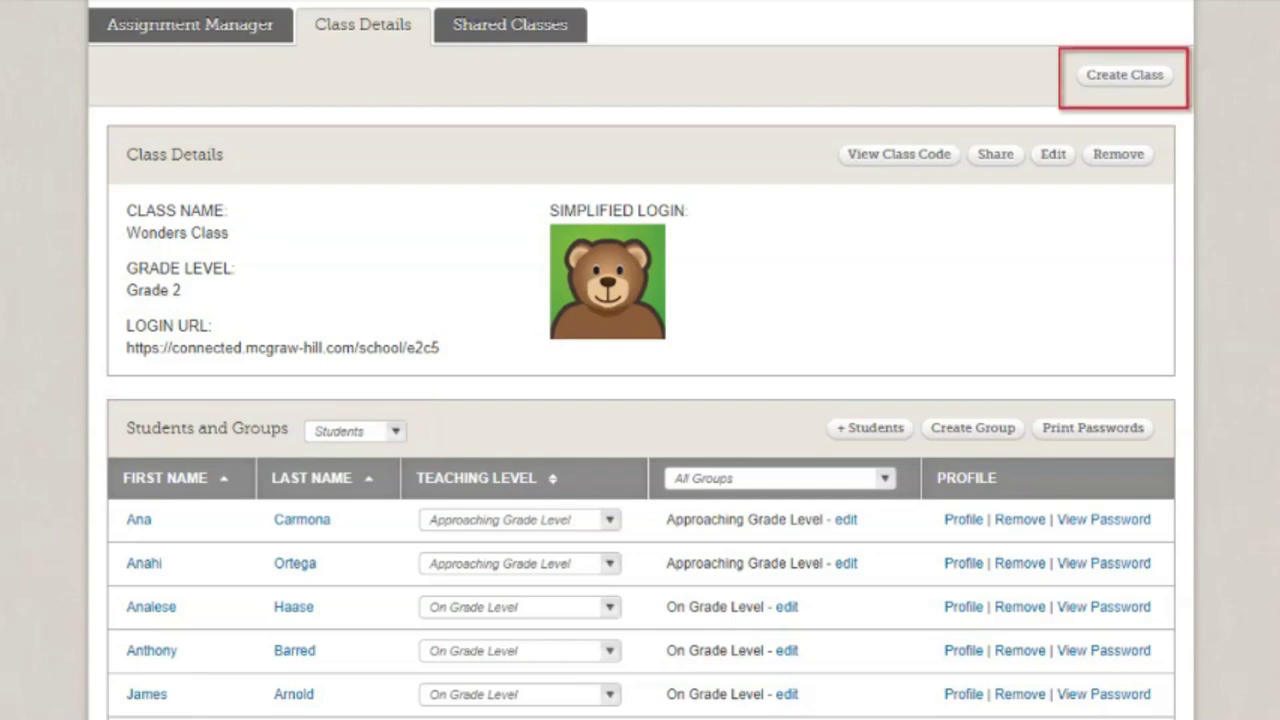
{"action": "left_click", "coordinate": [1147, 88]}
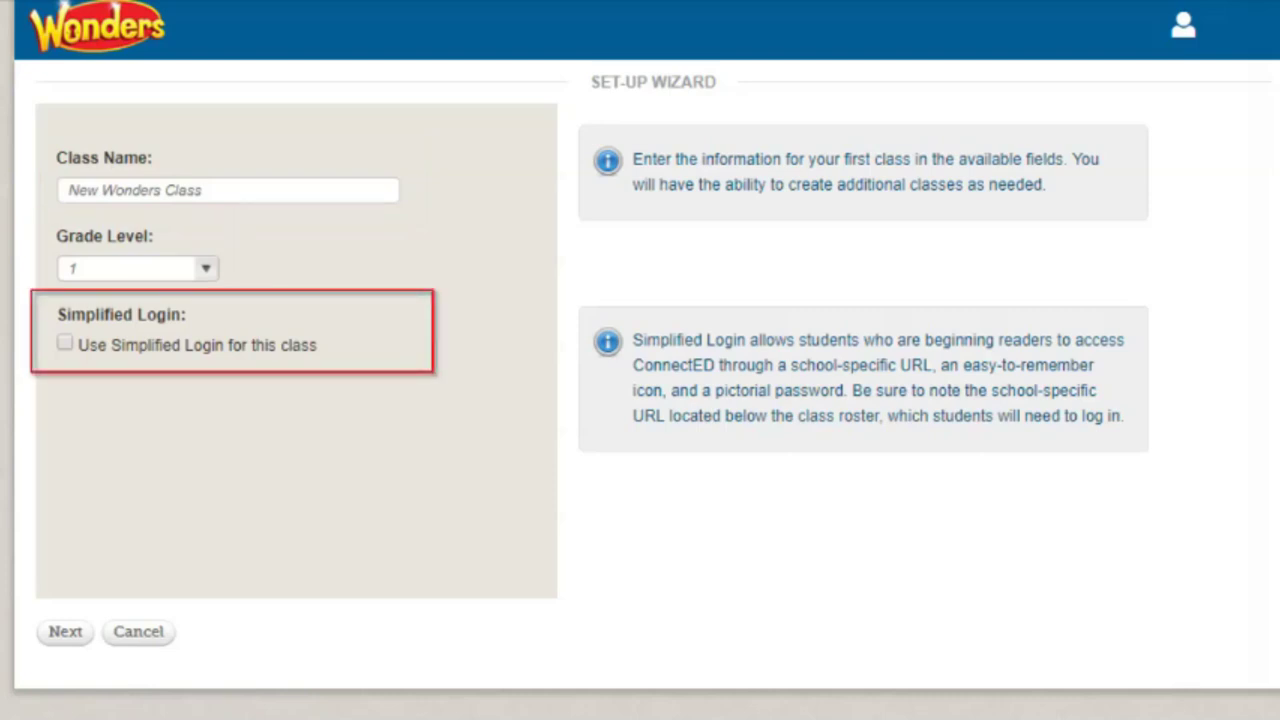
{"action": "left_click", "coordinate": [64, 344]}
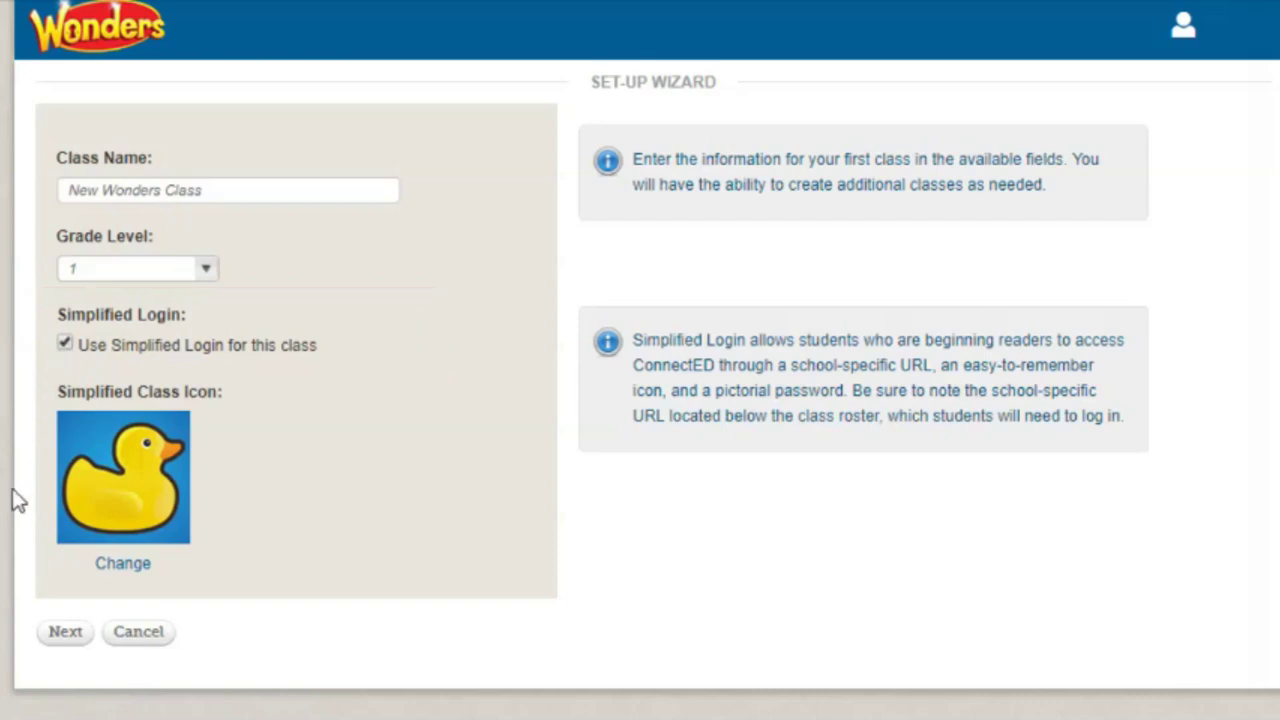
{"action": "left_click", "coordinate": [66, 634]}
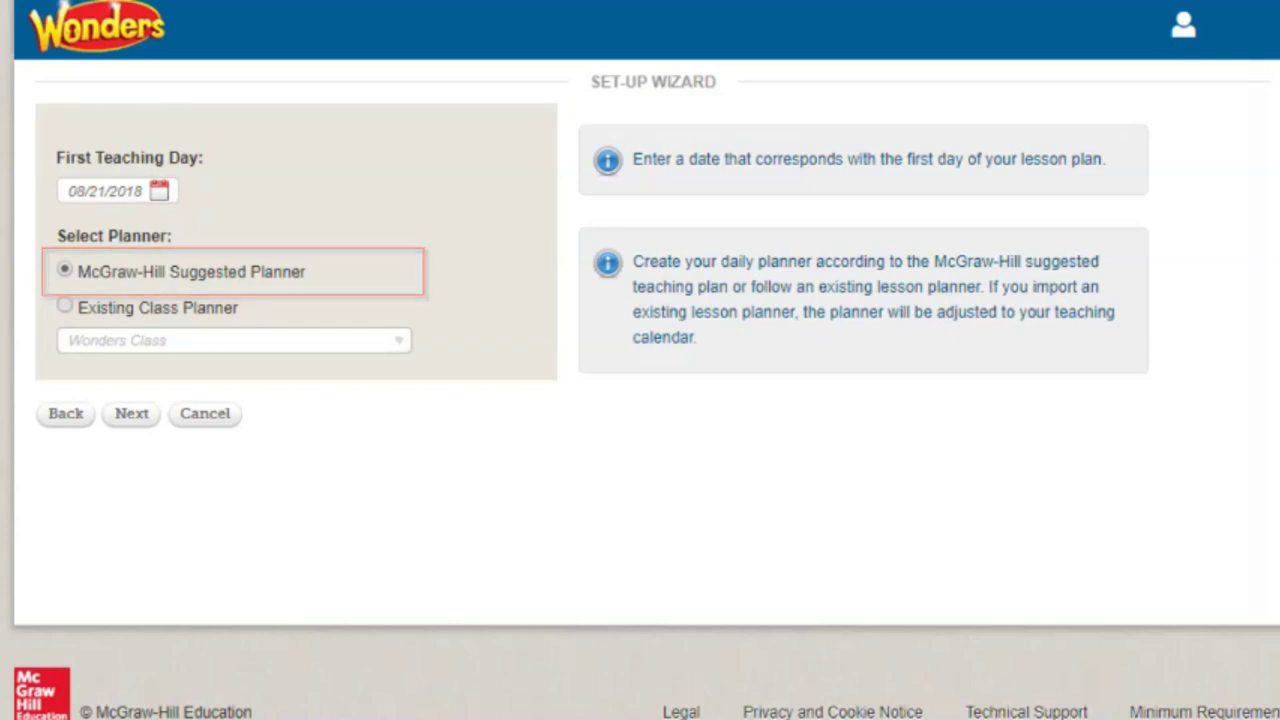
Step: Base the new class's lesson plan on the existing Wonders Class planner and save the class setup
{"action": "left_click", "coordinate": [65, 307]}
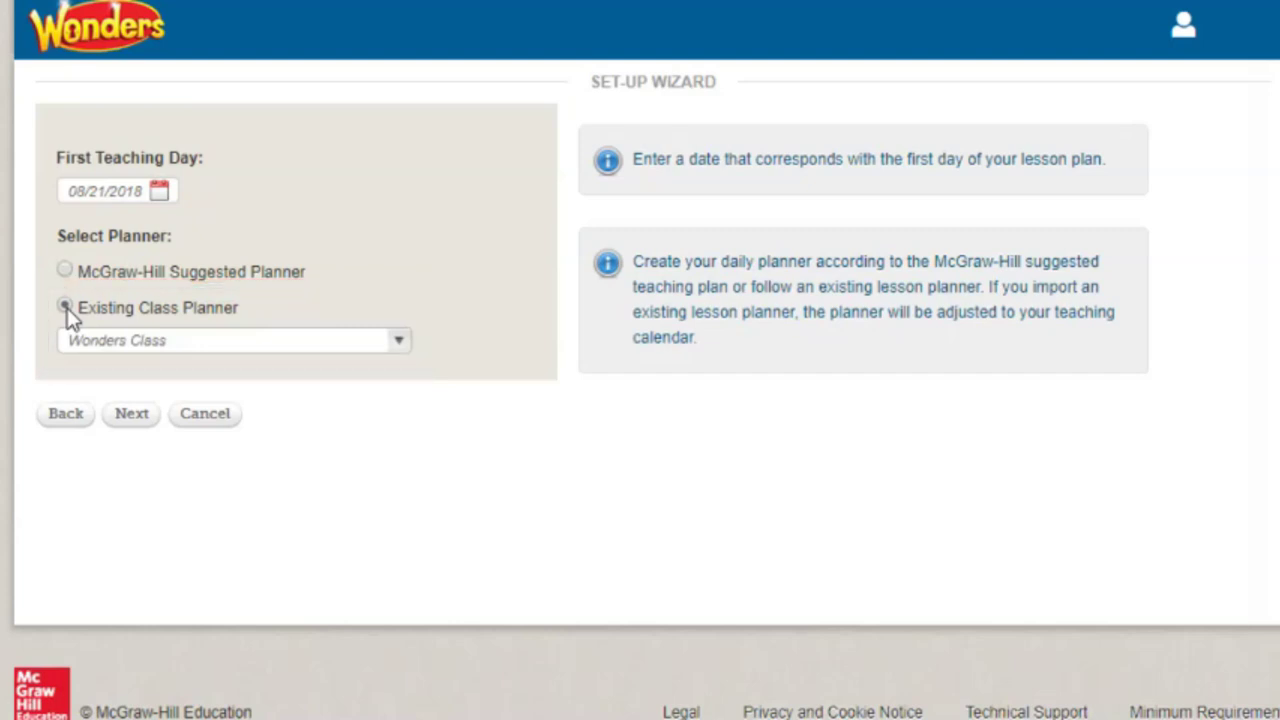
{"action": "left_click", "coordinate": [116, 424]}
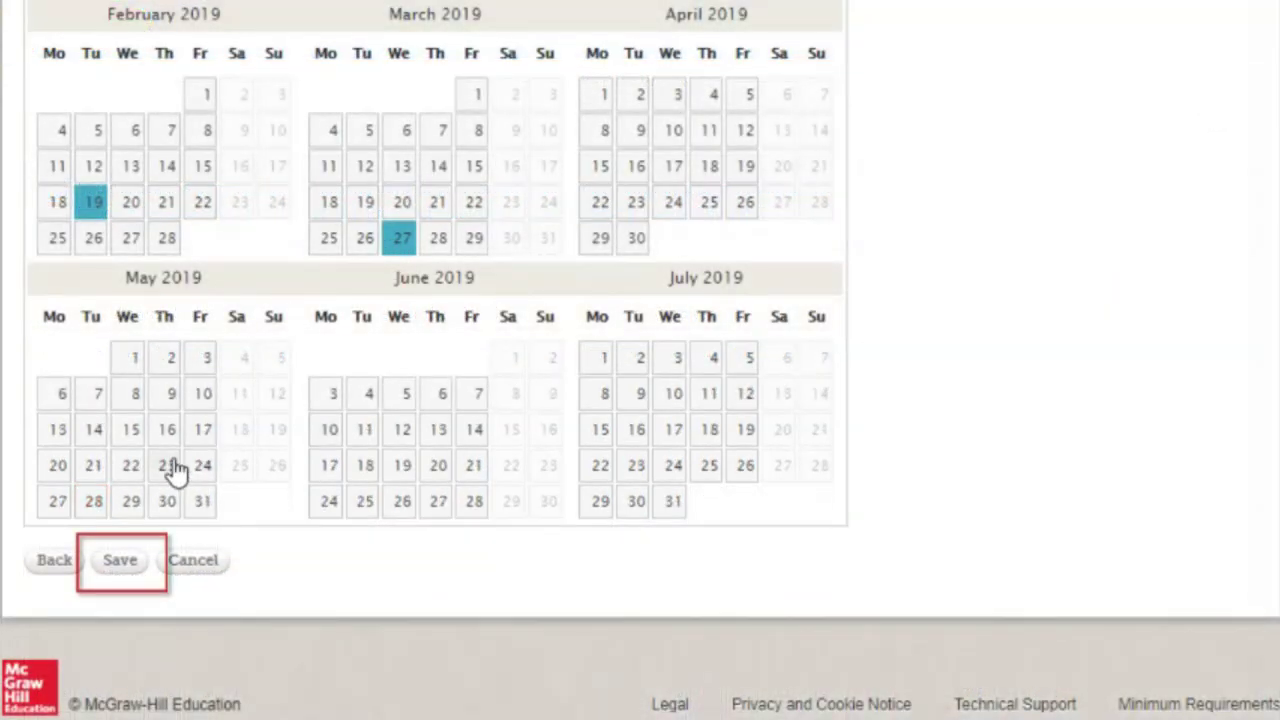
{"action": "left_click", "coordinate": [122, 563]}
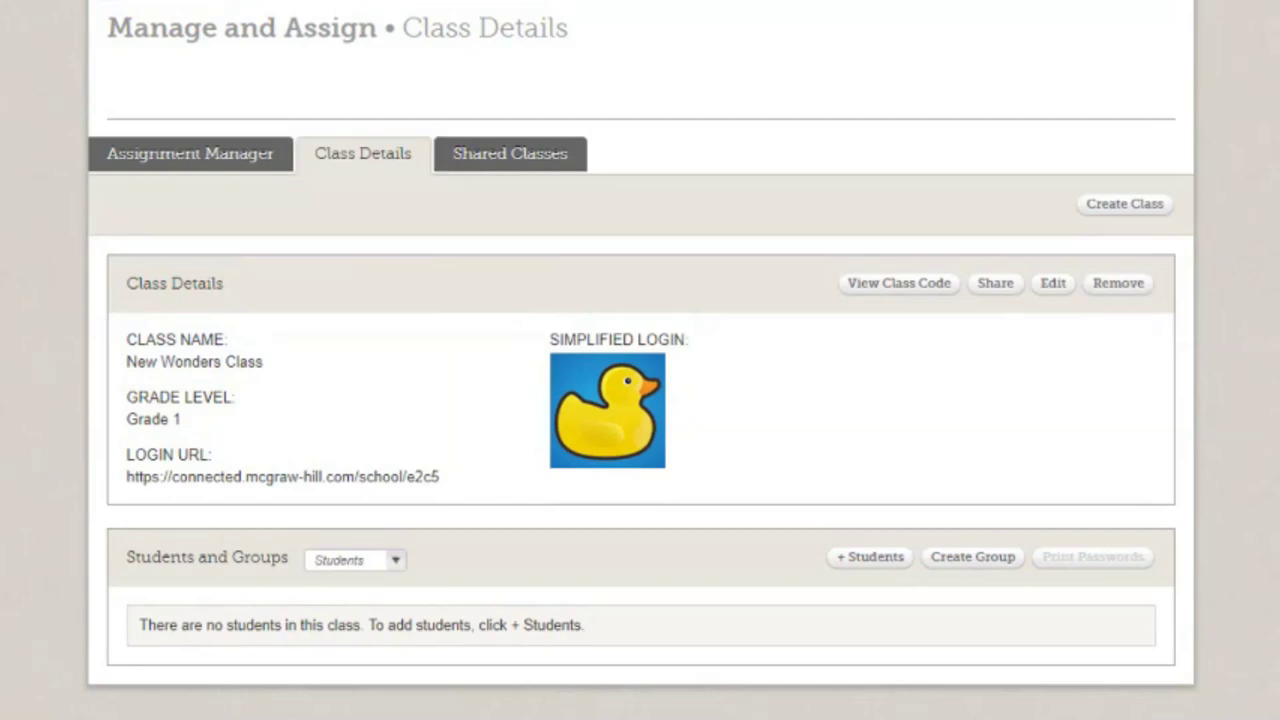
{"action": "left_click", "coordinate": [1055, 288]}
{"action": "left_click", "coordinate": [912, 291]}
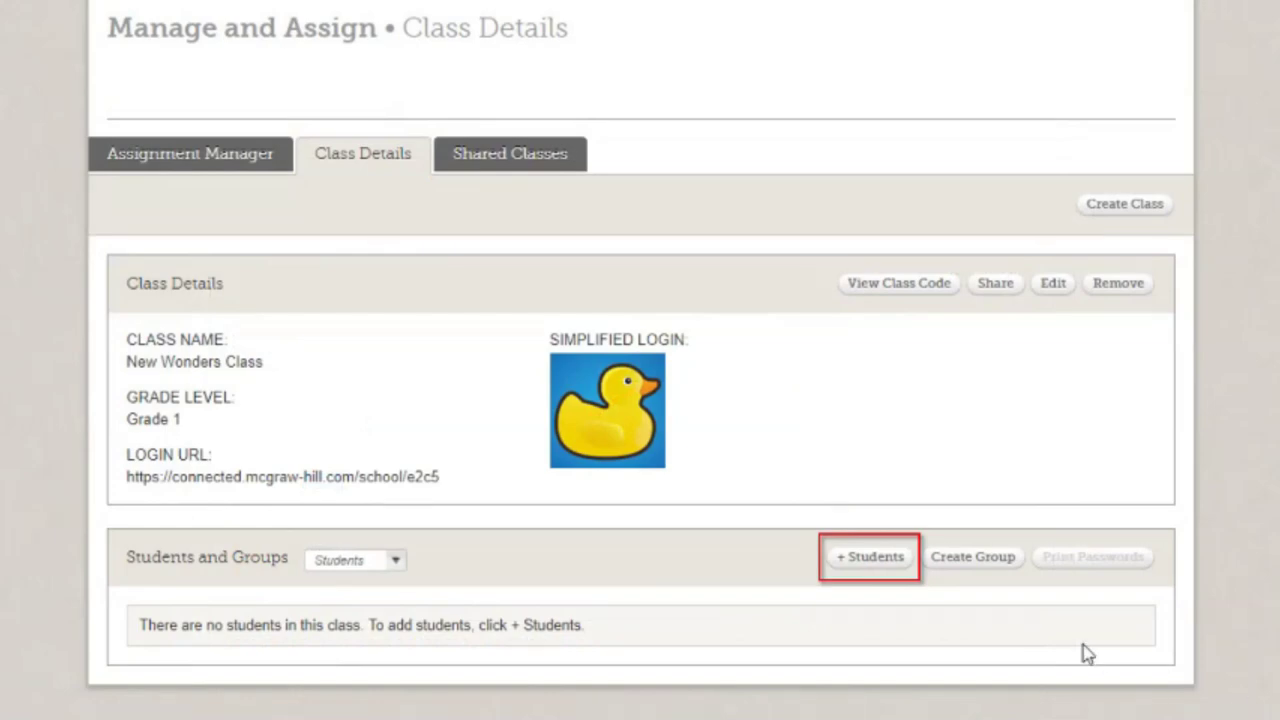
Step: Search the district account for students by first name, and add the first and third matches to the class
{"action": "left_click", "coordinate": [868, 560]}
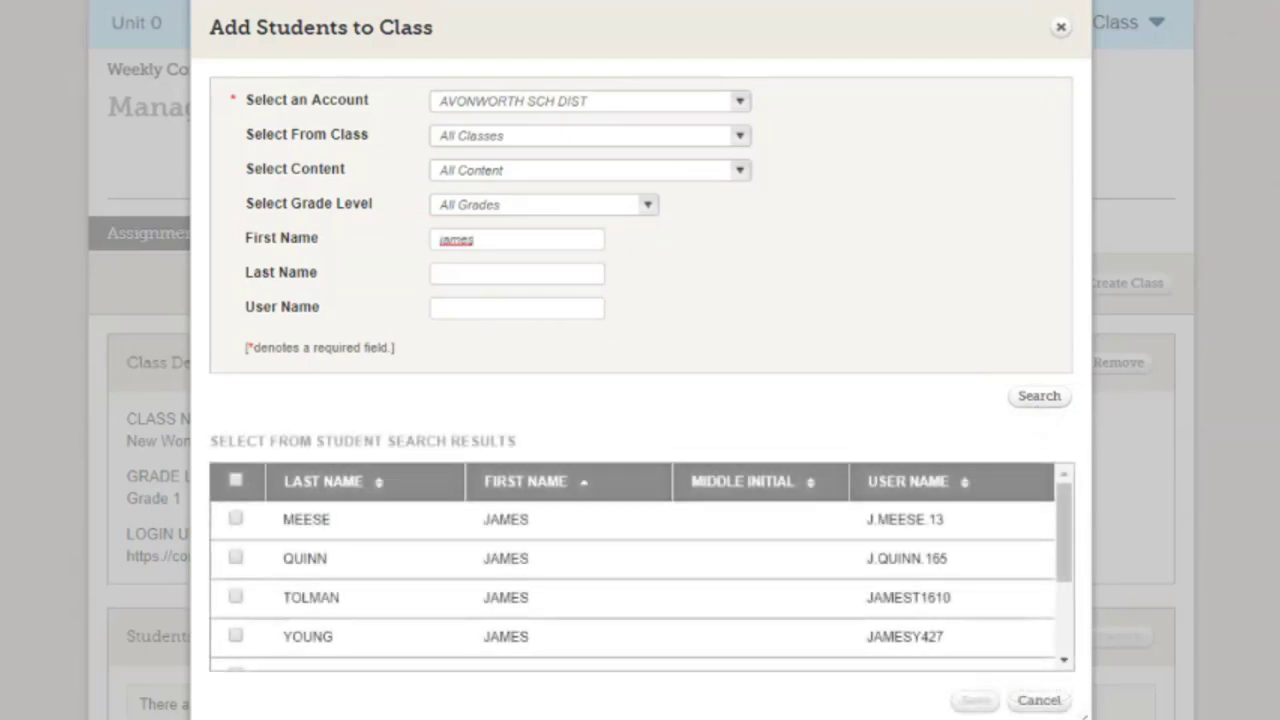
{"action": "left_click", "coordinate": [236, 519]}
{"action": "left_click", "coordinate": [236, 598]}
{"action": "left_click", "coordinate": [970, 700]}
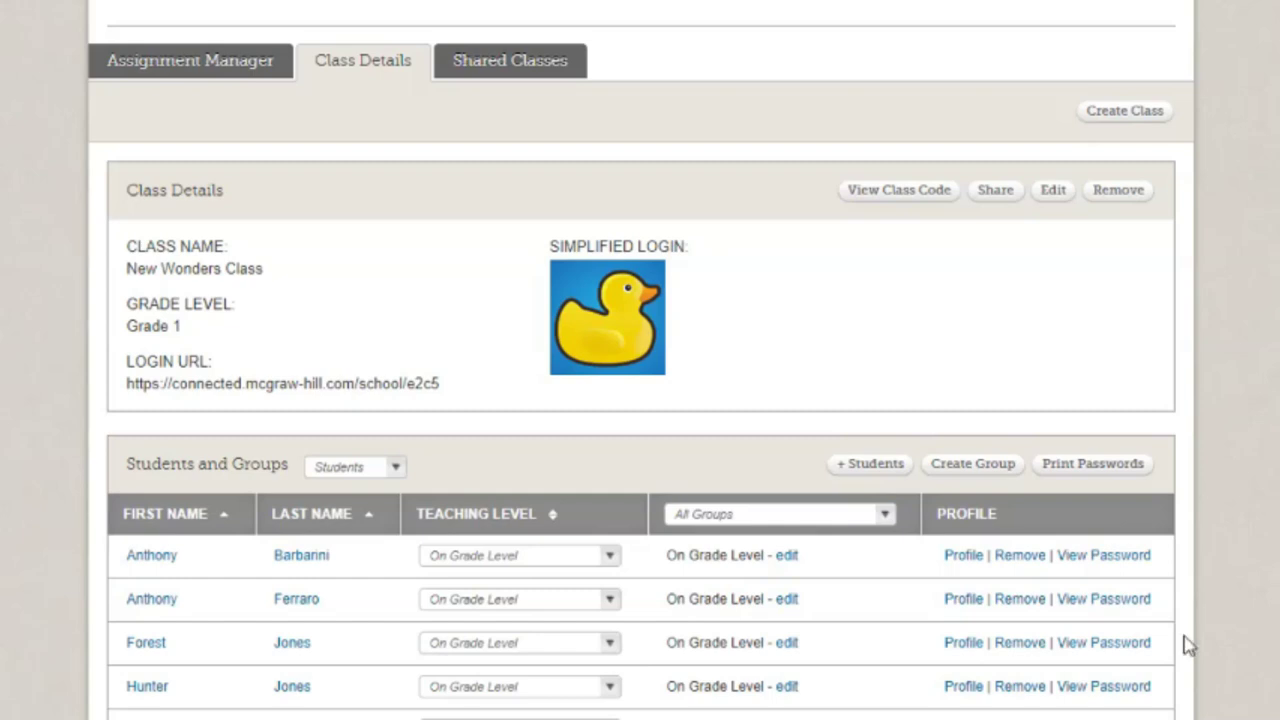
Step: Review the profile, password and removal options for students in the class roster
{"action": "left_click", "coordinate": [963, 600]}
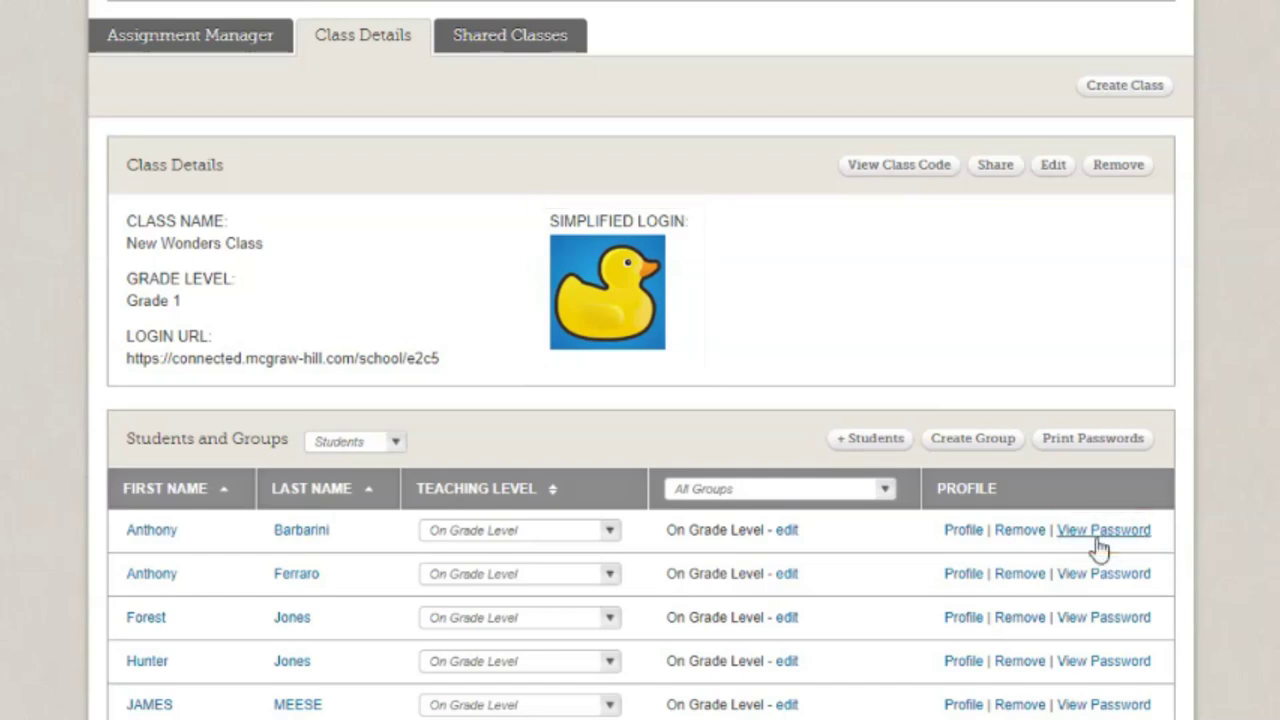
{"action": "left_click", "coordinate": [1099, 540]}
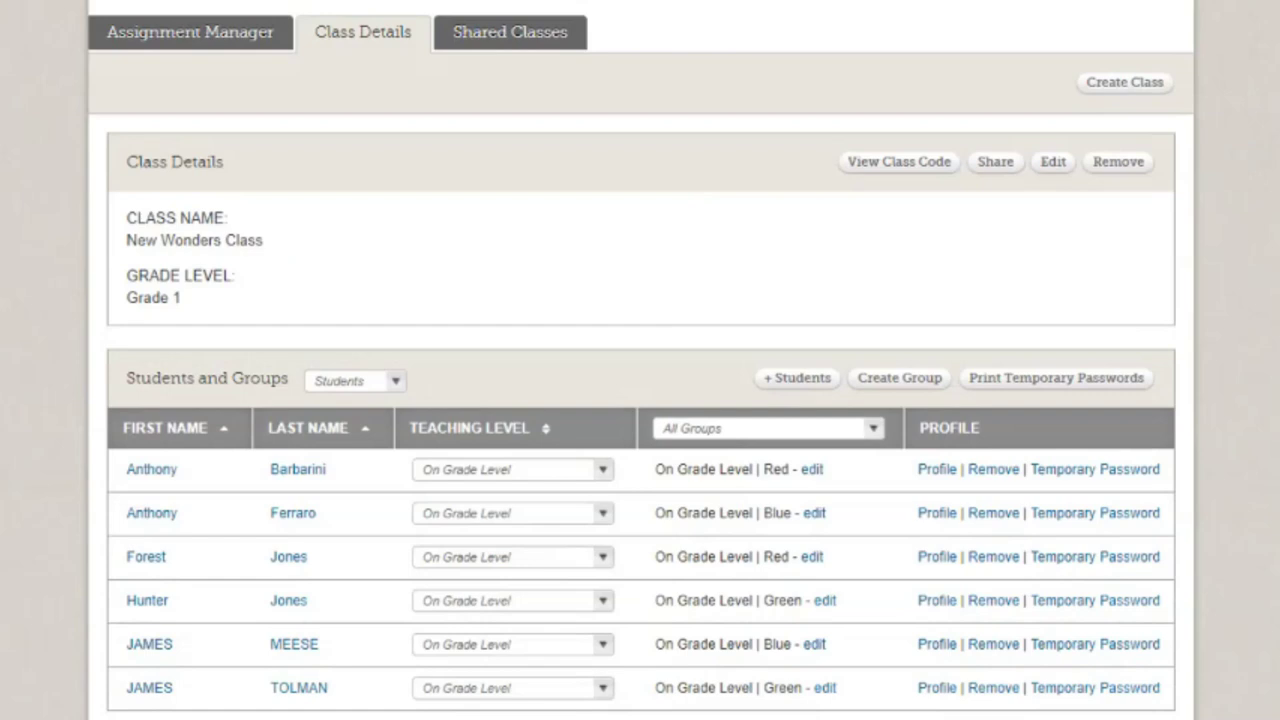
{"action": "left_click", "coordinate": [1100, 484]}
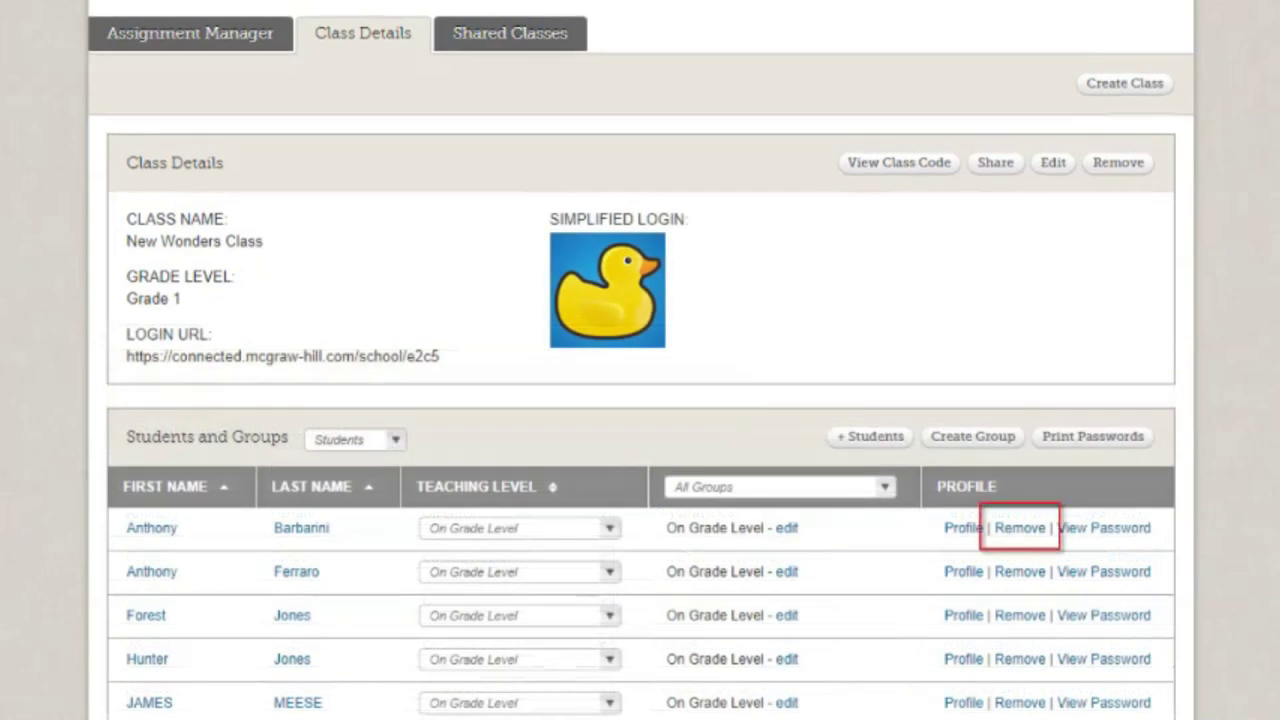
{"action": "left_click", "coordinate": [1016, 538]}
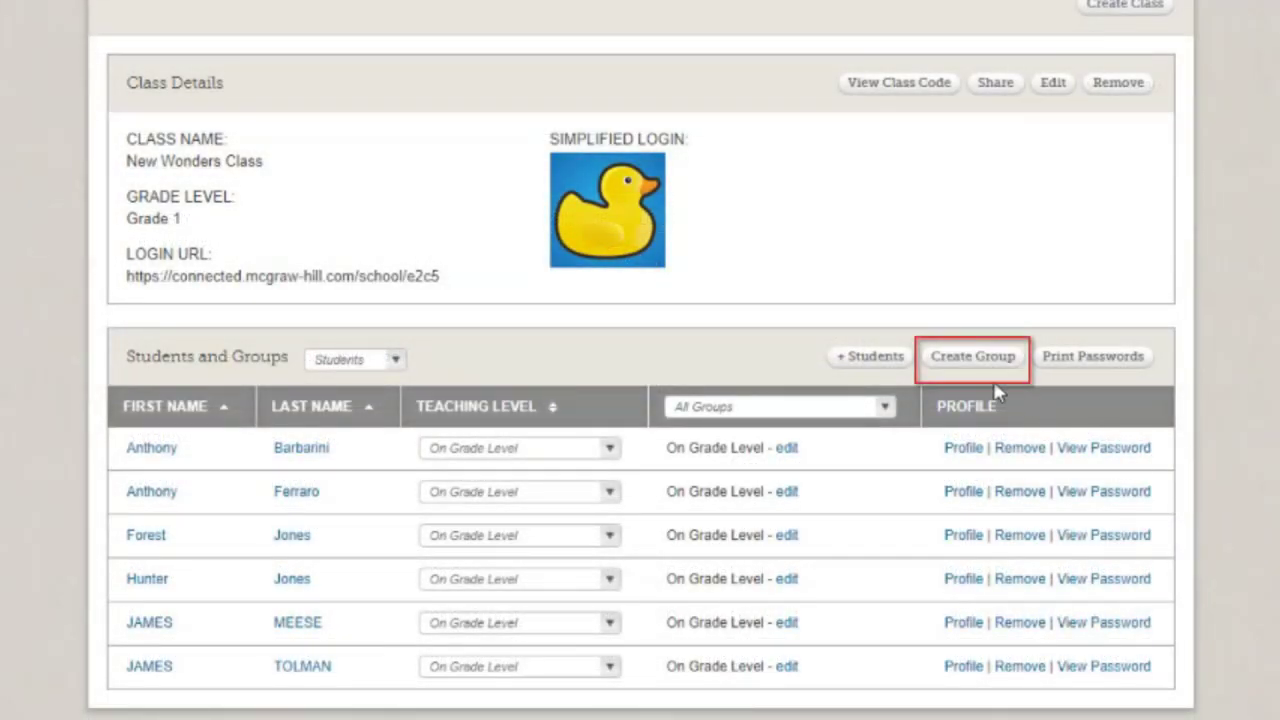
Step: Create a student group named Red containing the first and third students in the class list
{"action": "left_click", "coordinate": [971, 362]}
{"action": "type", "text": "Red"}
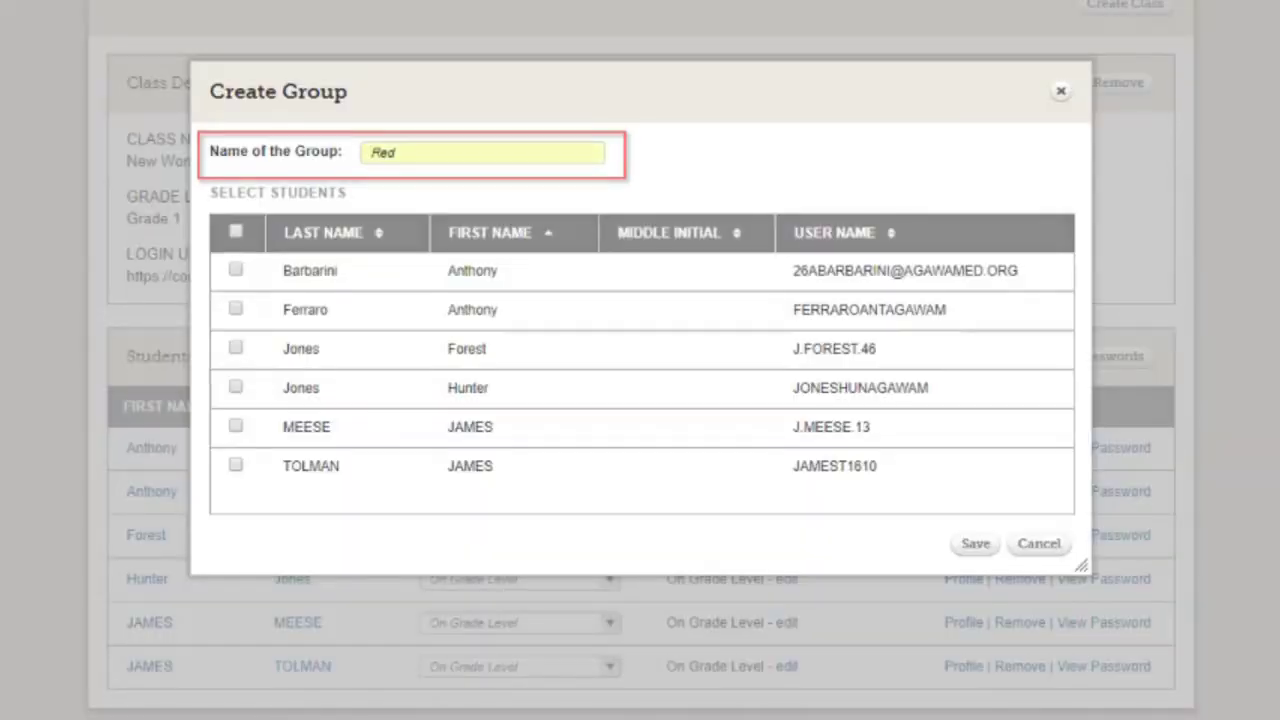
{"action": "left_click", "coordinate": [236, 272]}
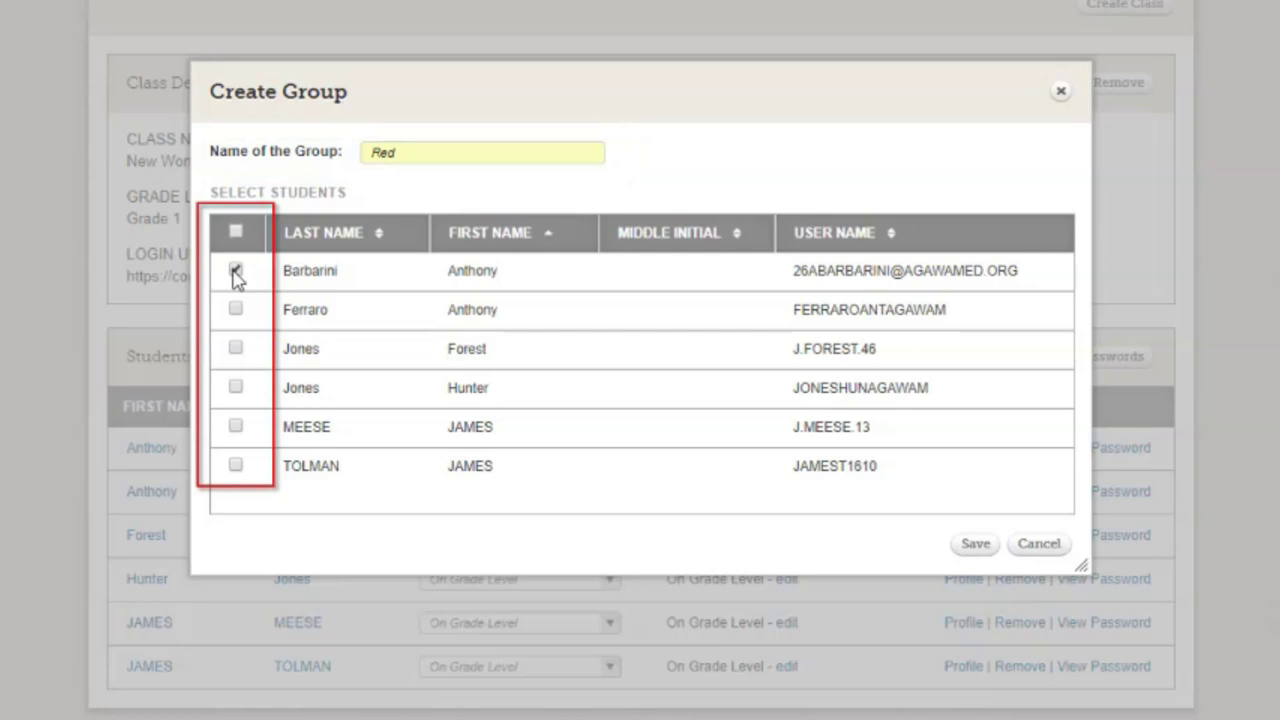
{"action": "left_click", "coordinate": [234, 350]}
{"action": "left_click", "coordinate": [978, 548]}
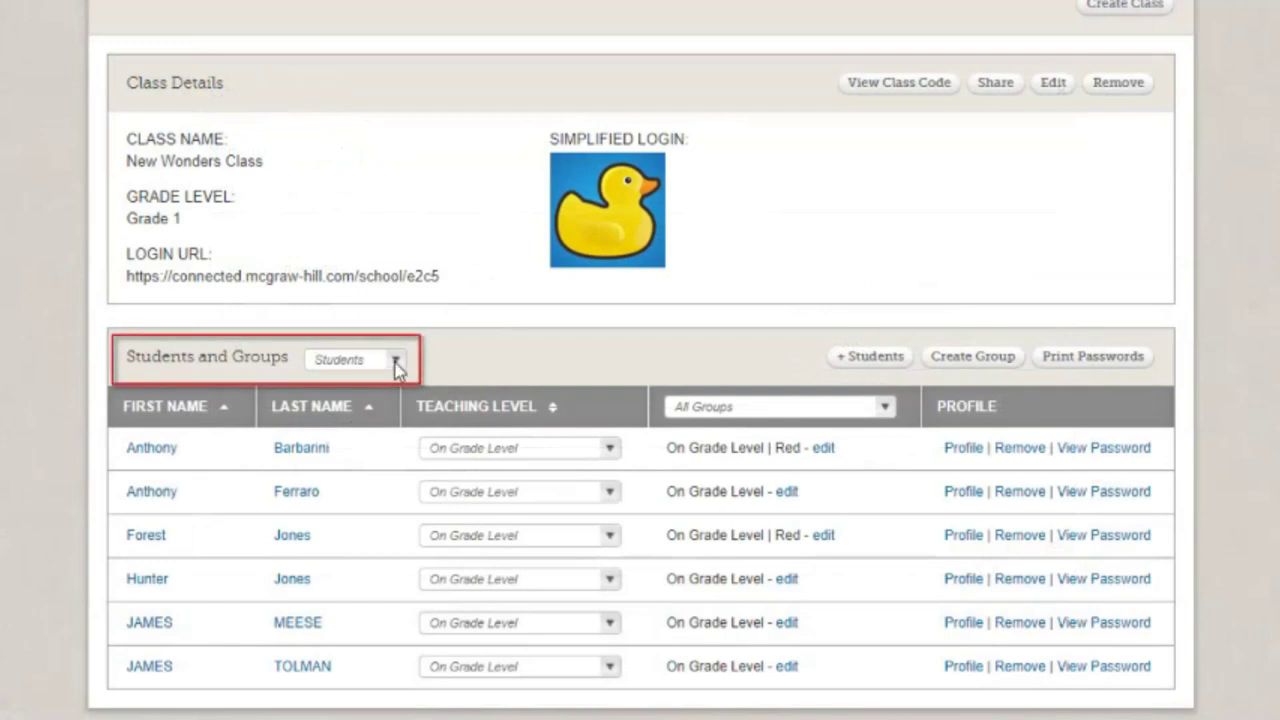
Step: View the class by Groups, return to the Students list, and filter it to the Green group
{"action": "left_click", "coordinate": [397, 368]}
{"action": "left_click", "coordinate": [390, 416]}
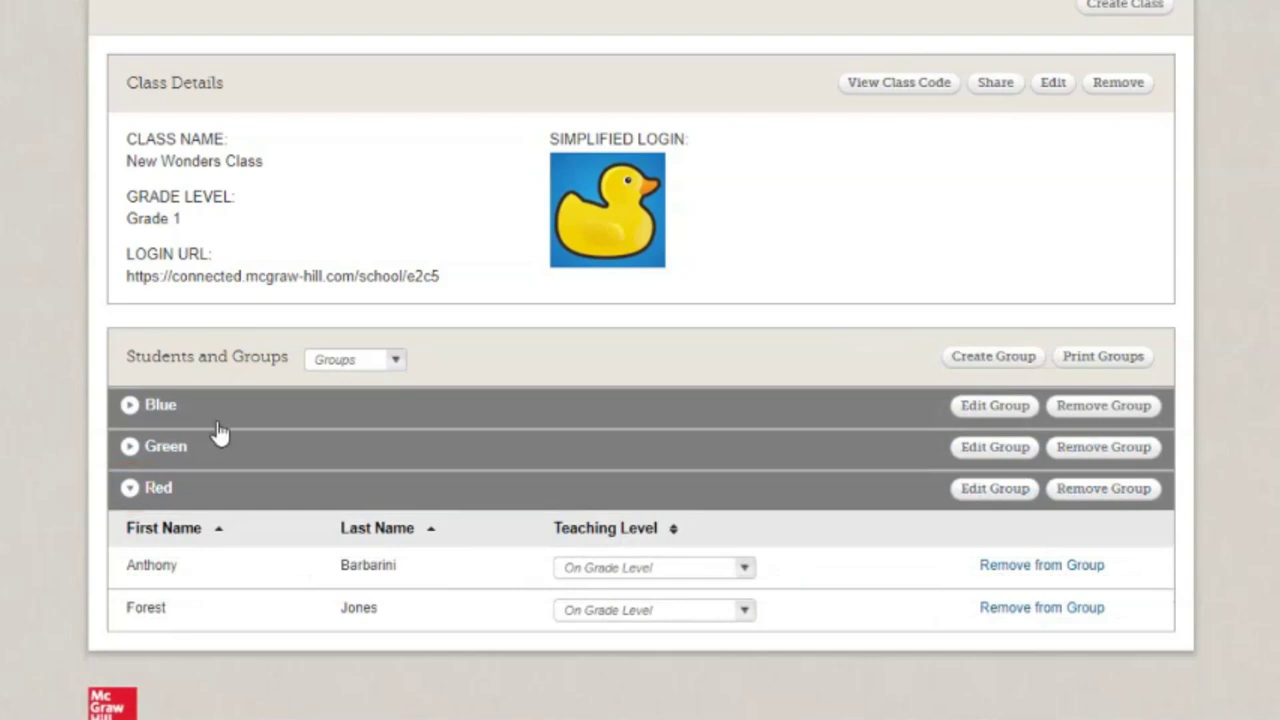
{"action": "left_click", "coordinate": [400, 368]}
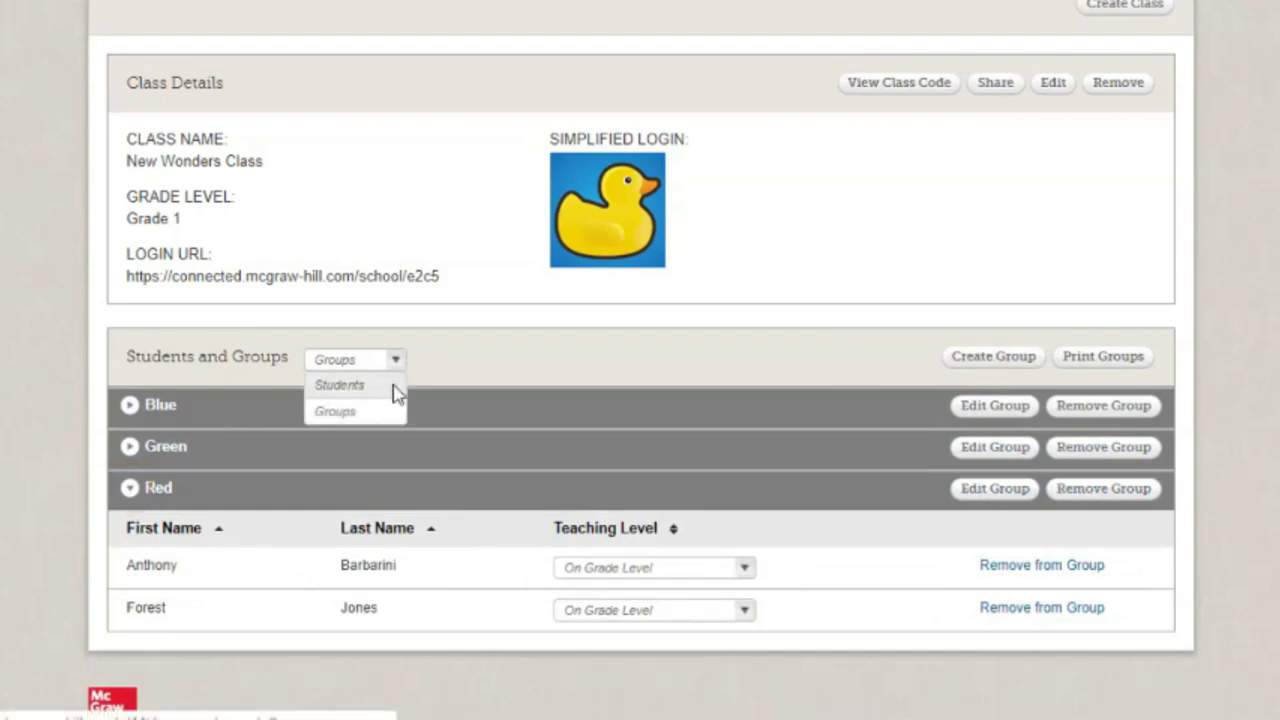
{"action": "left_click", "coordinate": [394, 389]}
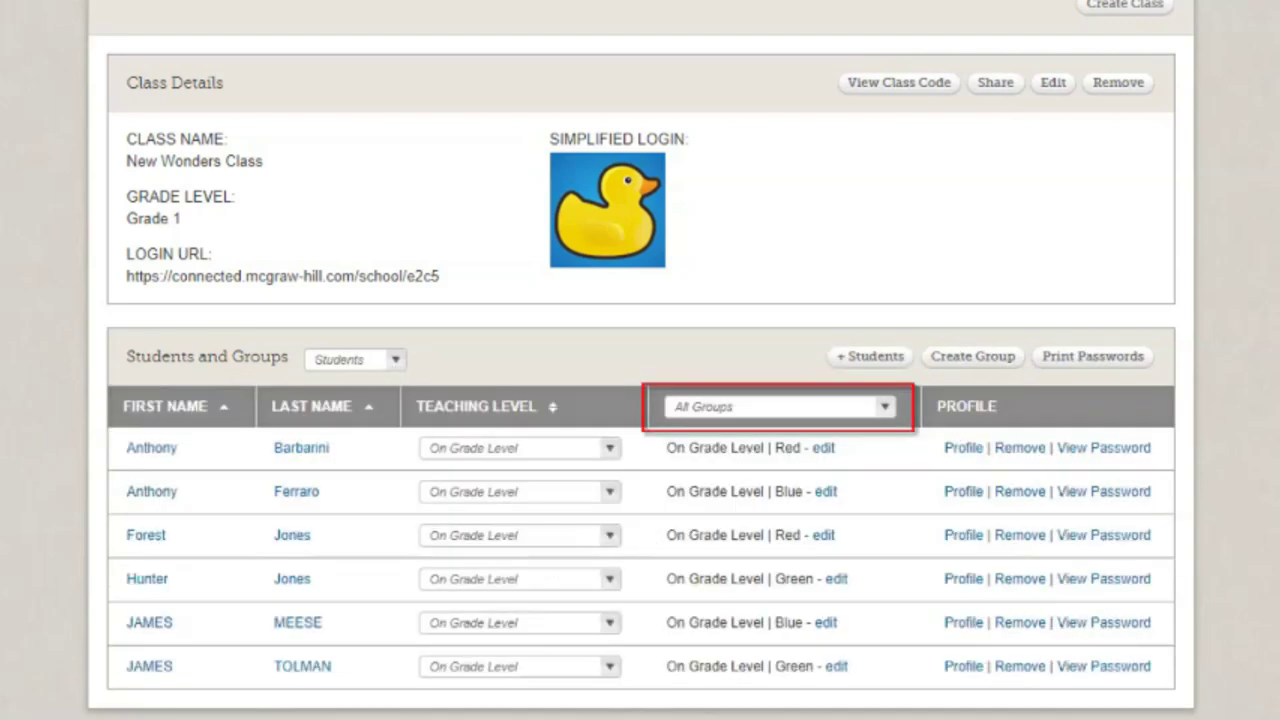
{"action": "left_click", "coordinate": [886, 408]}
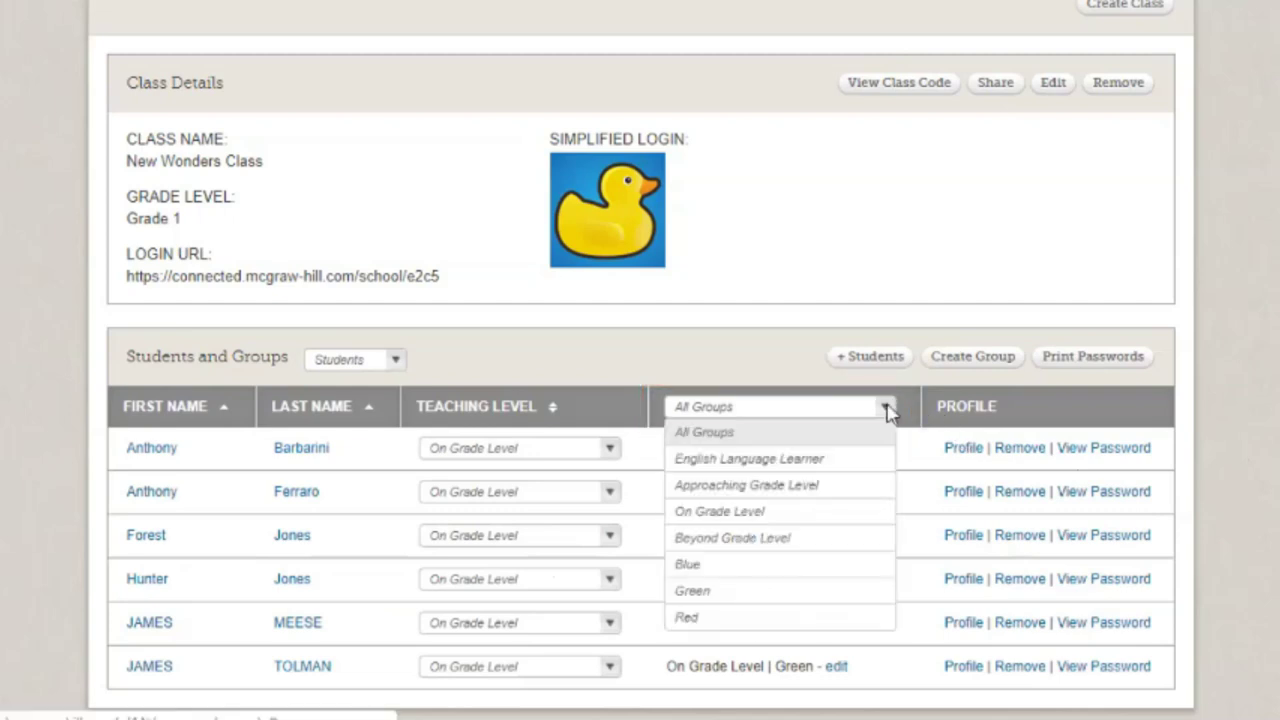
{"action": "left_click", "coordinate": [841, 591]}
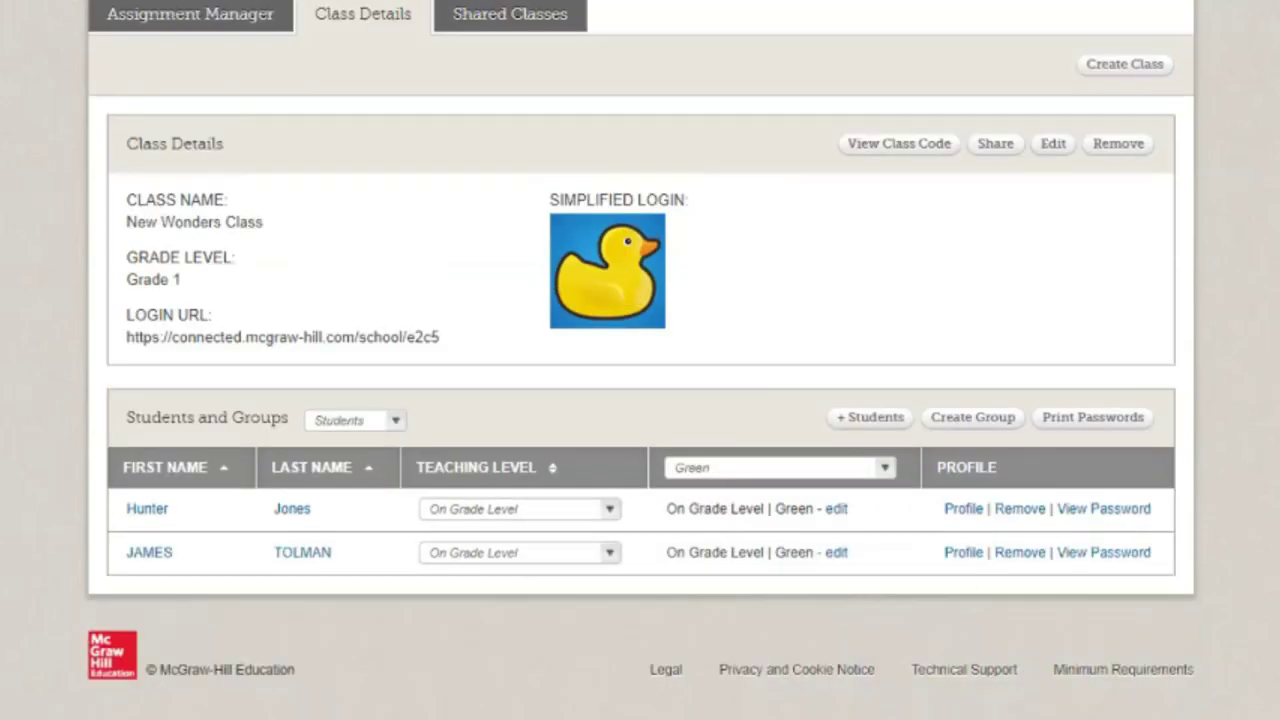
Step: Open the group assignment of the first student in the Green group, and open sharing for New Wonders Class
{"action": "left_click", "coordinate": [838, 516]}
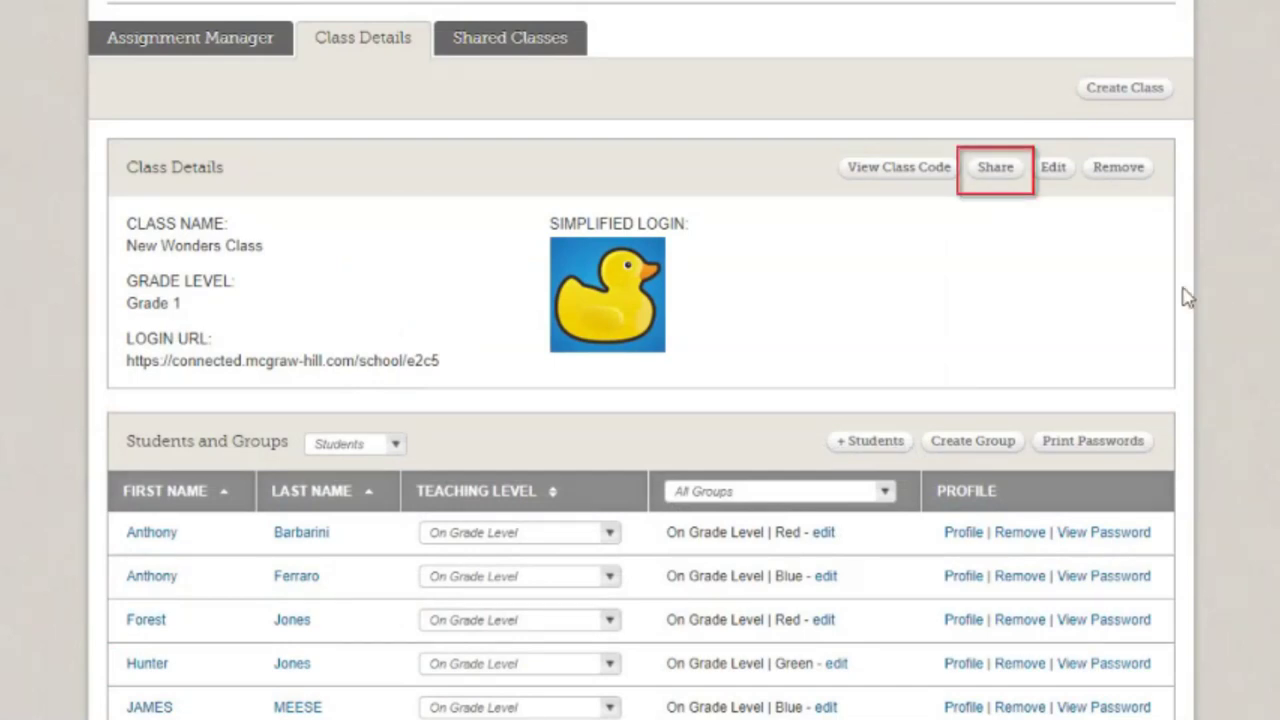
{"action": "left_click", "coordinate": [998, 172]}
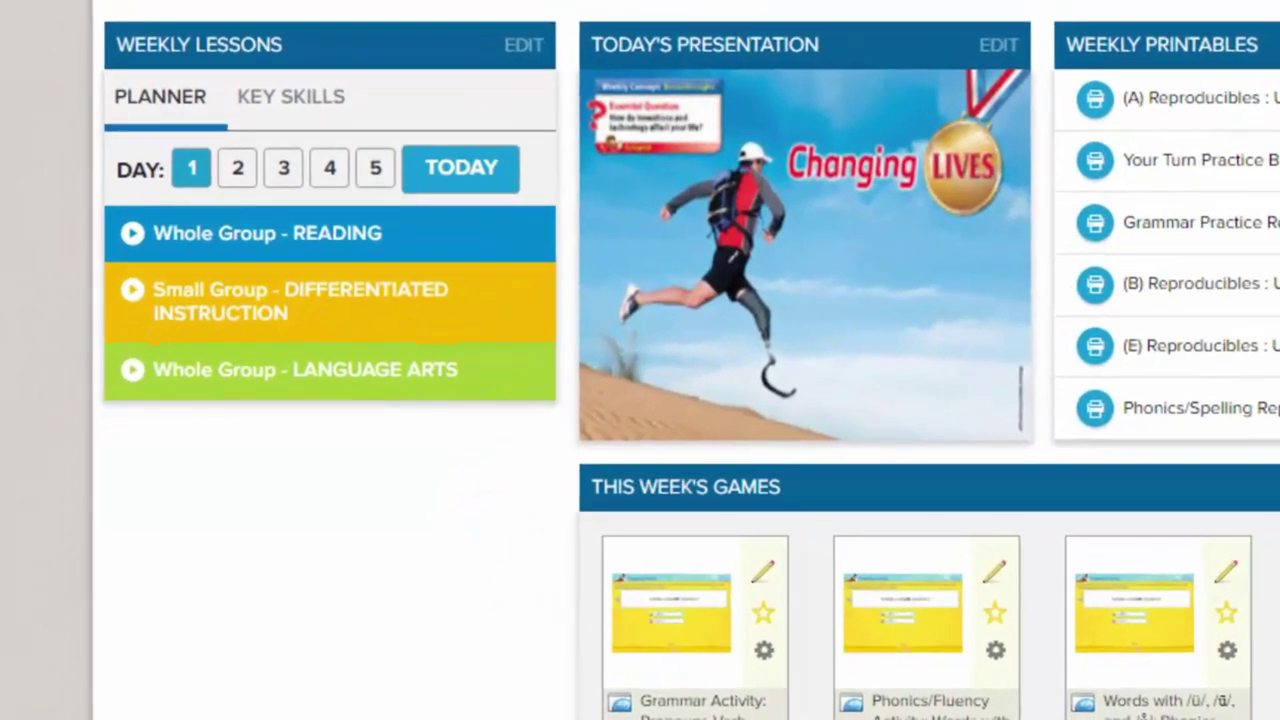
Step: Show the Day 2 lessons in the Weekly Lessons planner
{"action": "left_click", "coordinate": [237, 170]}
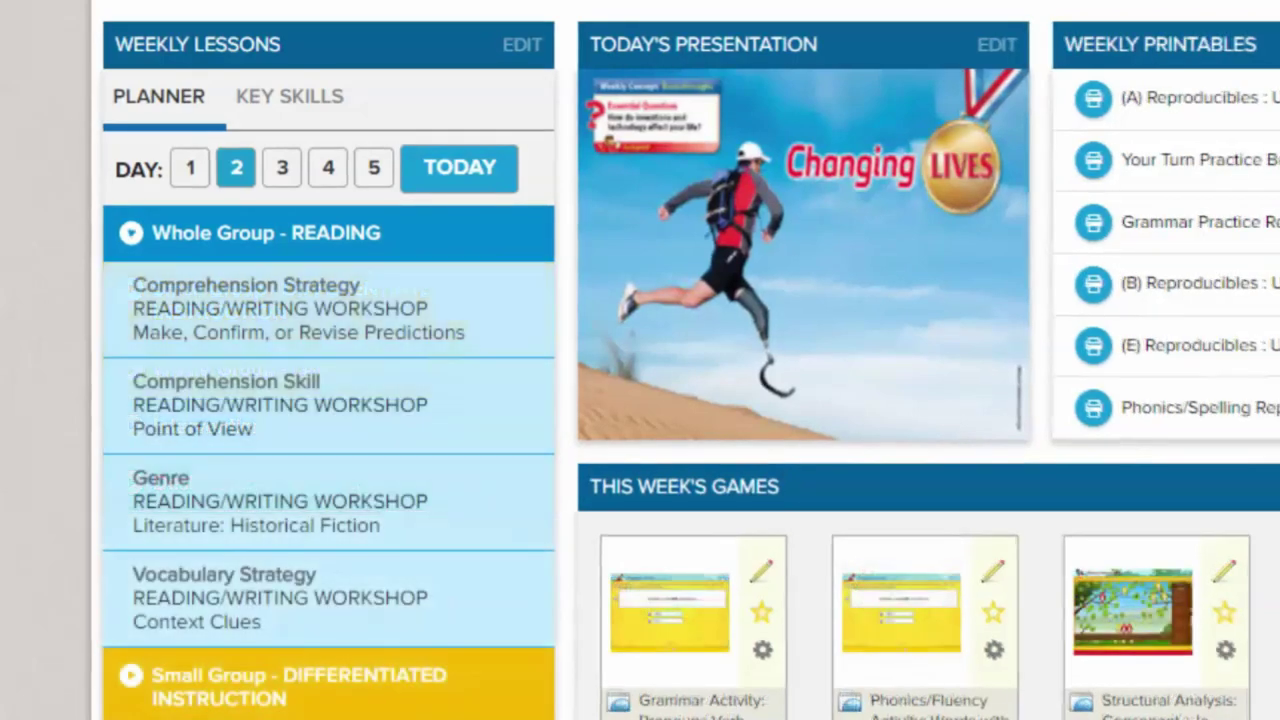
Step: Show the week's Key Skills and expand Comprehension Skill - Point of View
{"action": "left_click", "coordinate": [277, 105]}
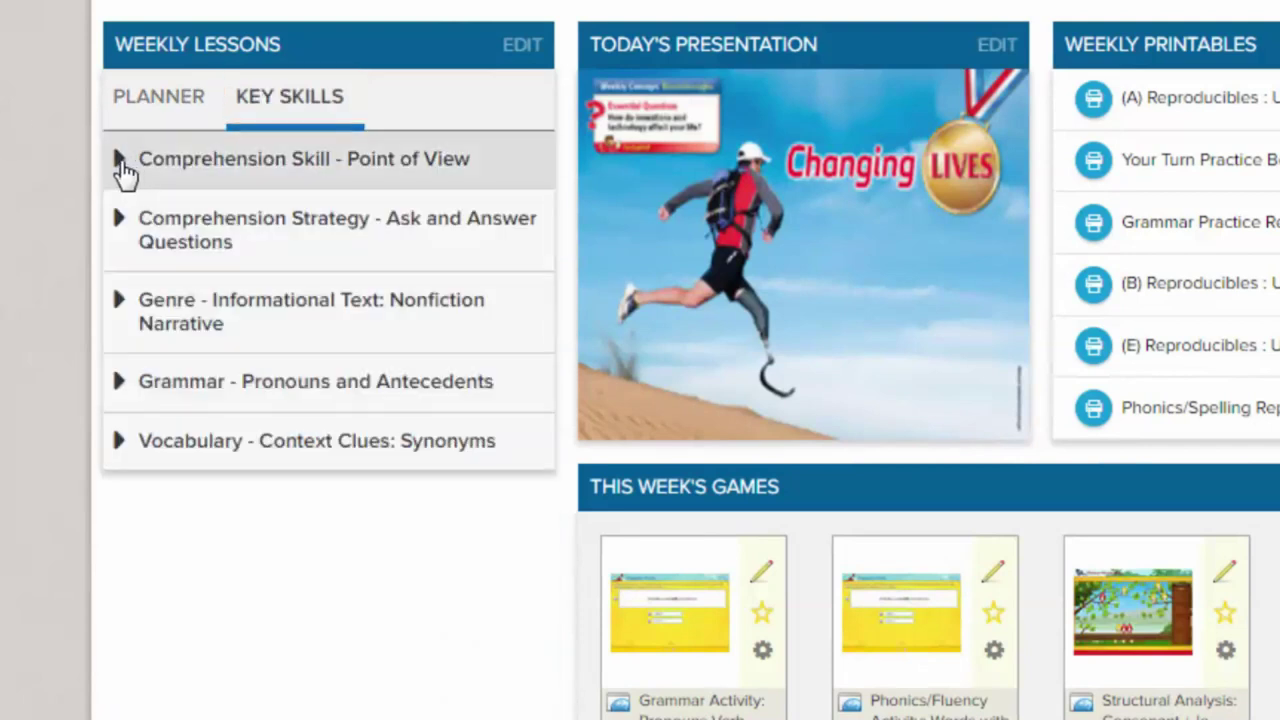
{"action": "left_click", "coordinate": [120, 162]}
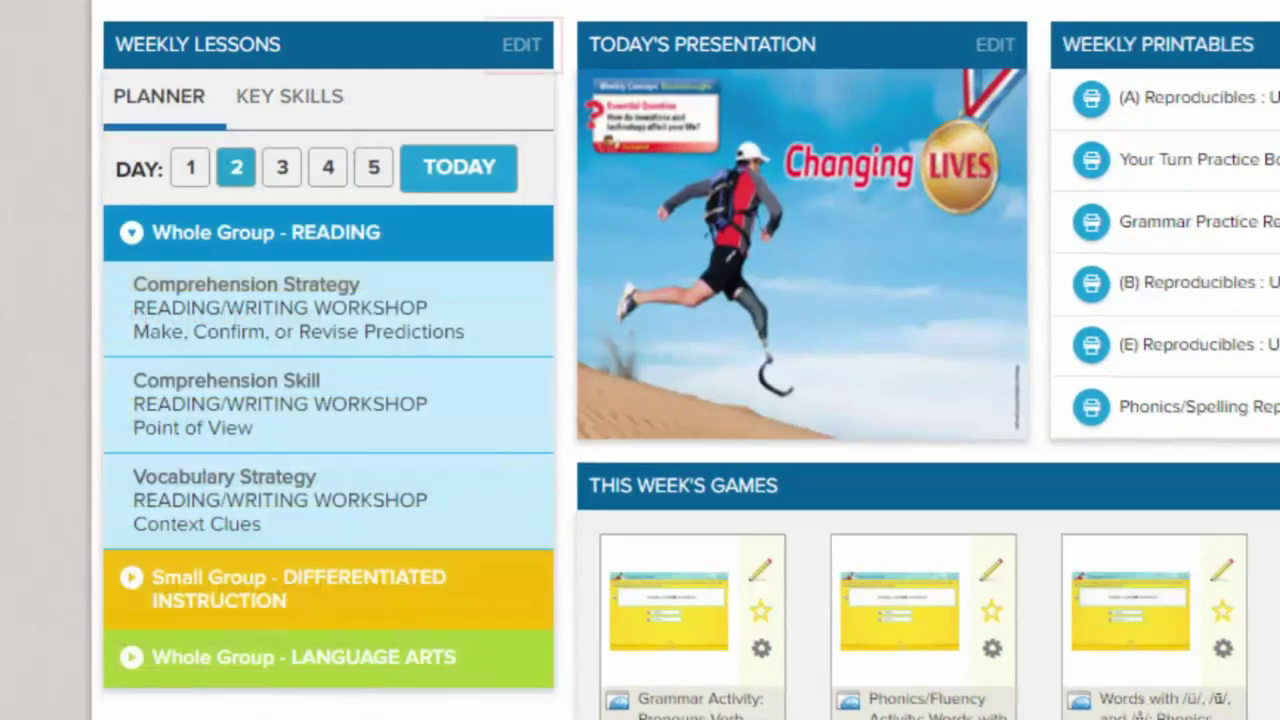
Step: Open the Weekly Lessons for editing, and open the Day 2 Comprehension Strategy lesson Make, Confirm, or Revise Predictions
{"action": "left_click", "coordinate": [528, 58]}
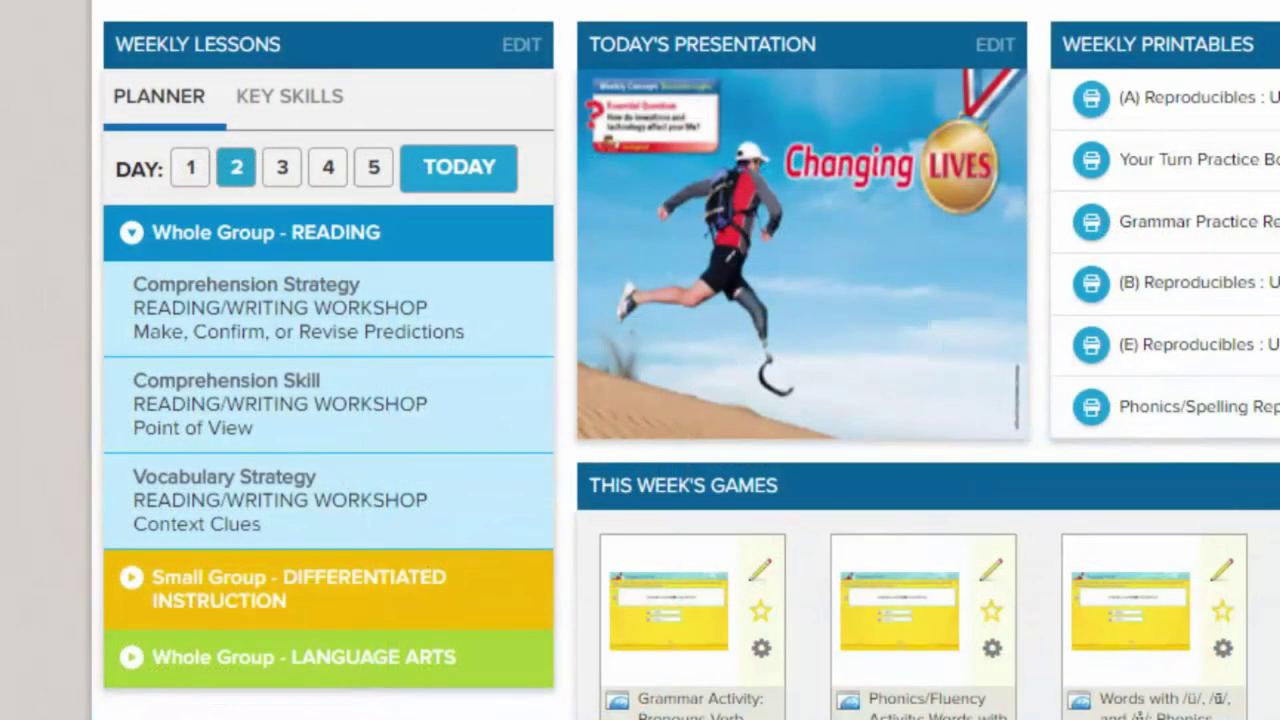
{"action": "left_click", "coordinate": [283, 337]}
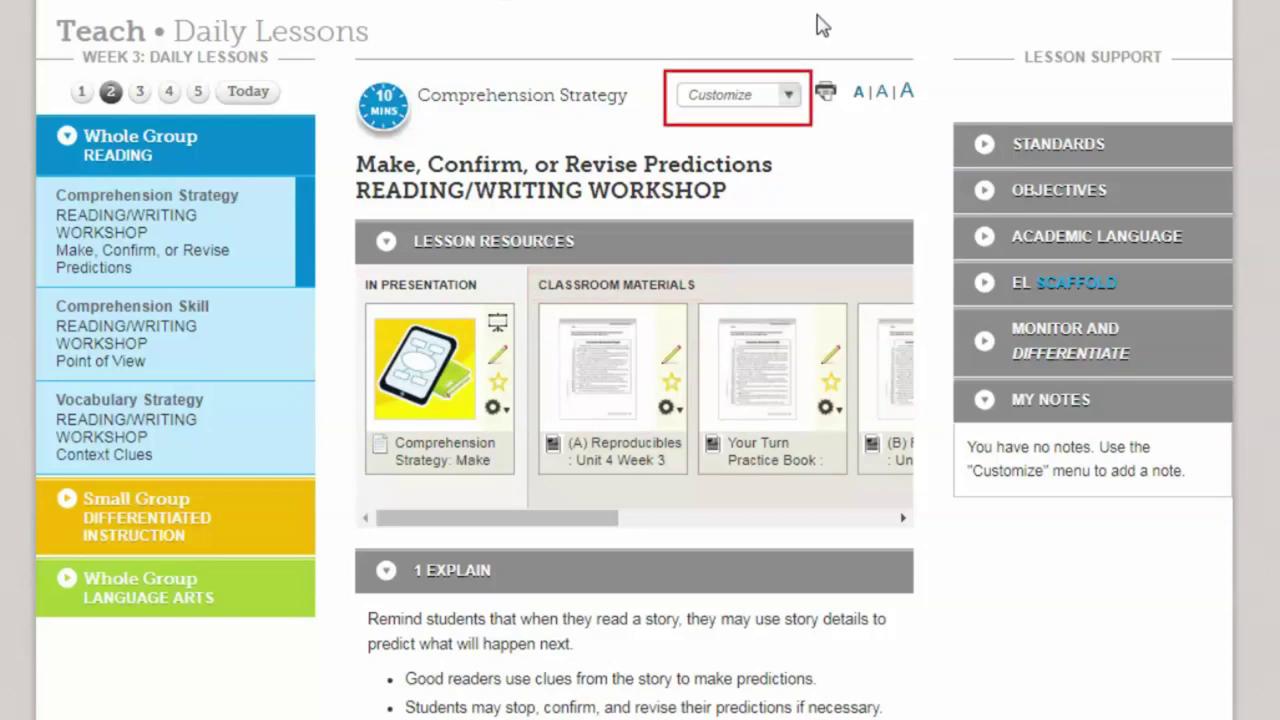
Step: Edit the Comprehension Strategy lesson's resources and move the Spelling Activity ahead of the Comprehension Strategy resource in the classroom materials
{"action": "left_click", "coordinate": [789, 100]}
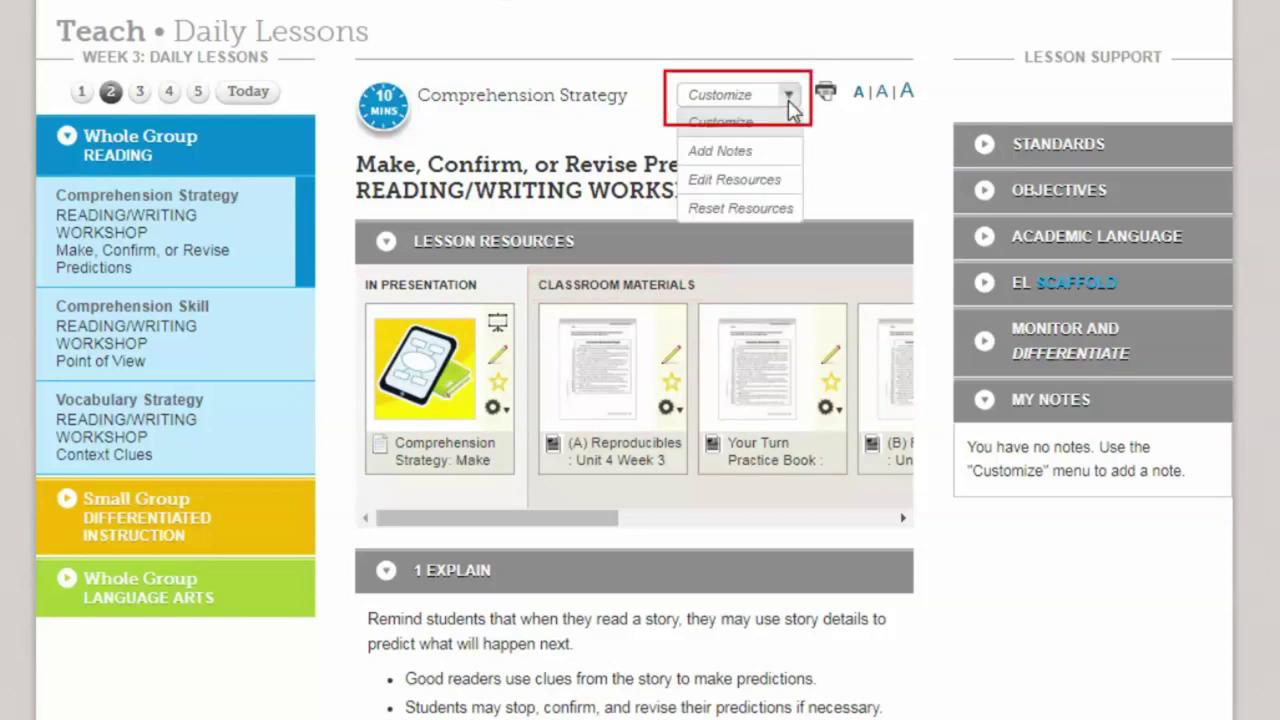
{"action": "left_click", "coordinate": [791, 178]}
{"action": "left_click", "coordinate": [872, 236]}
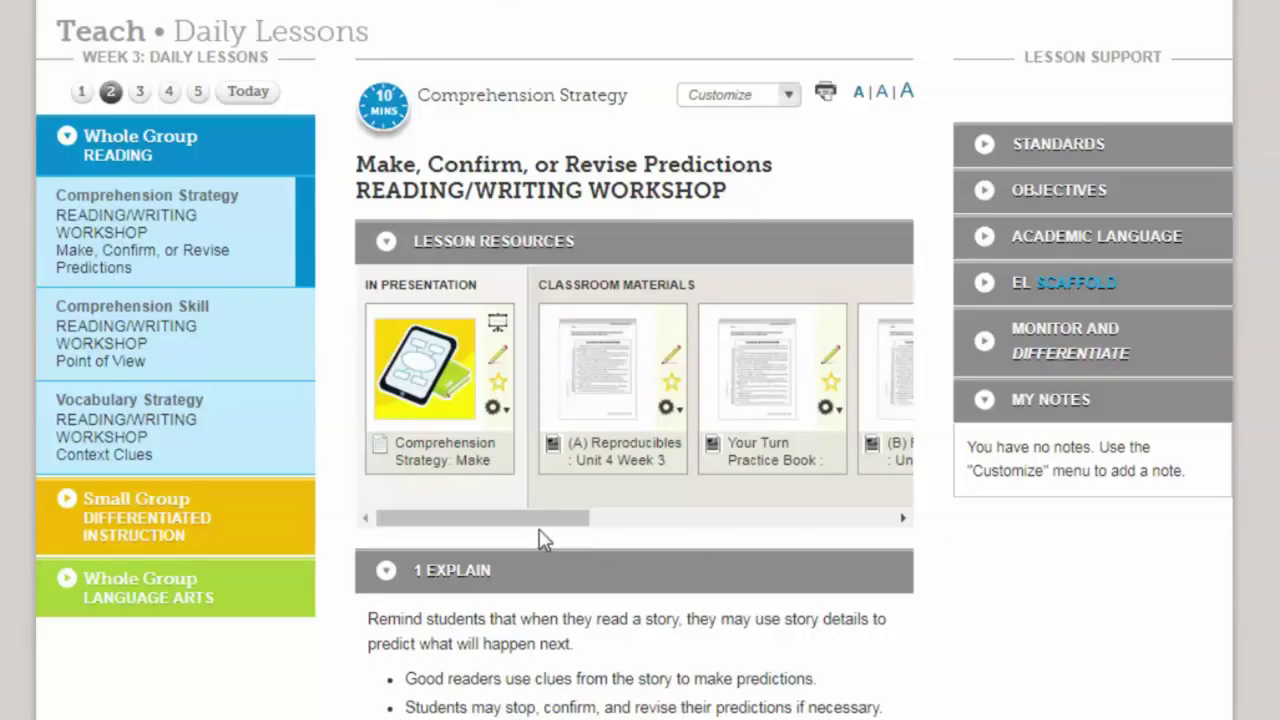
{"action": "left_click_drag", "start_coordinate": [528, 531], "coordinate": [931, 531]}
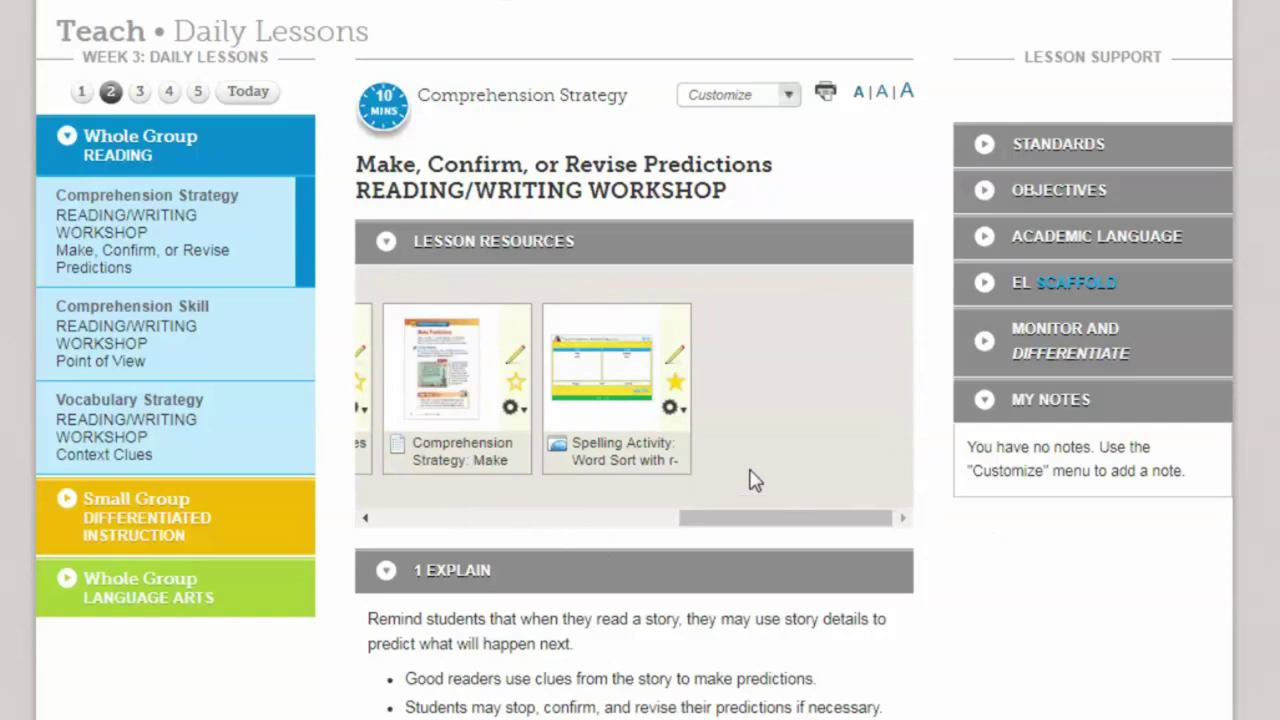
{"action": "left_click_drag", "start_coordinate": [622, 432], "coordinate": [503, 438]}
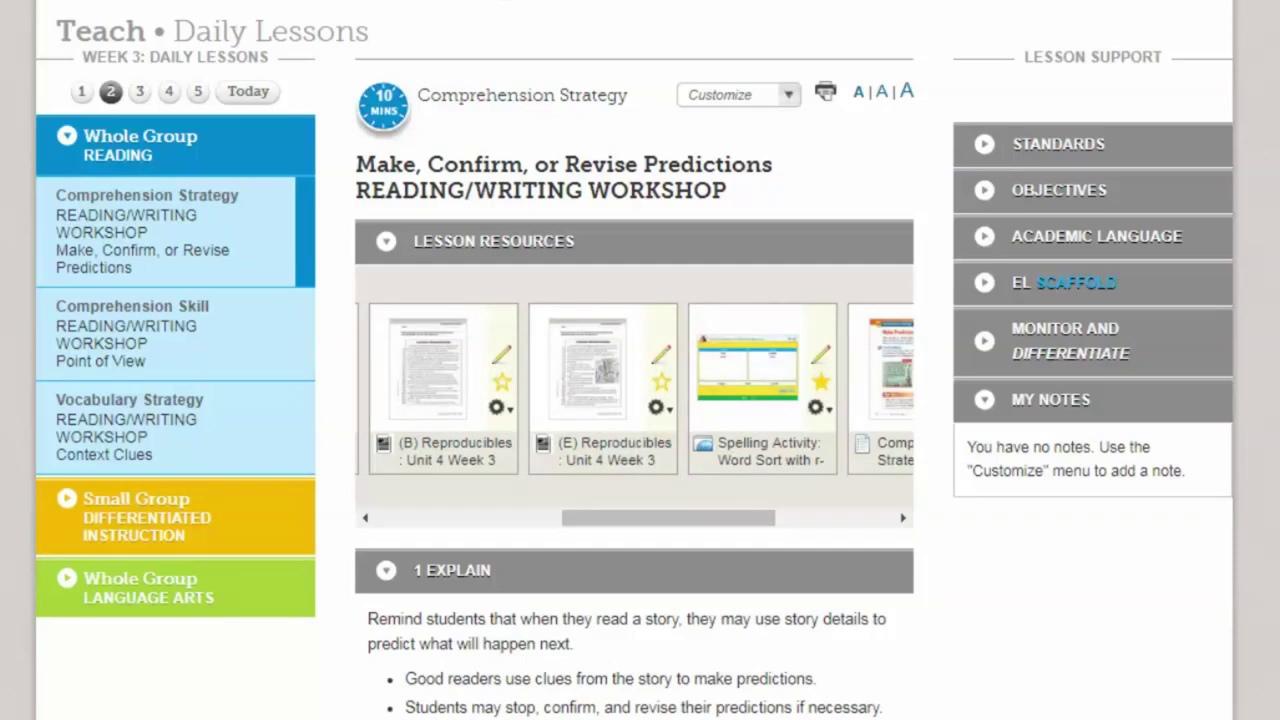
Step: Reset the resources of the Make, Confirm, or Revise Predictions lesson
{"action": "left_click", "coordinate": [788, 95]}
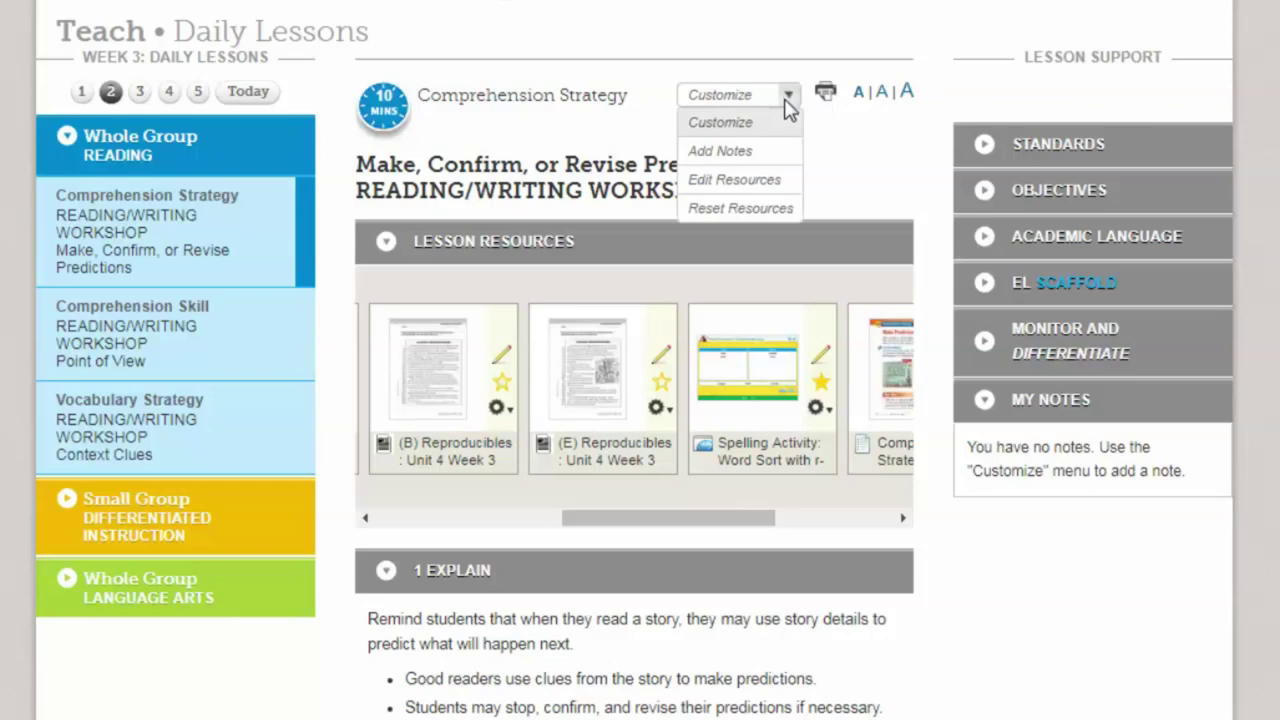
{"action": "left_click", "coordinate": [795, 212]}
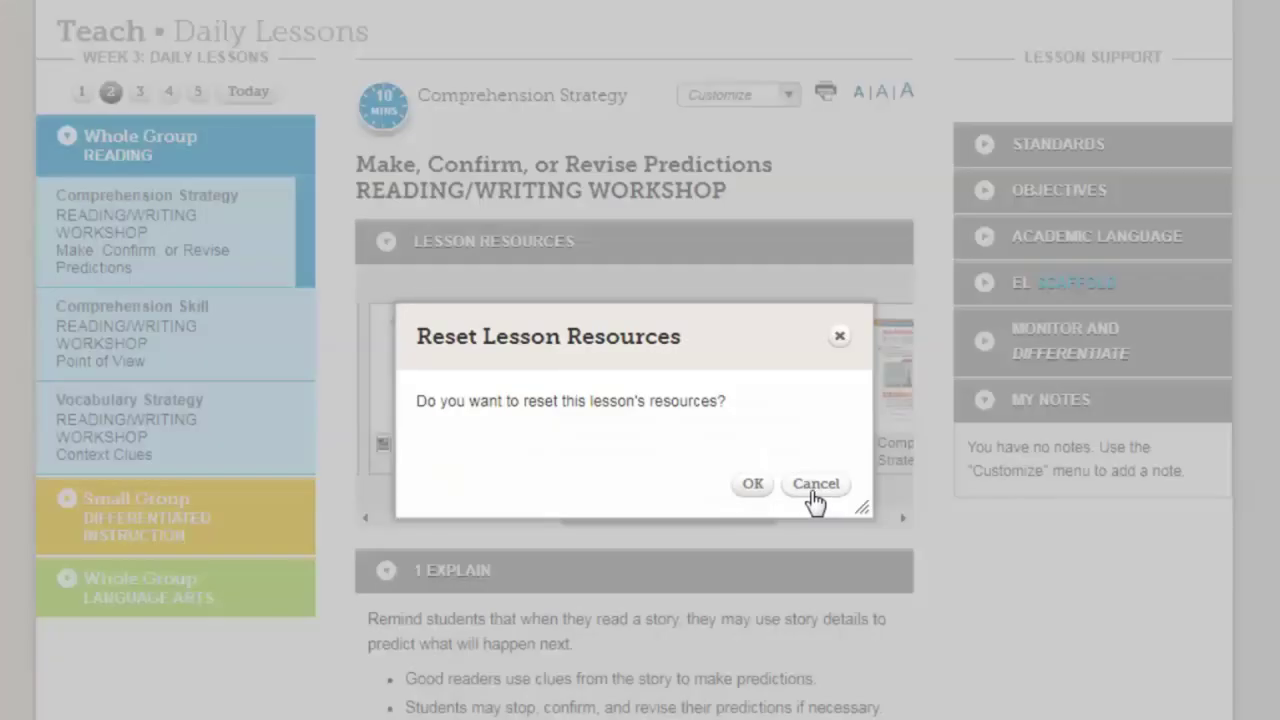
{"action": "left_click", "coordinate": [755, 484]}
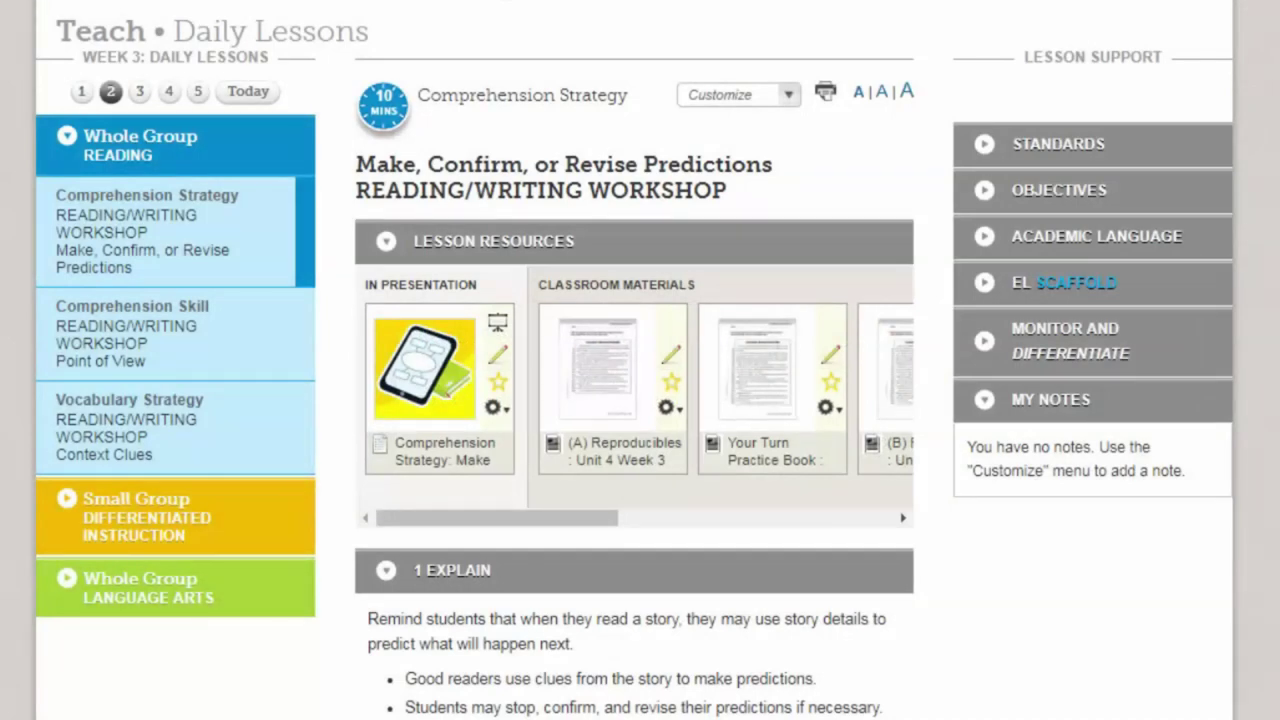
Step: Add the note "Complete the spelling activity in class after predictions." to the lesson, and expand the lesson's Objectives
{"action": "left_click", "coordinate": [788, 96]}
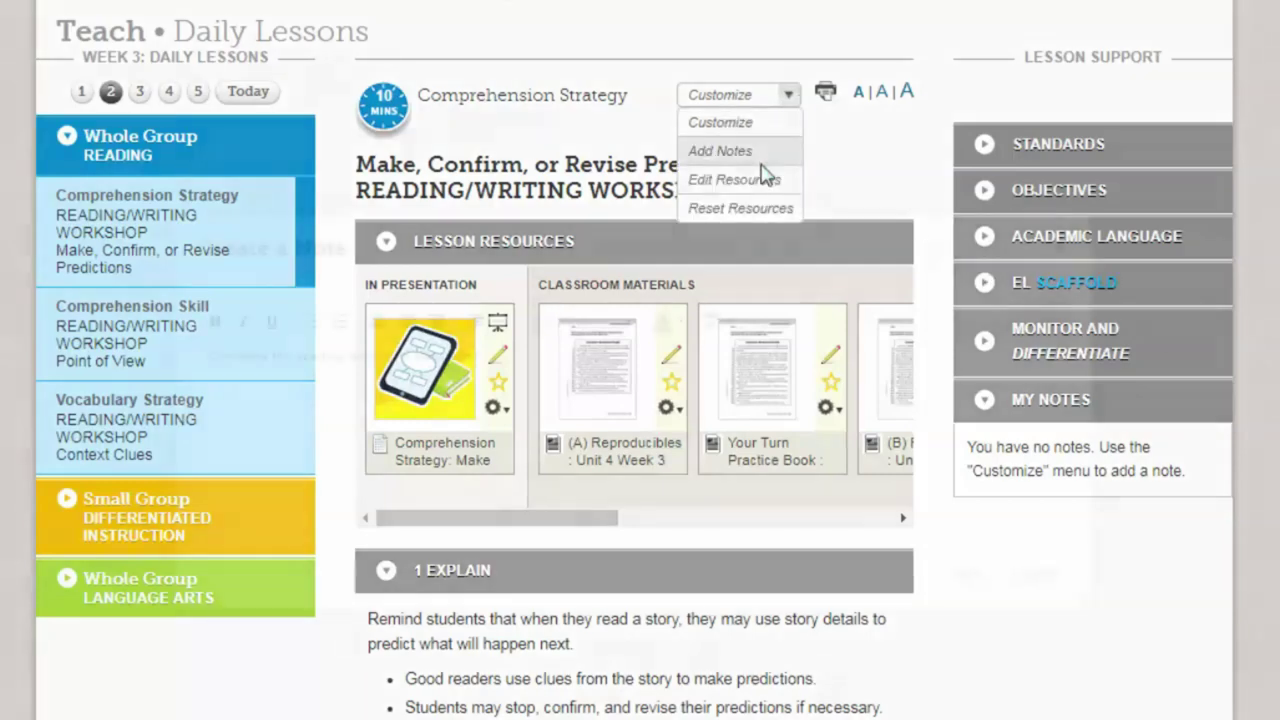
{"action": "left_click", "coordinate": [735, 152]}
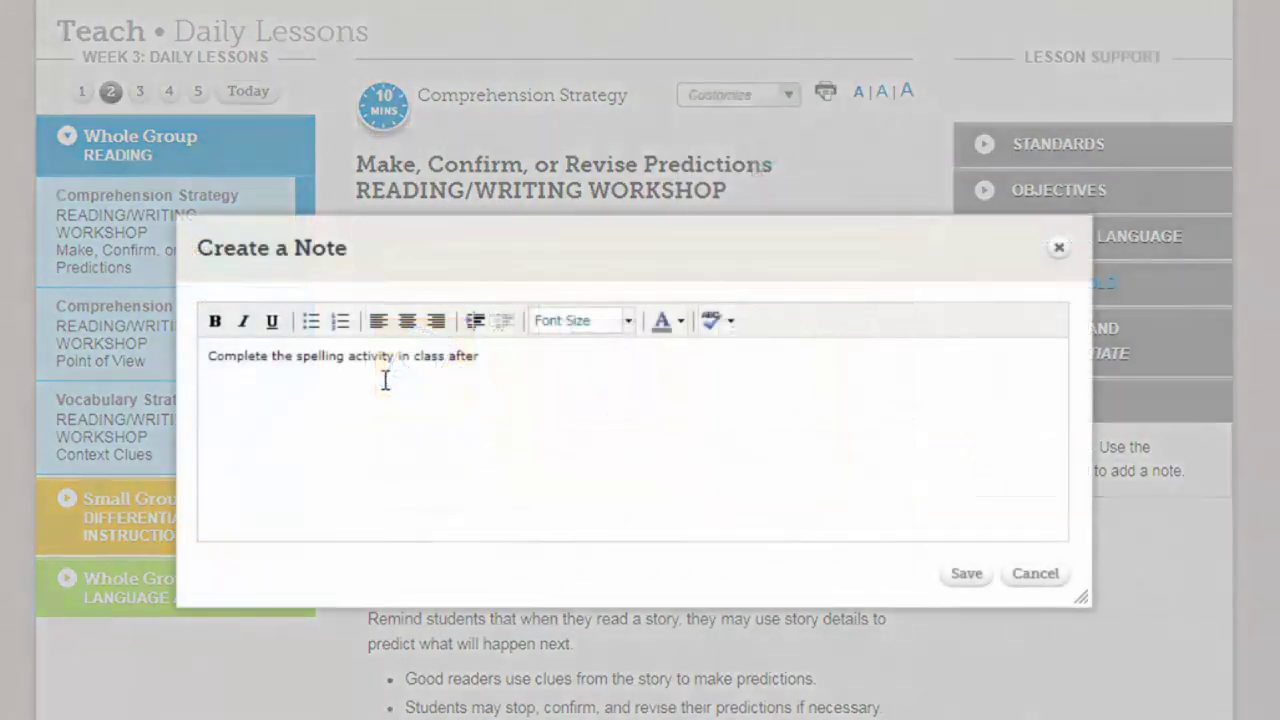
{"action": "type", "text": "predic"}
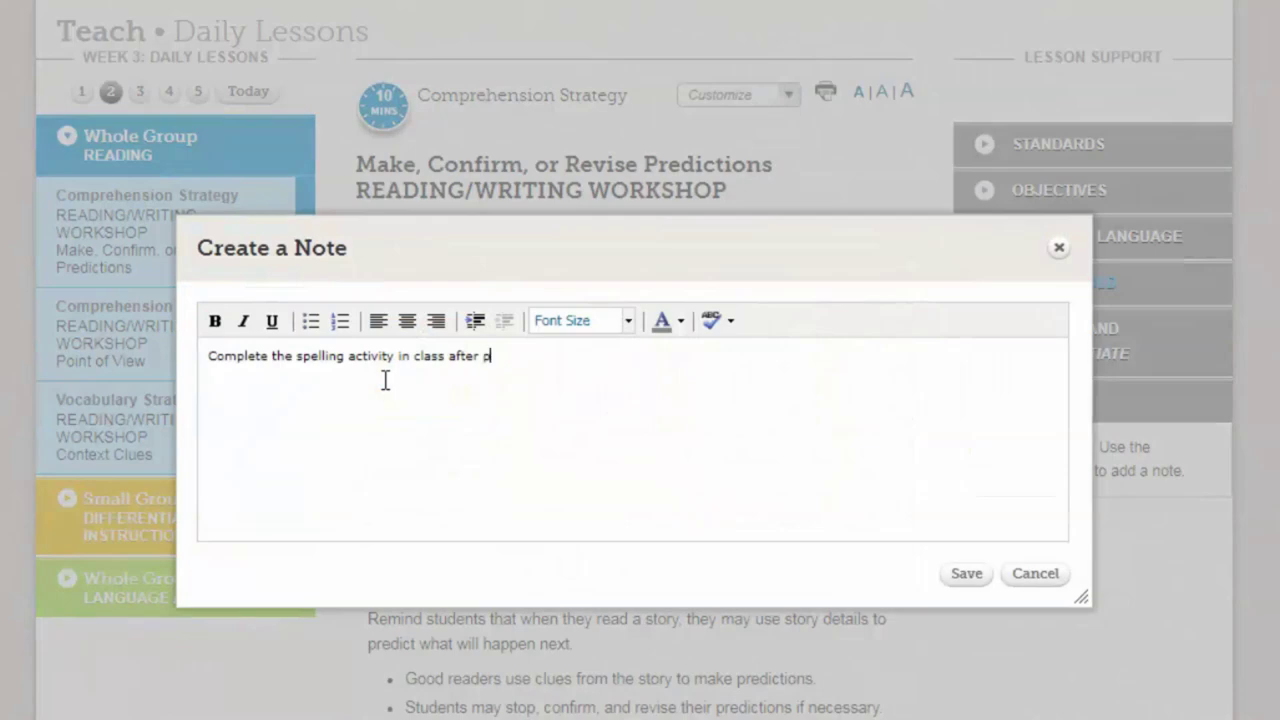
{"action": "type", "text": "tions"}
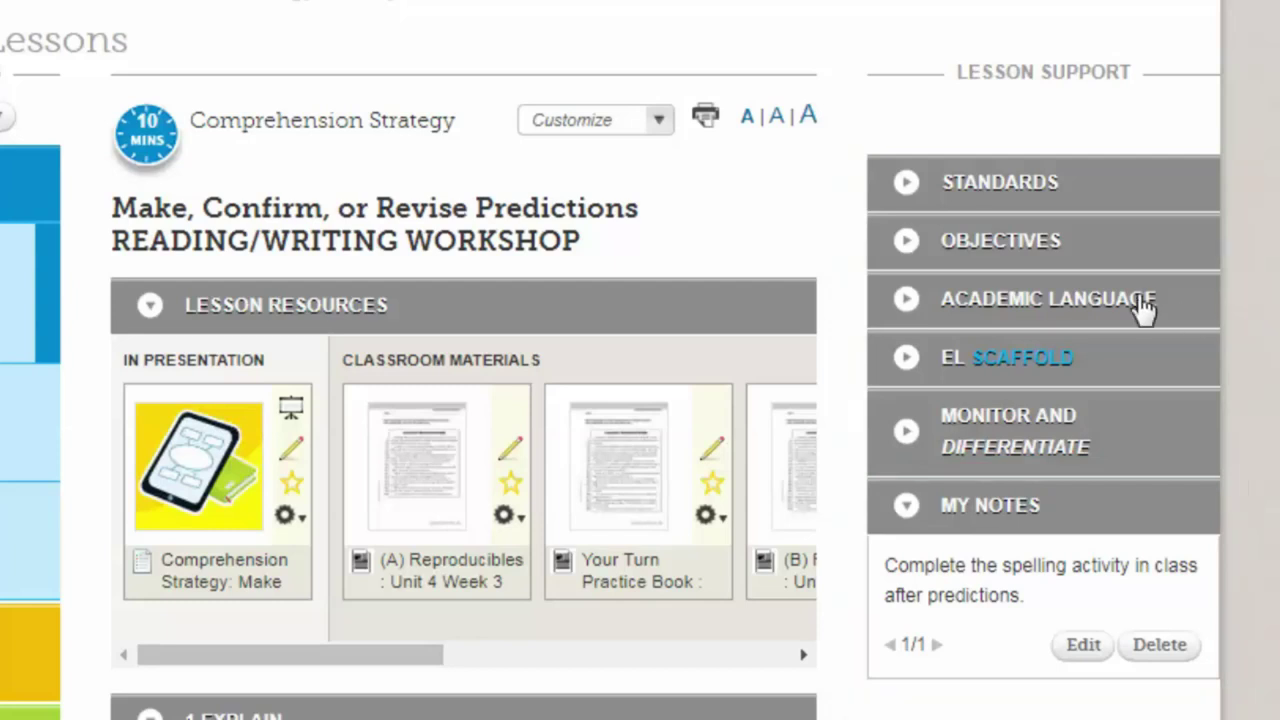
{"action": "left_click", "coordinate": [907, 250]}
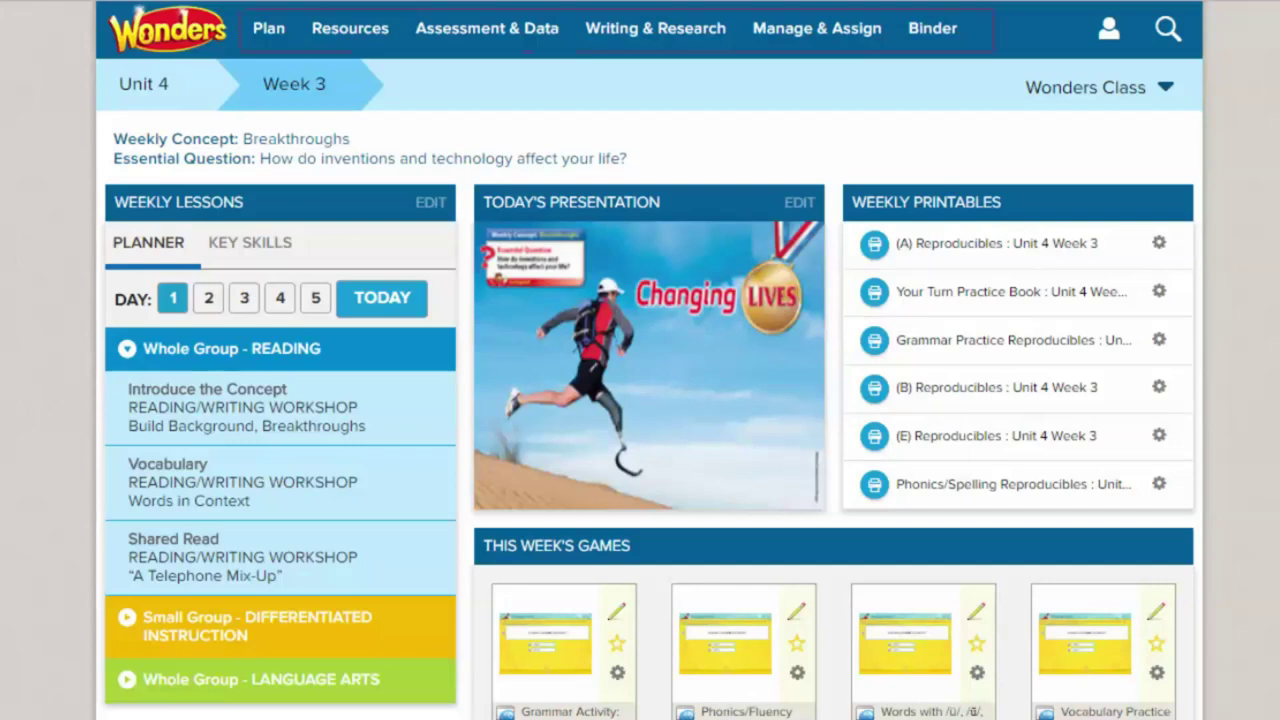
Step: Open the Weekly Planner for Unit 4 Week 3, and return to the Wonders home page
{"action": "left_click", "coordinate": [270, 32]}
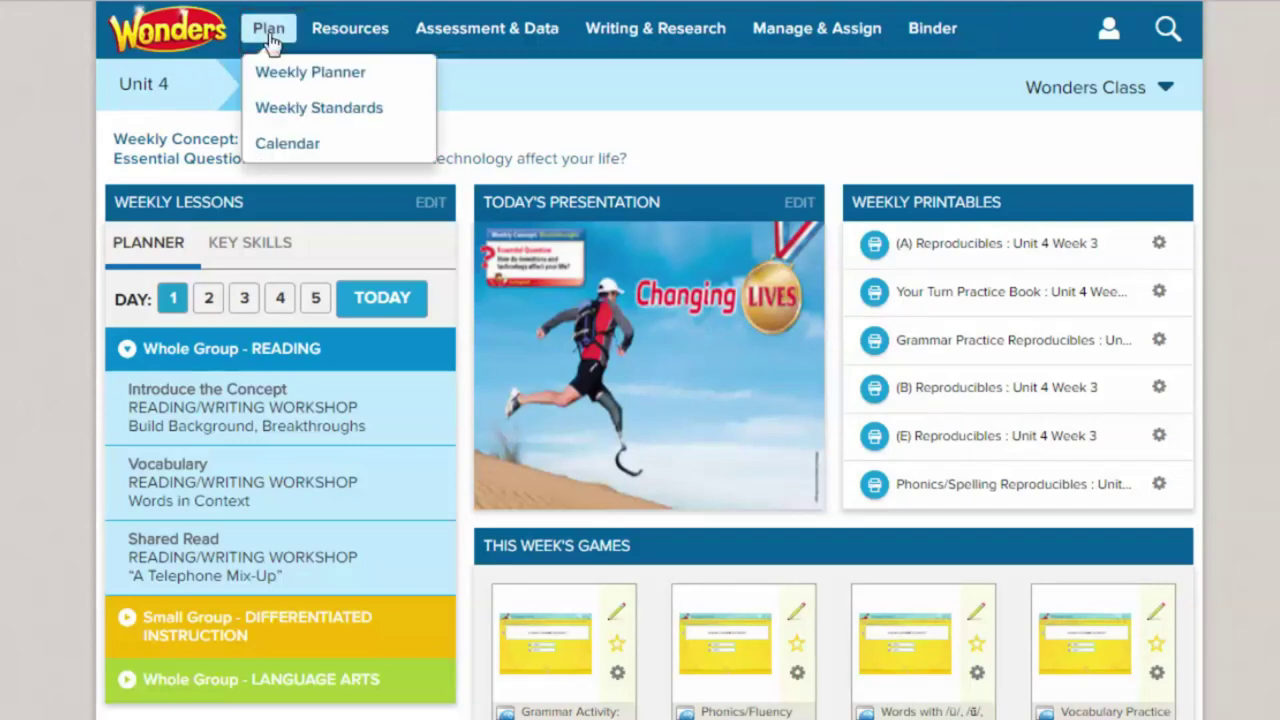
{"action": "left_click", "coordinate": [290, 78]}
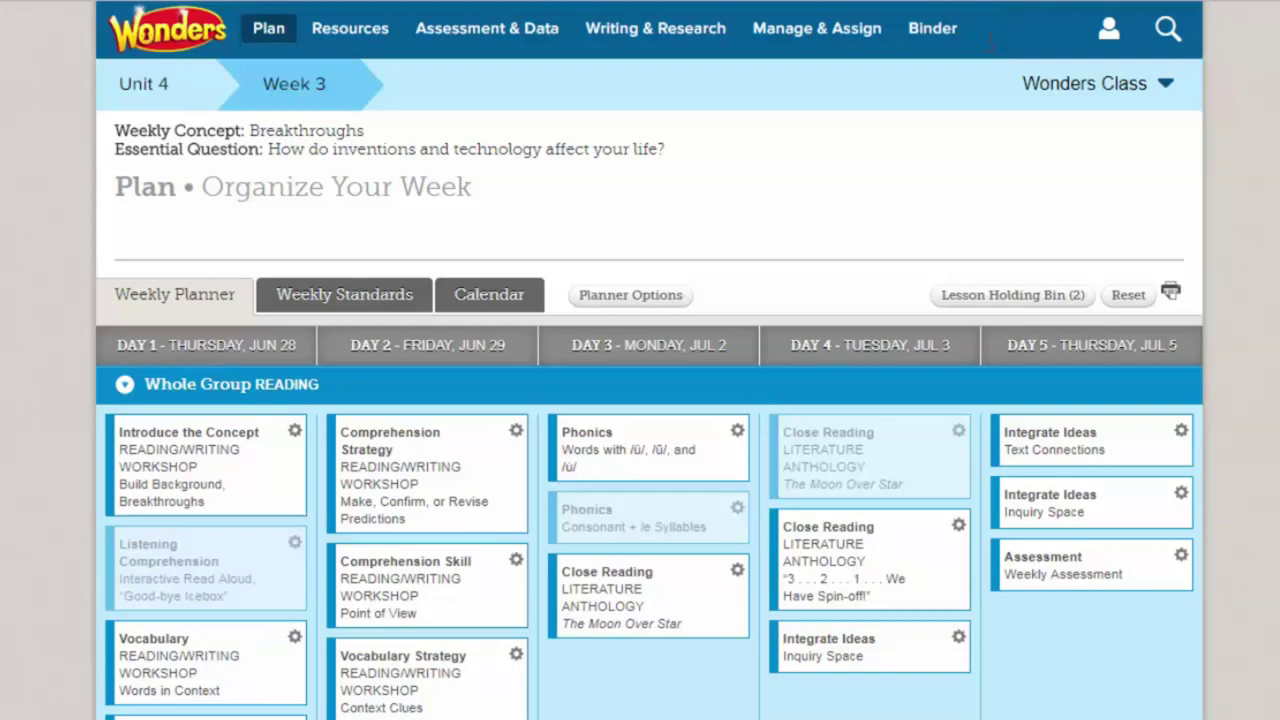
{"action": "left_click", "coordinate": [162, 44]}
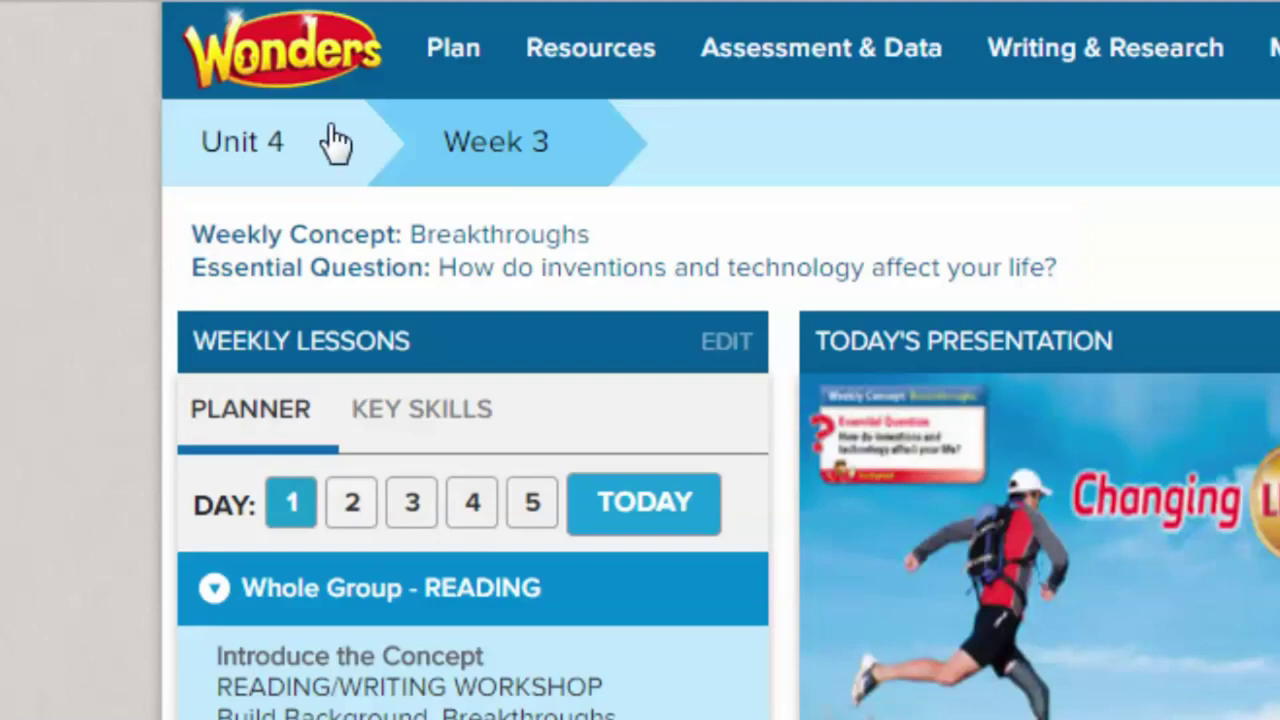
Step: View the available units and weeks while keeping Unit 4 Week 3, and open the class selection for Wonders Class
{"action": "left_click", "coordinate": [645, 163]}
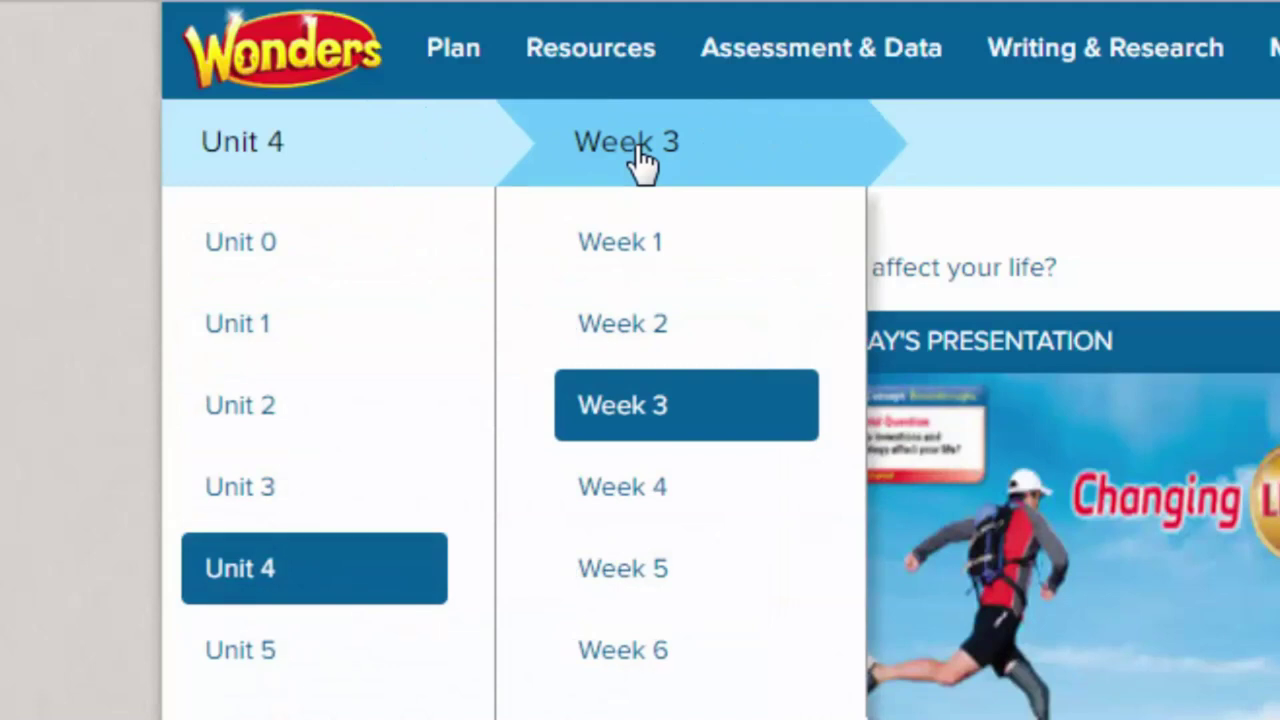
{"action": "left_click", "coordinate": [640, 163]}
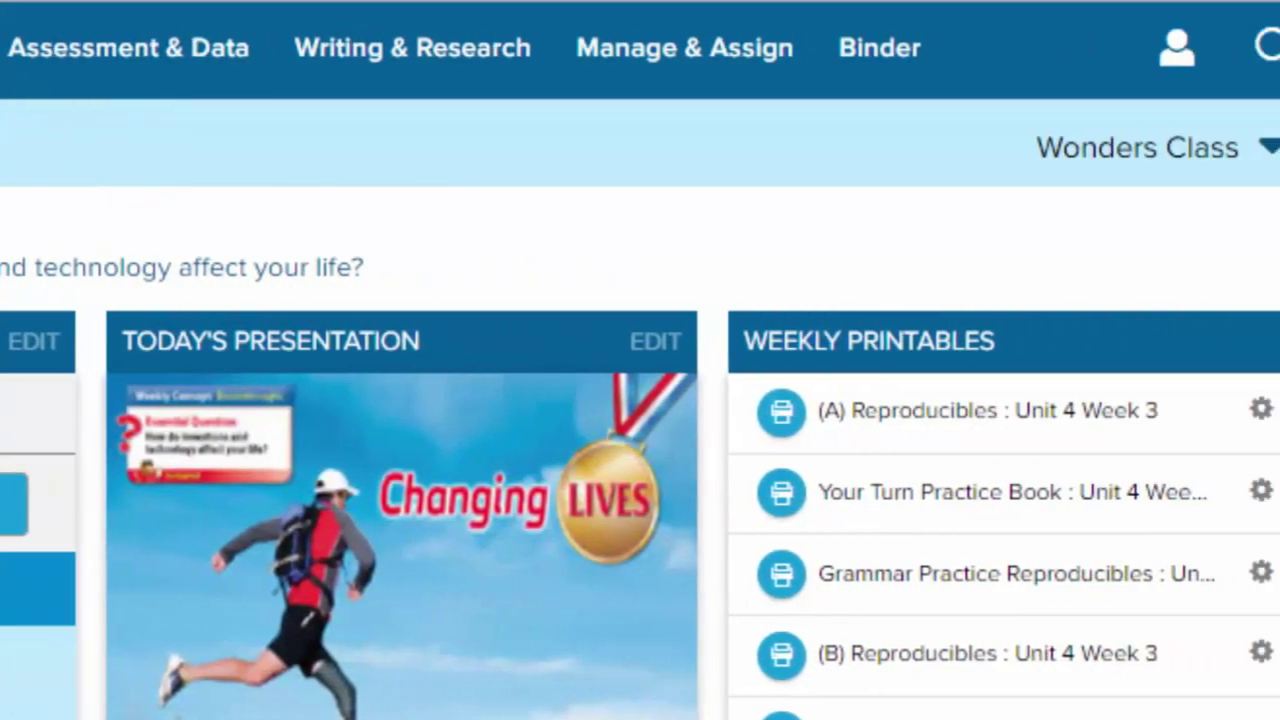
{"action": "left_click", "coordinate": [1239, 155]}
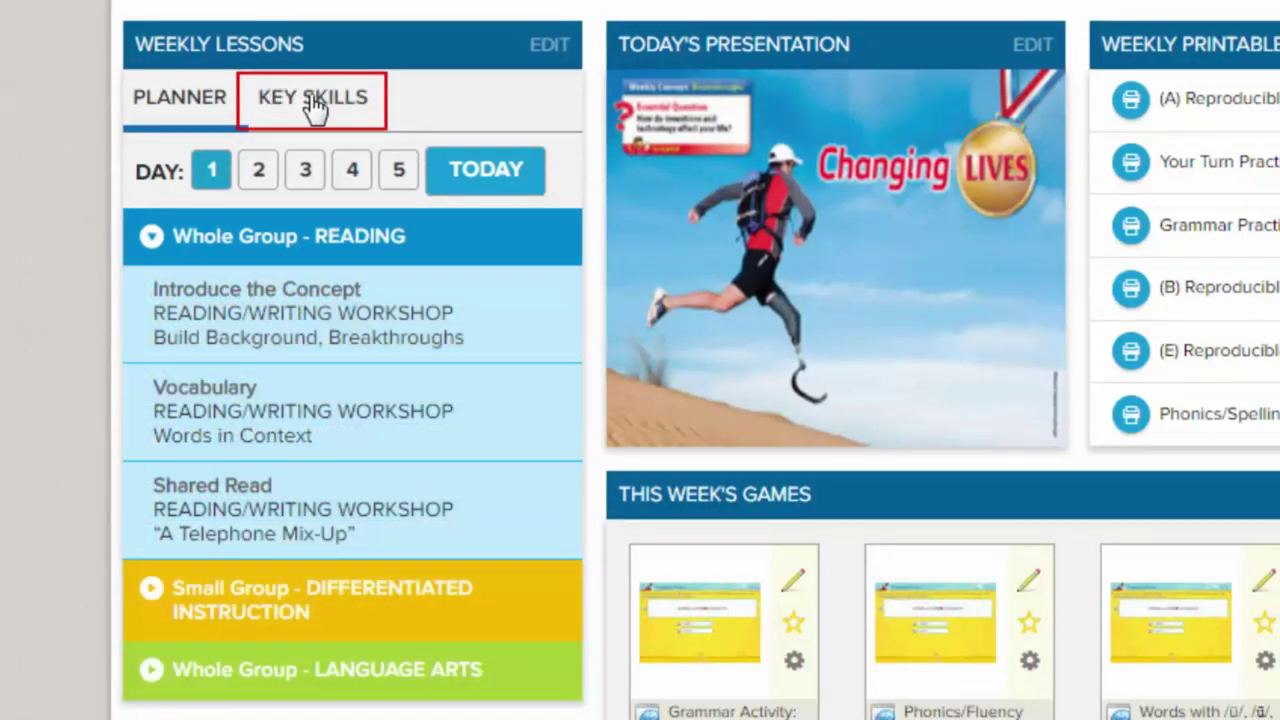
Step: Expand the Point of View comprehension skill under Key Skills, and open the Day 1 Introduce the Concept lesson in the planner
{"action": "left_click", "coordinate": [314, 104]}
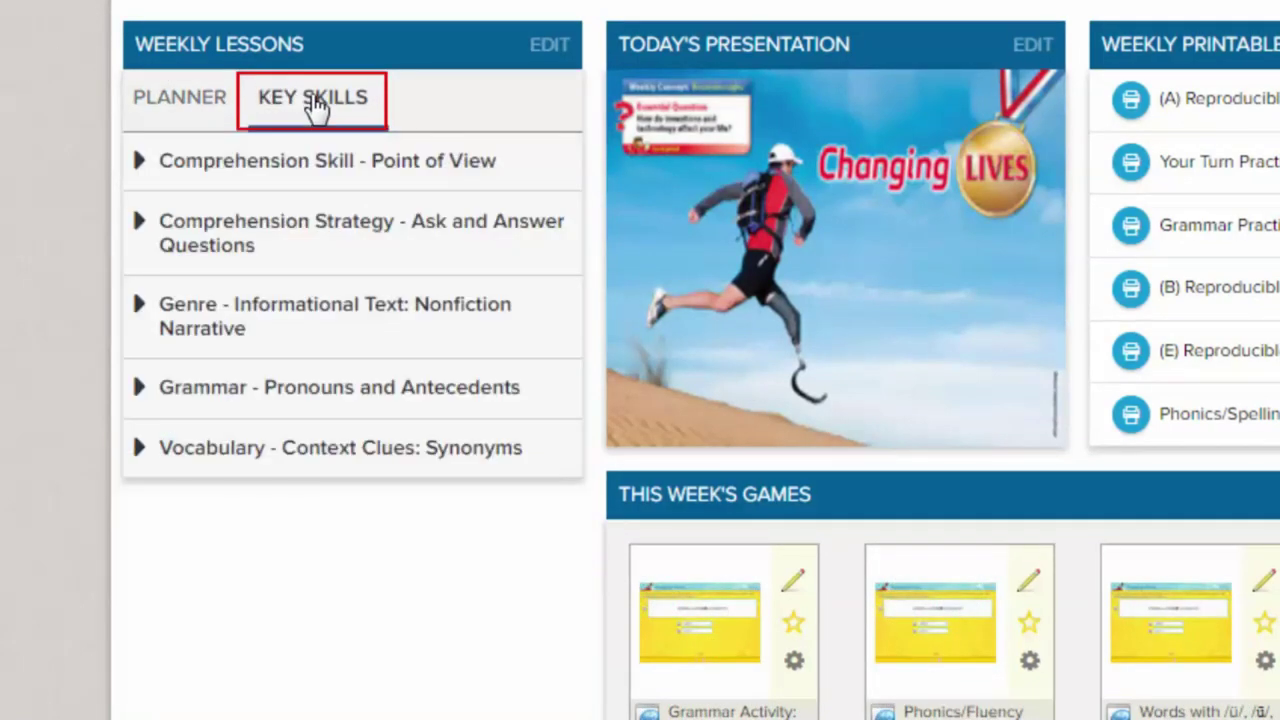
{"action": "left_click", "coordinate": [143, 162]}
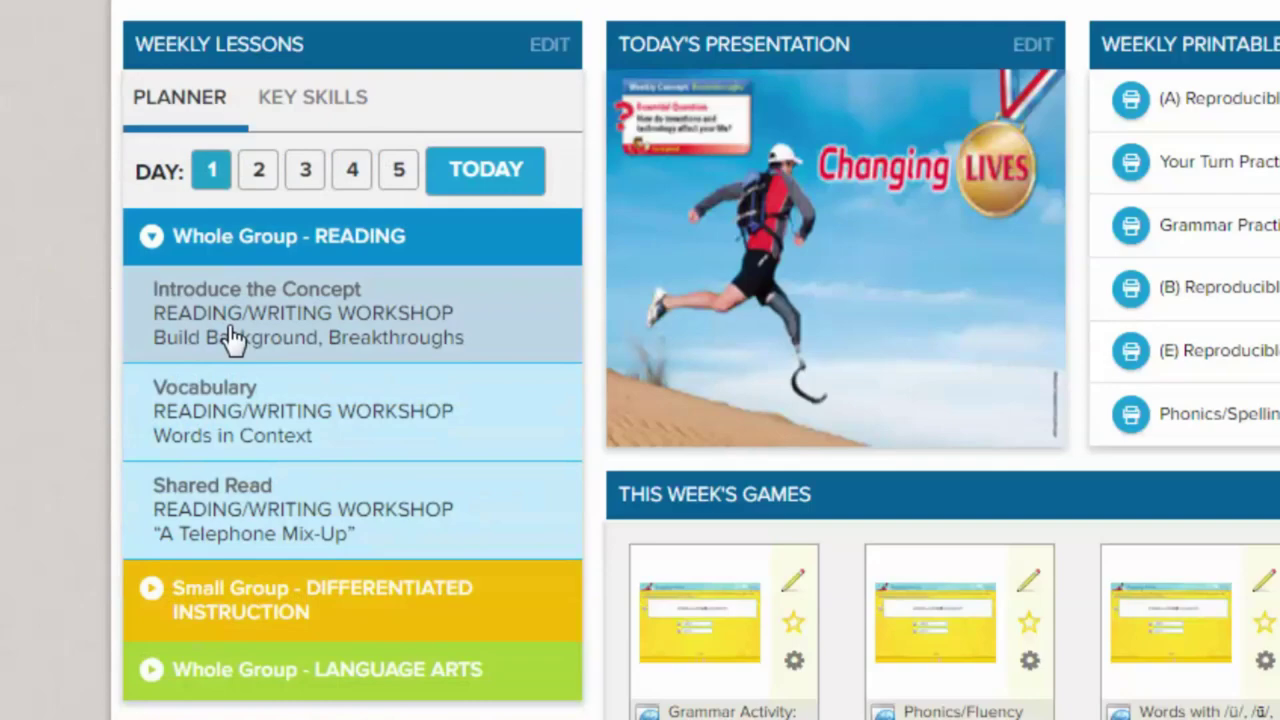
{"action": "left_click", "coordinate": [230, 338]}
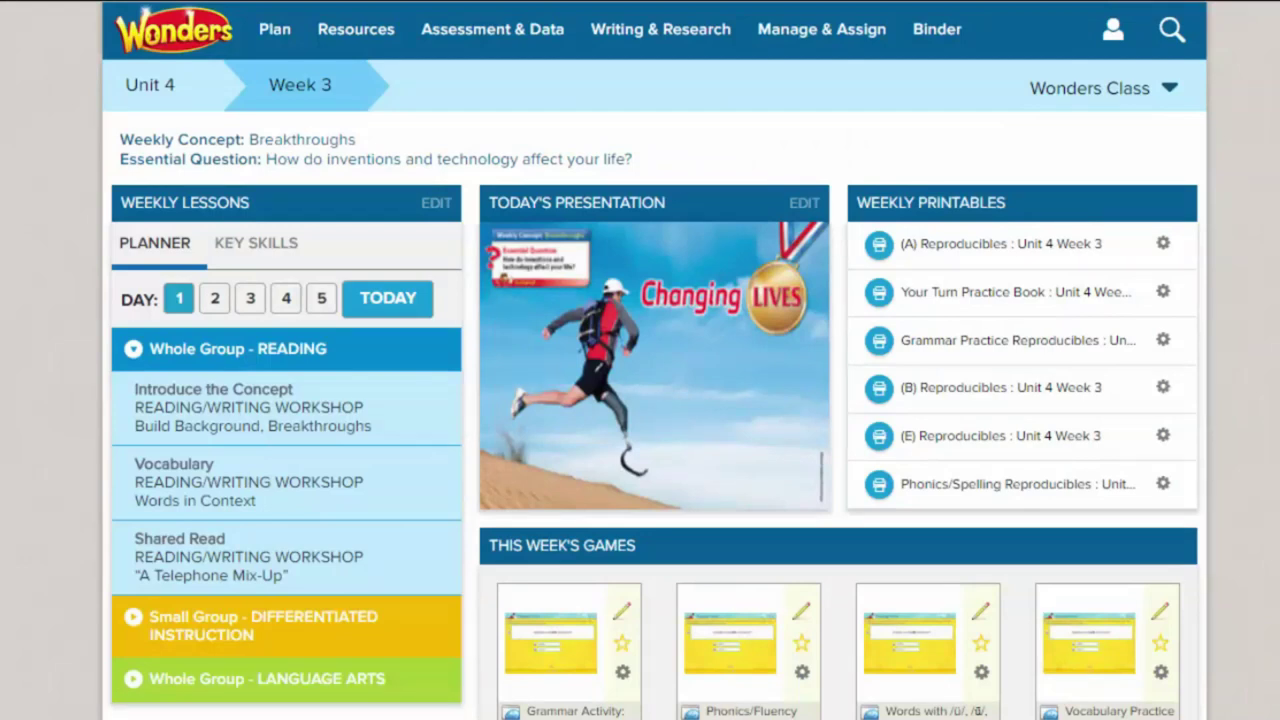
Step: Launch Today's Presentation, Changing Lives, from the home page
{"action": "mouse_move", "coordinate": [630, 343]}
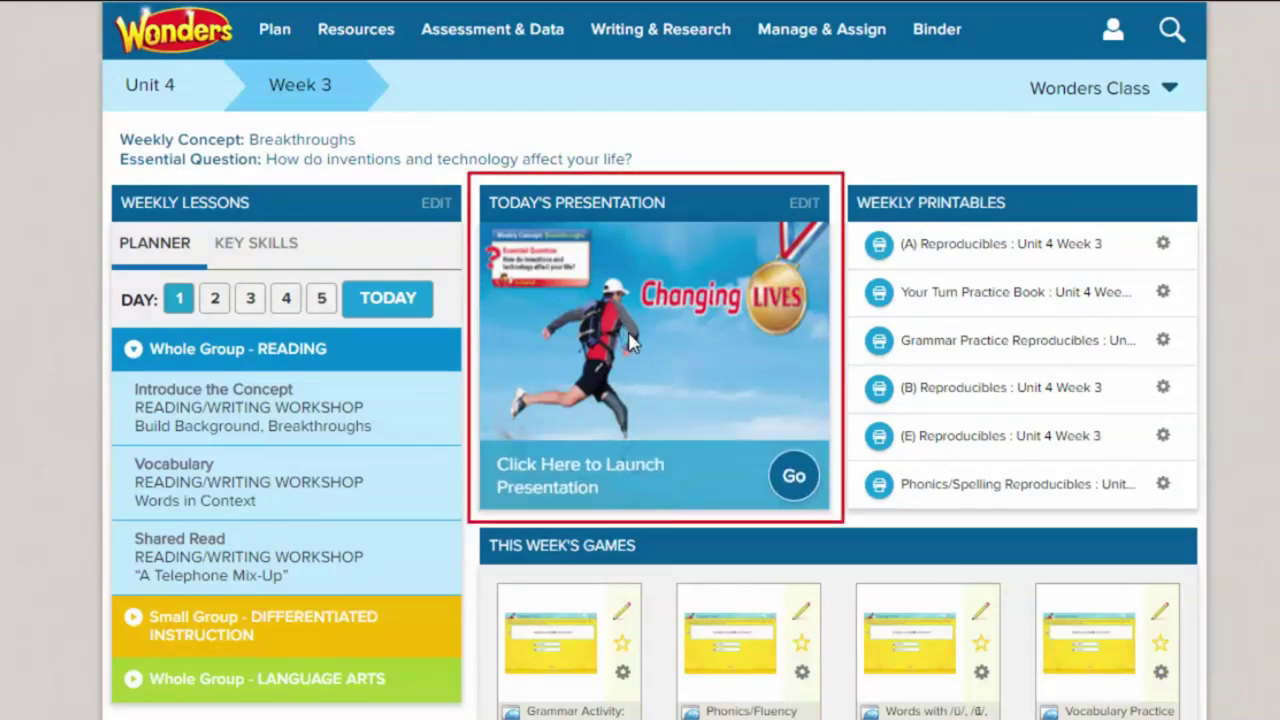
{"action": "left_click", "coordinate": [798, 482]}
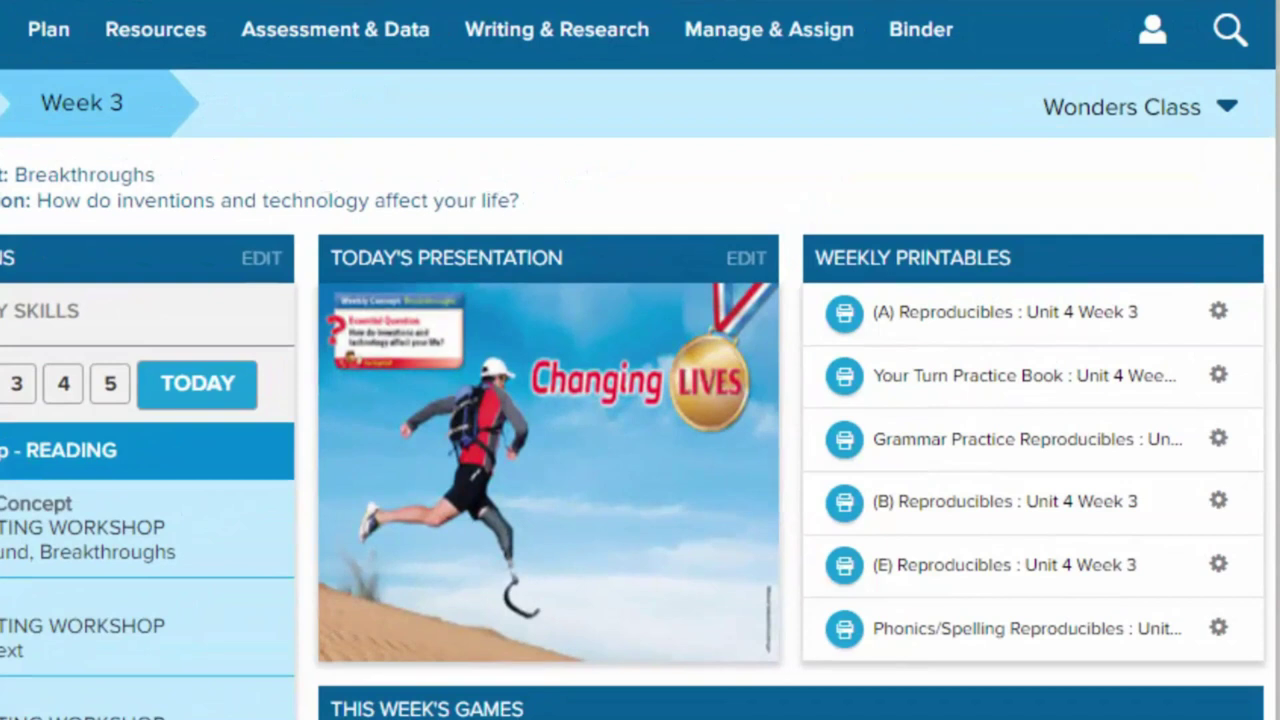
Step: Open the user profile options, and open the site search
{"action": "left_click", "coordinate": [1155, 34]}
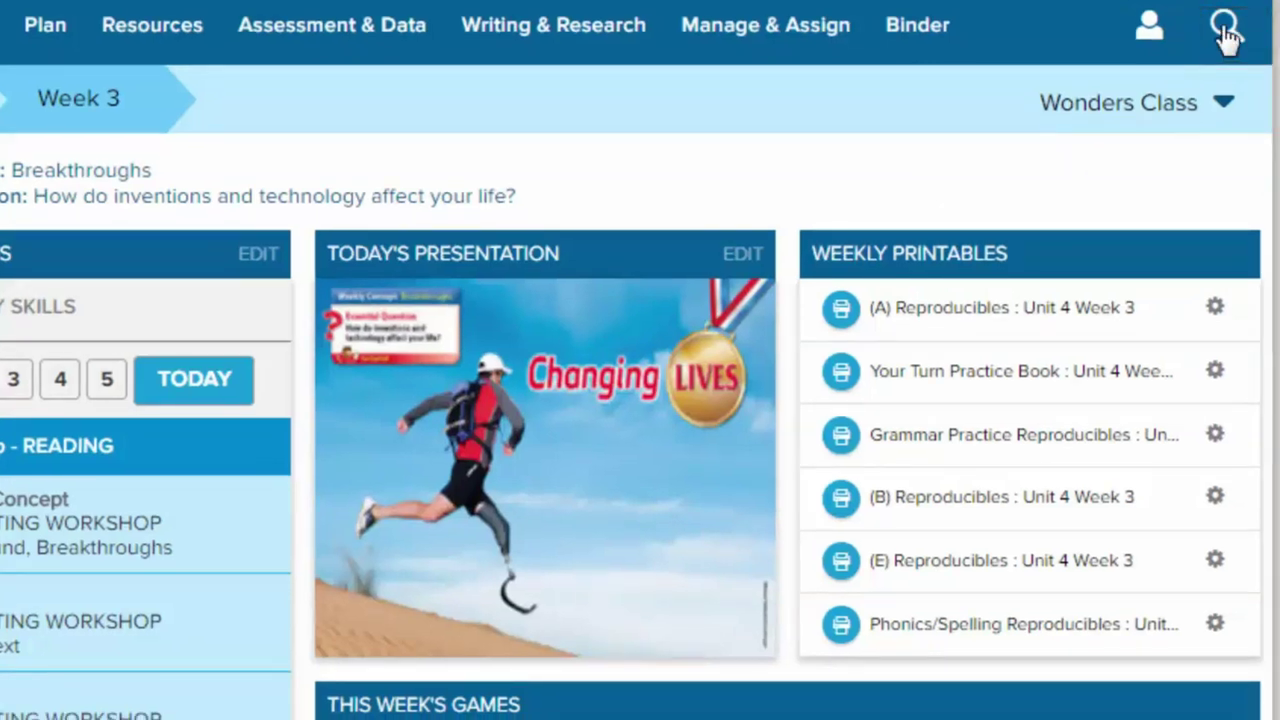
{"action": "left_click", "coordinate": [1228, 34]}
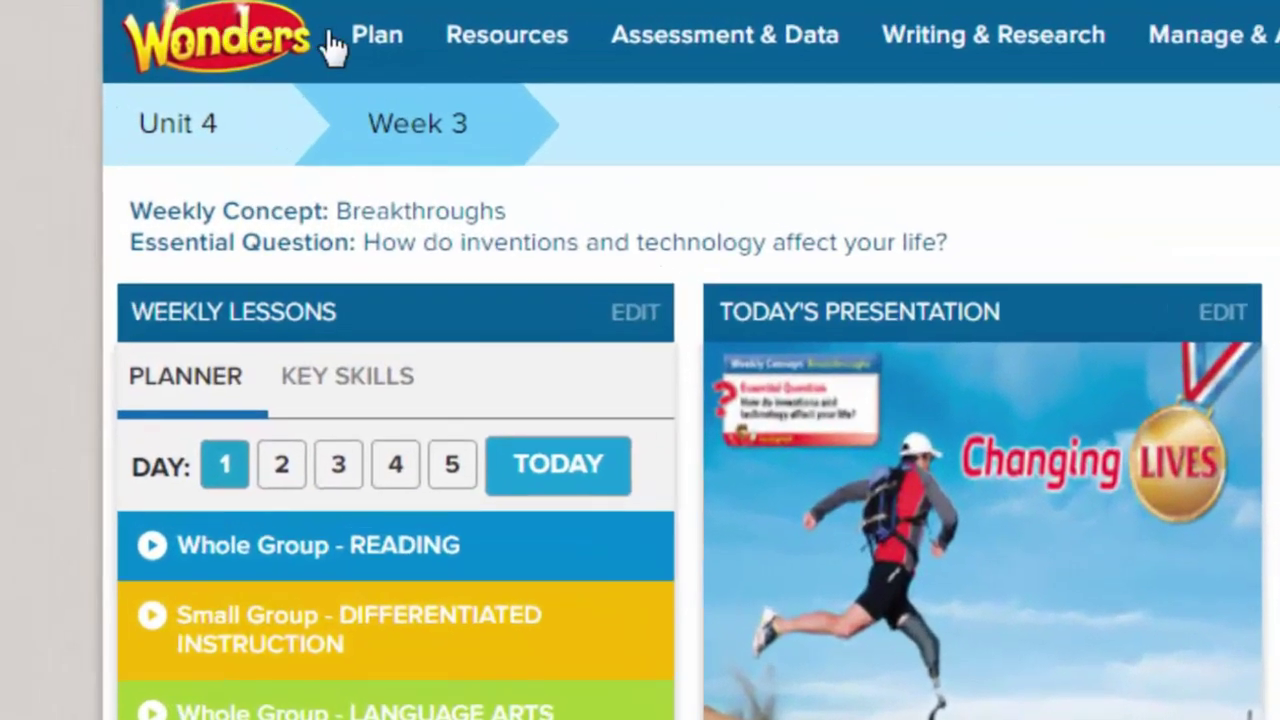
Step: Open the Weekly Planner and collapse the Whole Group Reading and Small Group Differentiated Instruction sections
{"action": "mouse_move", "coordinate": [334, 44]}
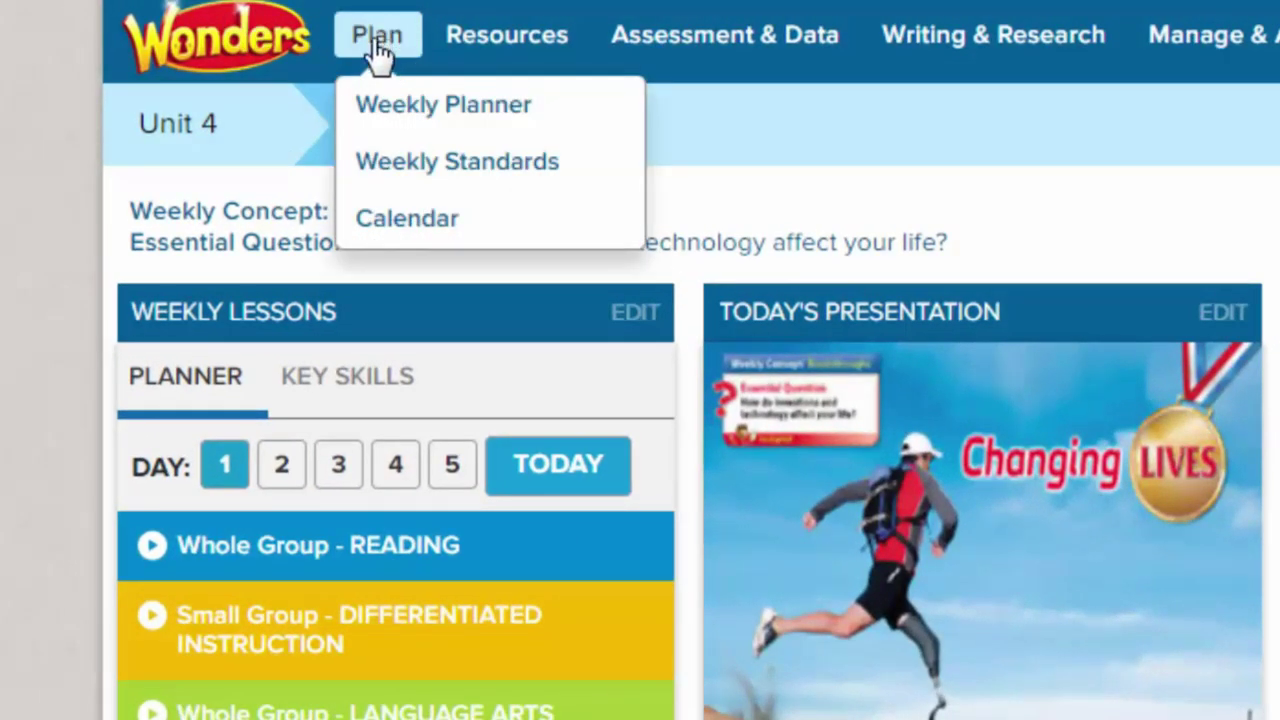
{"action": "left_click", "coordinate": [413, 125]}
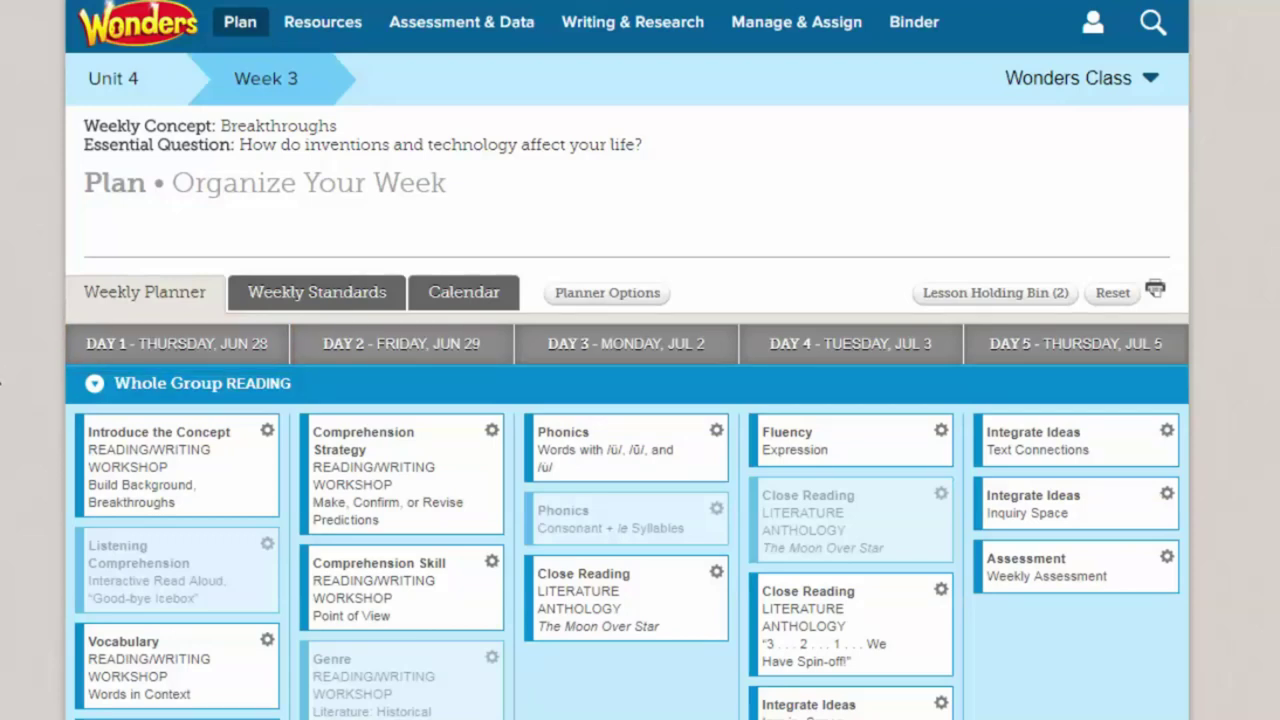
{"action": "left_click", "coordinate": [93, 386]}
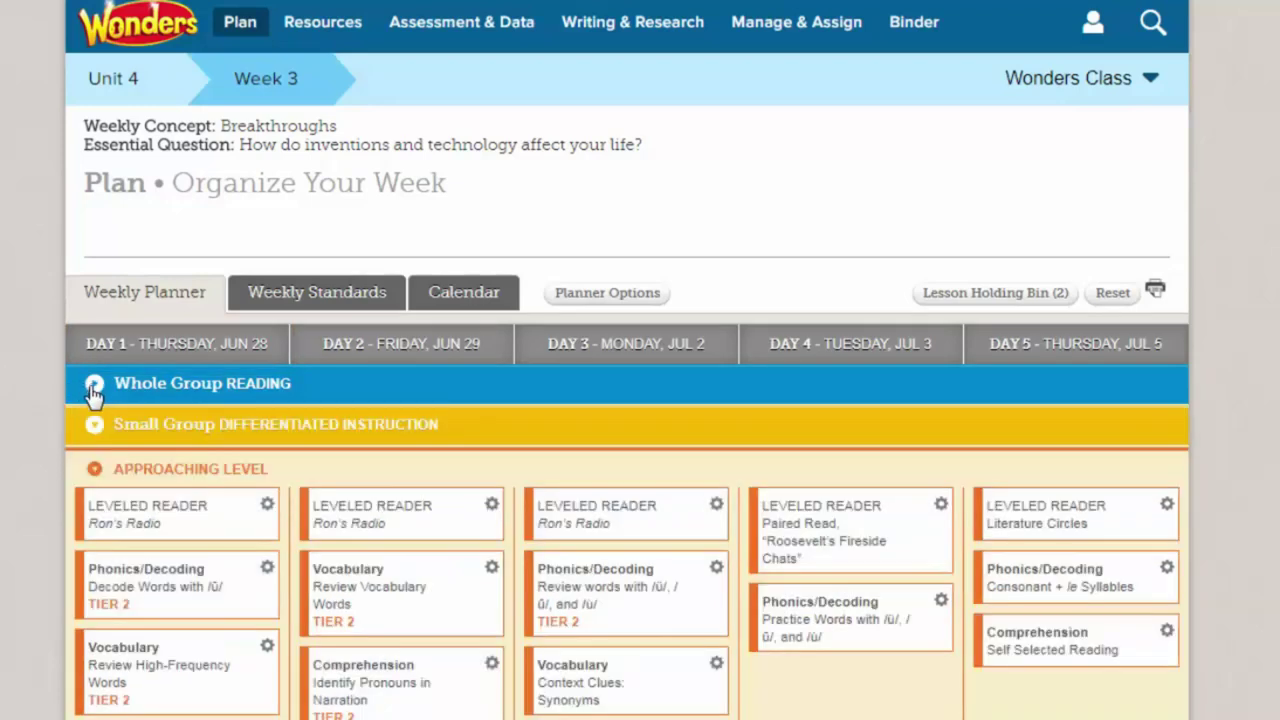
{"action": "left_click", "coordinate": [93, 428]}
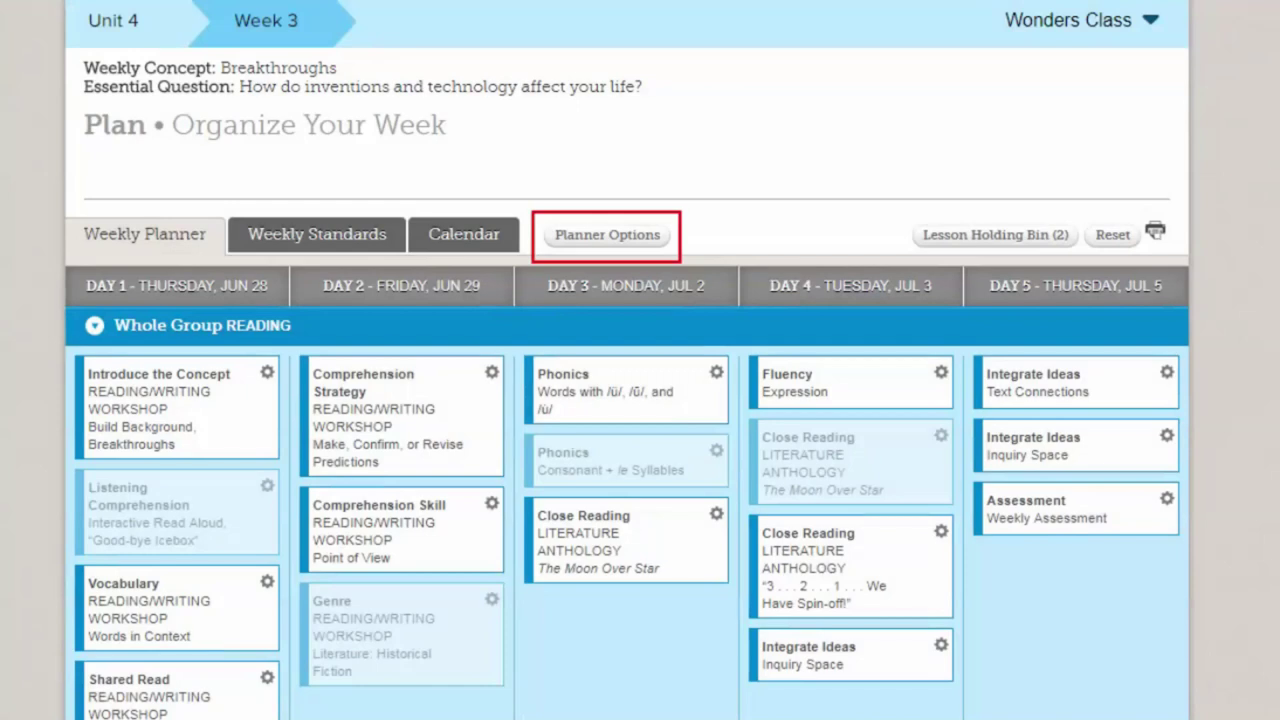
Step: Open the Planner Options, and select the Day 1 Introduce the Concept lesson in Whole Group Reading
{"action": "left_click", "coordinate": [560, 236]}
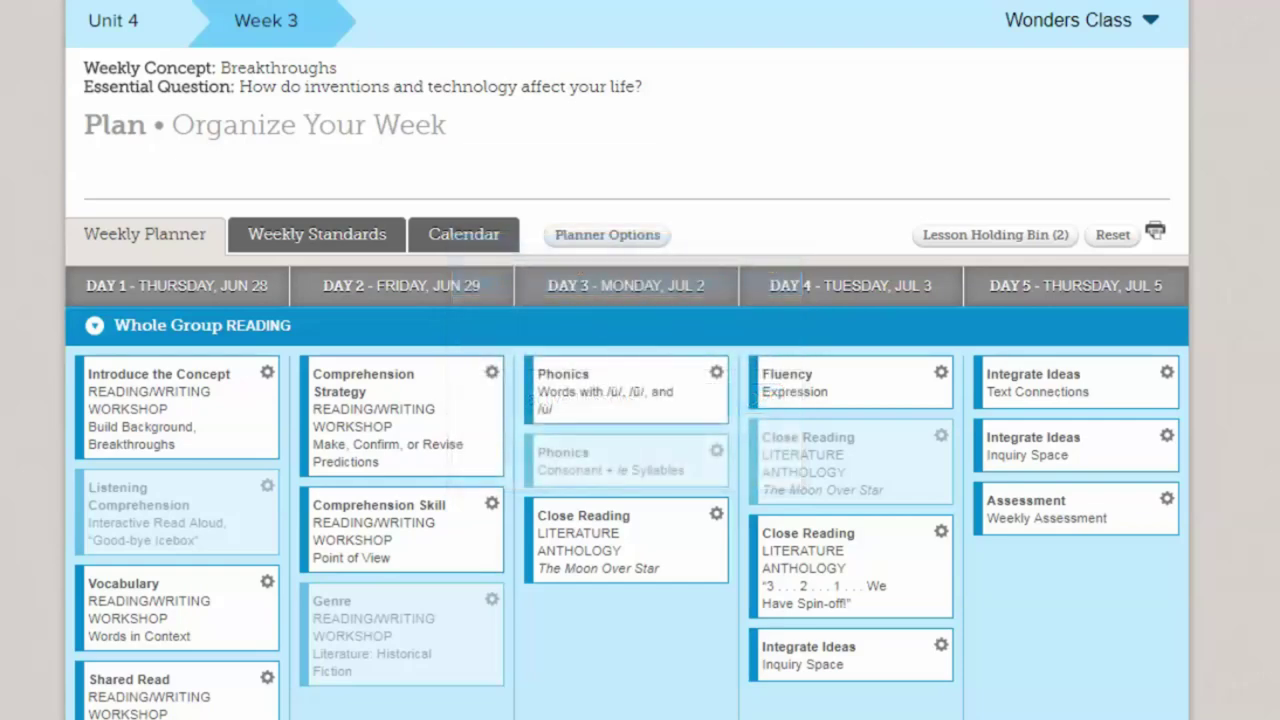
{"action": "left_click", "coordinate": [143, 415]}
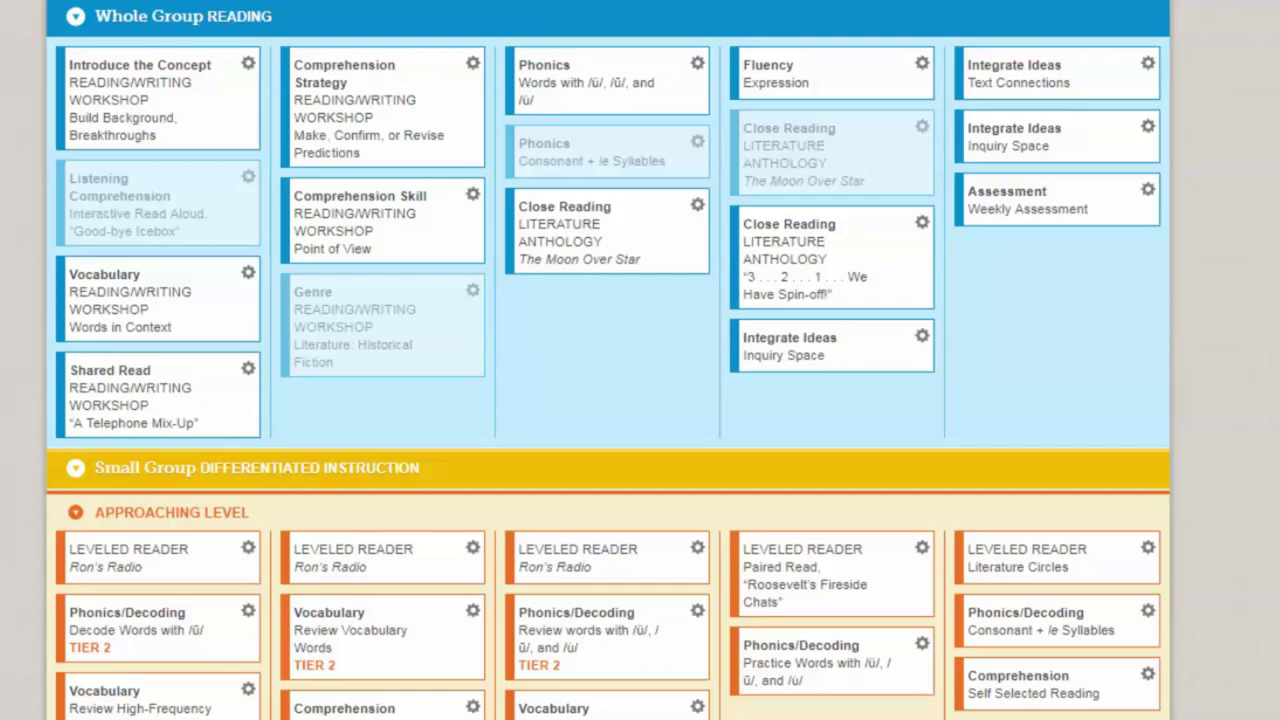
Step: Rearrange the planner: Vocabulary above Listening Comprehension on Day 1, Day 3 Close Reading to Day 4 small group, and Shared Read to Day 3
{"action": "left_click_drag", "start_coordinate": [114, 323], "coordinate": [109, 166]}
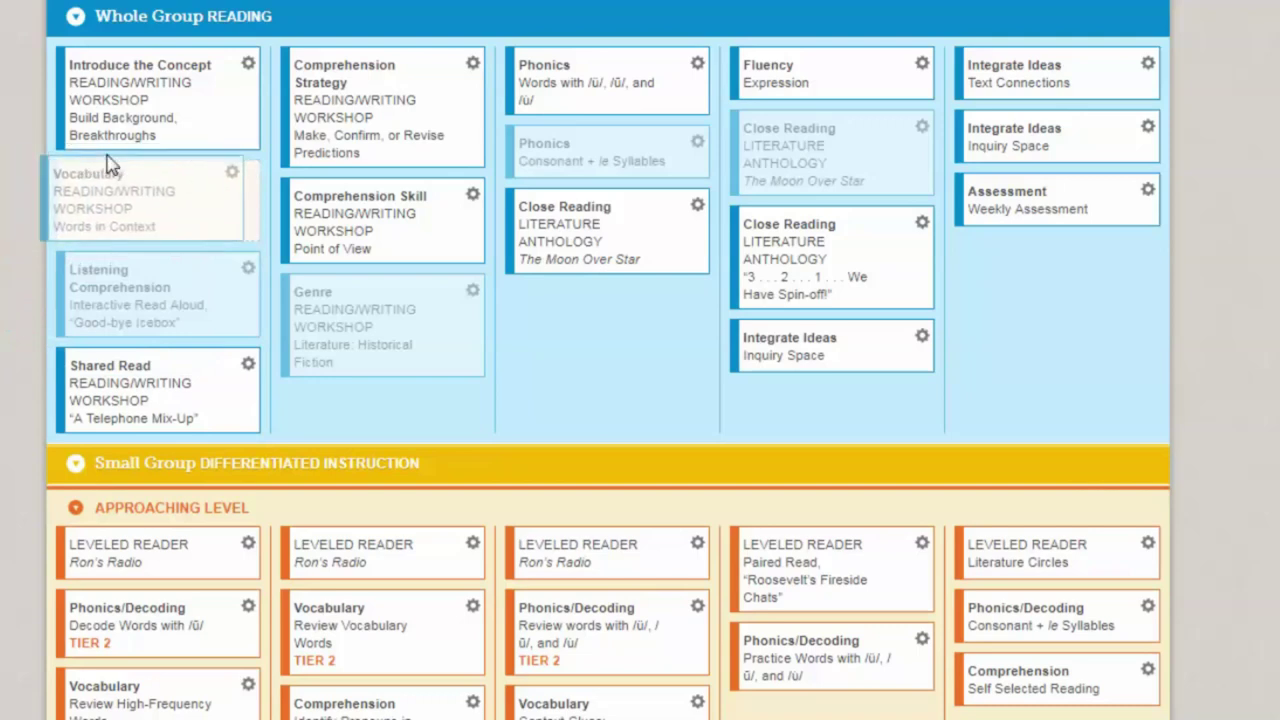
{"action": "left_click_drag", "start_coordinate": [620, 235], "coordinate": [745, 595]}
{"action": "left_click_drag", "start_coordinate": [196, 425], "coordinate": [540, 417]}
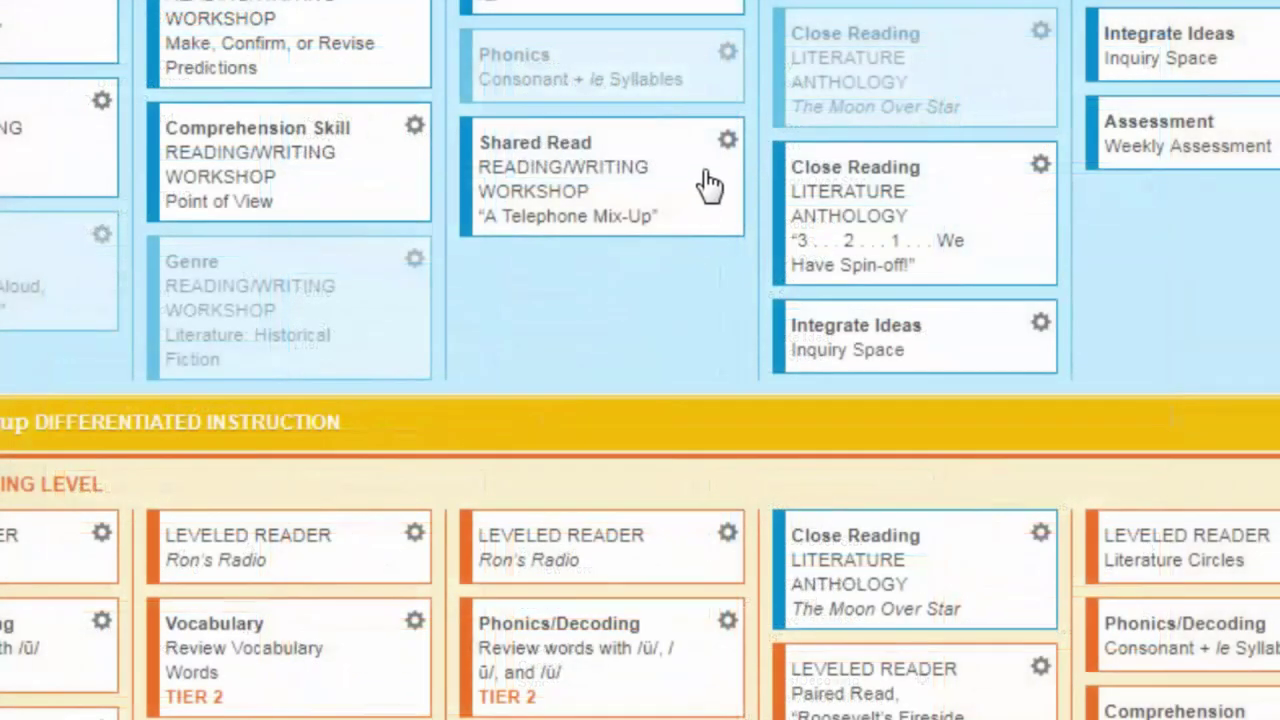
Step: Check the Shared Read lesson's move options, and move the Day 3 Phonics lesson on Words with /ü/, /ū/ to the Holding Bin
{"action": "left_click", "coordinate": [727, 140]}
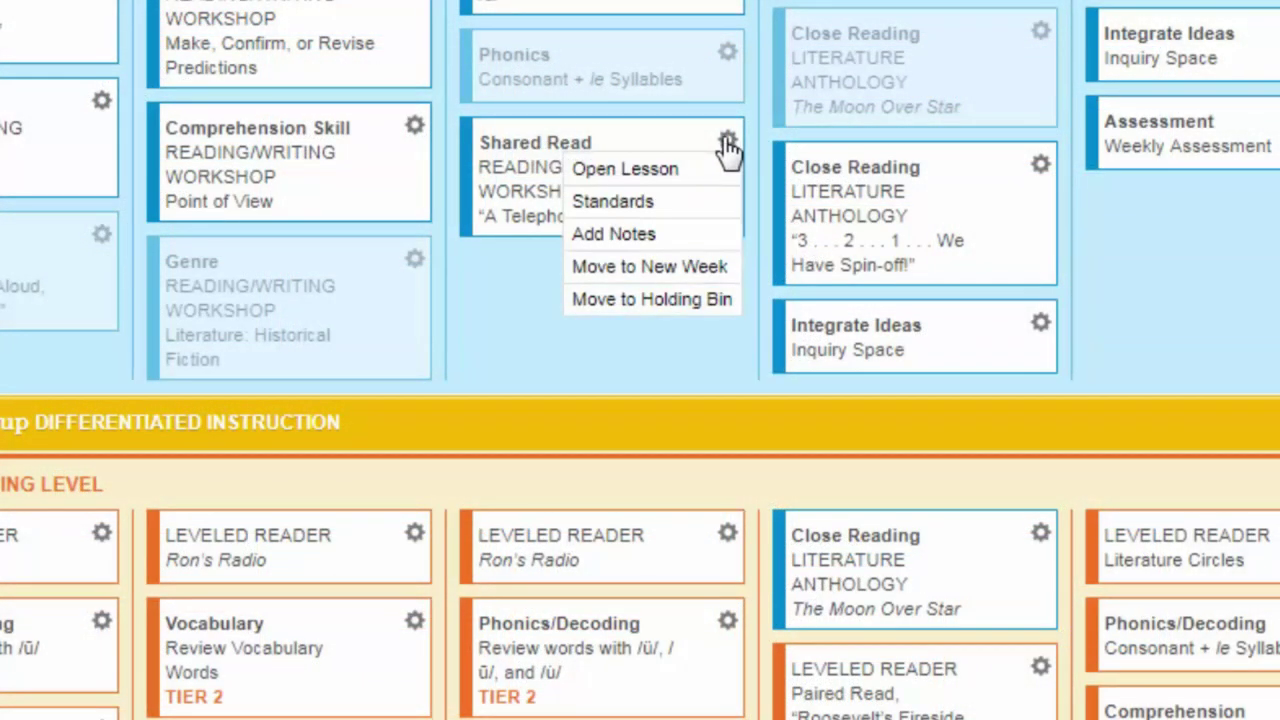
{"action": "left_click", "coordinate": [726, 266]}
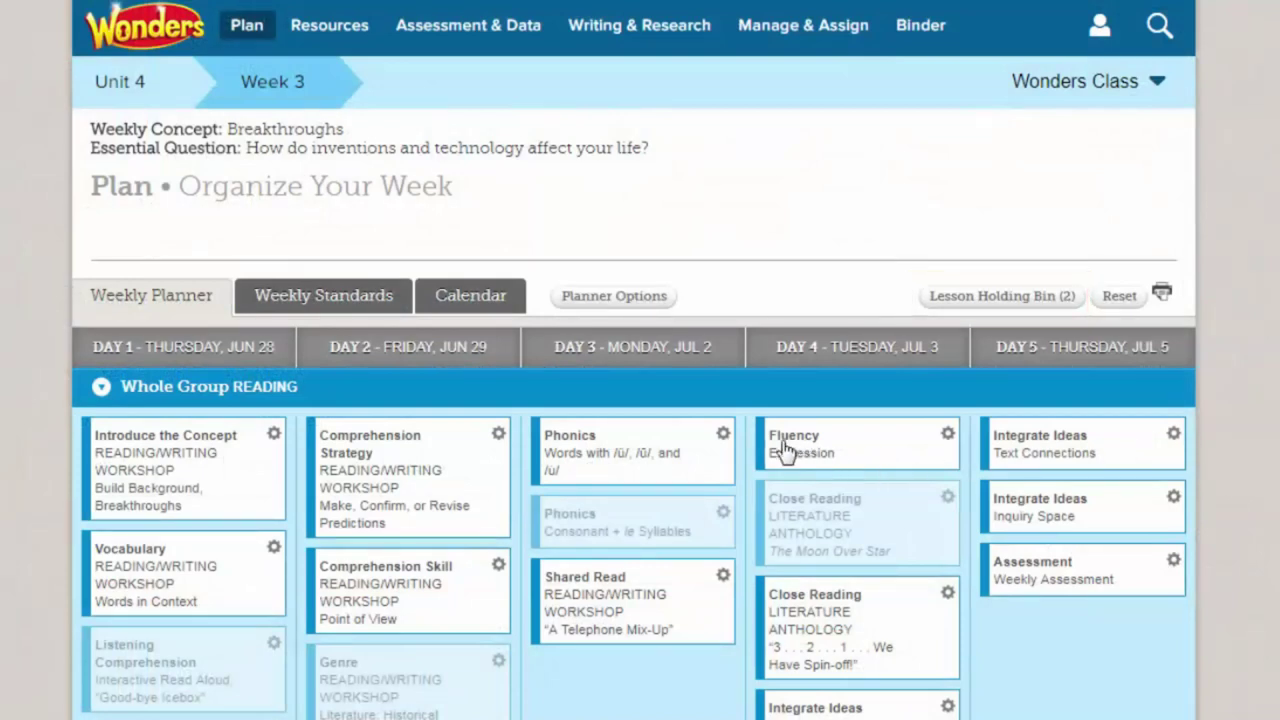
{"action": "left_click", "coordinate": [724, 436]}
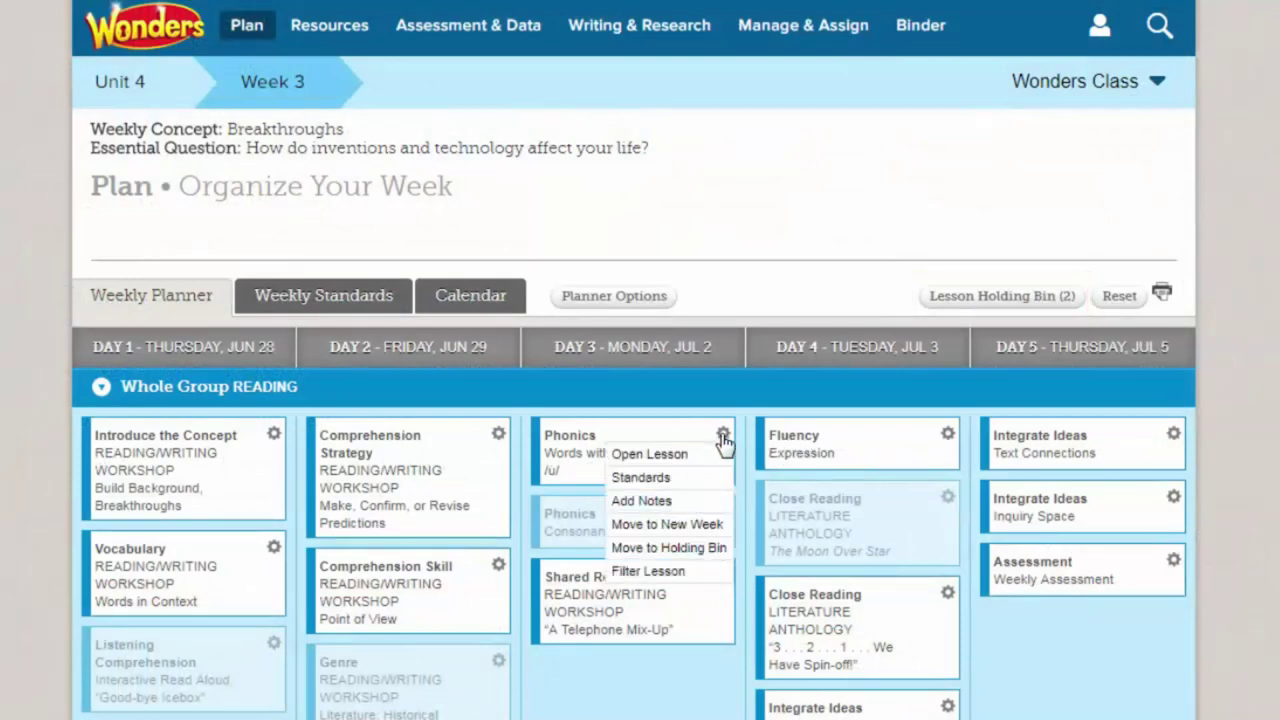
{"action": "left_click", "coordinate": [716, 550]}
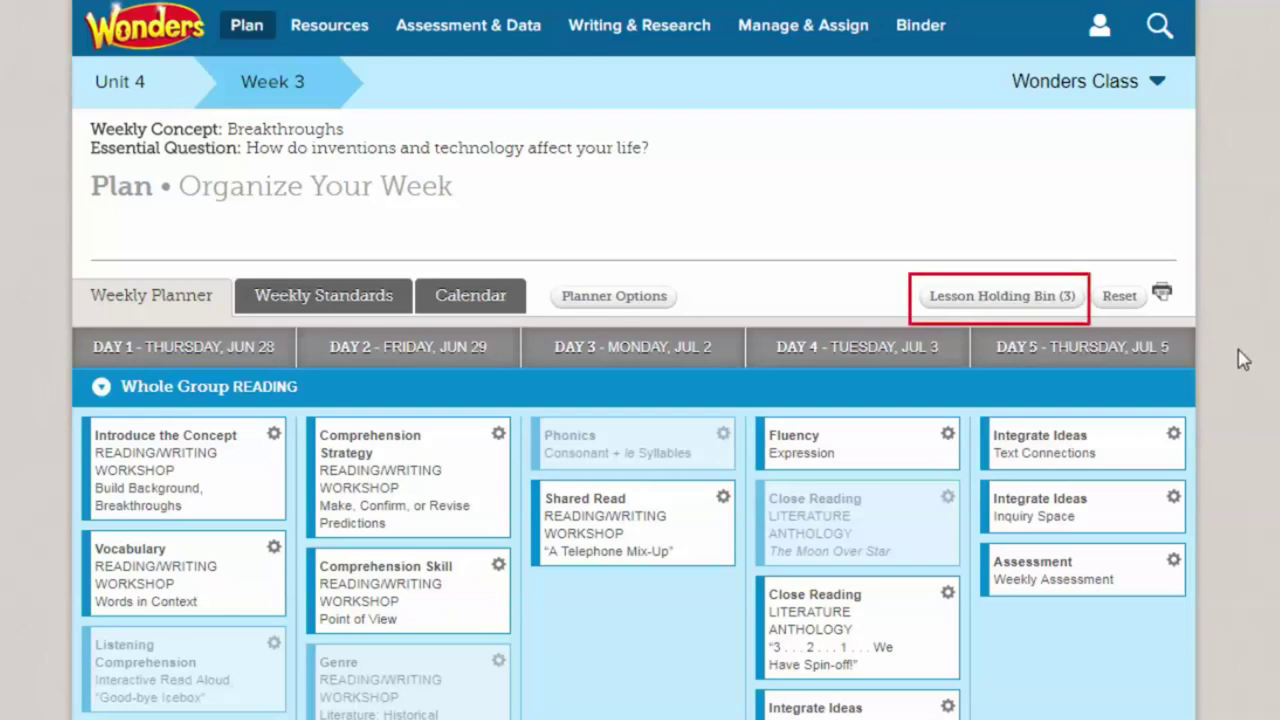
Step: Move the Vocabulary Strategy and Phonics lessons from the Lesson Holding Bin to their original location, and return to the planner
{"action": "left_click", "coordinate": [990, 310]}
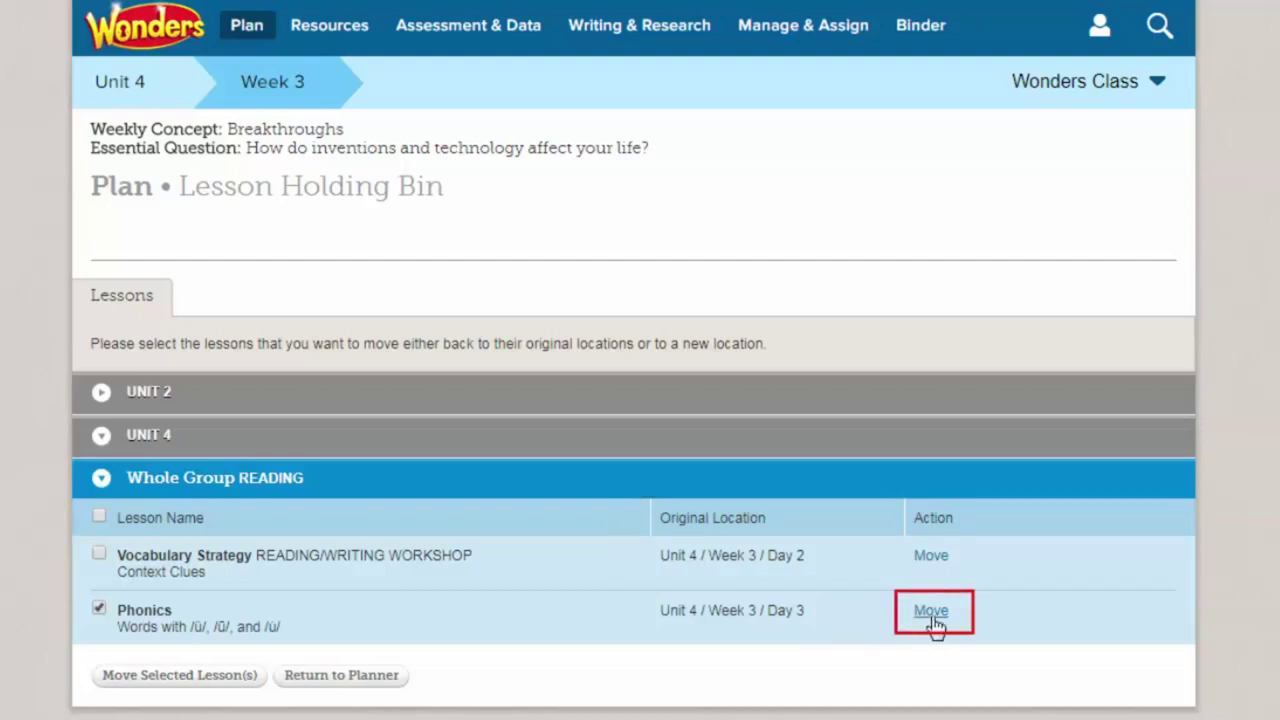
{"action": "left_click", "coordinate": [931, 618]}
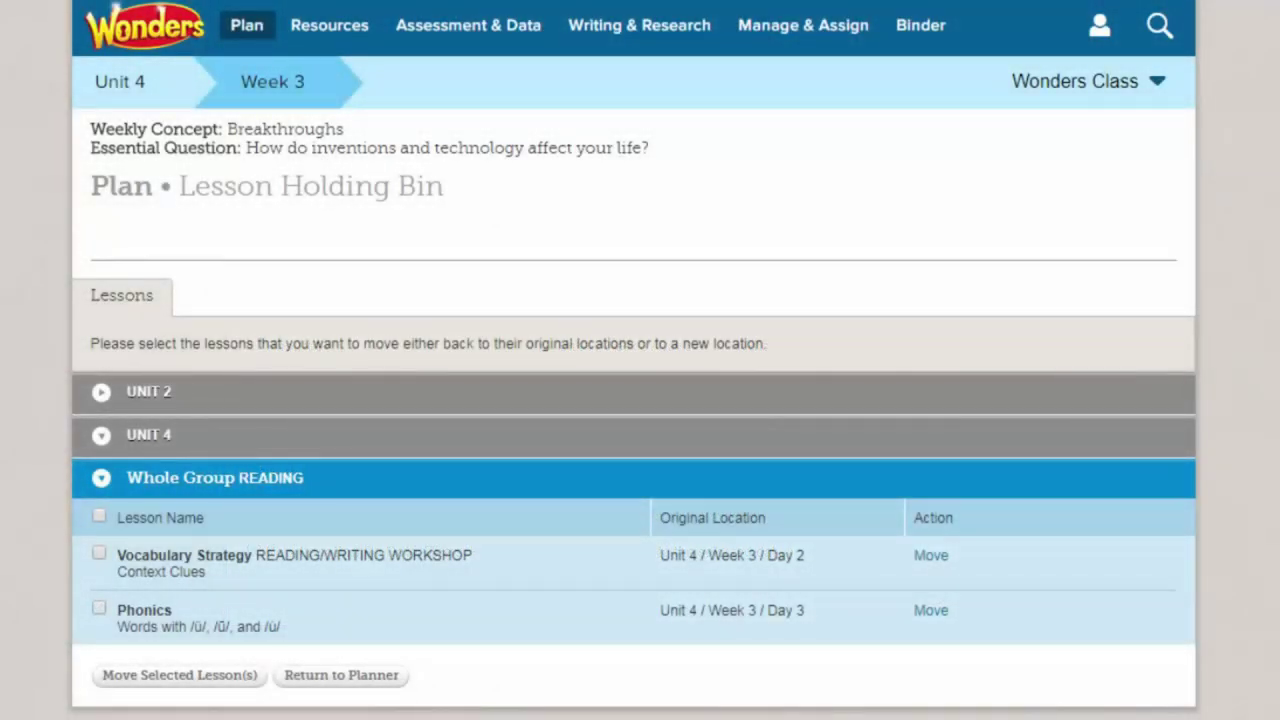
{"action": "left_click", "coordinate": [99, 553]}
{"action": "left_click", "coordinate": [99, 609]}
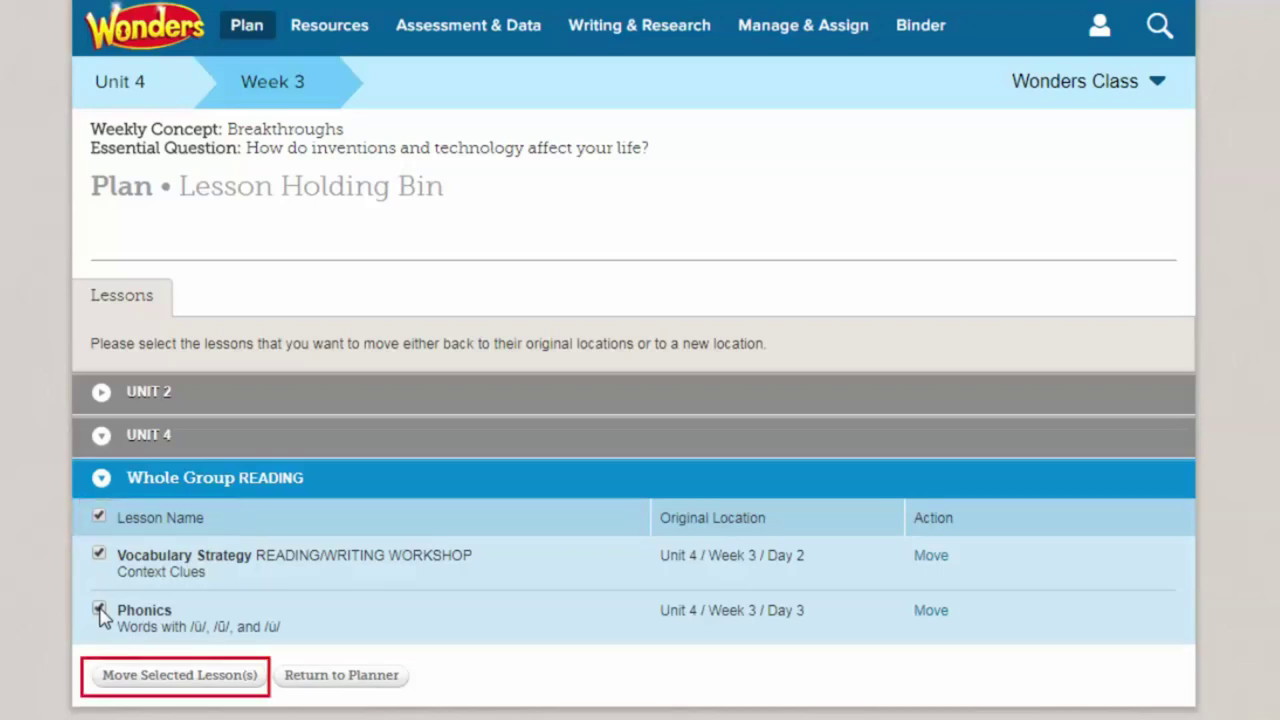
{"action": "left_click", "coordinate": [165, 676]}
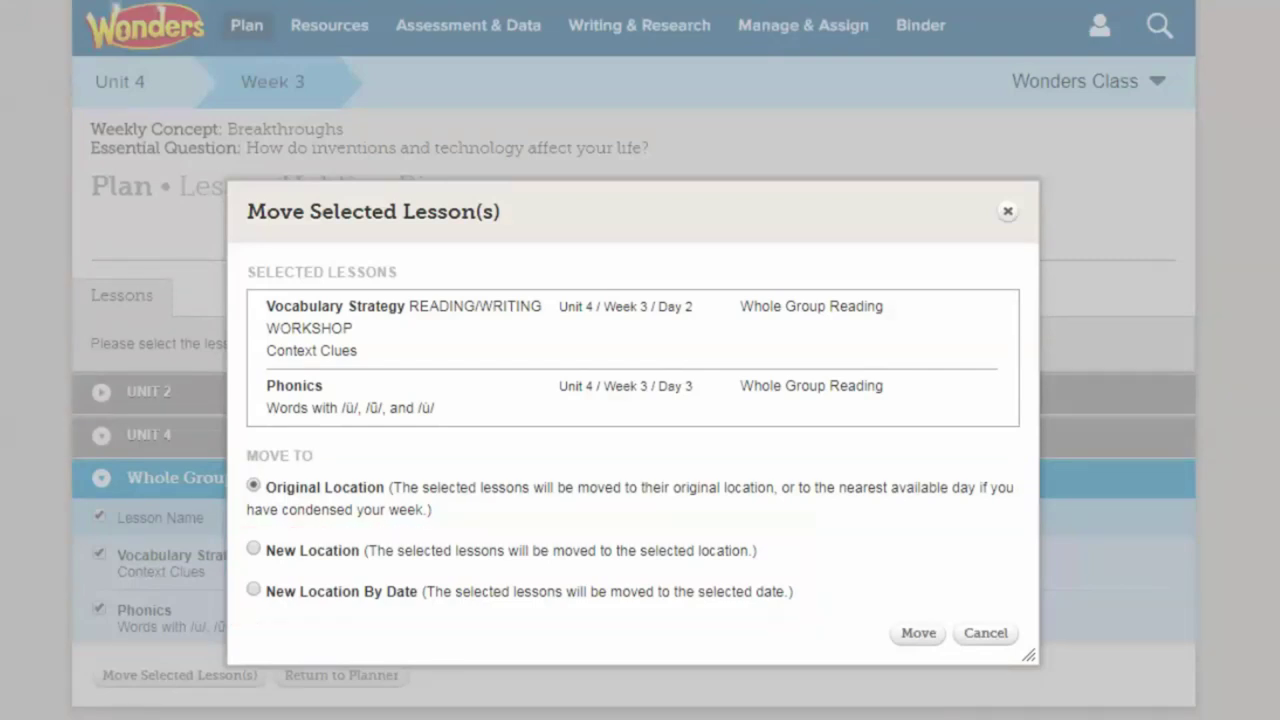
{"action": "left_click", "coordinate": [912, 636]}
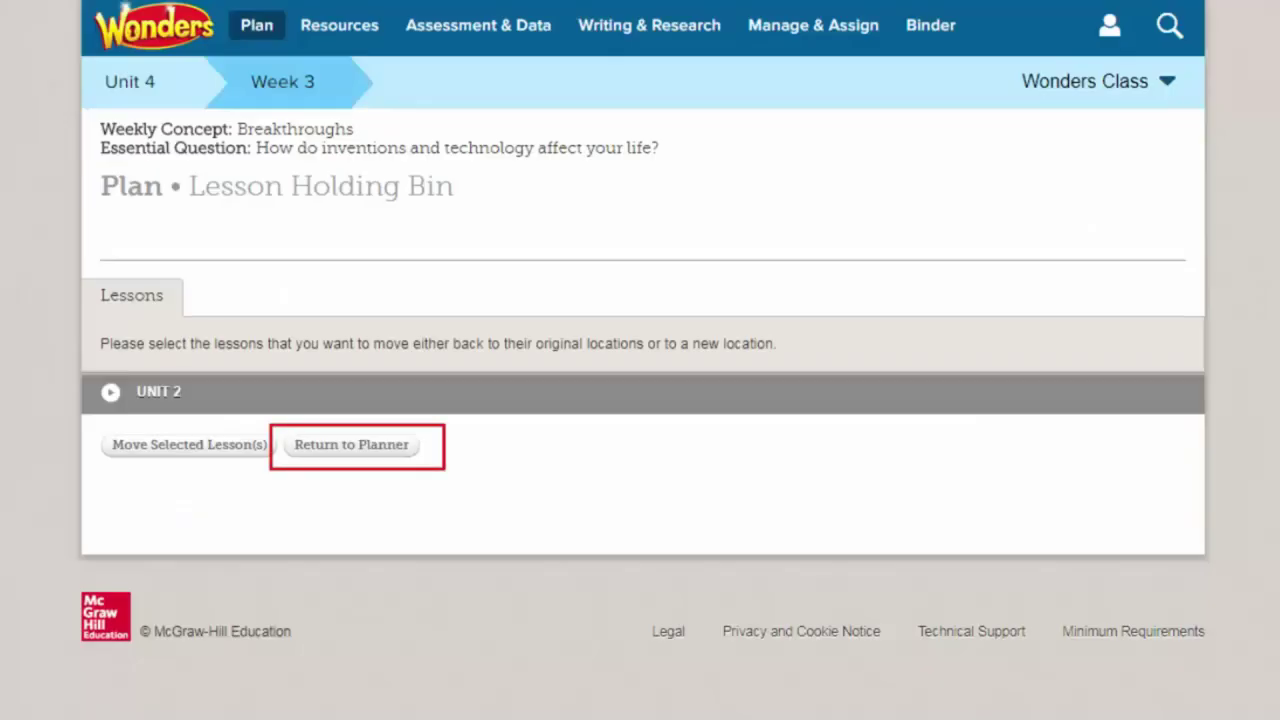
{"action": "left_click", "coordinate": [372, 458]}
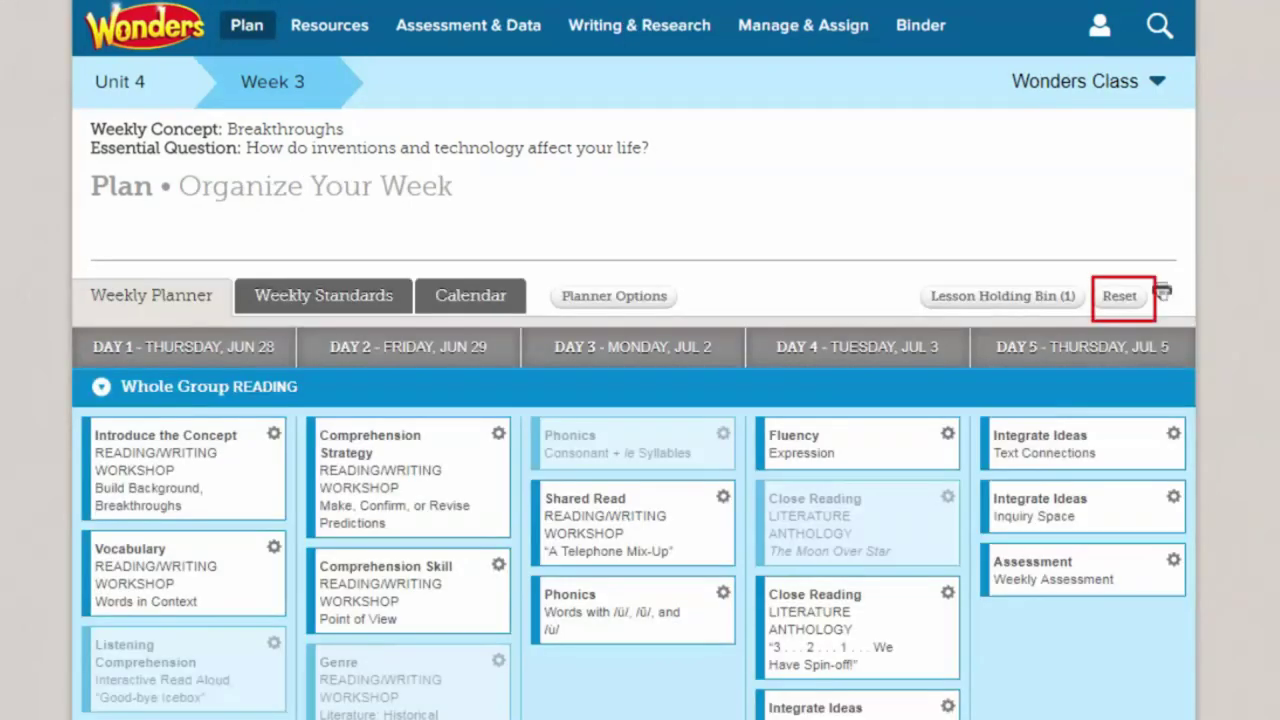
Step: Reset Unit 4, Week 3 to the planner default, and open the print option for the weekly planner
{"action": "left_click", "coordinate": [1128, 298]}
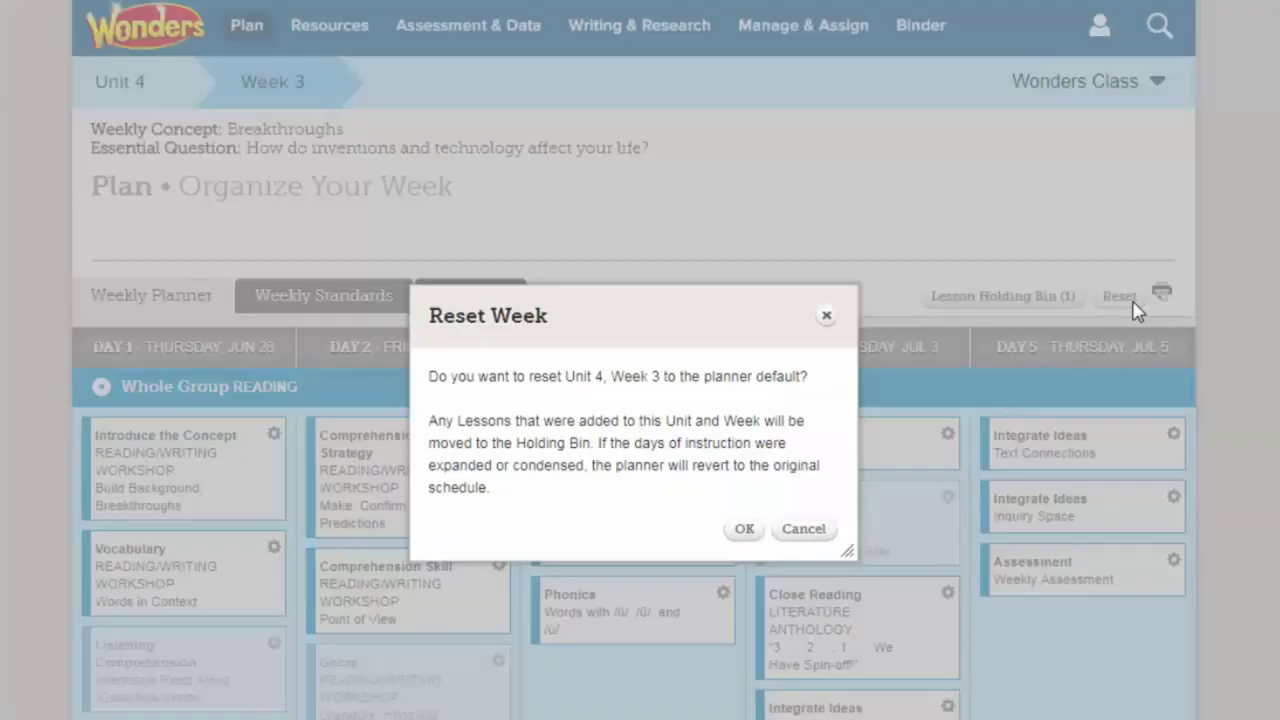
{"action": "left_click", "coordinate": [745, 531]}
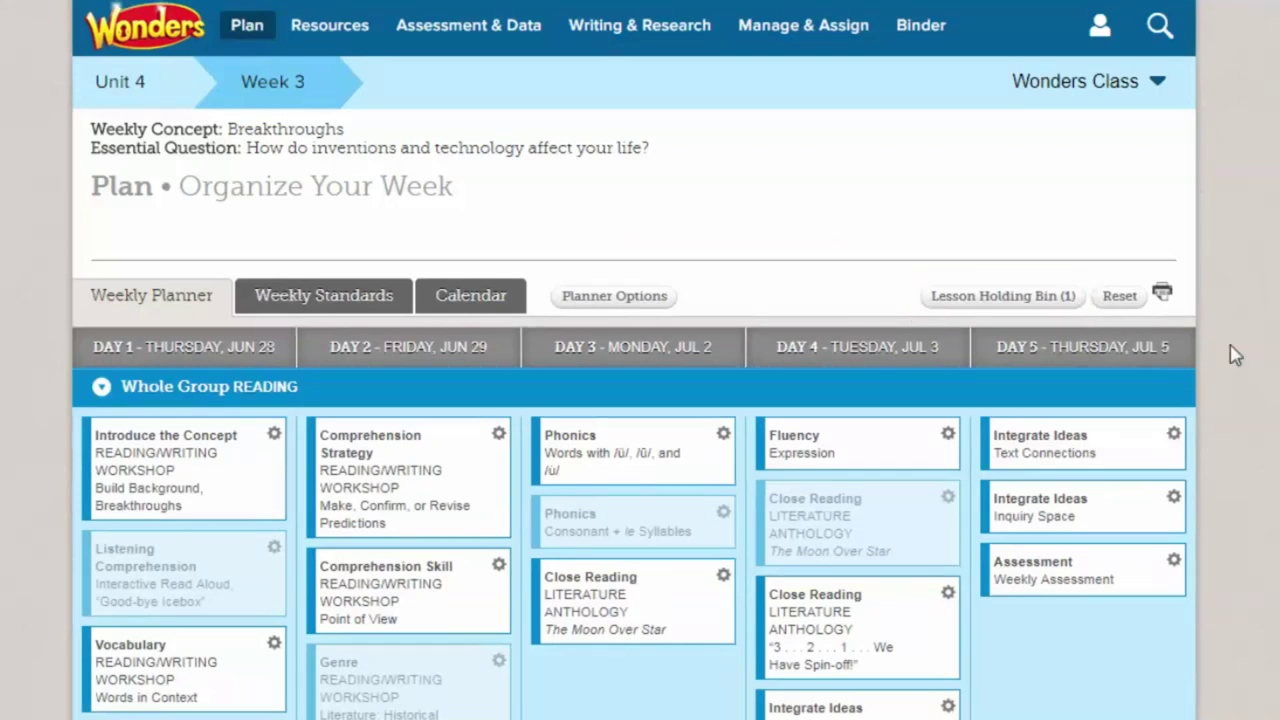
{"action": "left_click", "coordinate": [1163, 297]}
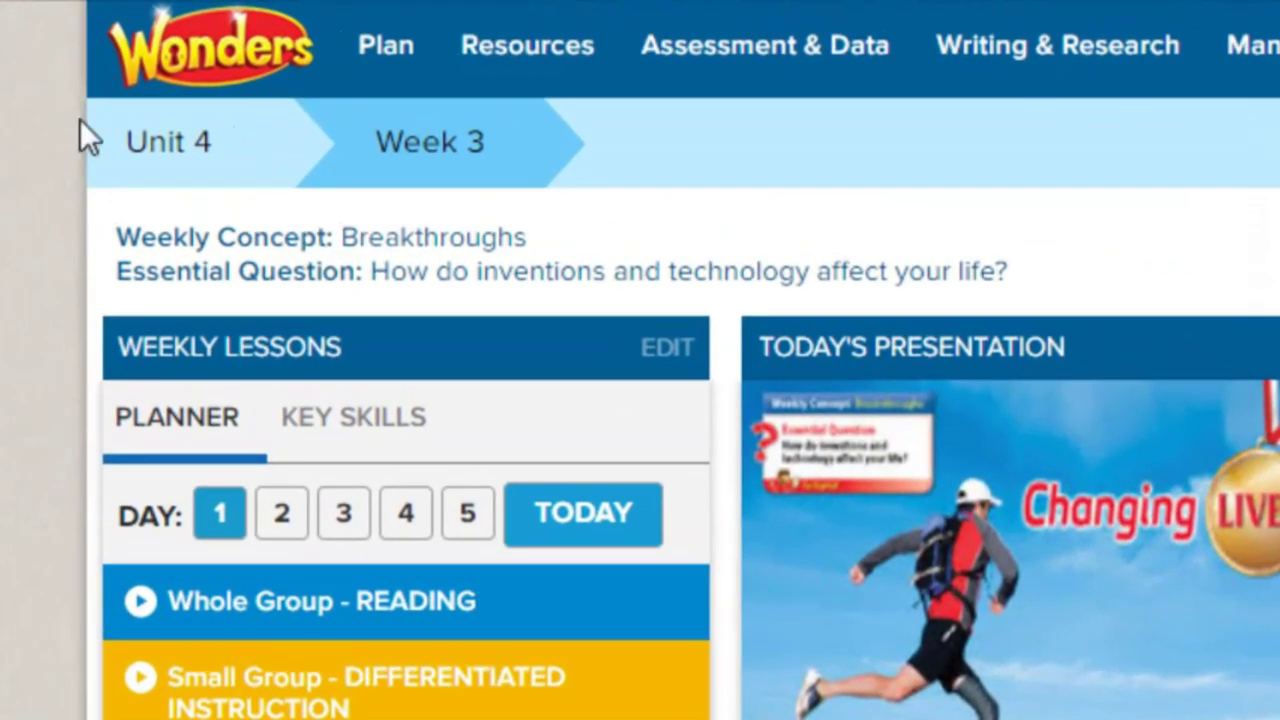
Step: Open the Resource Library and show its Classroom Materials
{"action": "left_click", "coordinate": [474, 62]}
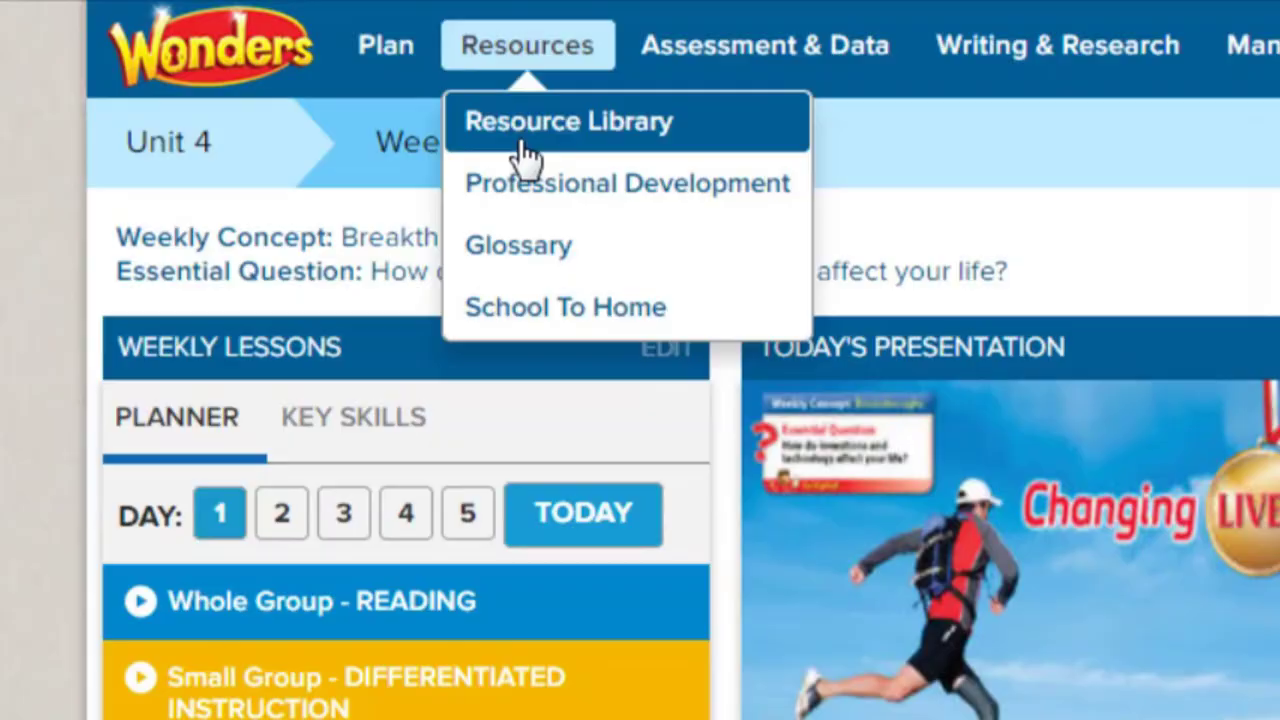
{"action": "left_click", "coordinate": [527, 157]}
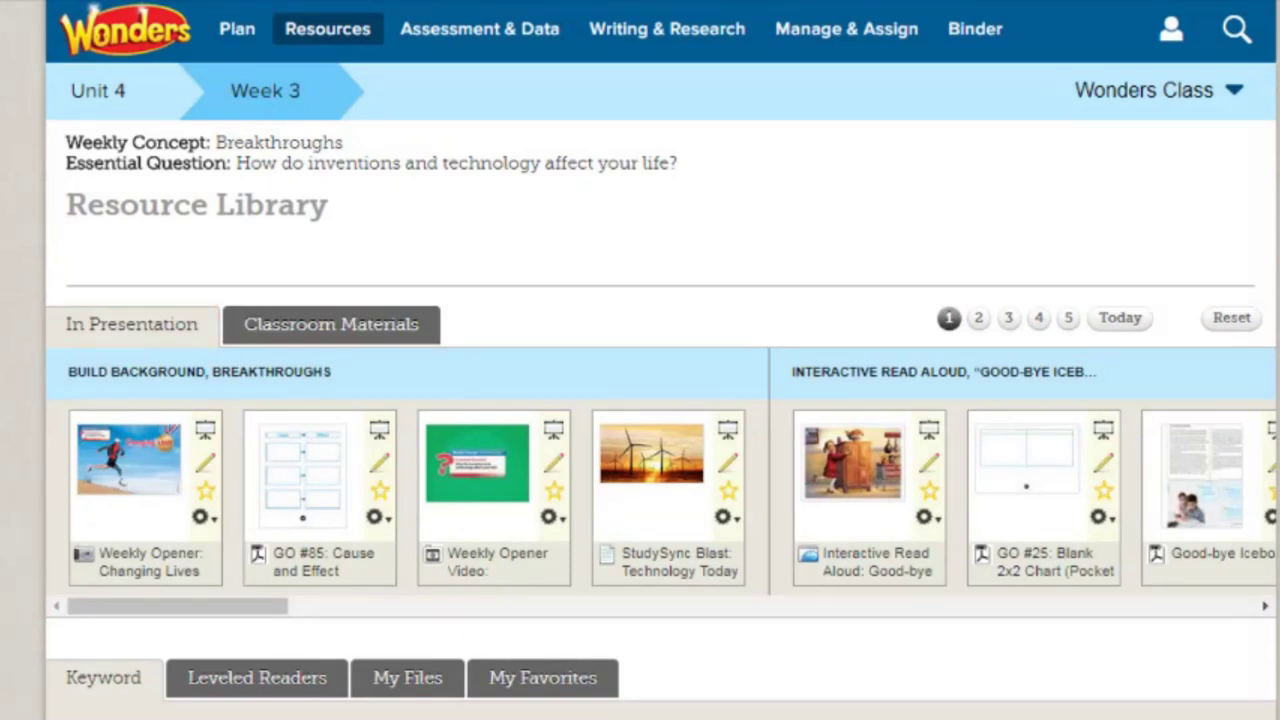
{"action": "left_click", "coordinate": [287, 338]}
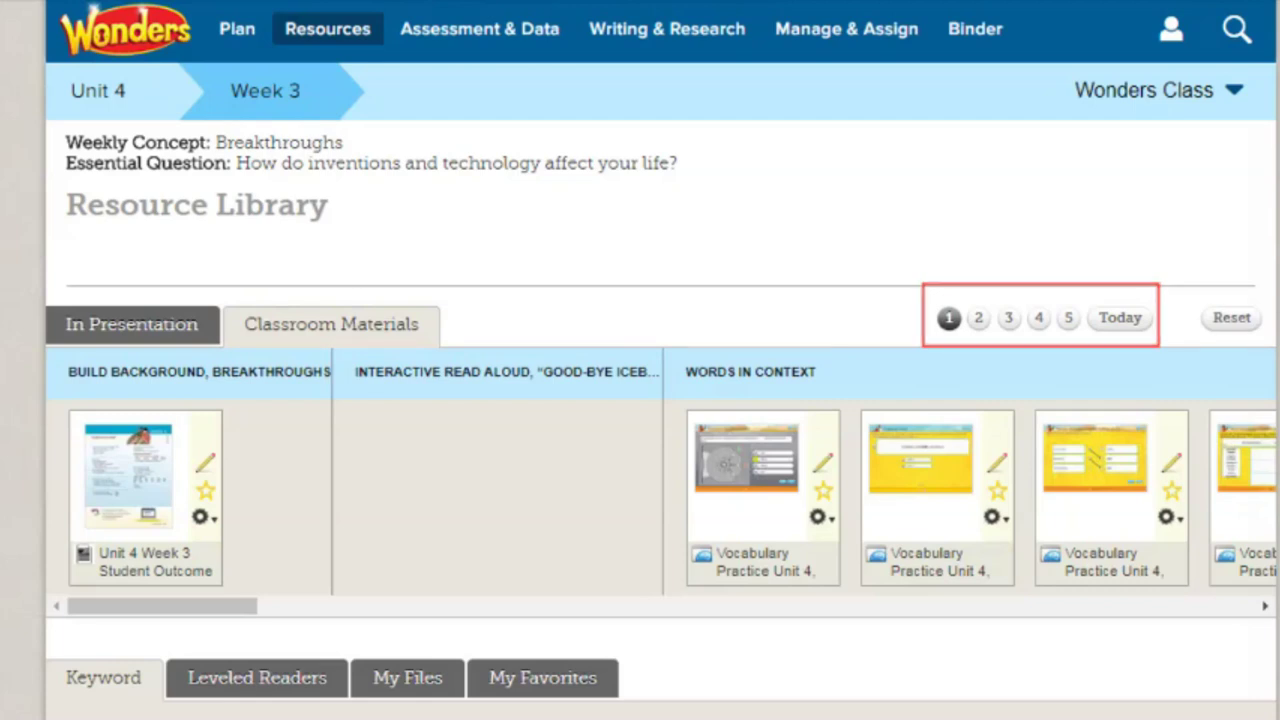
Step: Move a Vocabulary Practice resource from Words in Context to the Interactive Read Aloud lesson, and add a book from All Resources there
{"action": "left_click_drag", "start_coordinate": [1107, 533], "coordinate": [545, 520]}
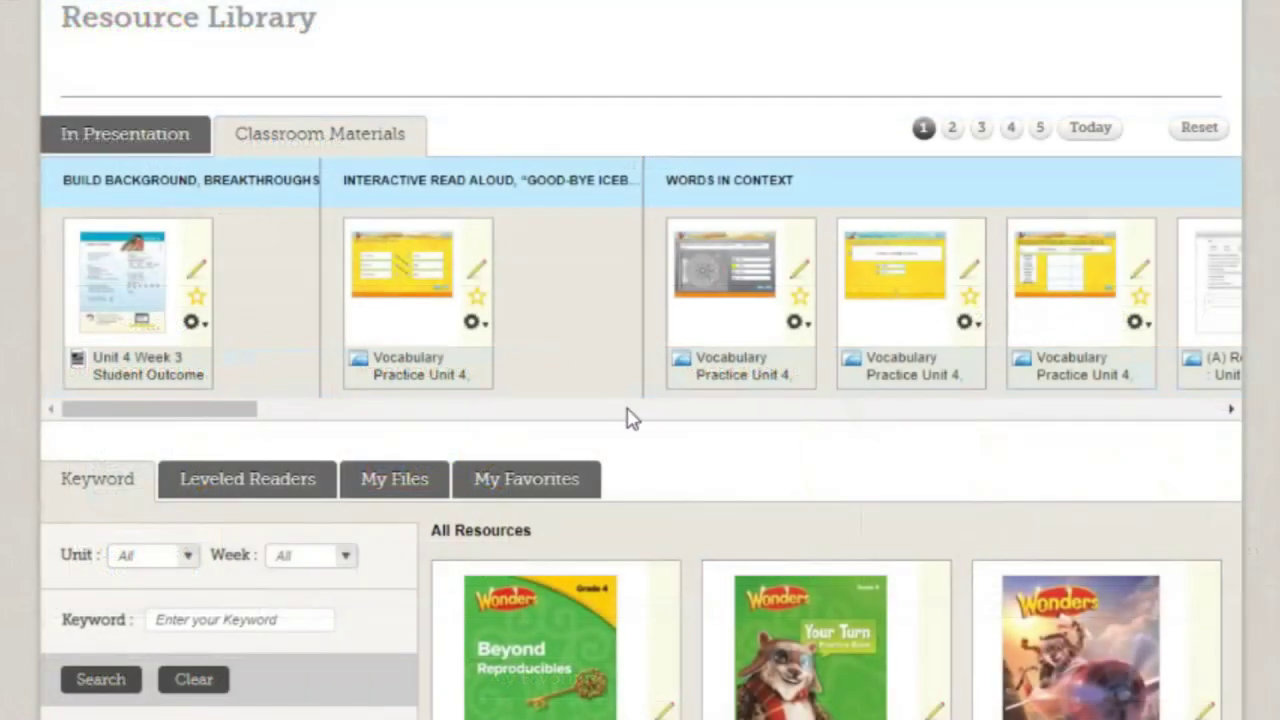
{"action": "left_click_drag", "start_coordinate": [748, 570], "coordinate": [592, 276]}
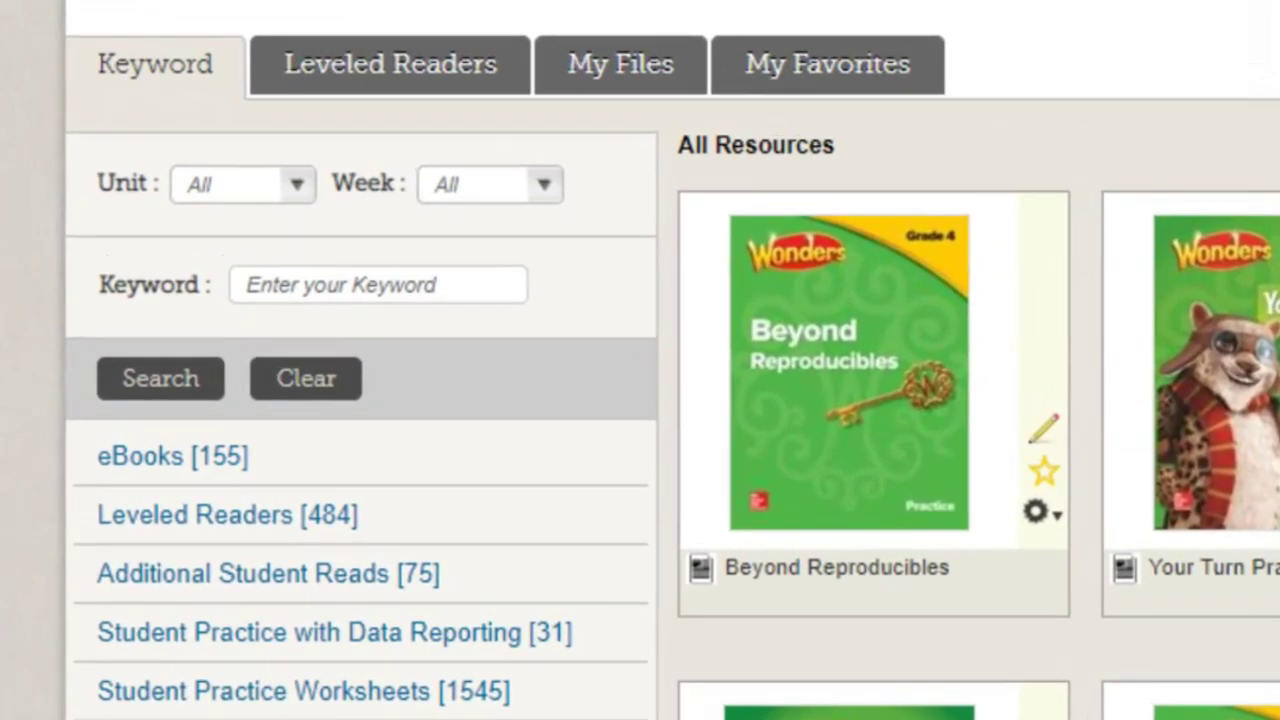
Step: Limit the keyword resource search to Unit 4 and a specific week, and enter the keyword vowel
{"action": "left_click", "coordinate": [296, 187]}
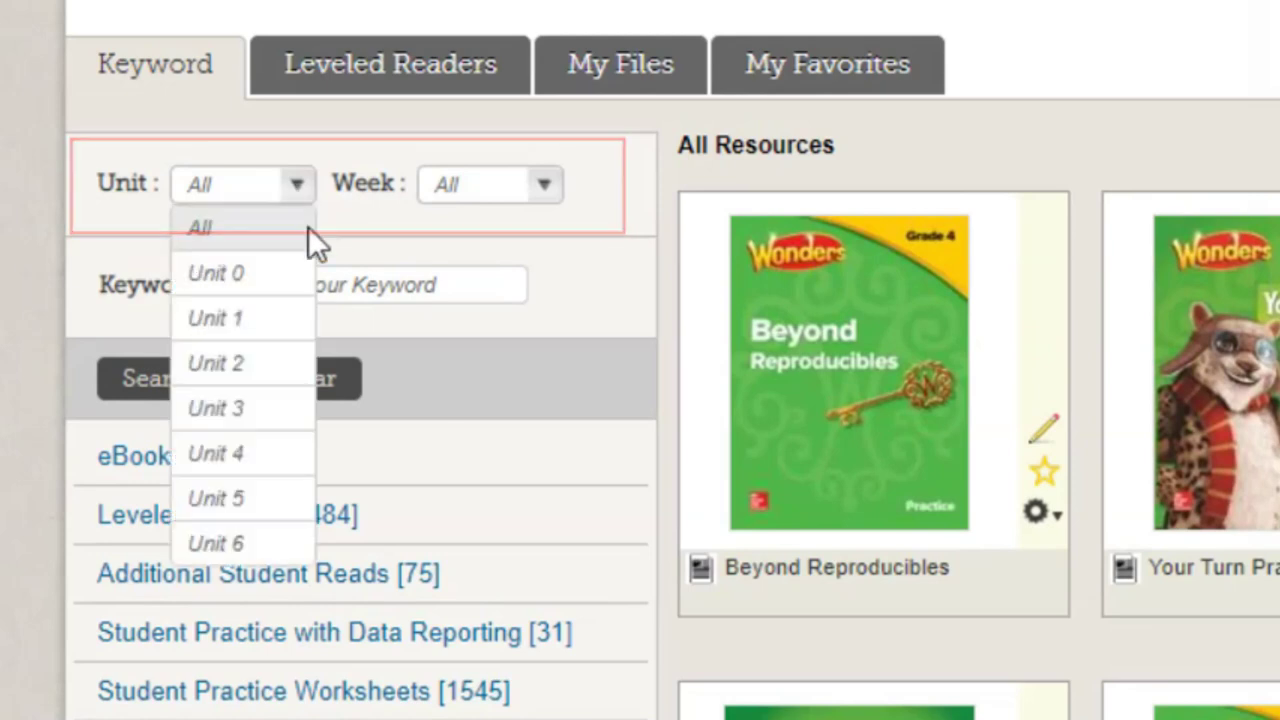
{"action": "left_click", "coordinate": [280, 455]}
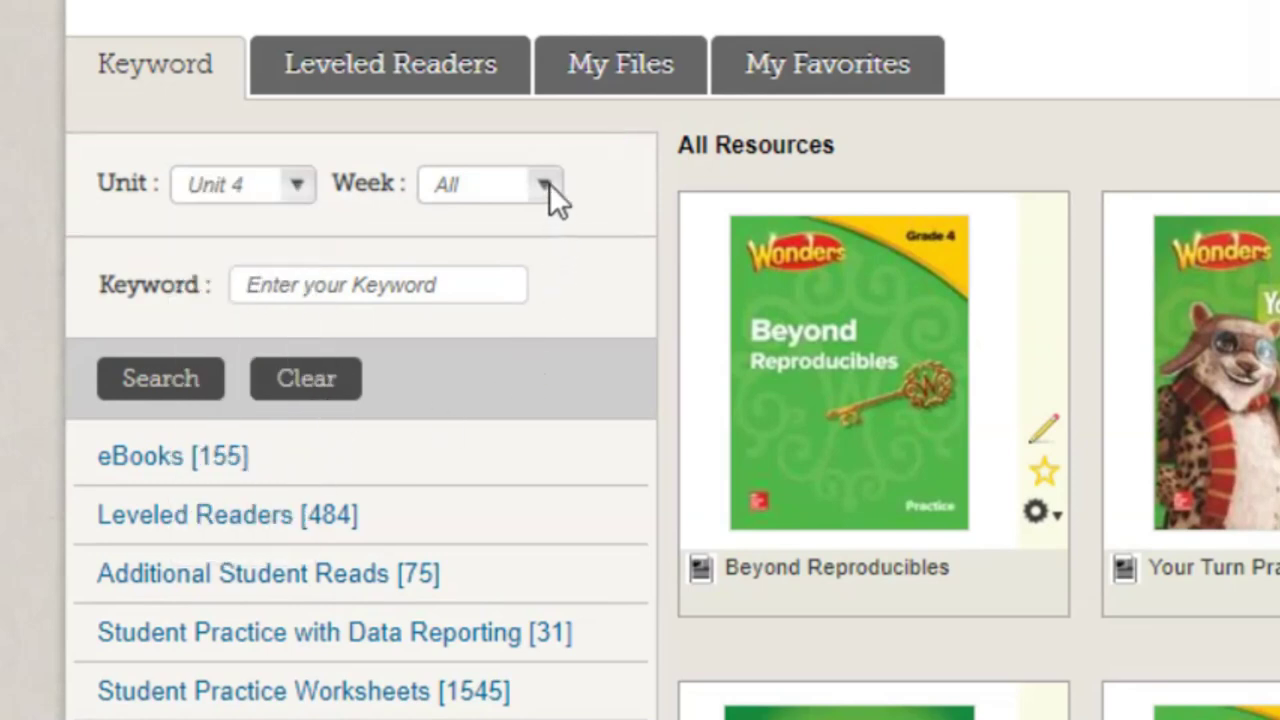
{"action": "left_click", "coordinate": [549, 187]}
{"action": "left_click", "coordinate": [551, 320]}
{"action": "type", "text": "vowel"}
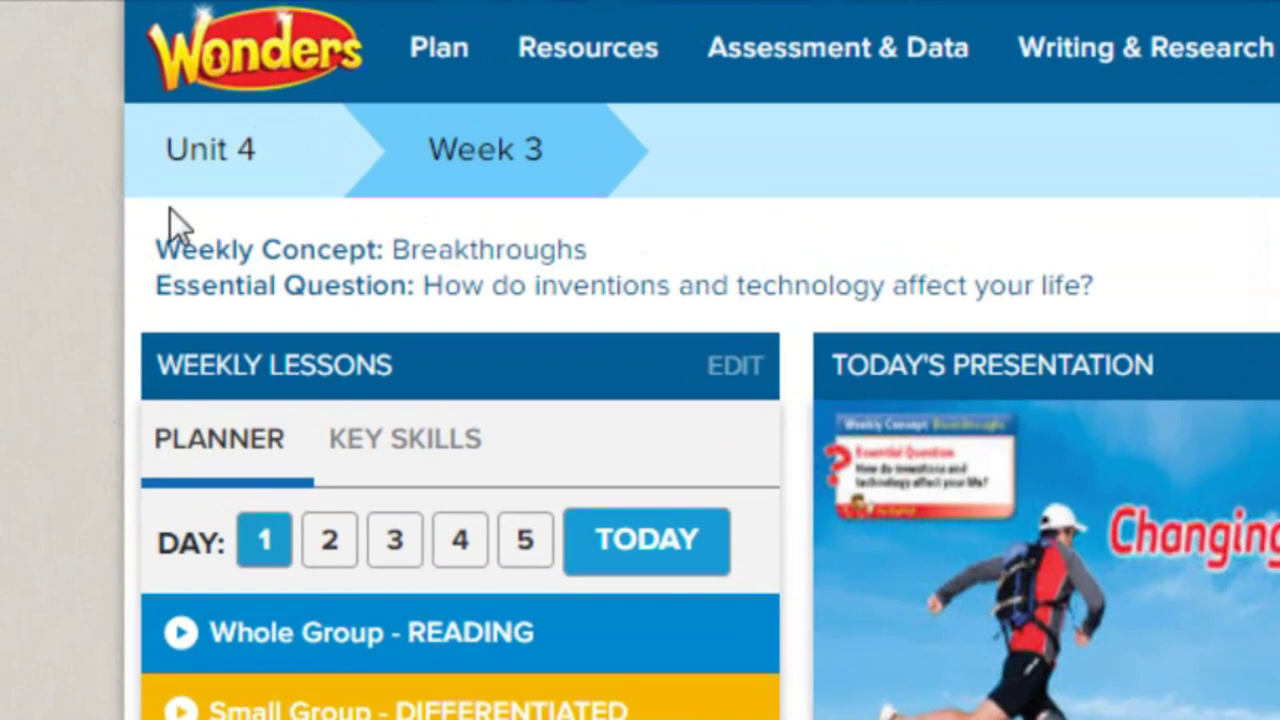
Step: Open the Resource Library from the home page and show My Files
{"action": "left_click", "coordinate": [569, 60]}
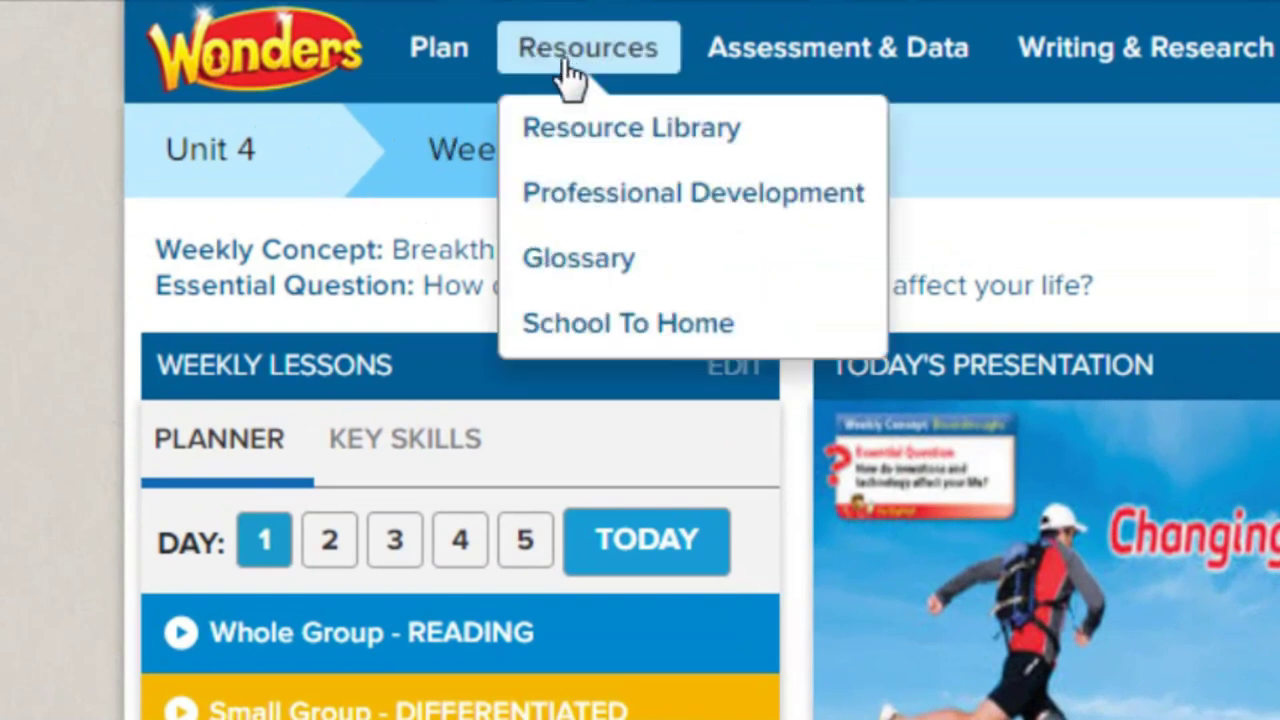
{"action": "left_click", "coordinate": [583, 152]}
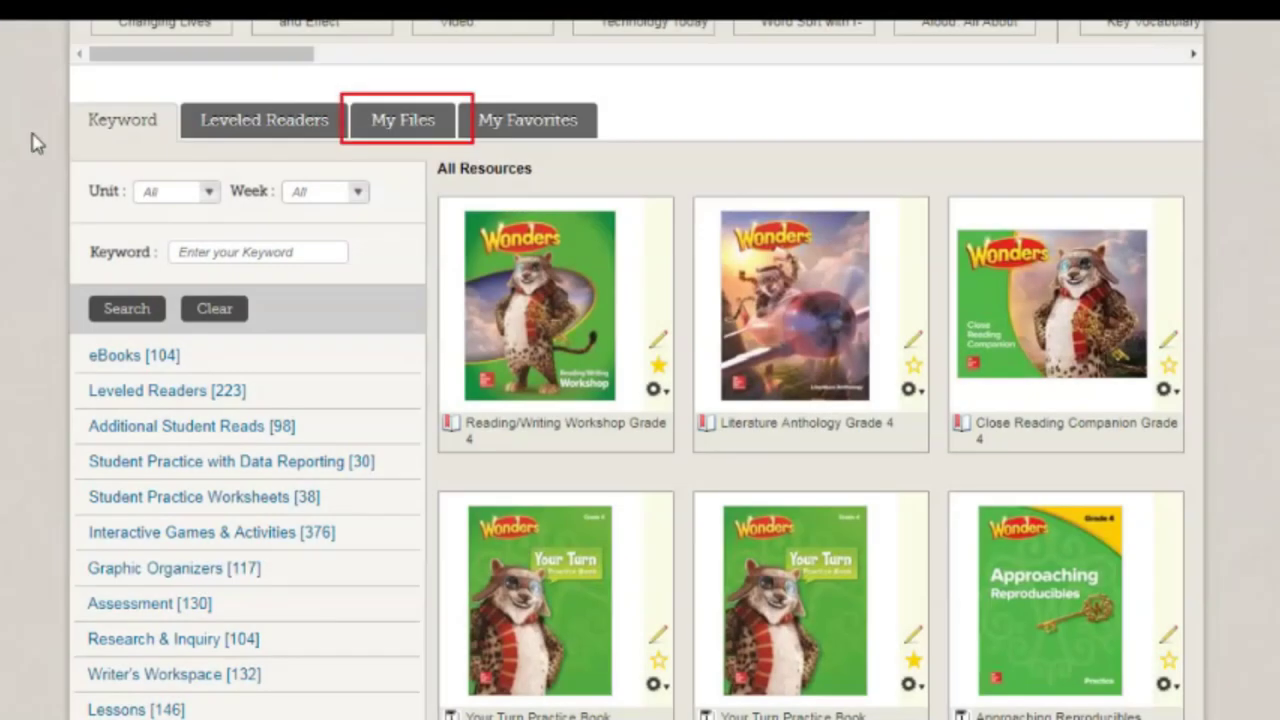
{"action": "left_click", "coordinate": [414, 131]}
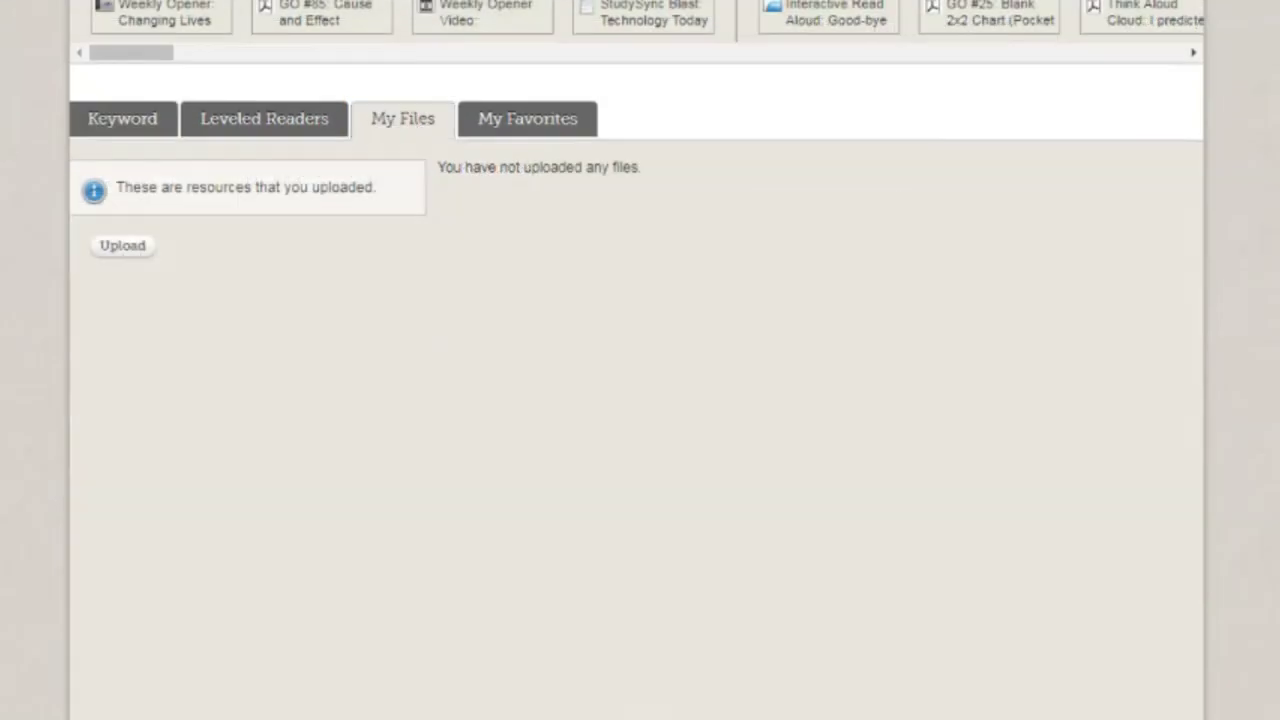
Step: Upload Lesson1_Worksheet.docx, Lesson2_Worksheet.docx and Permission_Slip.pdf to My Files, and open the options for Lesson2_Worksheet.docx
{"action": "left_click", "coordinate": [122, 247]}
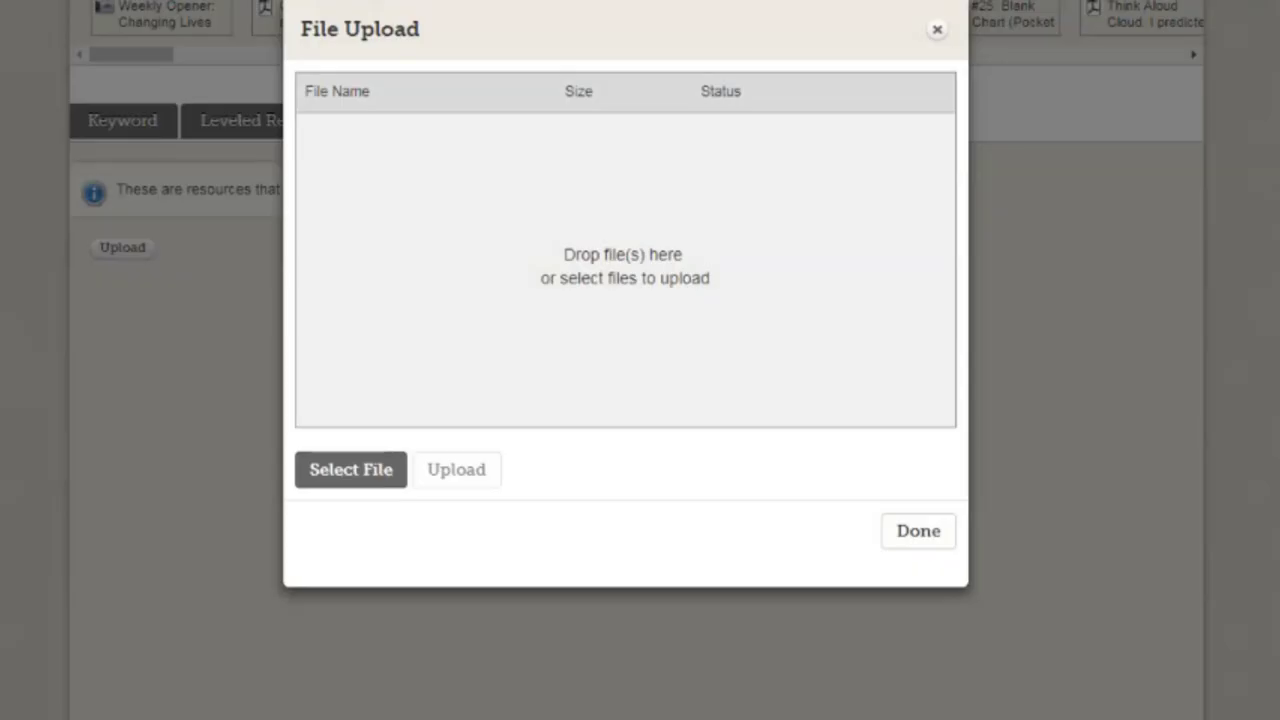
{"action": "left_click_drag", "start_coordinate": [1279, 640], "coordinate": [689, 234]}
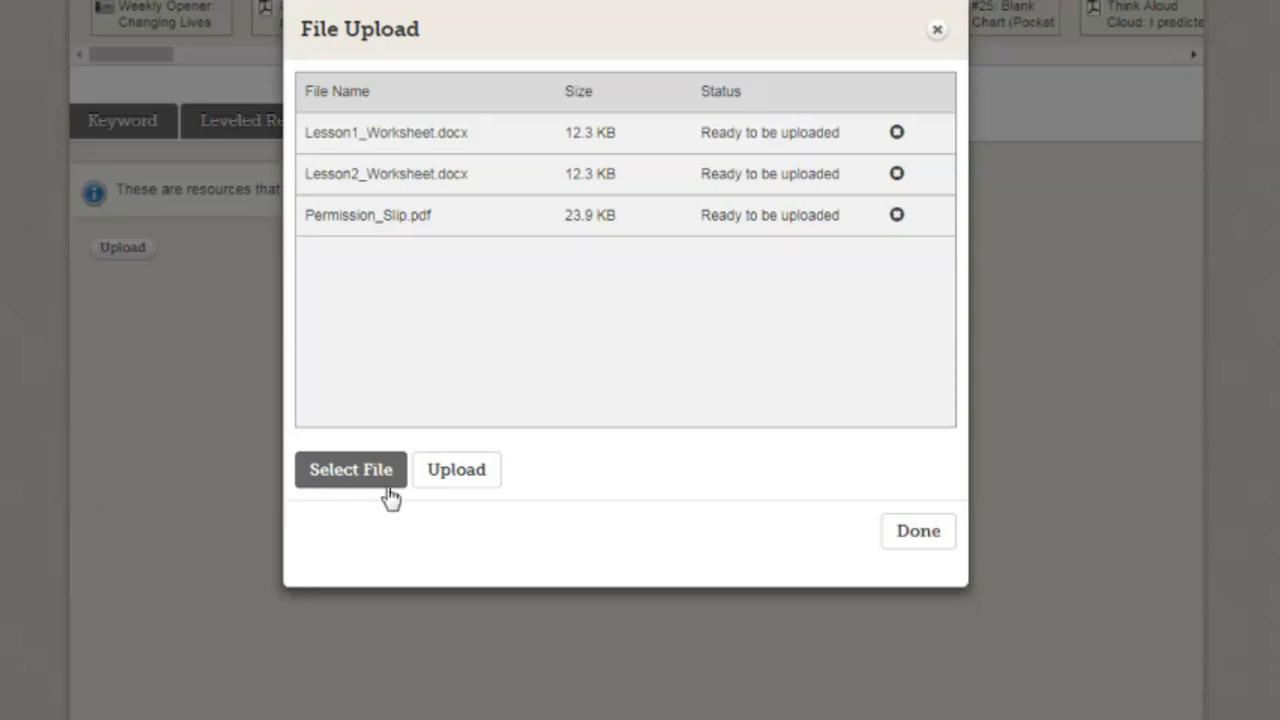
{"action": "left_click", "coordinate": [452, 484]}
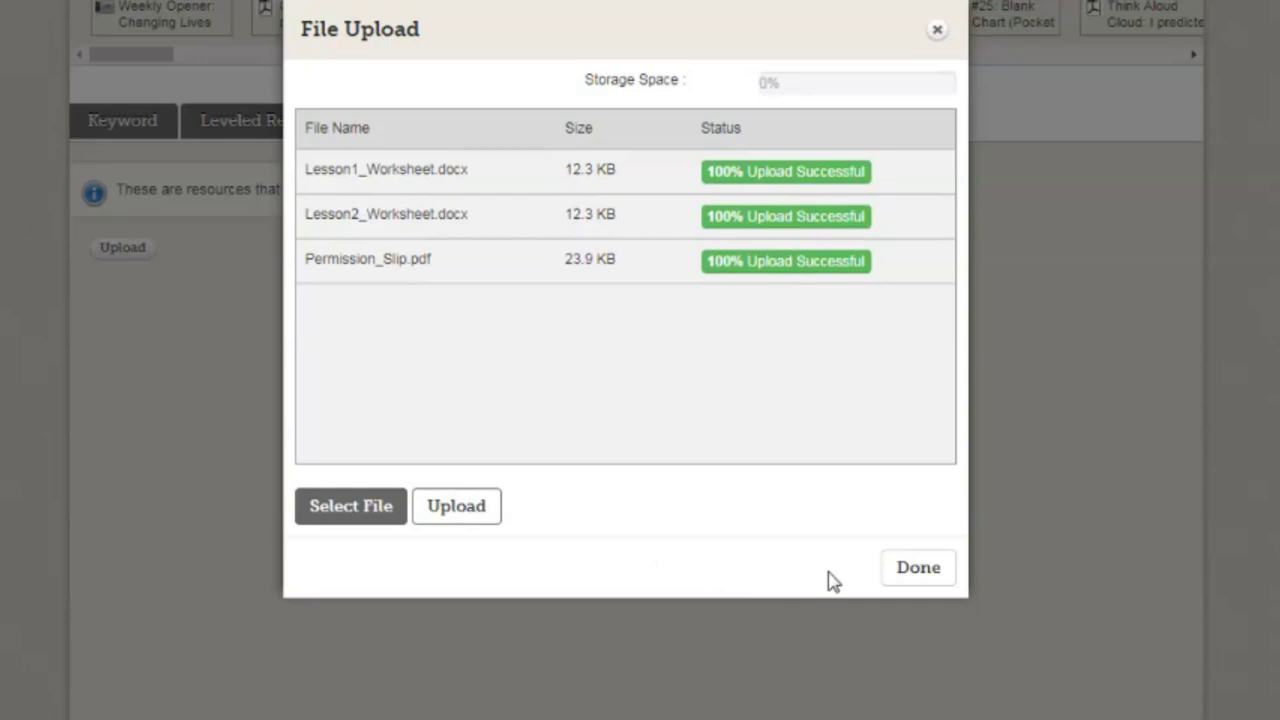
{"action": "left_click", "coordinate": [918, 577]}
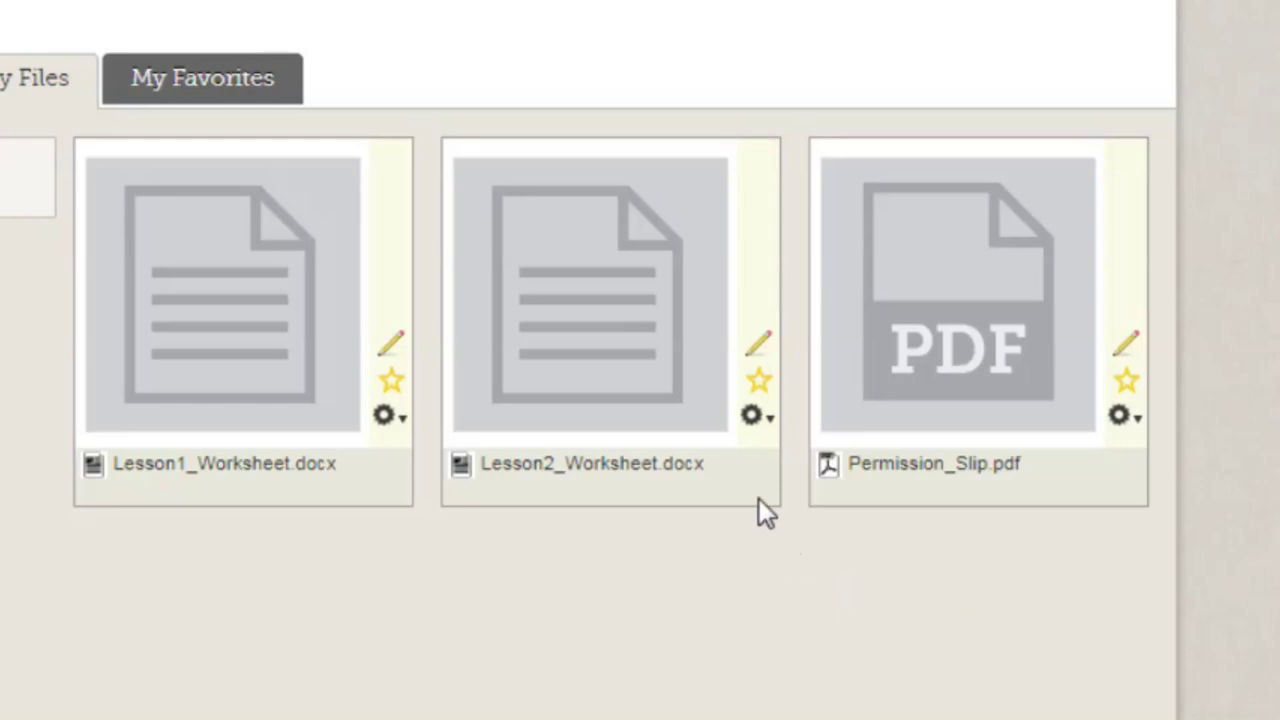
{"action": "left_click", "coordinate": [773, 418]}
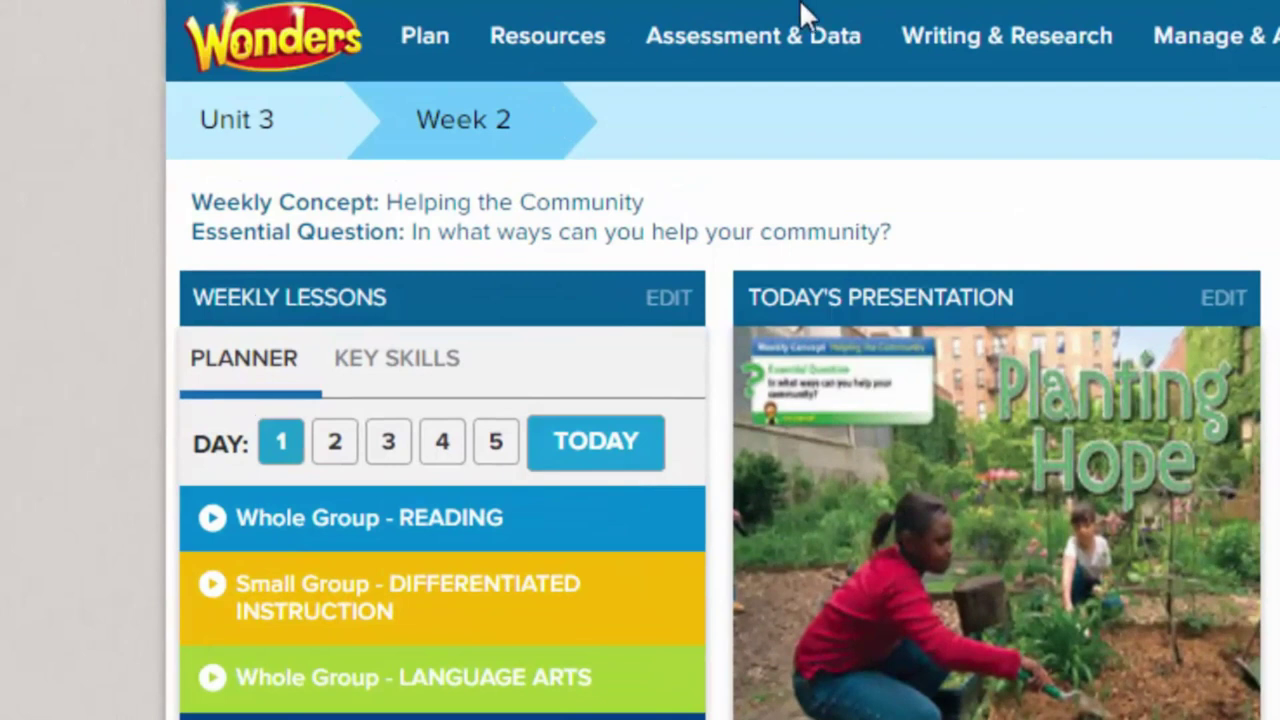
Step: Open the Online Assessment Center and bring up My Test Library for assigning a test from it
{"action": "left_click", "coordinate": [818, 55]}
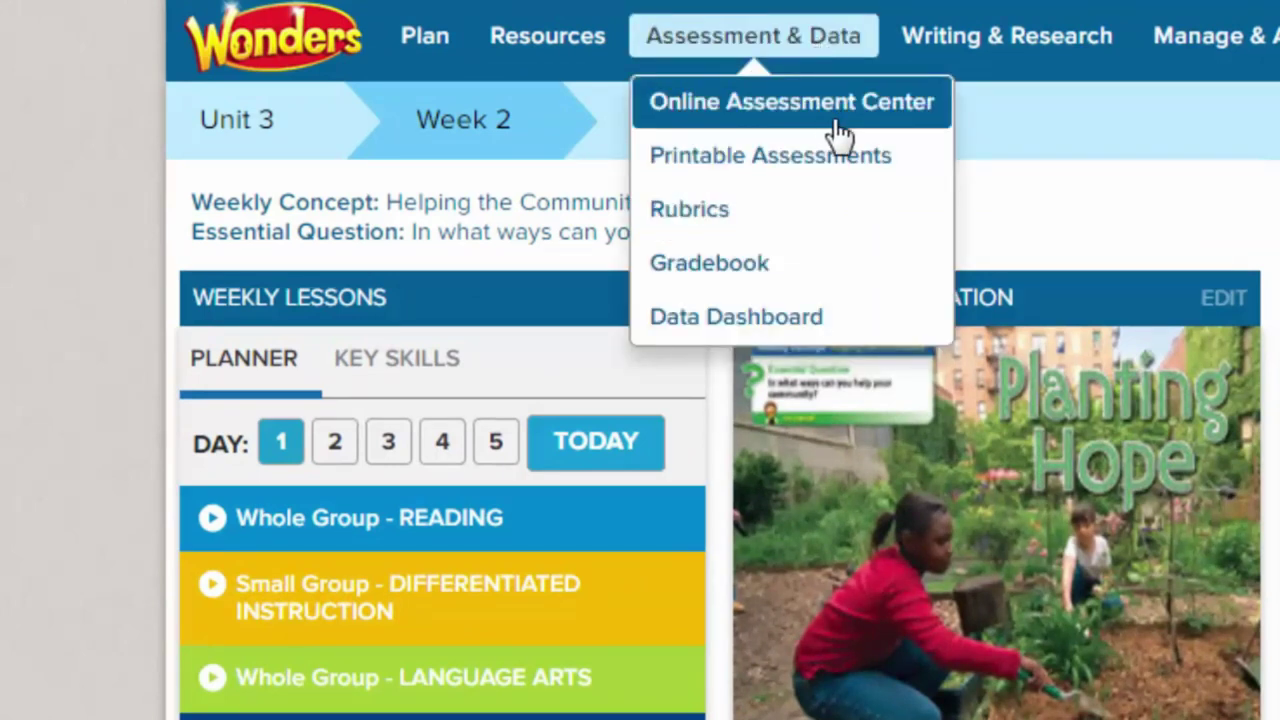
{"action": "left_click", "coordinate": [836, 124]}
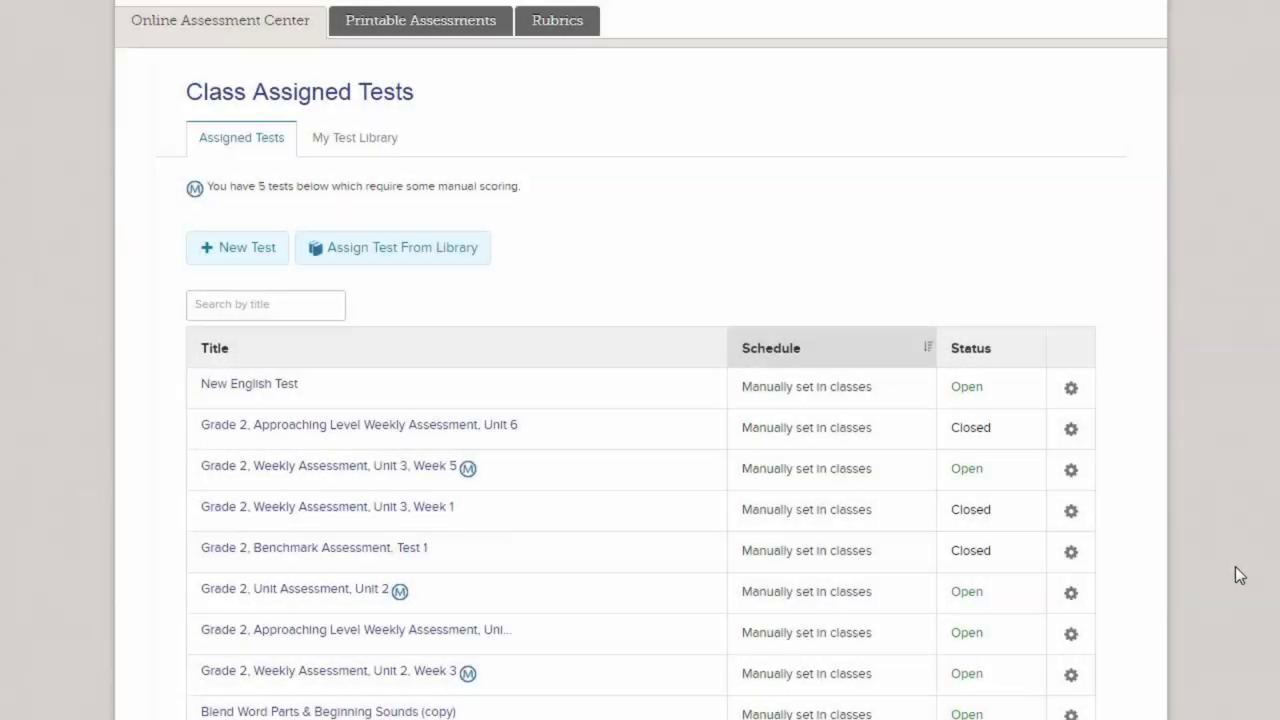
{"action": "left_click", "coordinate": [466, 250]}
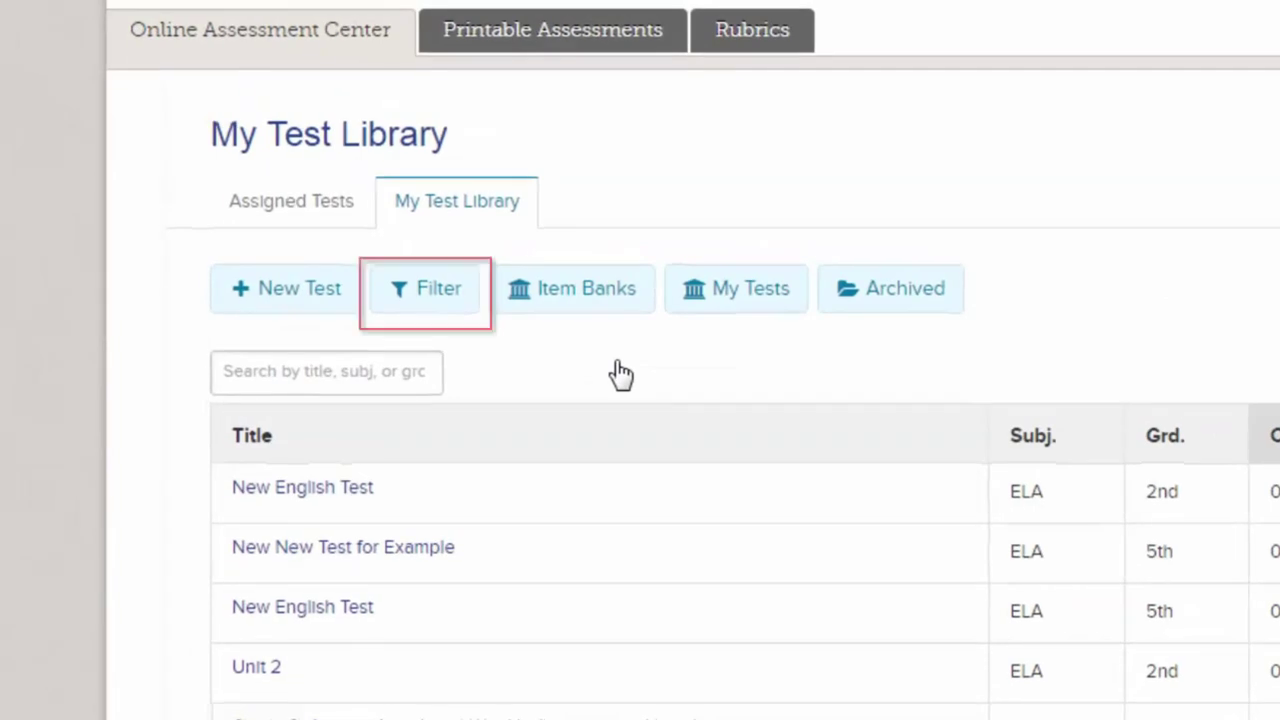
Step: Filter the test library by subject English / Language Arts and grade level 2nd
{"action": "left_click", "coordinate": [453, 302]}
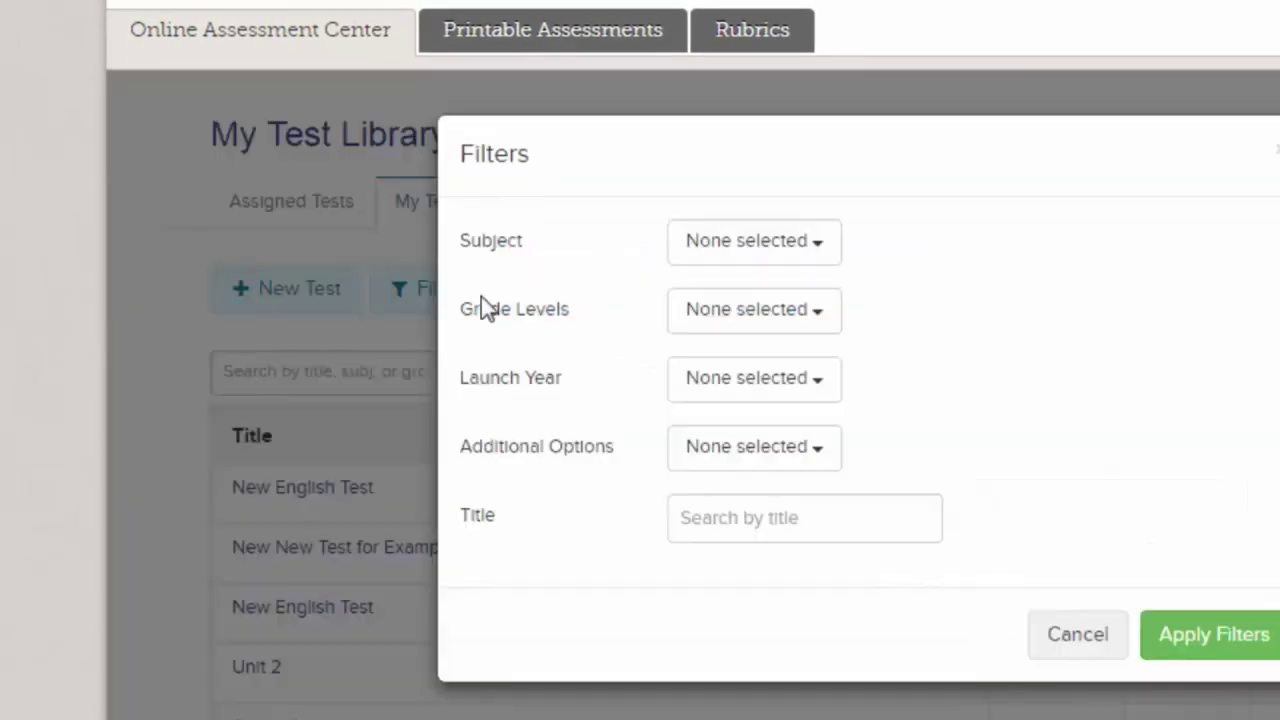
{"action": "left_click", "coordinate": [812, 254]}
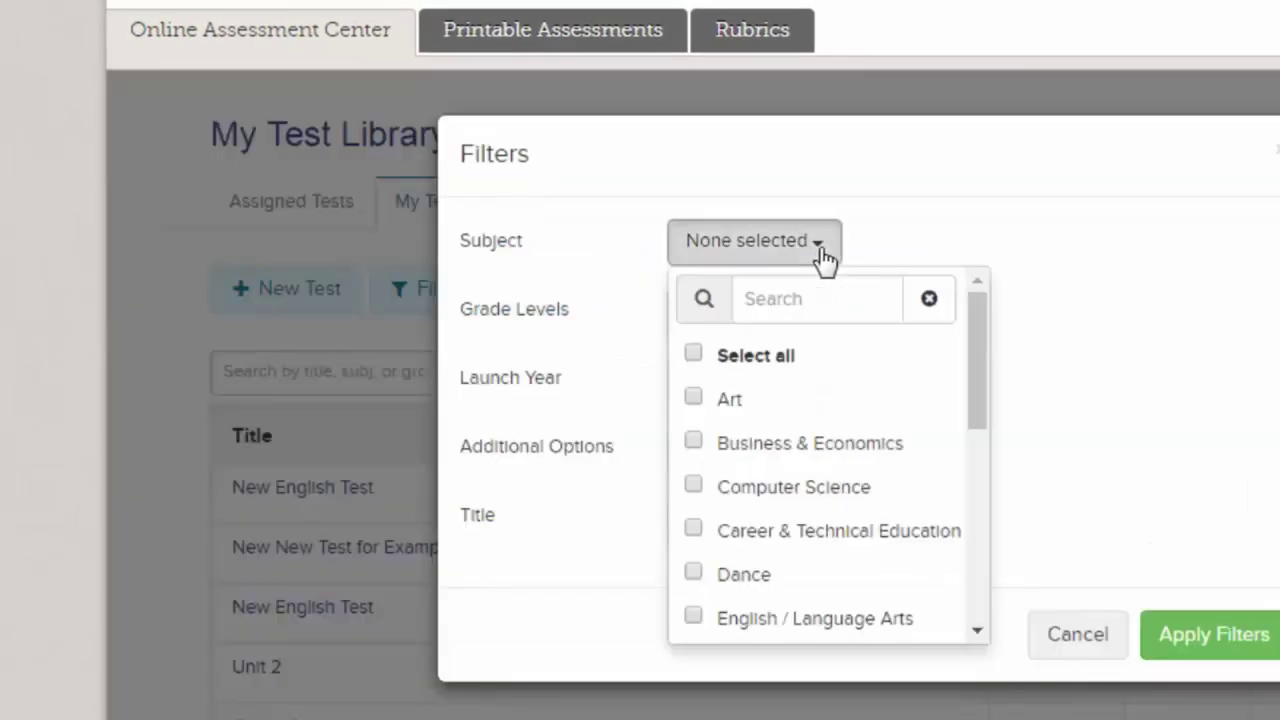
{"action": "left_click", "coordinate": [766, 618]}
{"action": "left_click", "coordinate": [830, 312]}
{"action": "left_click", "coordinate": [733, 491]}
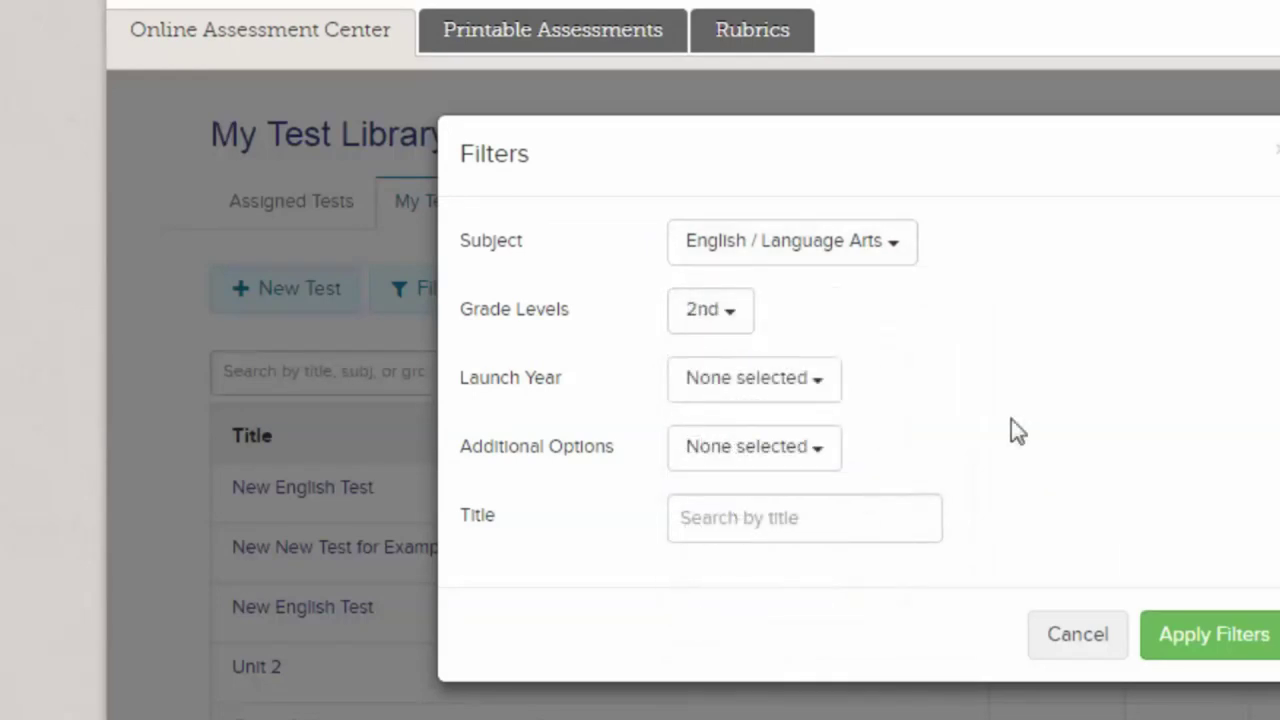
{"action": "left_click", "coordinate": [1186, 642]}
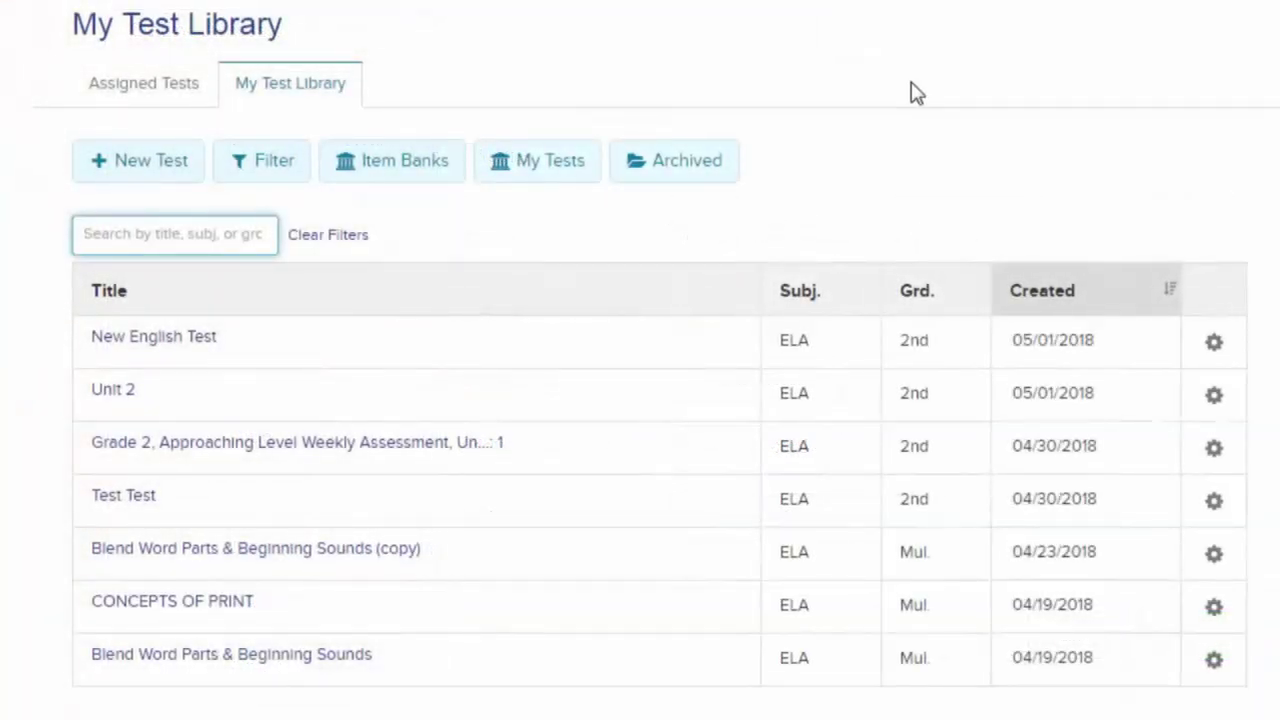
Step: Search the test library for "week" and create a copy of the Grade 2, Approaching Level Weekly Assessment, Unit 6 under the suggested title
{"action": "type", "text": "week"}
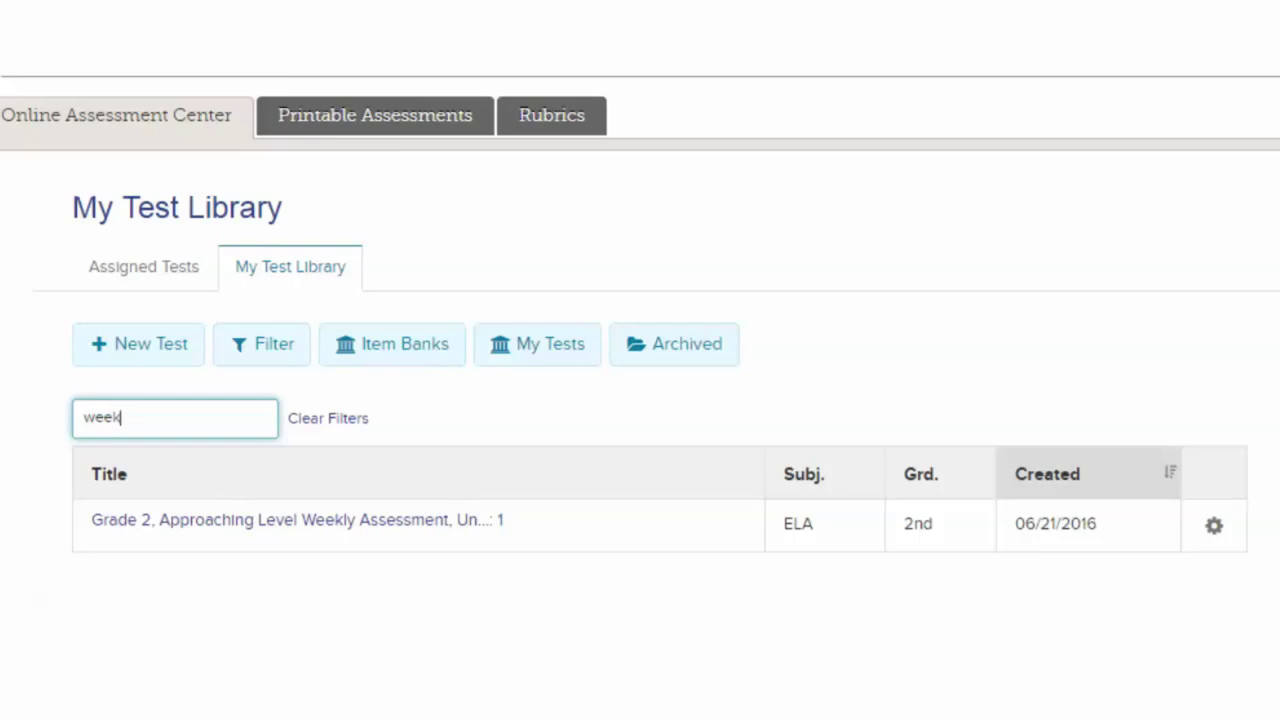
{"action": "left_click", "coordinate": [1214, 527]}
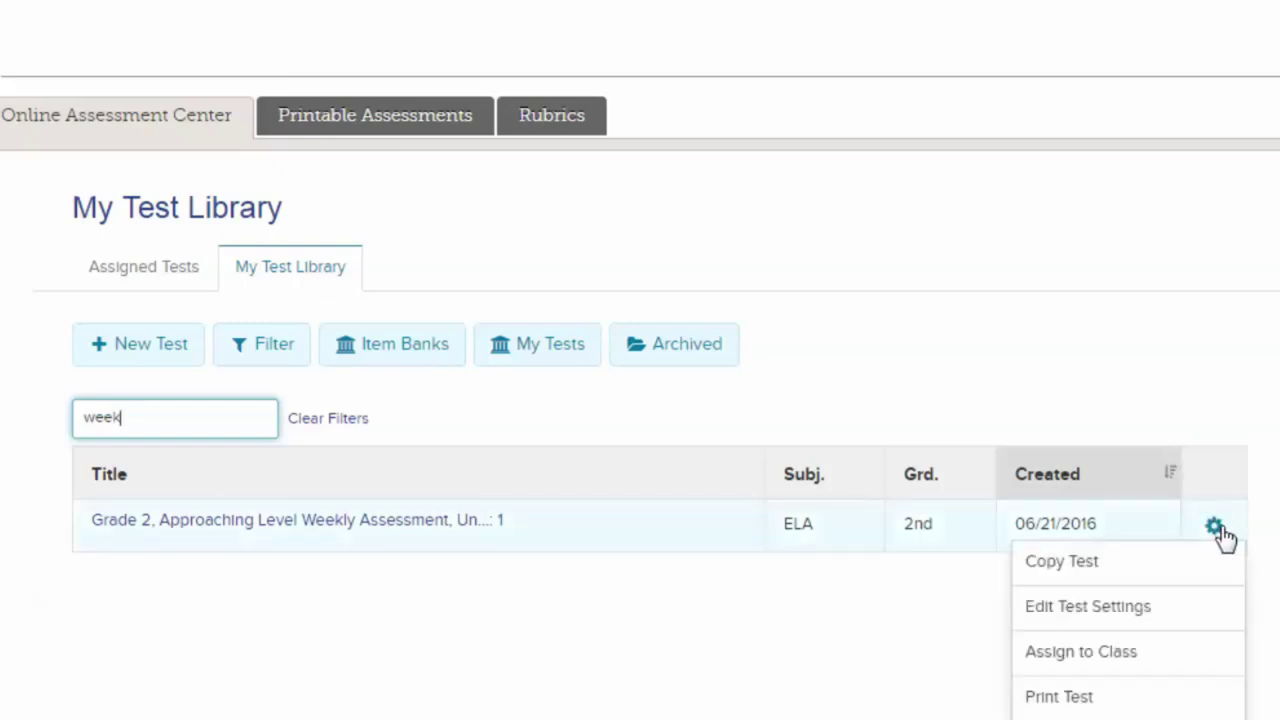
{"action": "left_click", "coordinate": [1147, 566]}
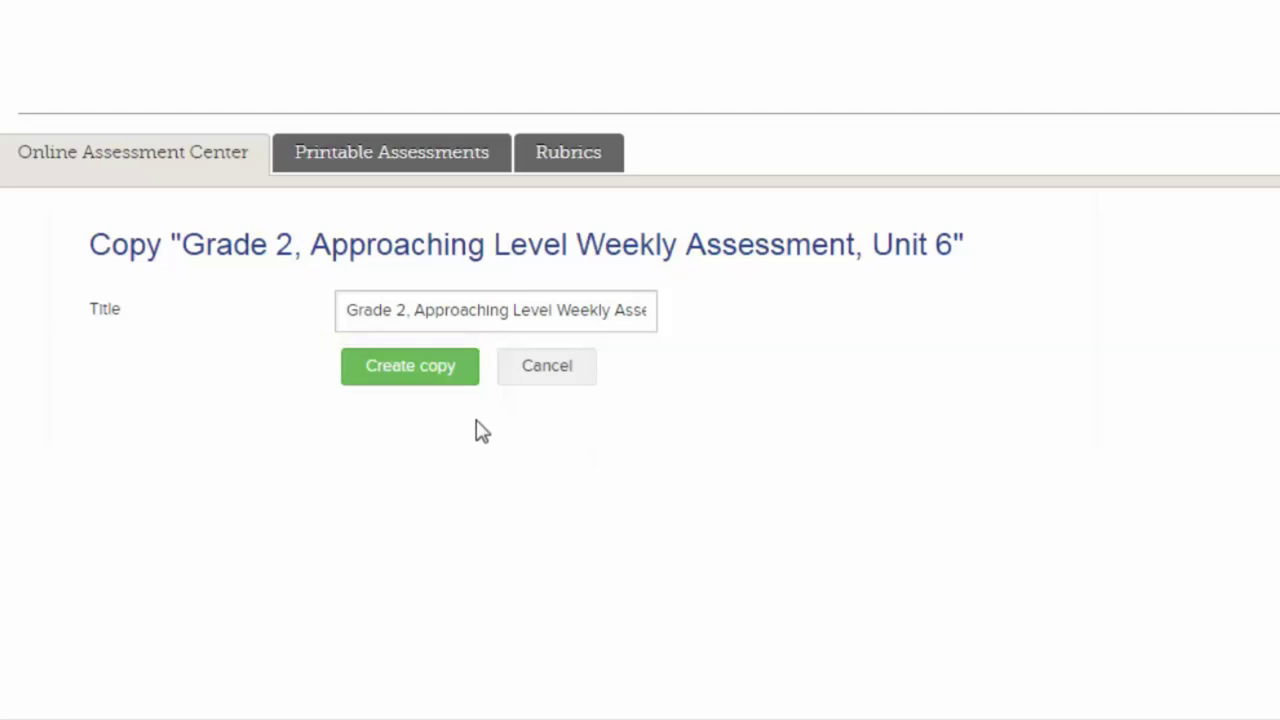
{"action": "left_click", "coordinate": [412, 378]}
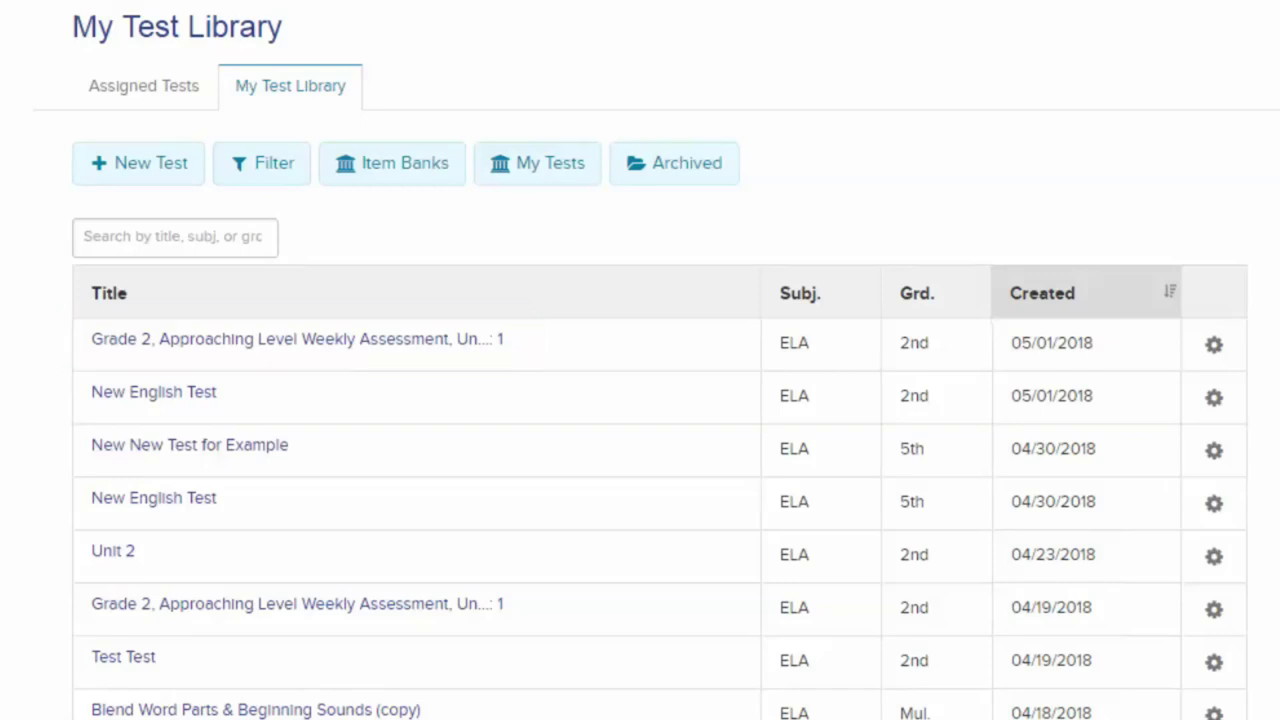
Step: Open the copied Unit 6 weekly assessment and edit and save its test settings
{"action": "left_click", "coordinate": [146, 342]}
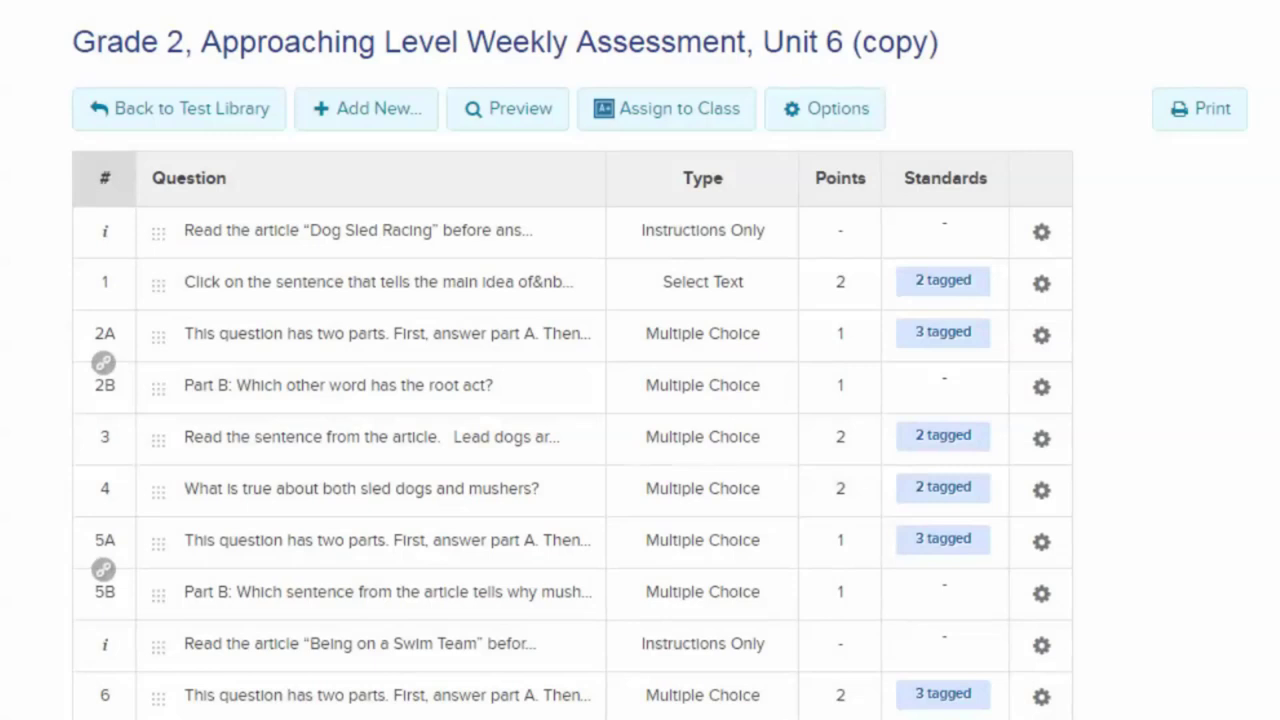
{"action": "left_click", "coordinate": [862, 110]}
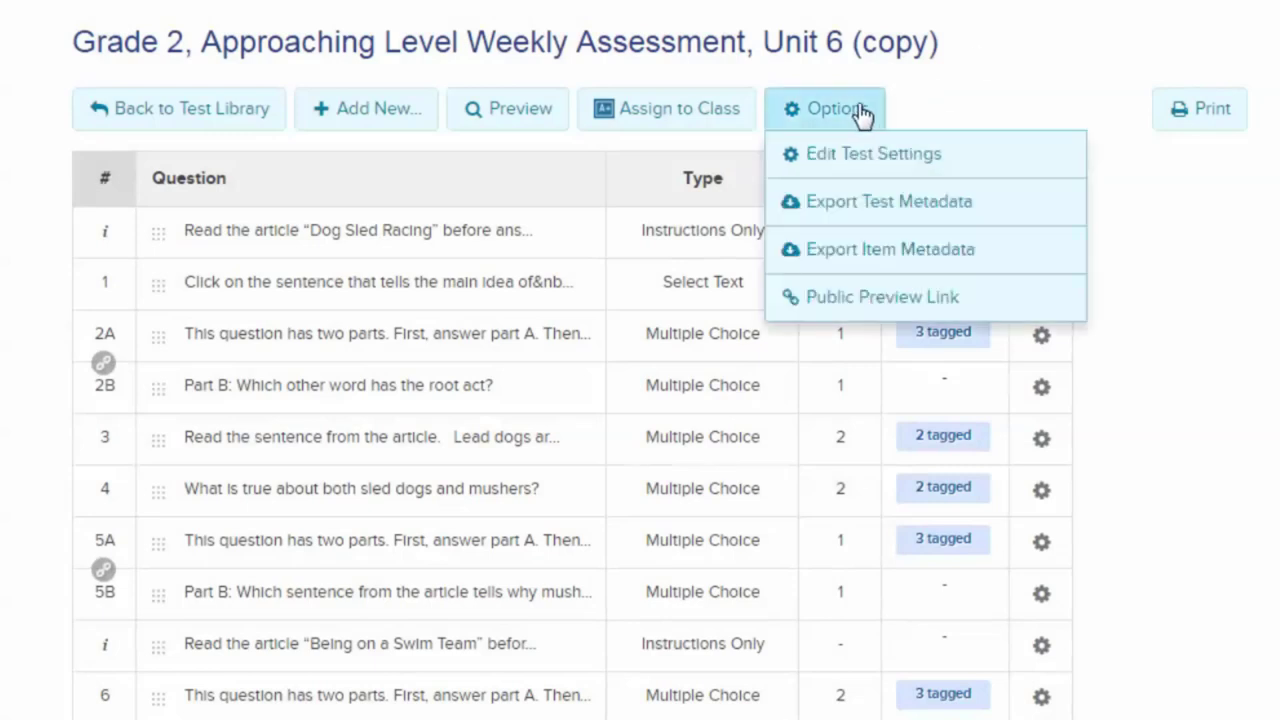
{"action": "left_click", "coordinate": [876, 156]}
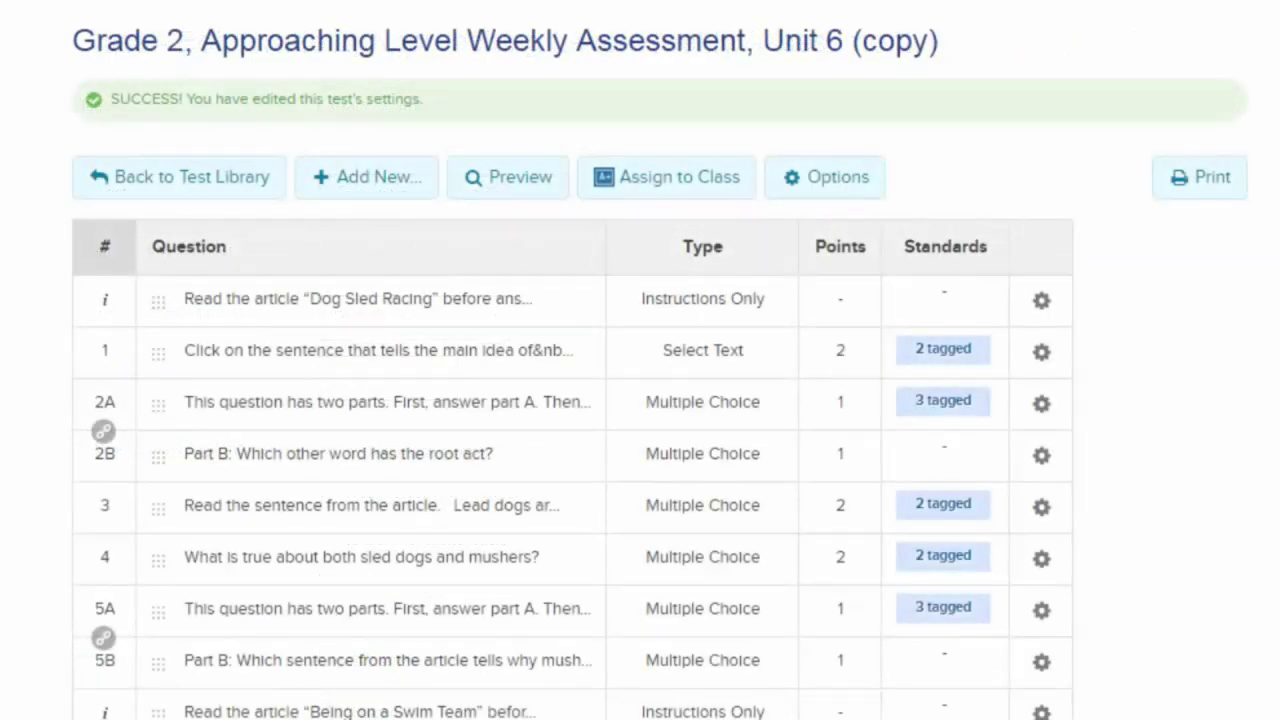
Step: Open the "Dog Sled Racing" instructions item for editing and save the question
{"action": "left_click", "coordinate": [1041, 301]}
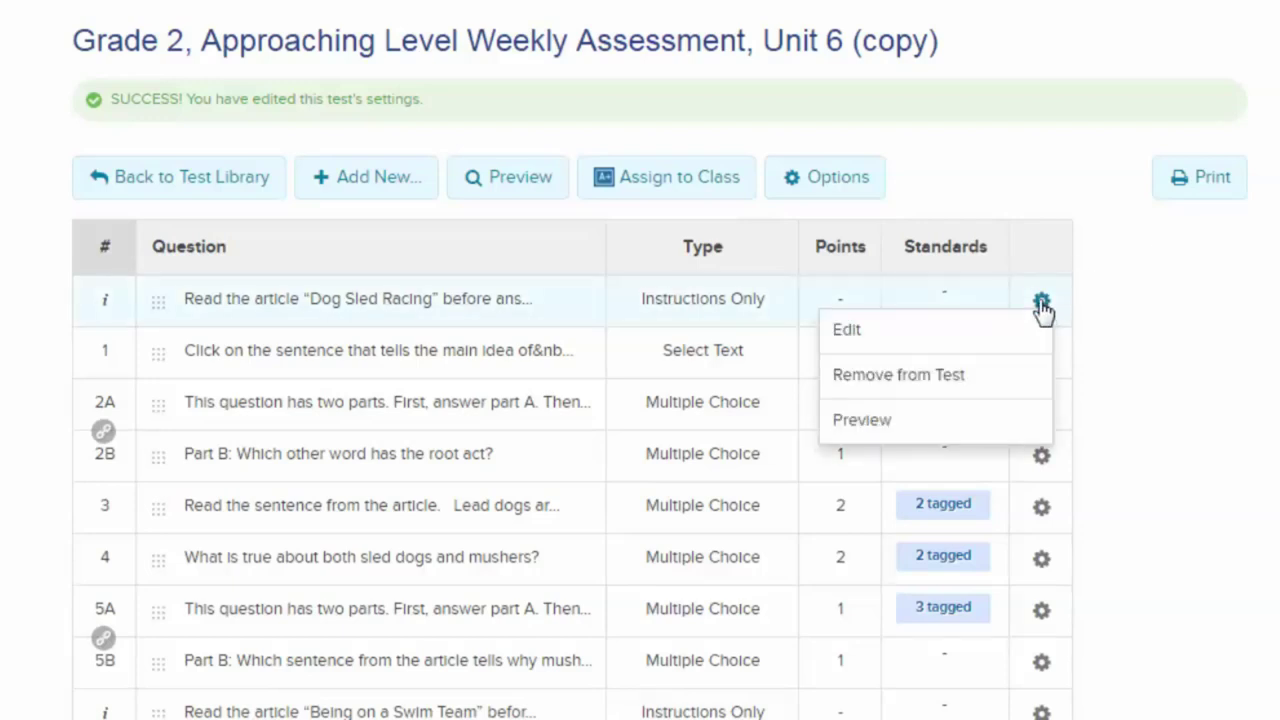
{"action": "left_click", "coordinate": [973, 341]}
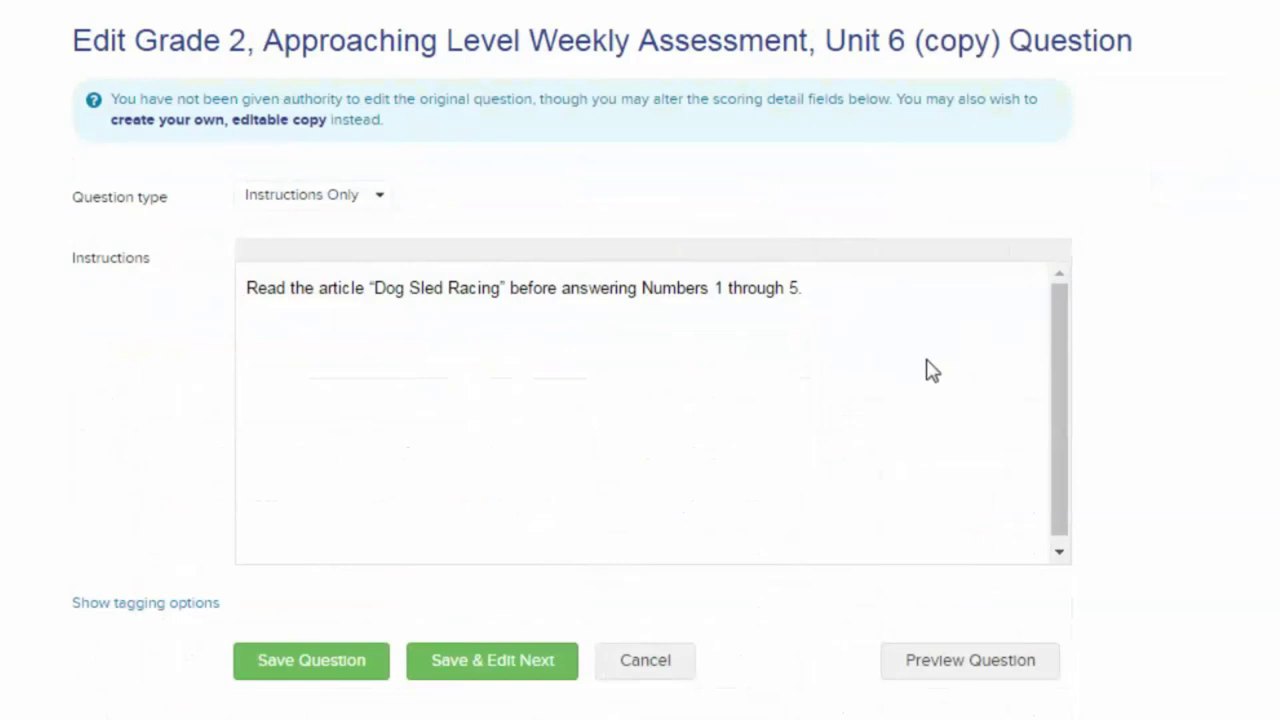
{"action": "left_click", "coordinate": [288, 665]}
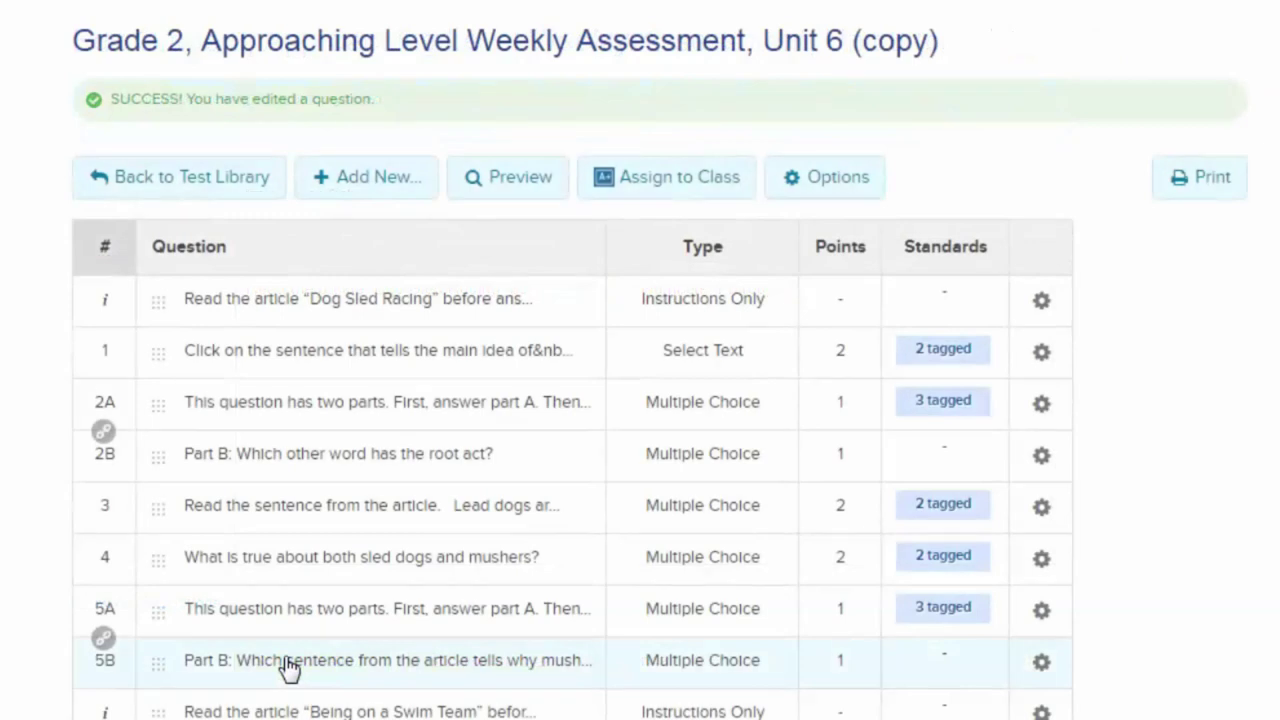
{"action": "left_click", "coordinate": [375, 188]}
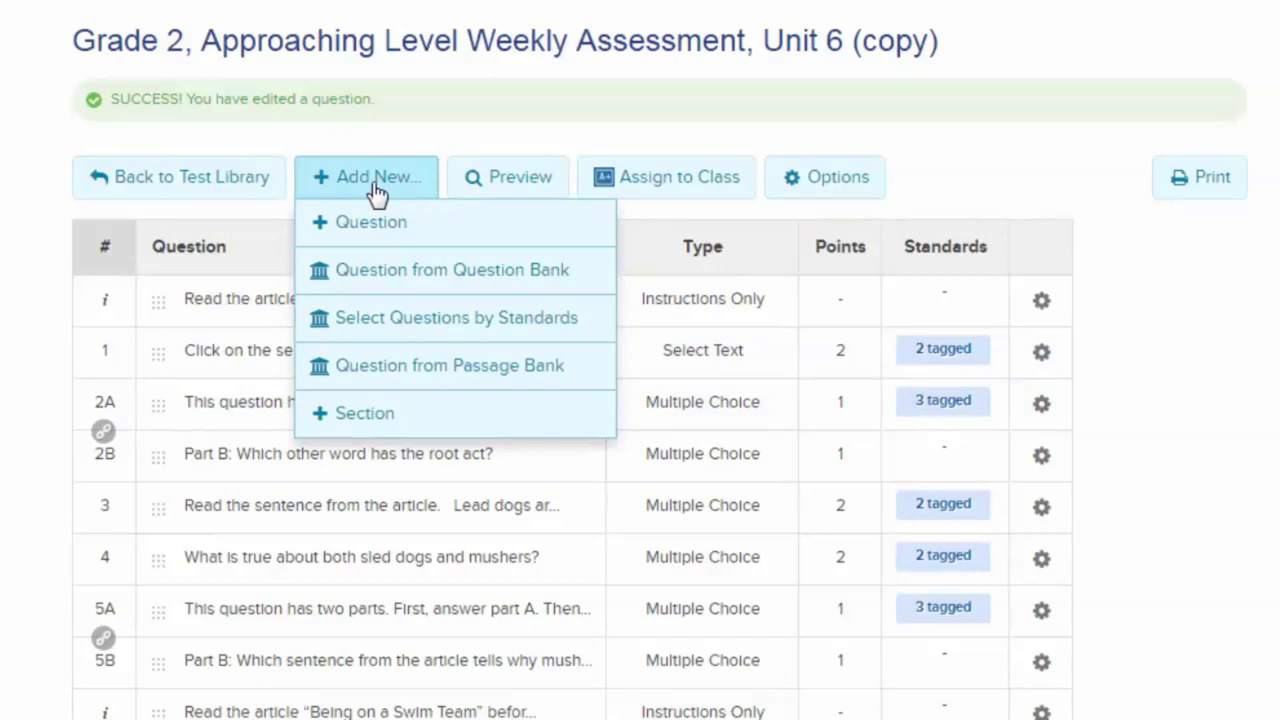
{"action": "left_click", "coordinate": [375, 188]}
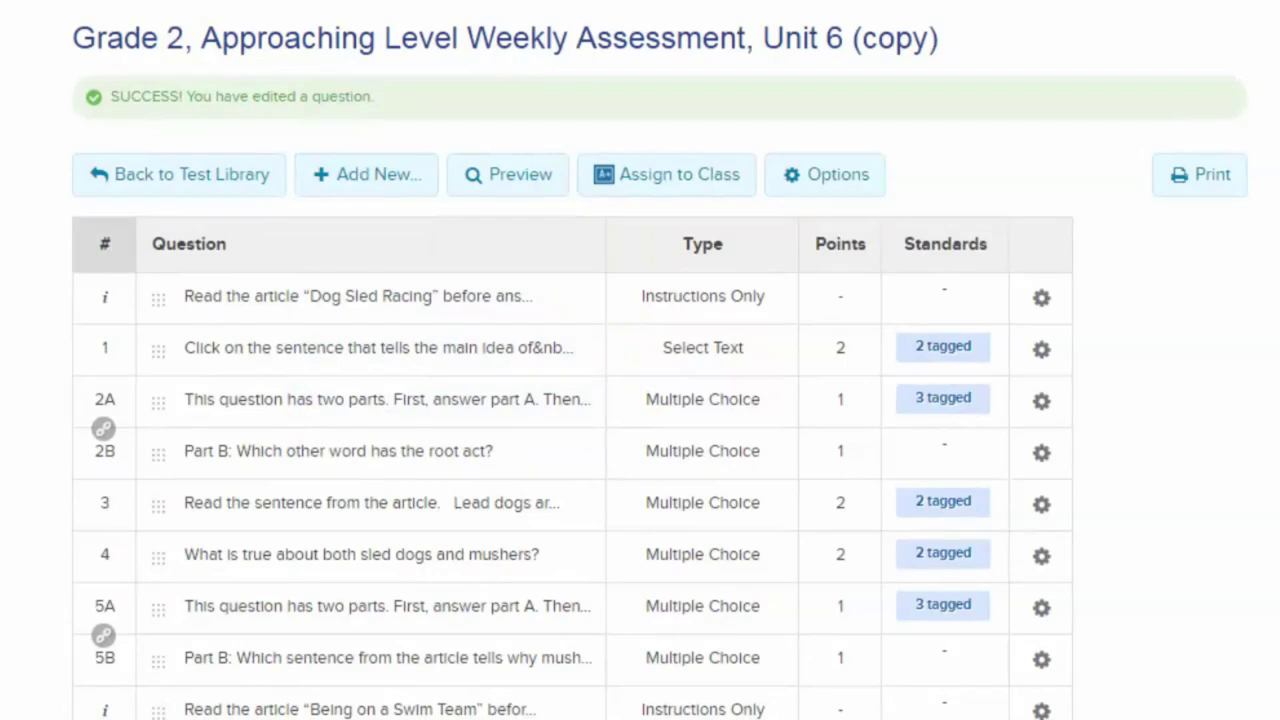
Step: Remove question 1, the Select Text item, from the test and move the "Dog Sled Racing" instructions directly below question 2
{"action": "left_click", "coordinate": [1041, 349]}
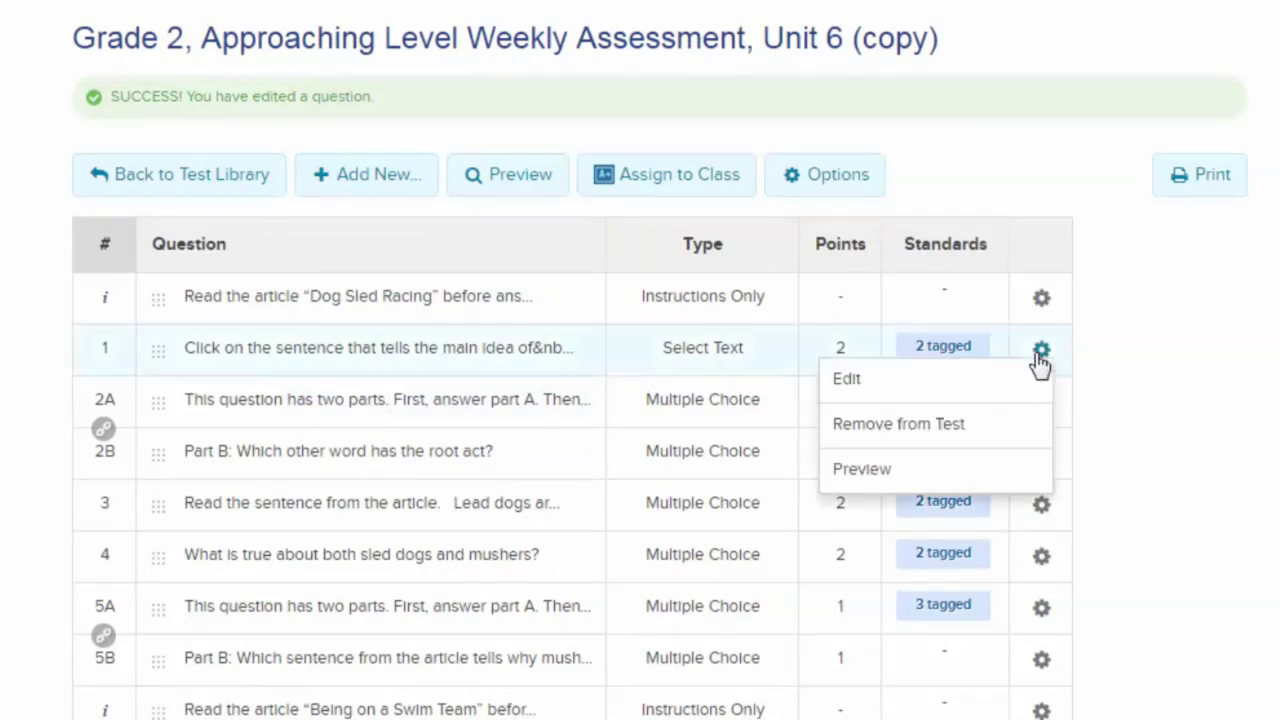
{"action": "left_click", "coordinate": [1020, 440]}
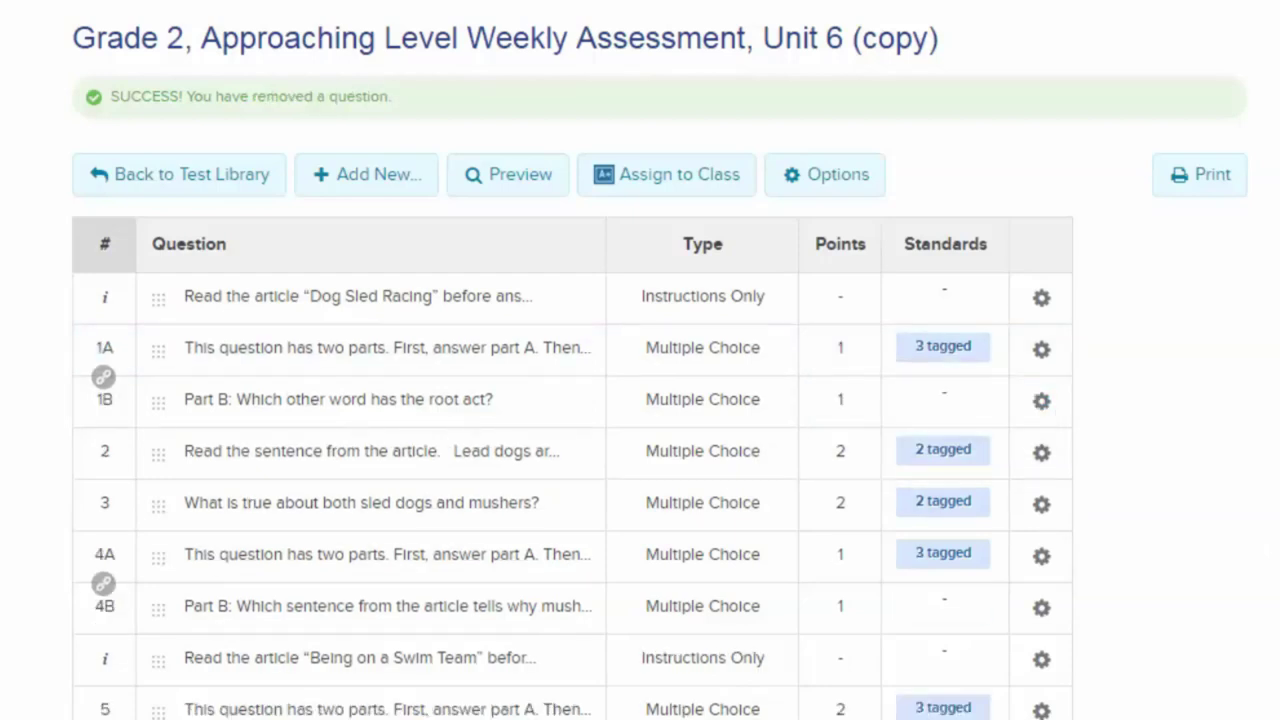
{"action": "left_click_drag", "start_coordinate": [156, 297], "coordinate": [170, 476]}
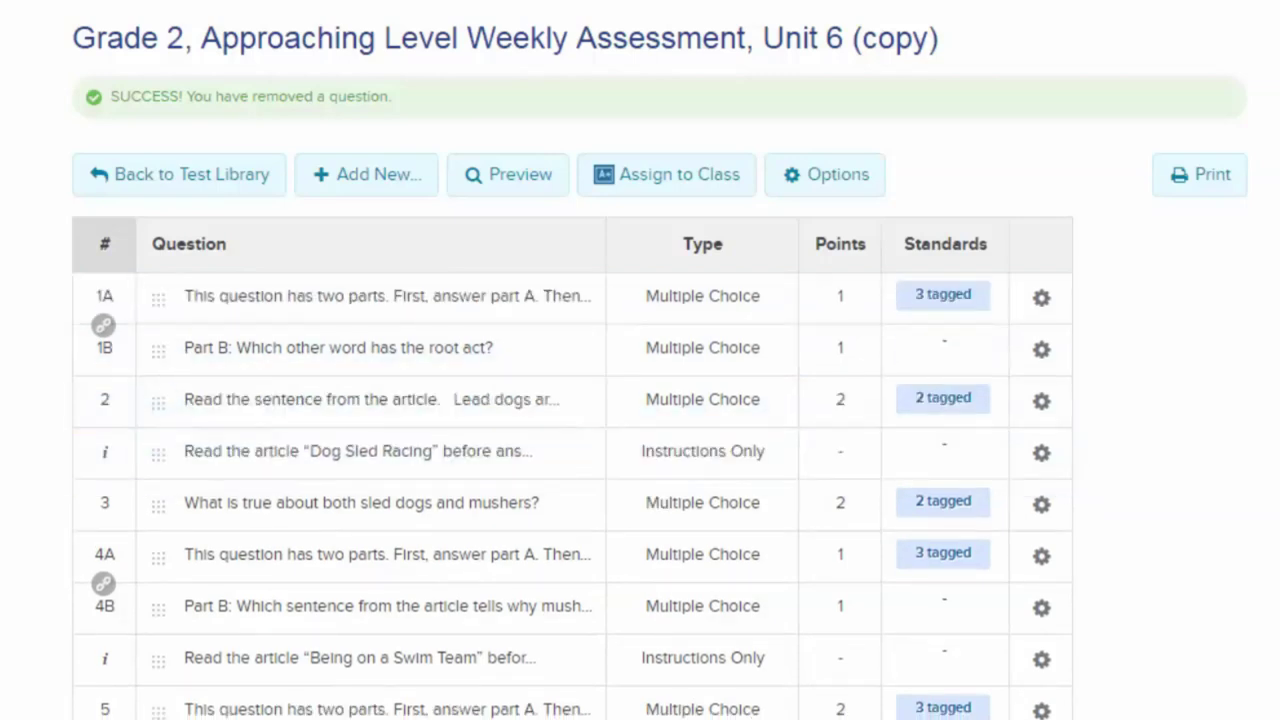
Step: Preview the edited test and set up its class assignment with Turn off/on manually scheduling, opening the student selection
{"action": "left_click", "coordinate": [522, 180]}
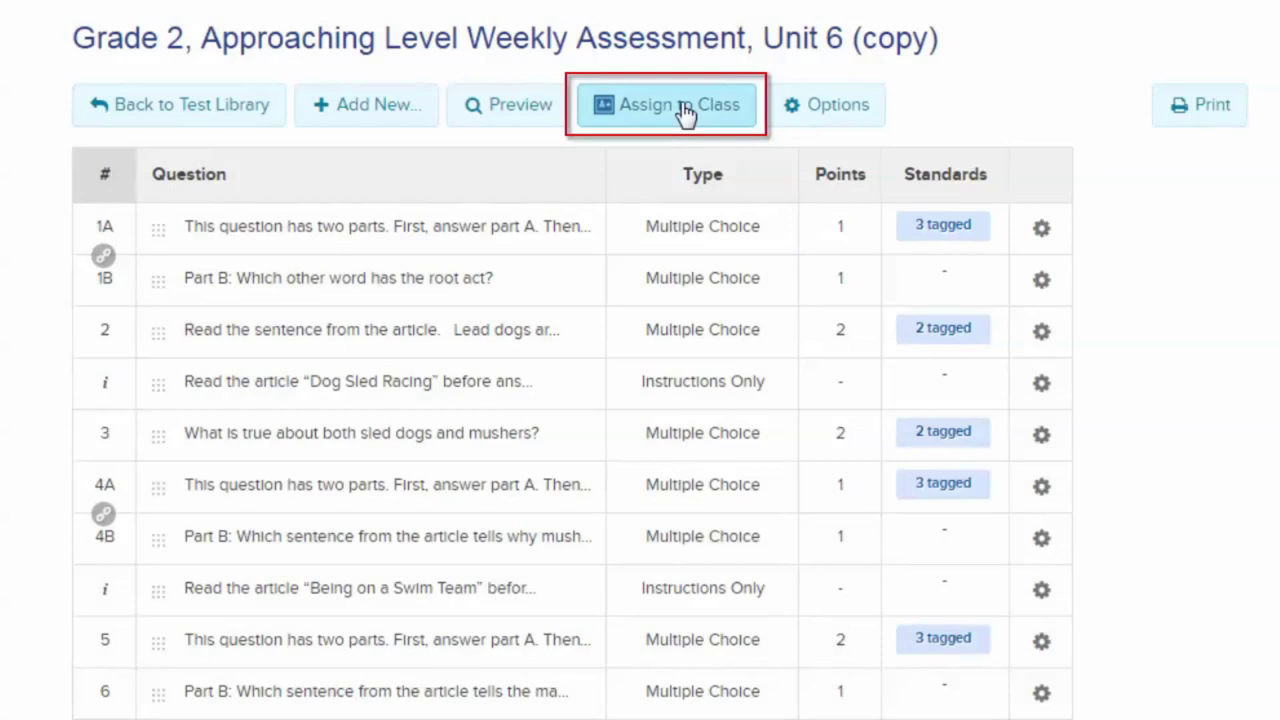
{"action": "left_click", "coordinate": [680, 107]}
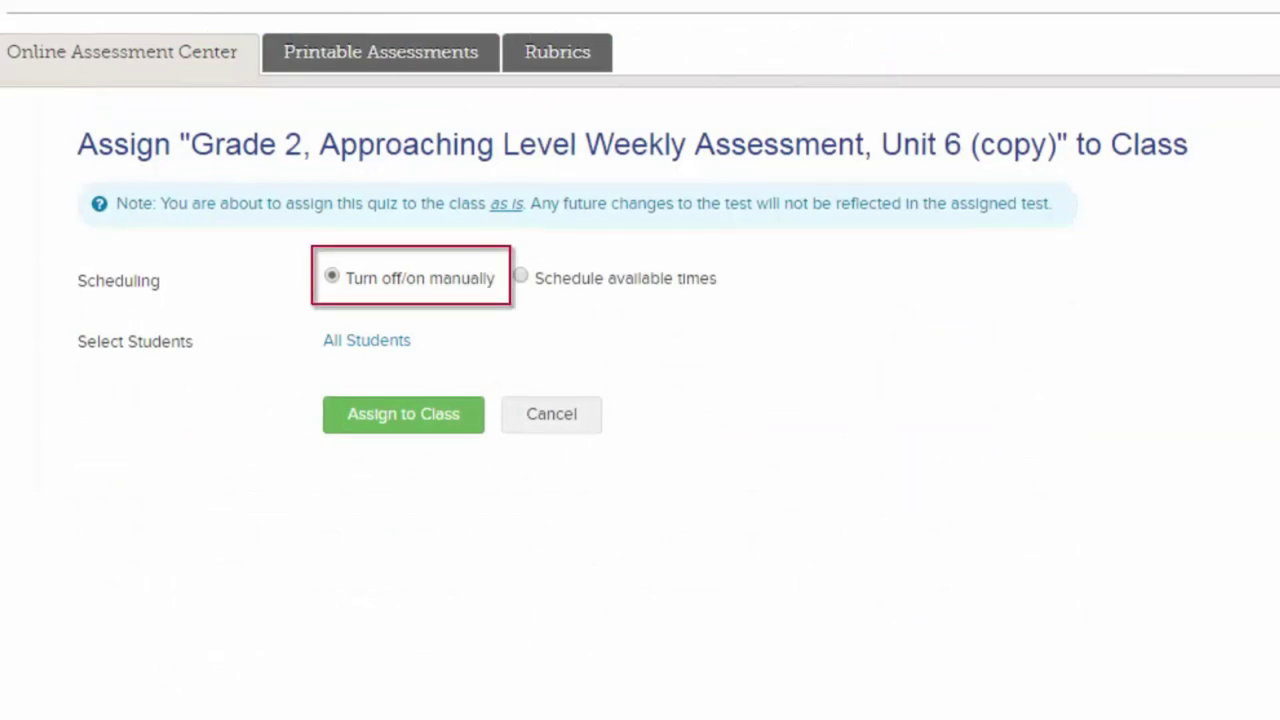
{"action": "left_click", "coordinate": [521, 278]}
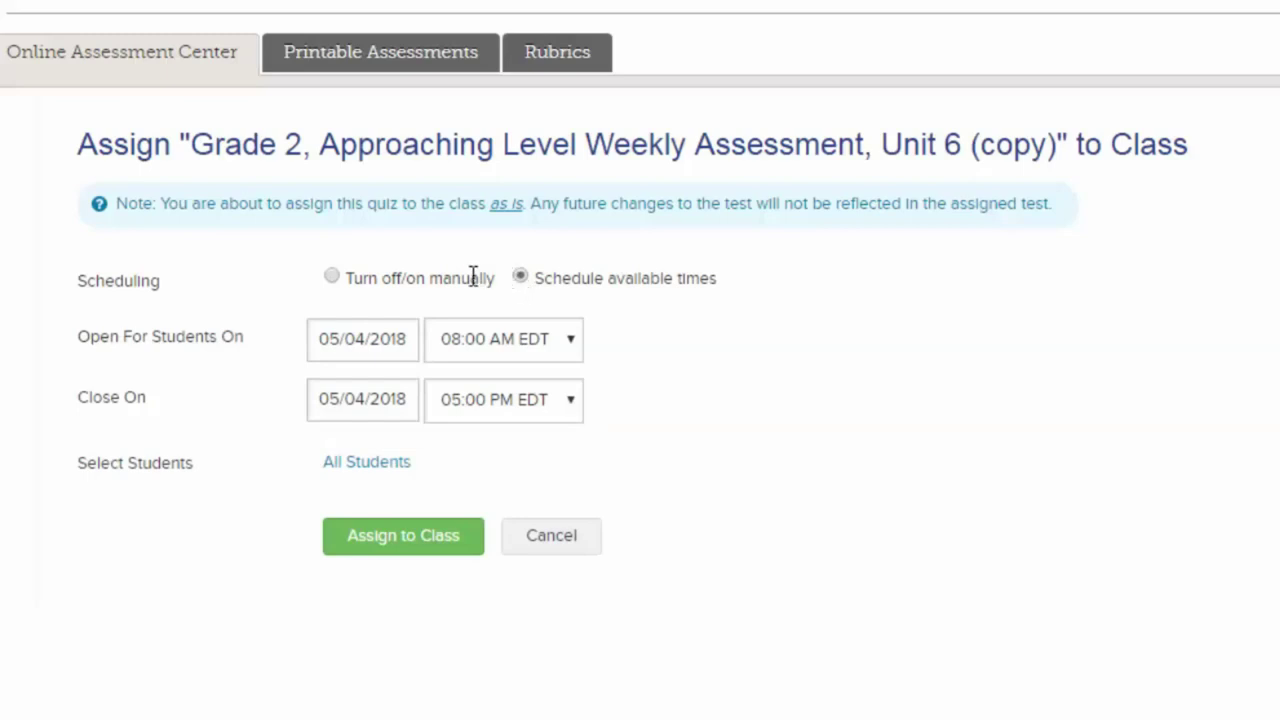
{"action": "left_click", "coordinate": [333, 278]}
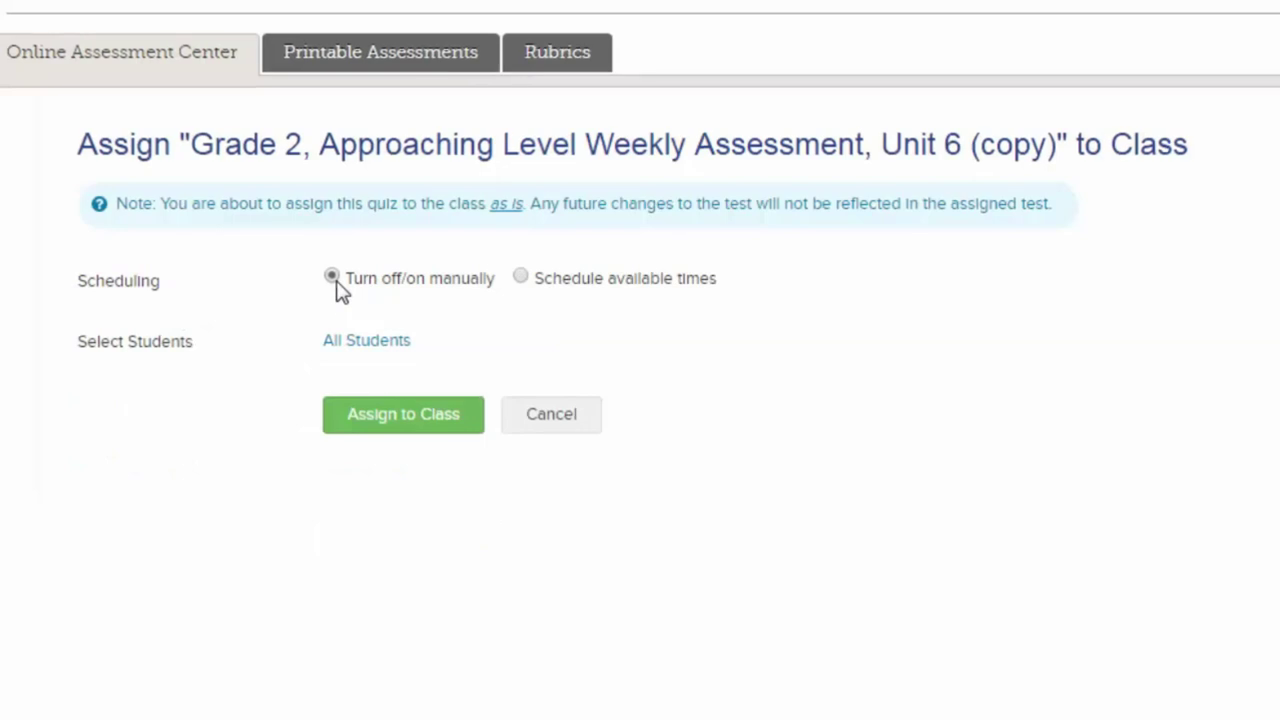
{"action": "left_click", "coordinate": [357, 345]}
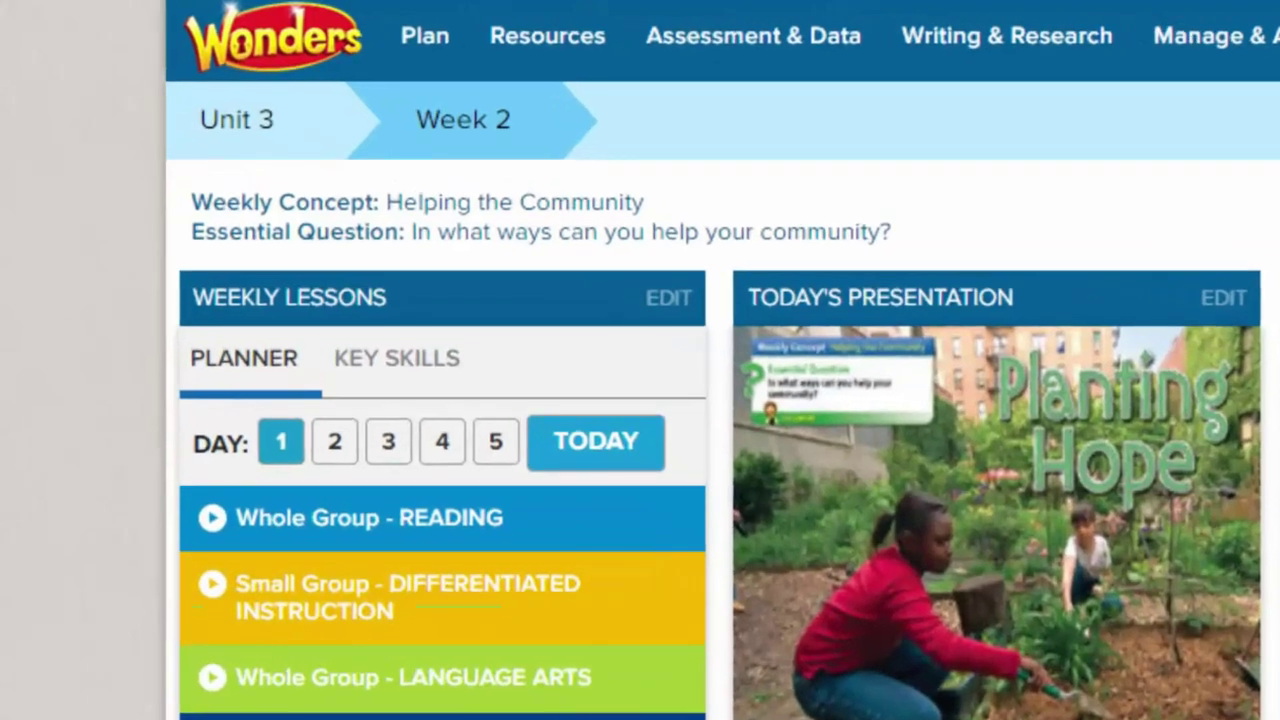
Step: Start a new class test in the Online Assessment Center and title it New English Test
{"action": "left_click", "coordinate": [809, 29]}
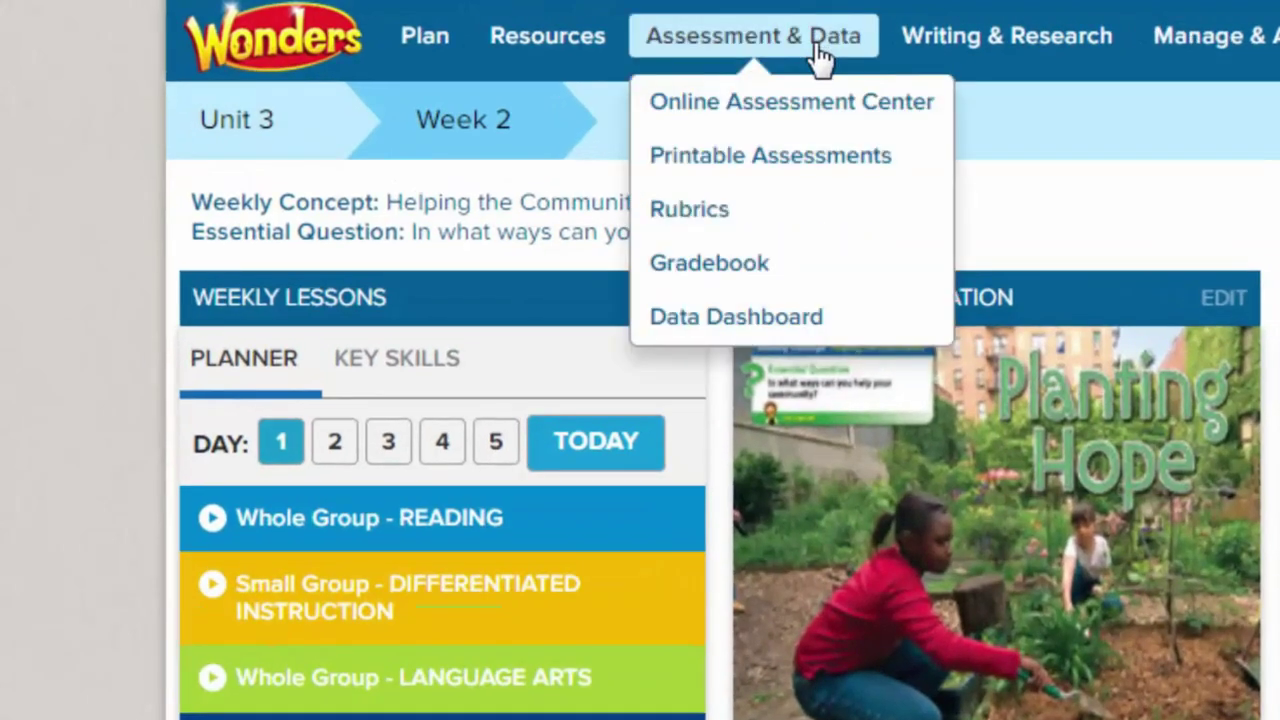
{"action": "left_click", "coordinate": [838, 133]}
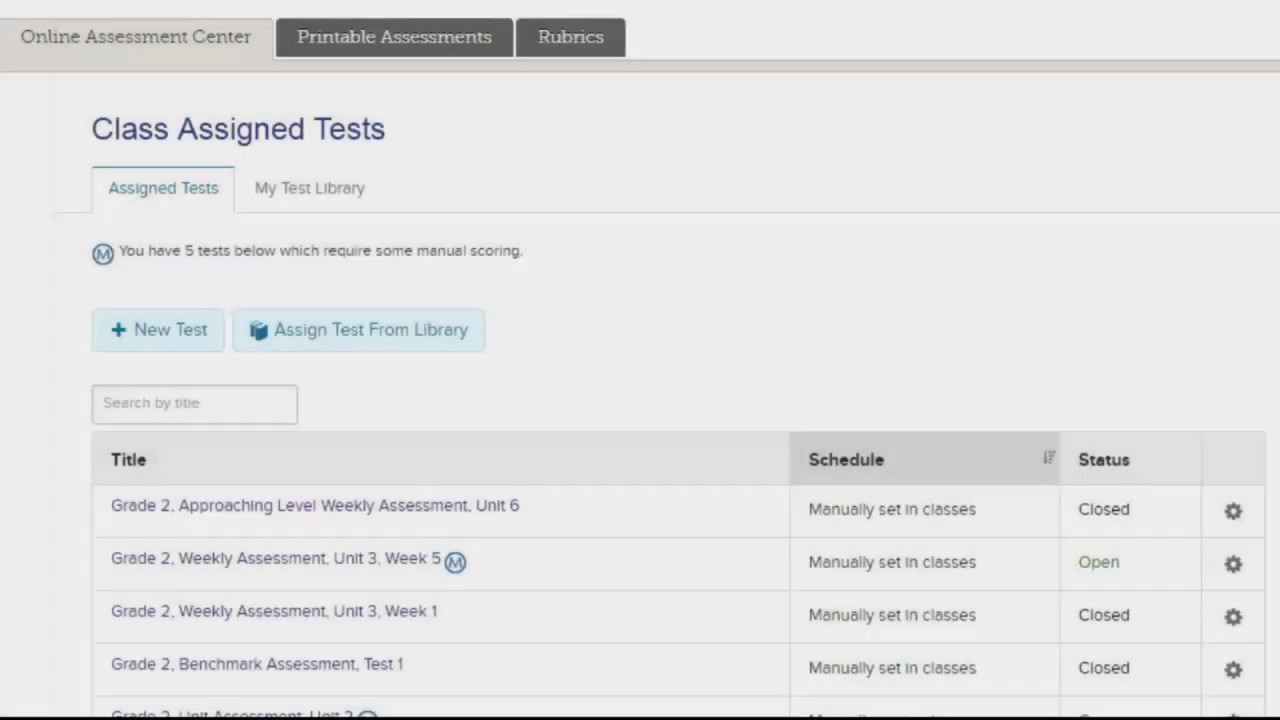
{"action": "left_click", "coordinate": [152, 347]}
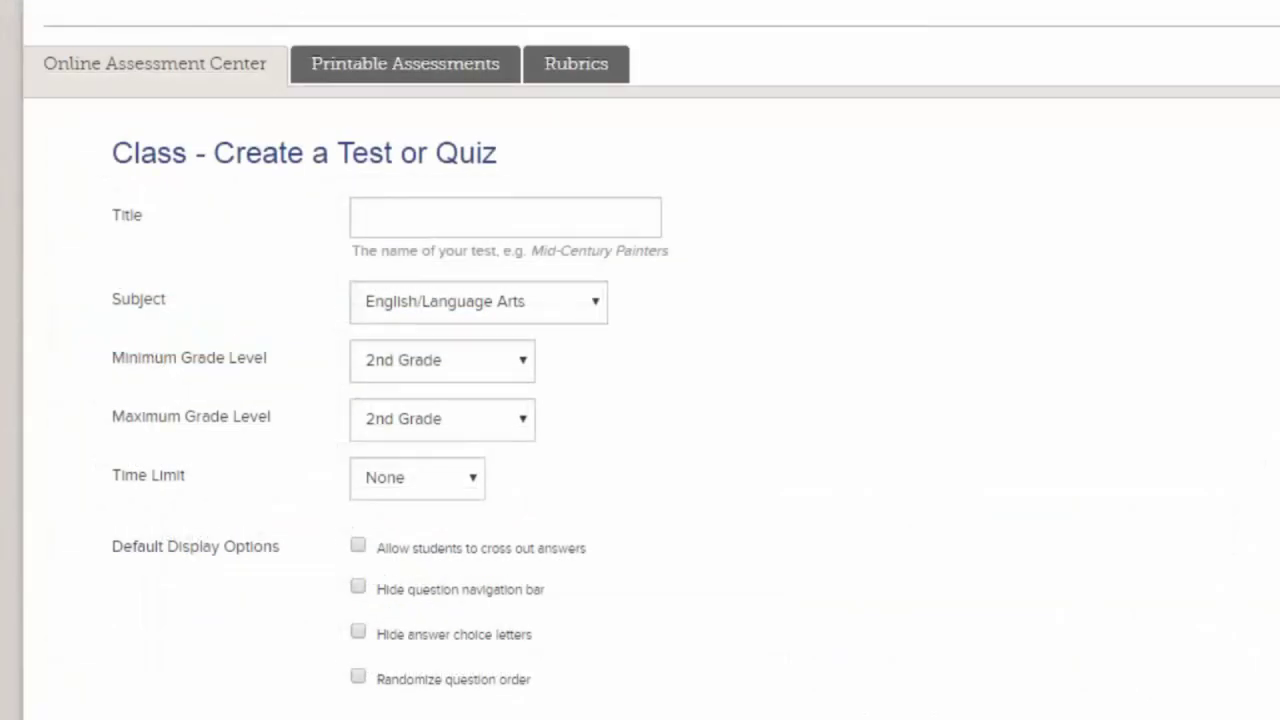
{"action": "left_click", "coordinate": [505, 217]}
{"action": "type", "text": "New English Test"}
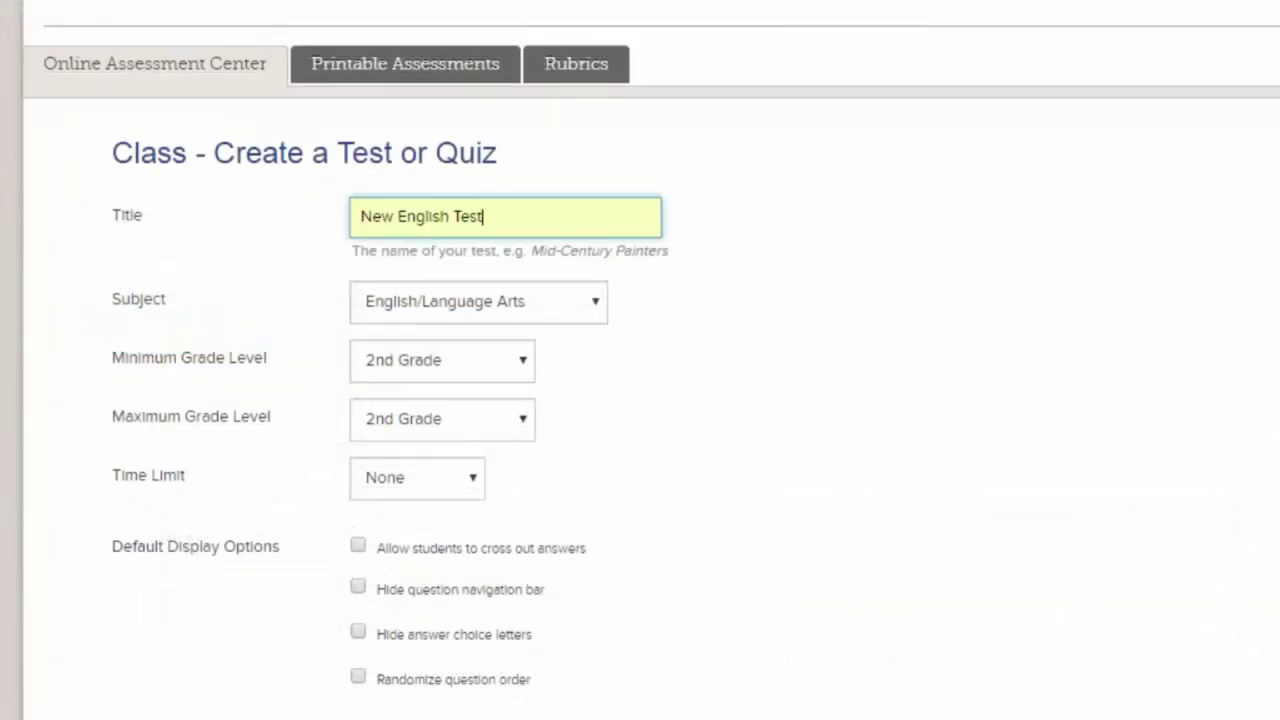
{"action": "key", "text": "Tab"}
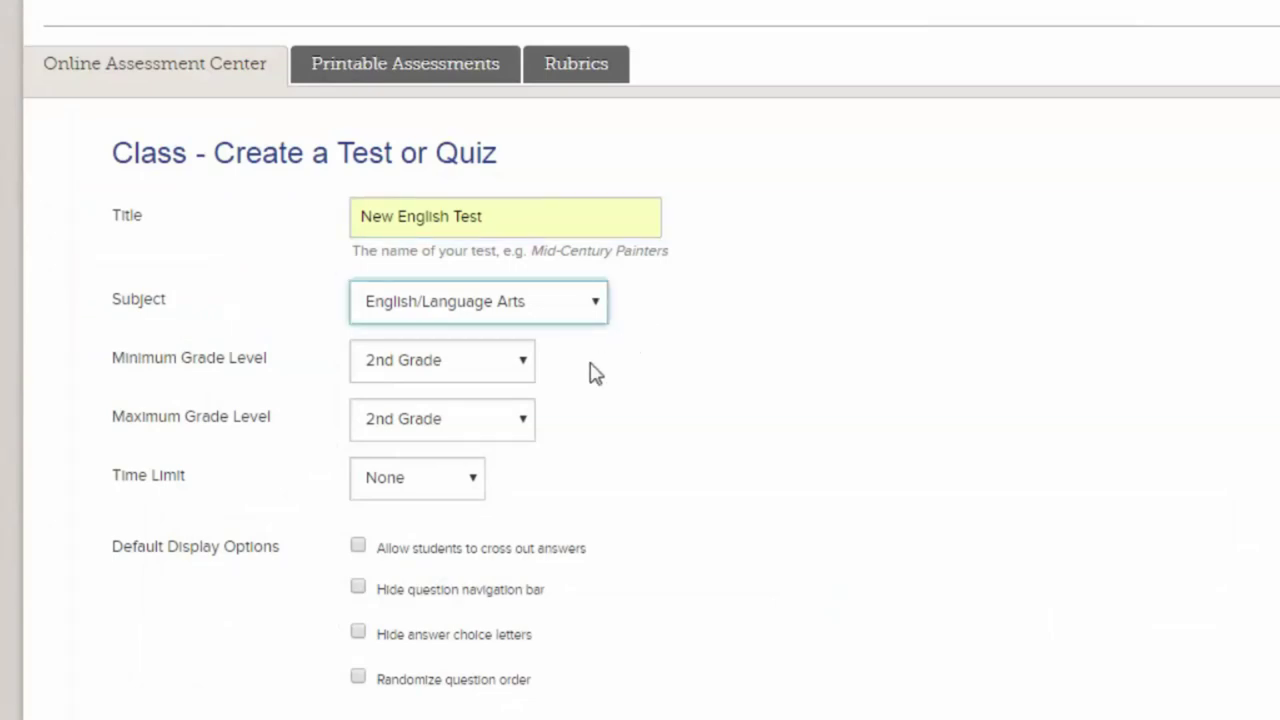
Step: Check the available minimum grade levels and time limits for the new test
{"action": "left_click", "coordinate": [524, 370]}
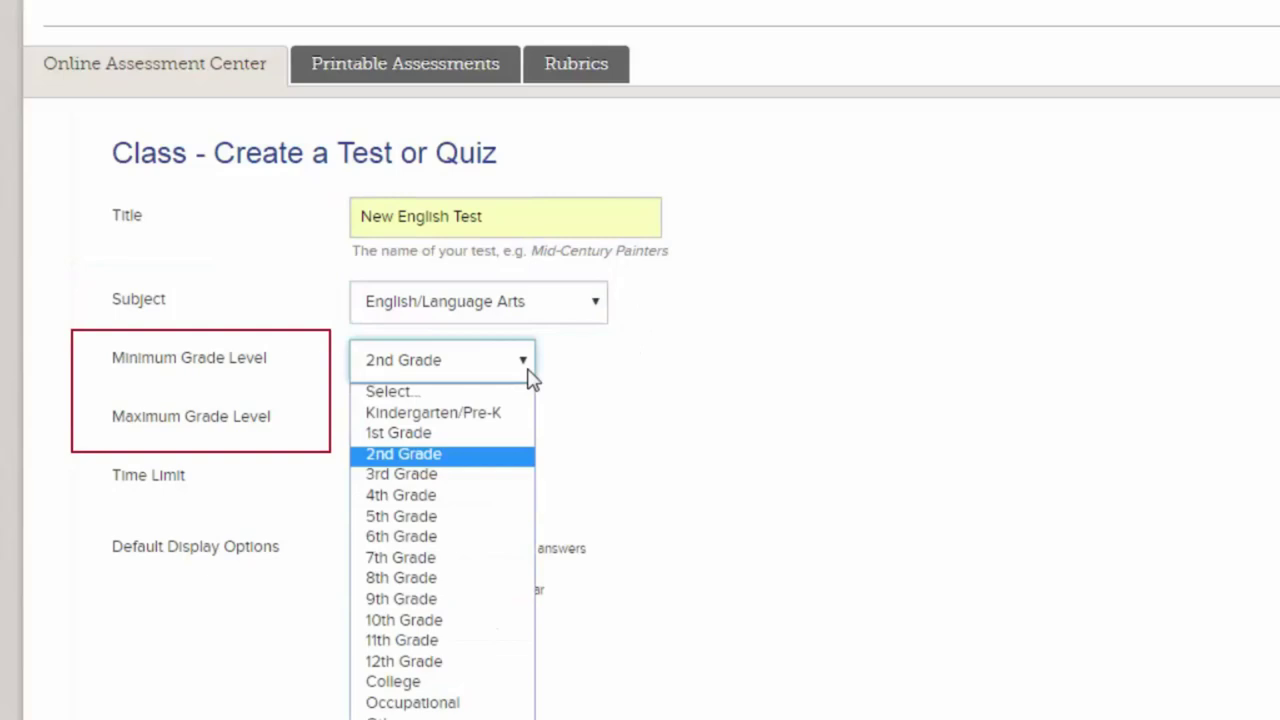
{"action": "left_click", "coordinate": [528, 368]}
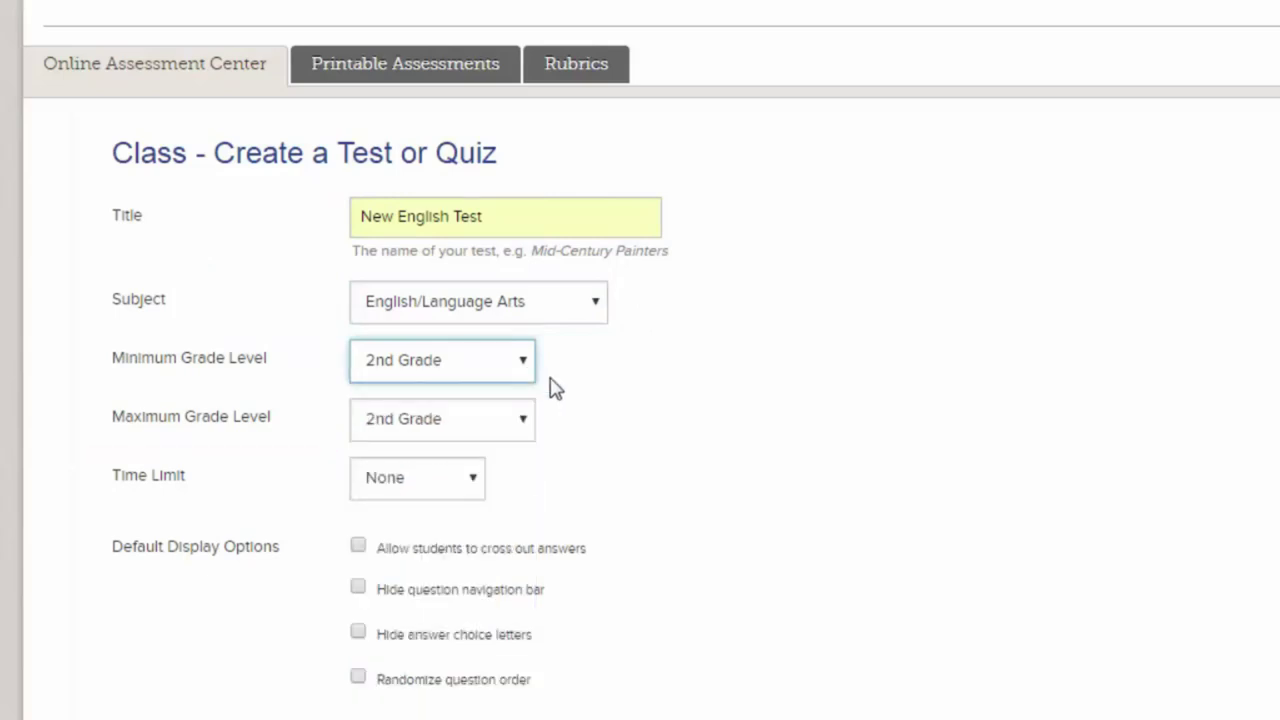
{"action": "left_click", "coordinate": [472, 488]}
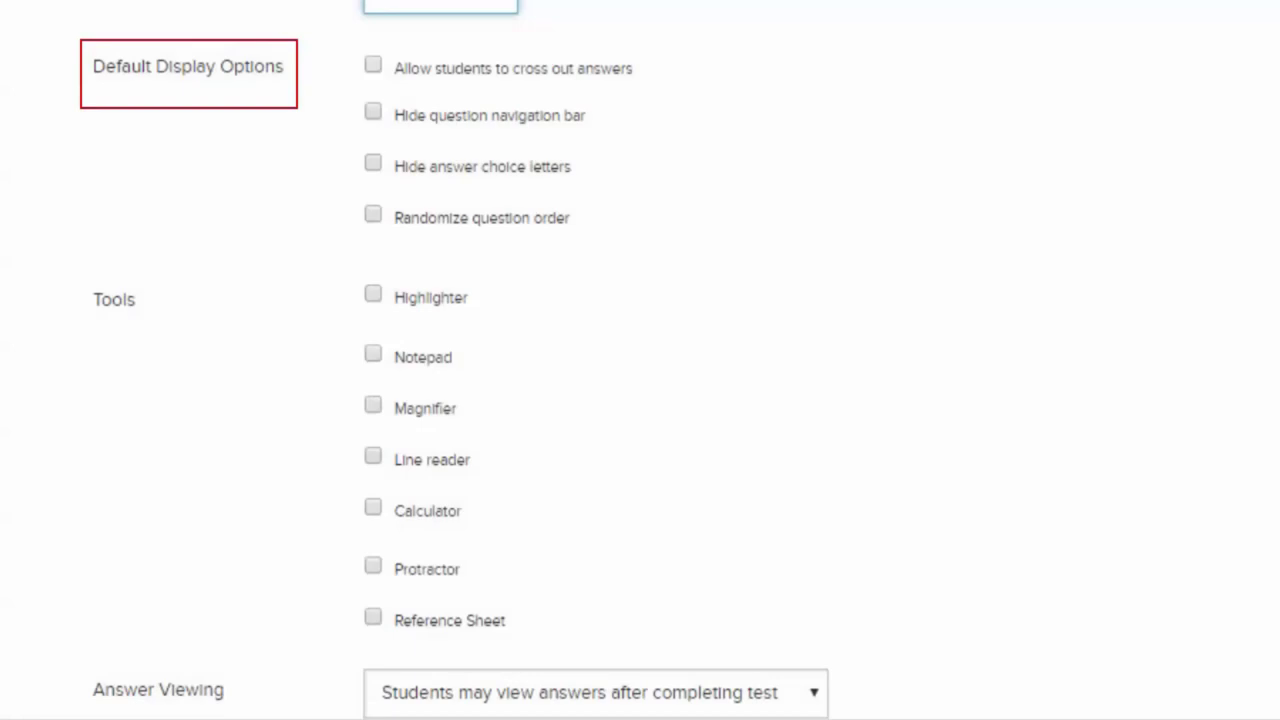
Step: Enable the Highlighter and Notepad tools, let students view answers after completing the test, and allow viewing of the answer rationale
{"action": "left_click", "coordinate": [374, 68]}
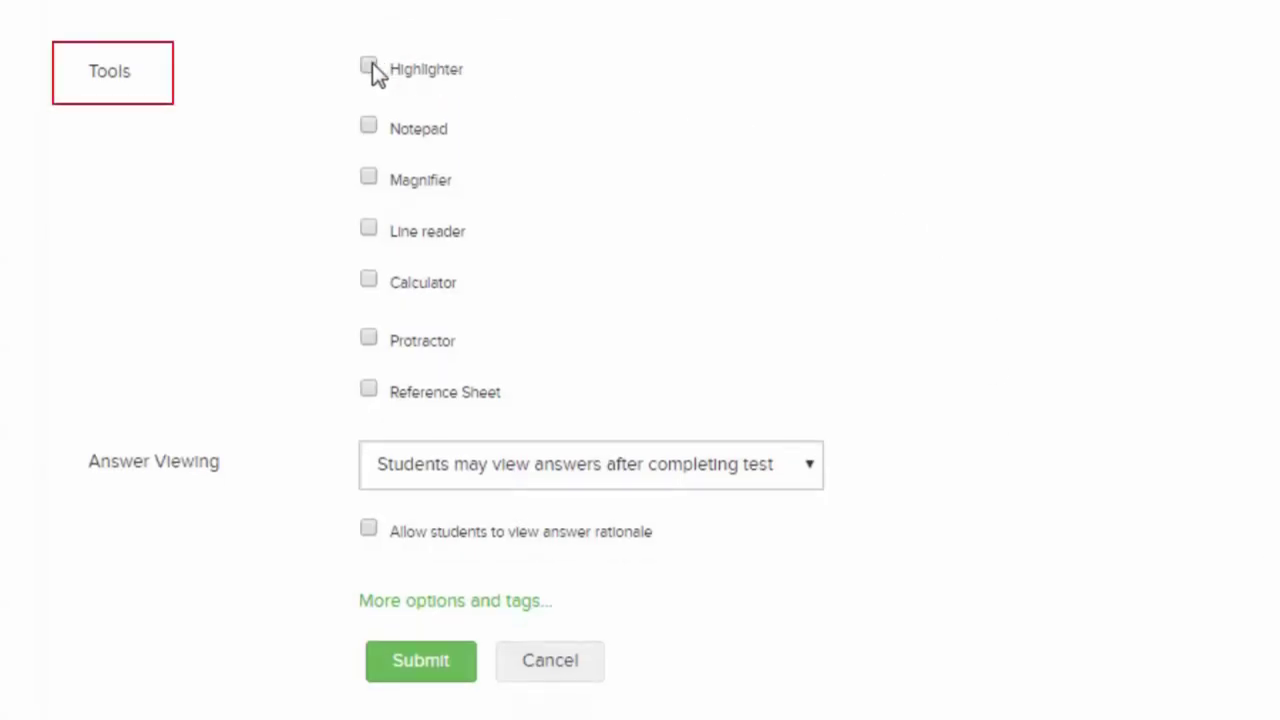
{"action": "left_click", "coordinate": [372, 134]}
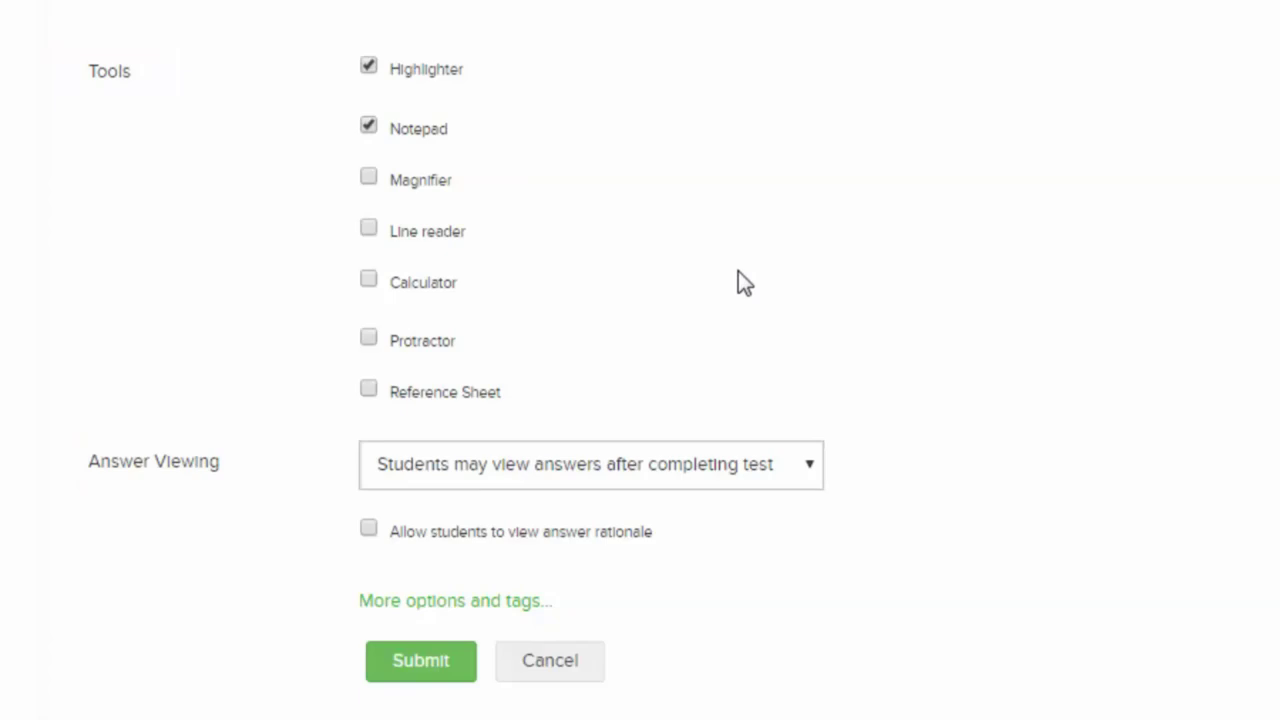
{"action": "left_click", "coordinate": [808, 468]}
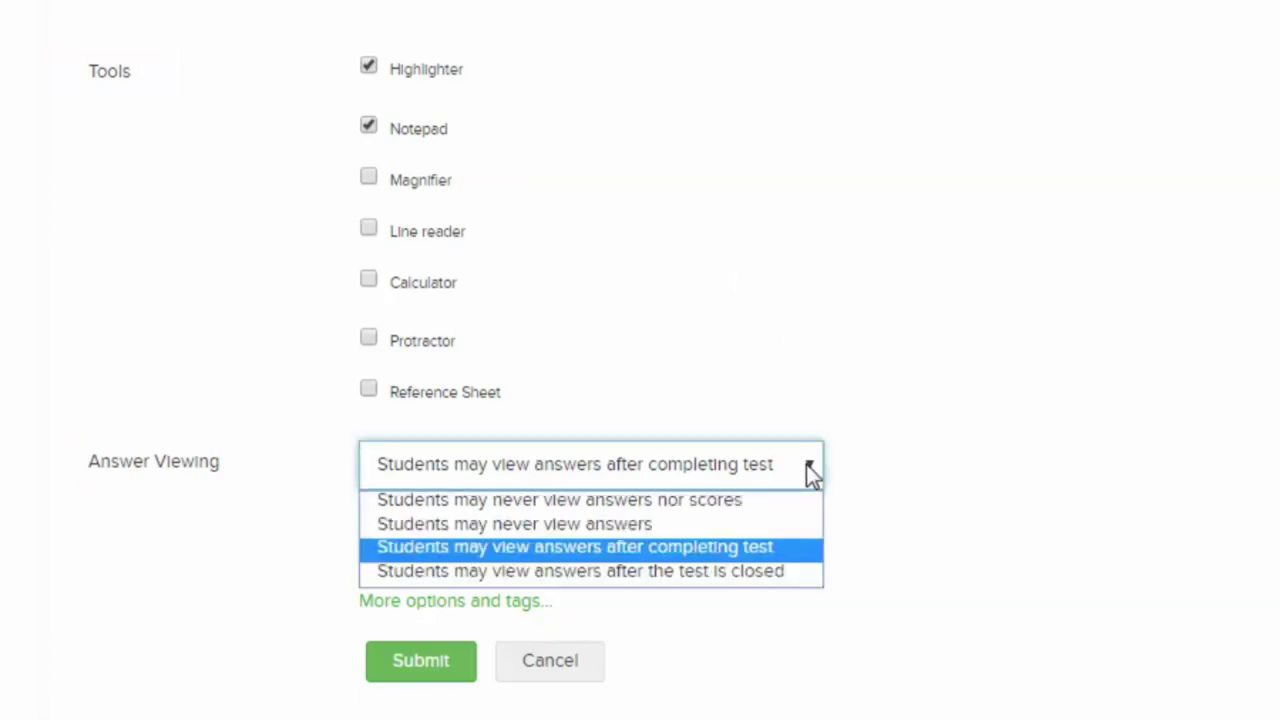
{"action": "left_click", "coordinate": [810, 474]}
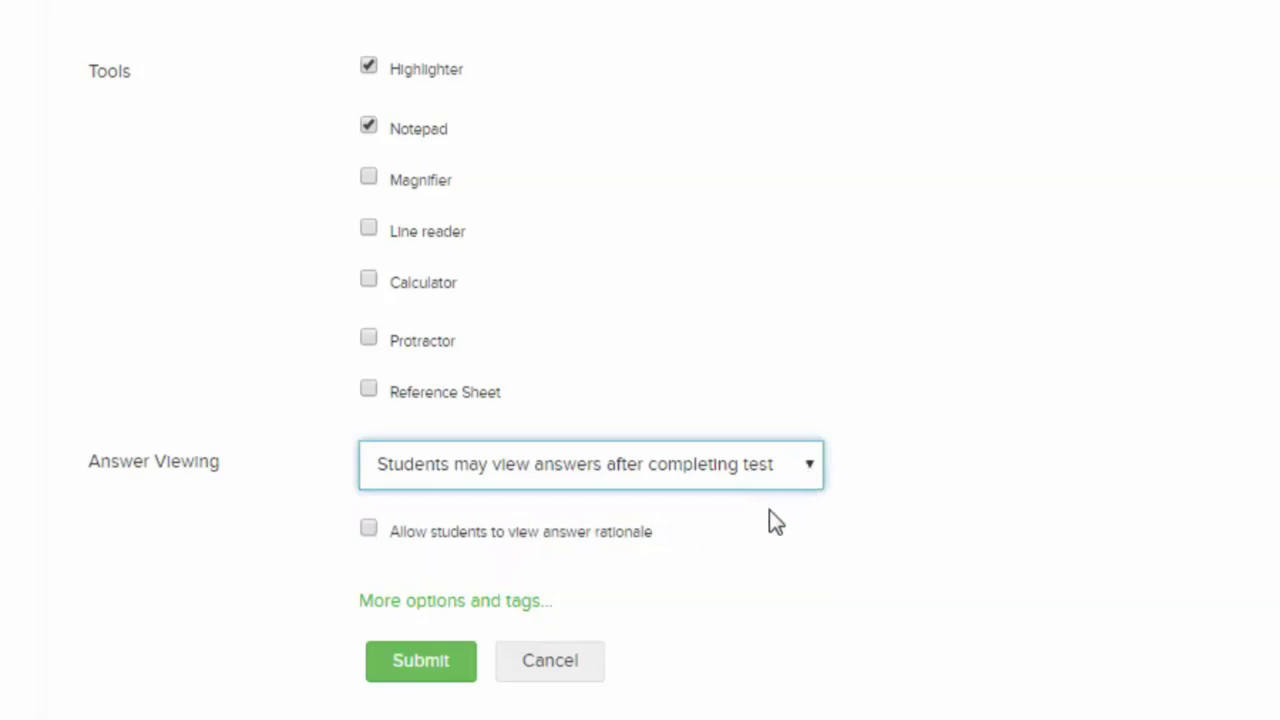
{"action": "left_click", "coordinate": [366, 532]}
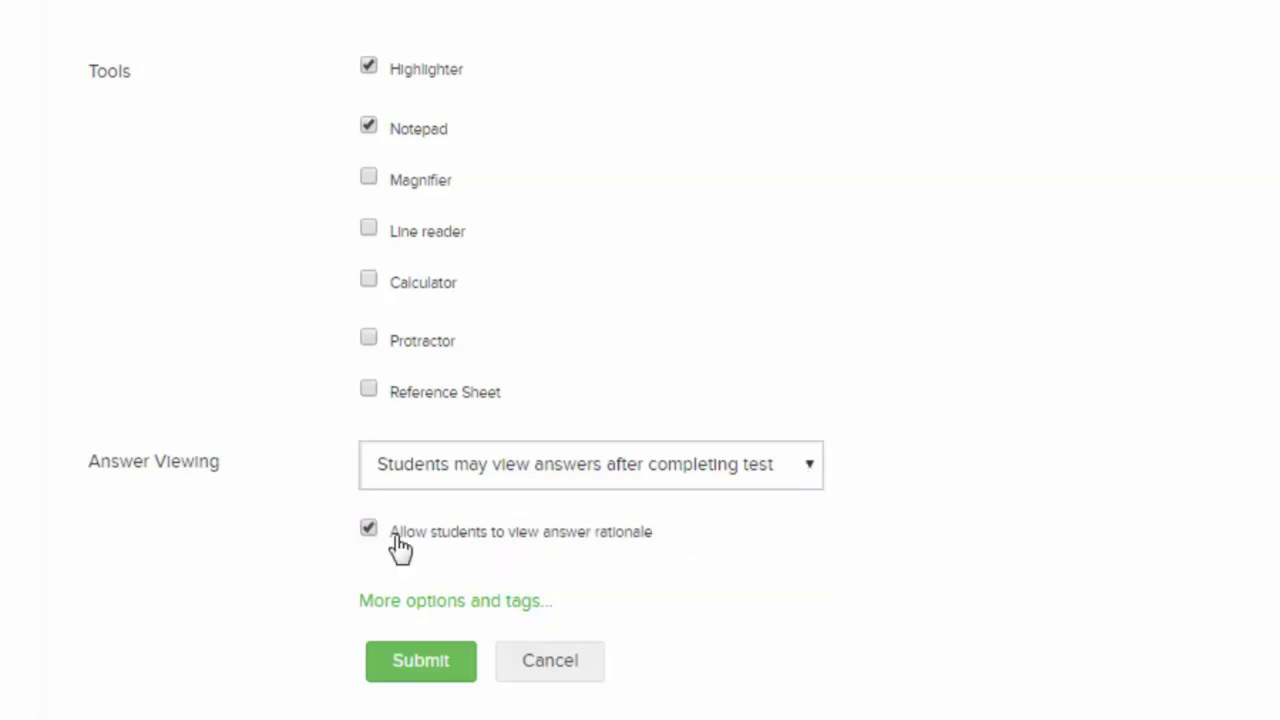
Step: Add the description "Review of Unit 2, Week 3", tag the test for English Language Learners (ELL), and submit the test settings
{"action": "left_click", "coordinate": [545, 605]}
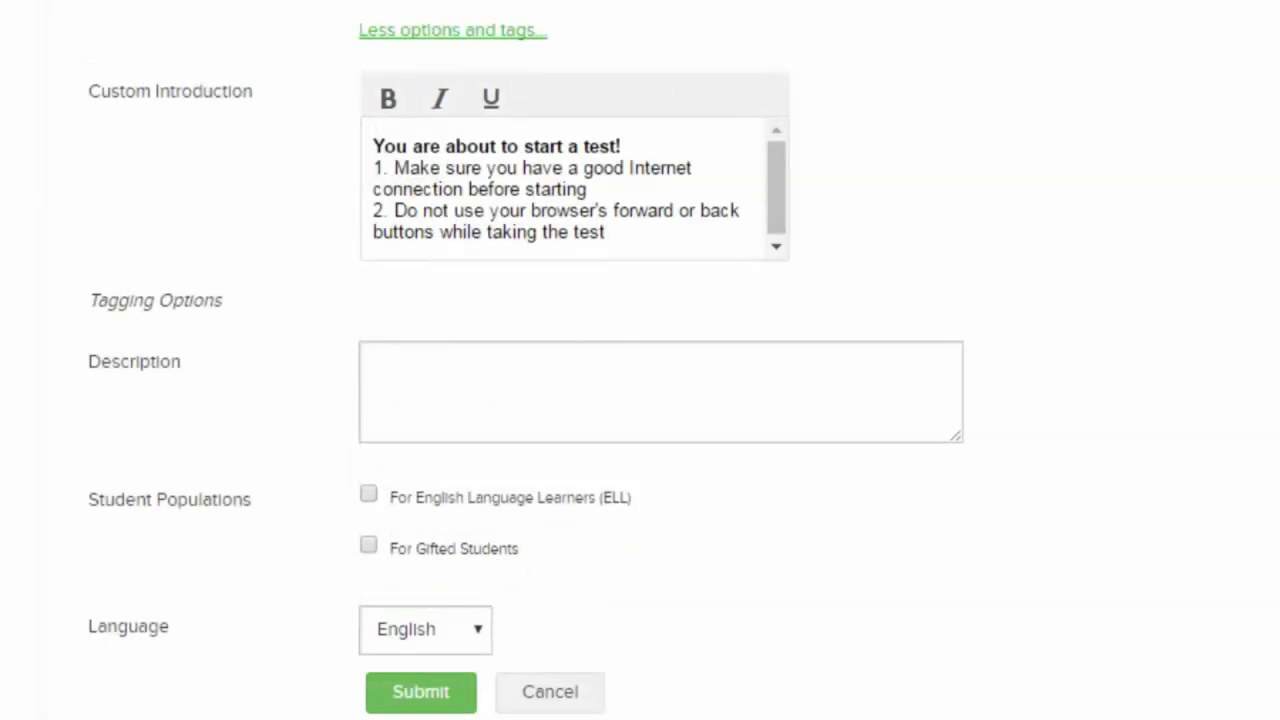
{"action": "left_click", "coordinate": [660, 390]}
{"action": "type", "text": "Review of Unit 2, Week 3"}
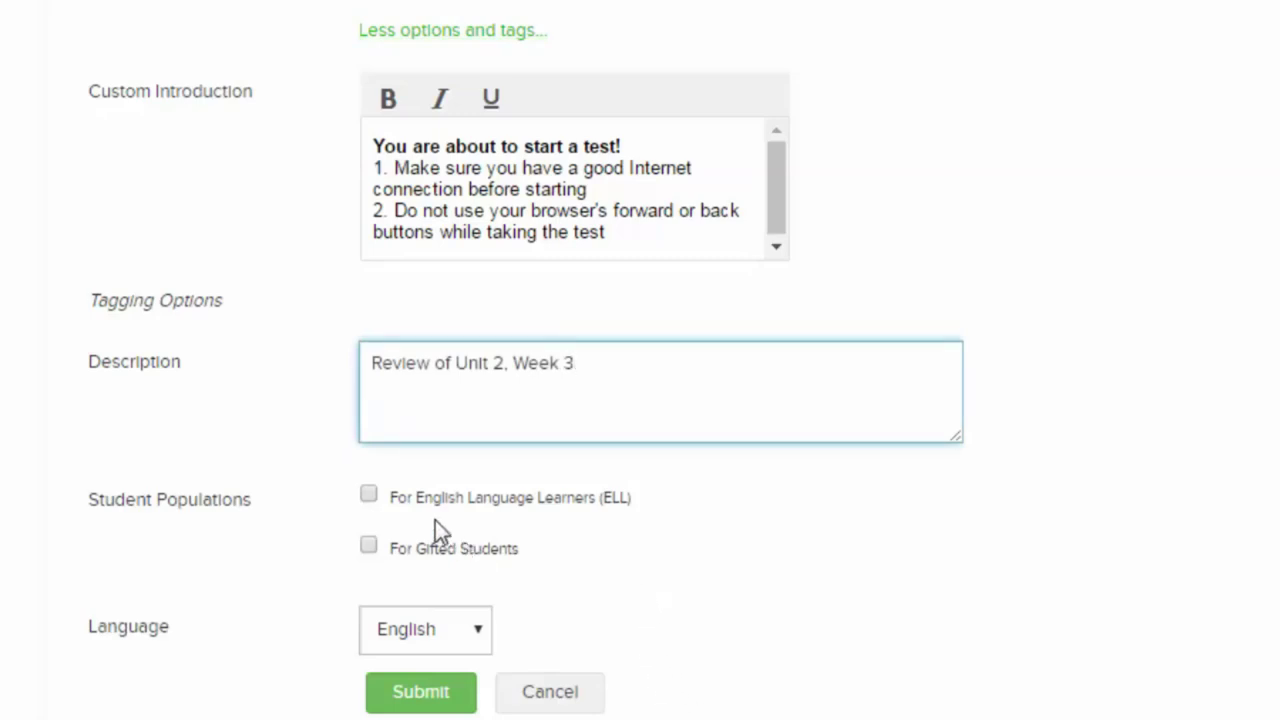
{"action": "left_click", "coordinate": [372, 496]}
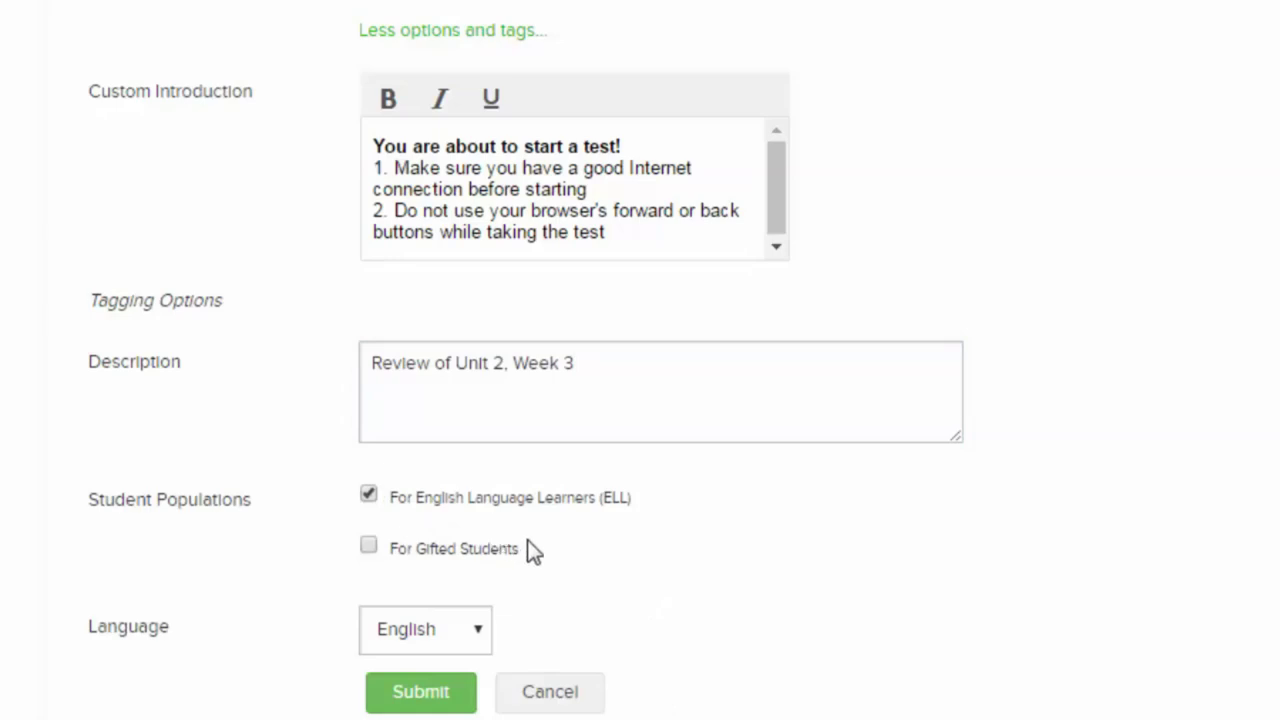
{"action": "left_click", "coordinate": [421, 692]}
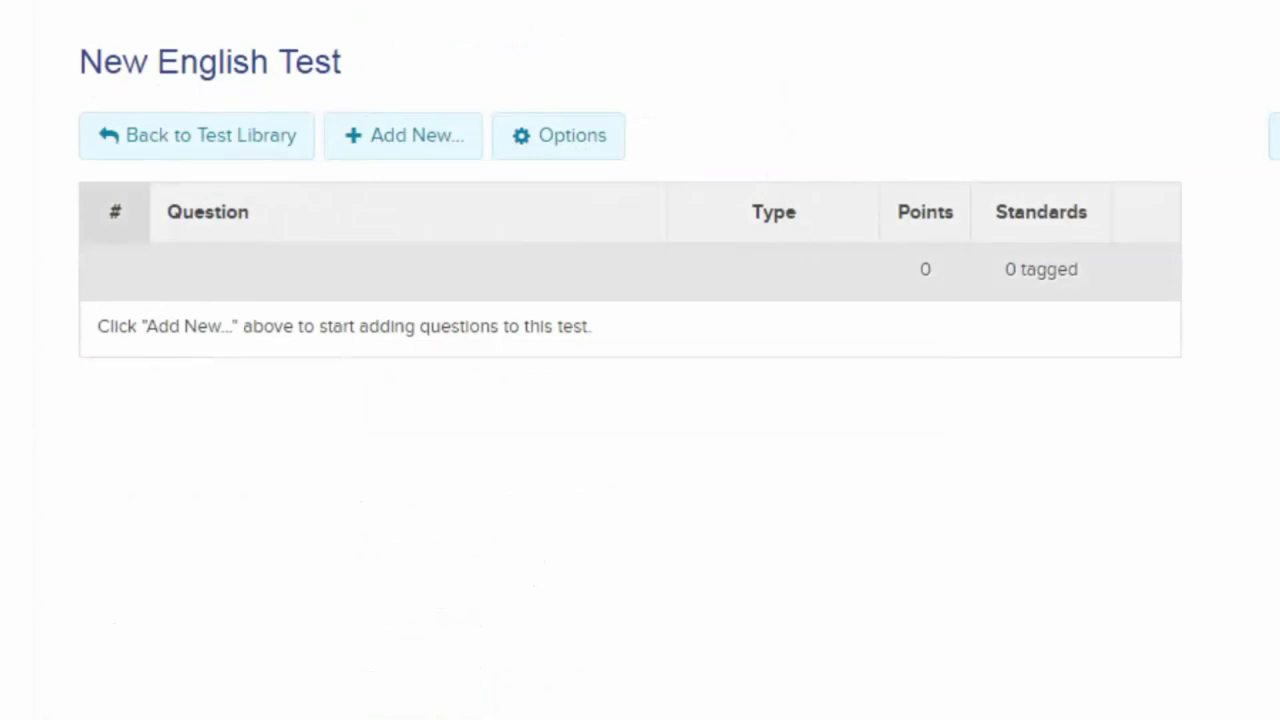
Step: Add and save the multiple-choice question "Which letter is a vowel?" with choices A, B, C and D, A as correct answer, worth 2 points
{"action": "left_click", "coordinate": [458, 138]}
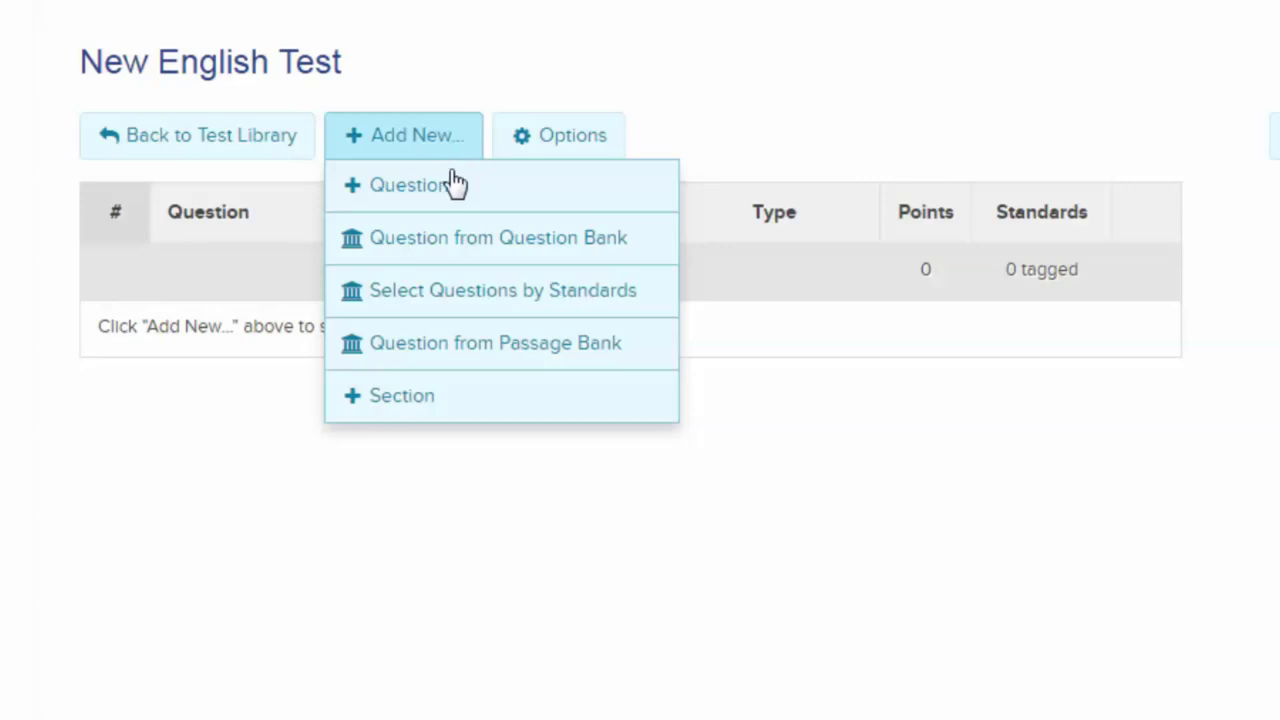
{"action": "left_click", "coordinate": [452, 193]}
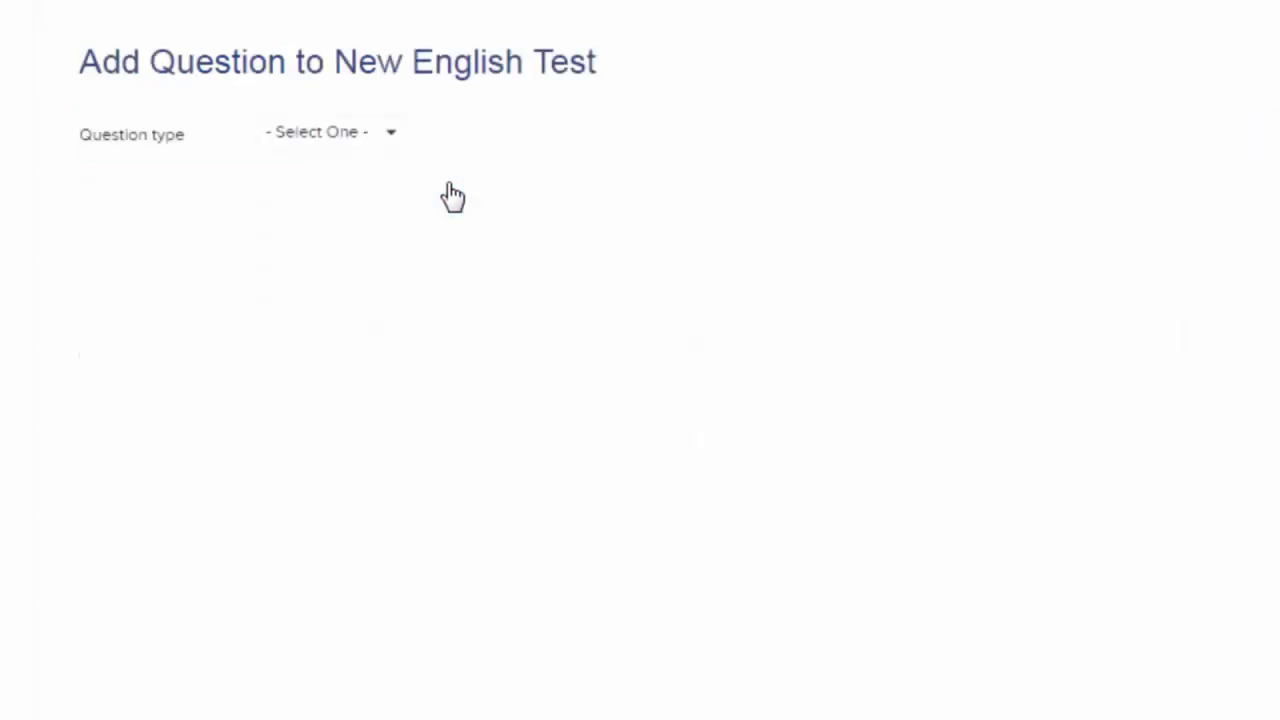
{"action": "left_click", "coordinate": [391, 138]}
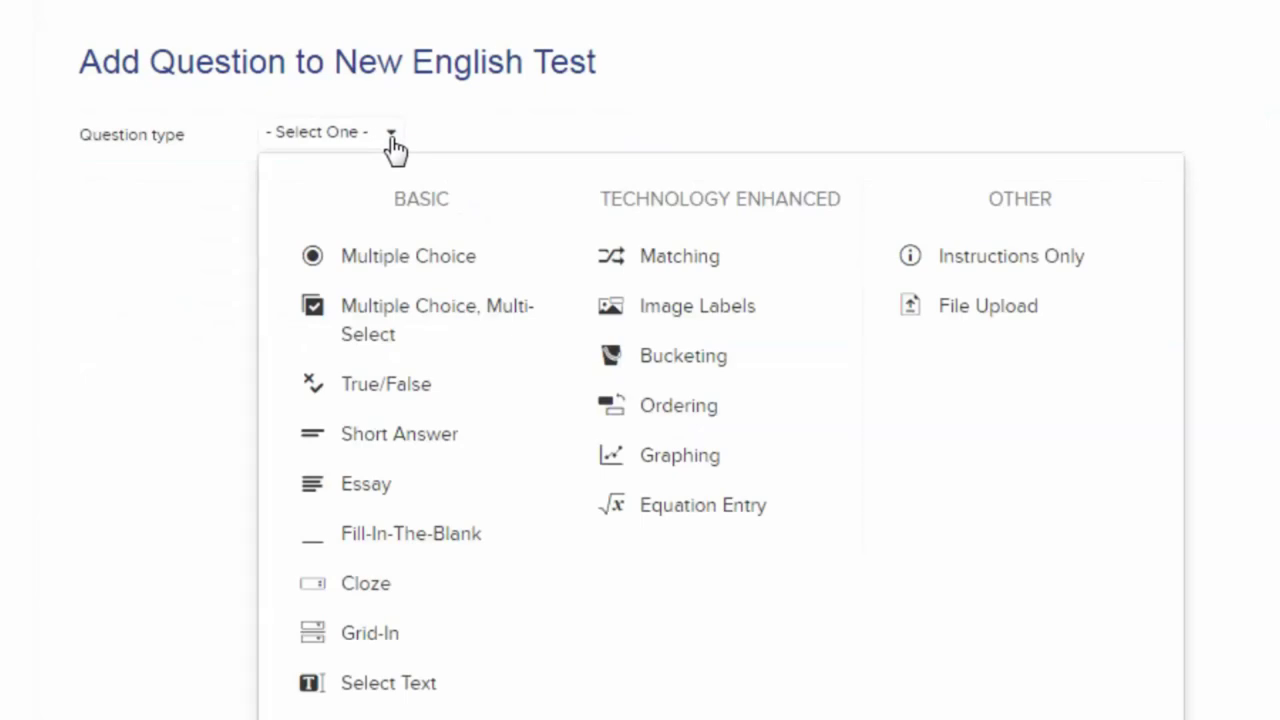
{"action": "left_click", "coordinate": [348, 262]}
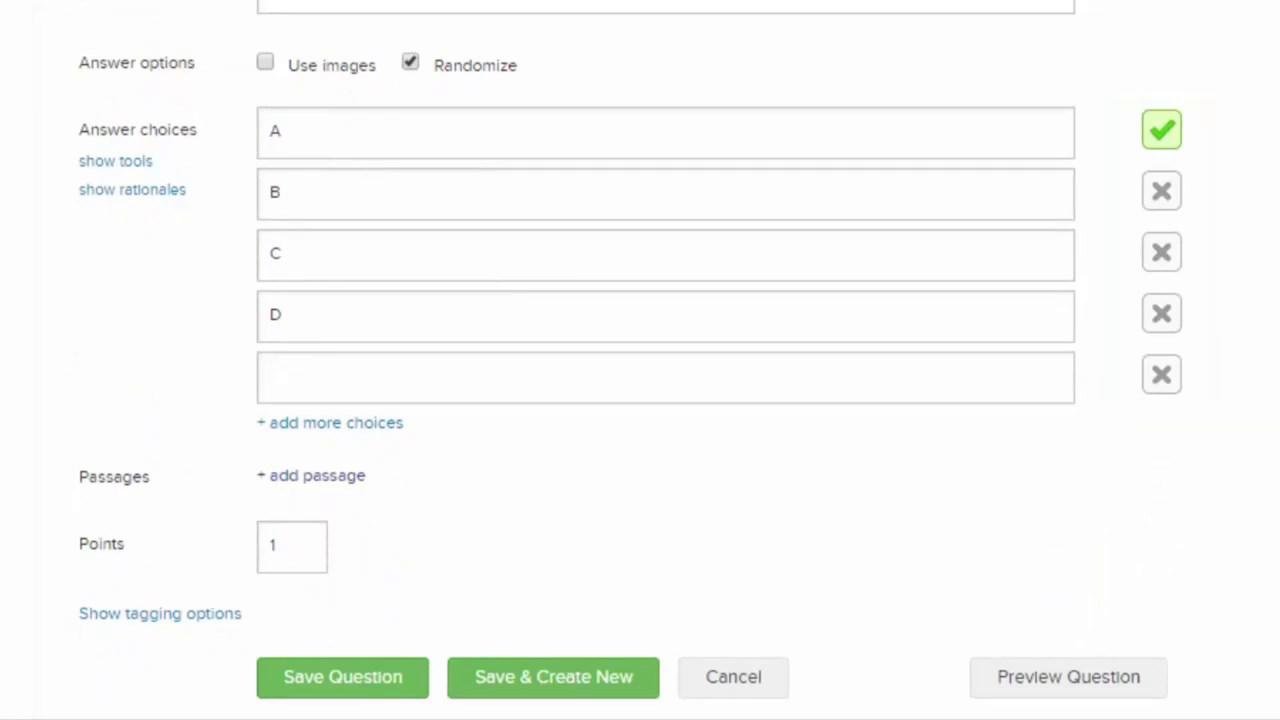
{"action": "double_click", "coordinate": [273, 545]}
{"action": "type", "text": "2"}
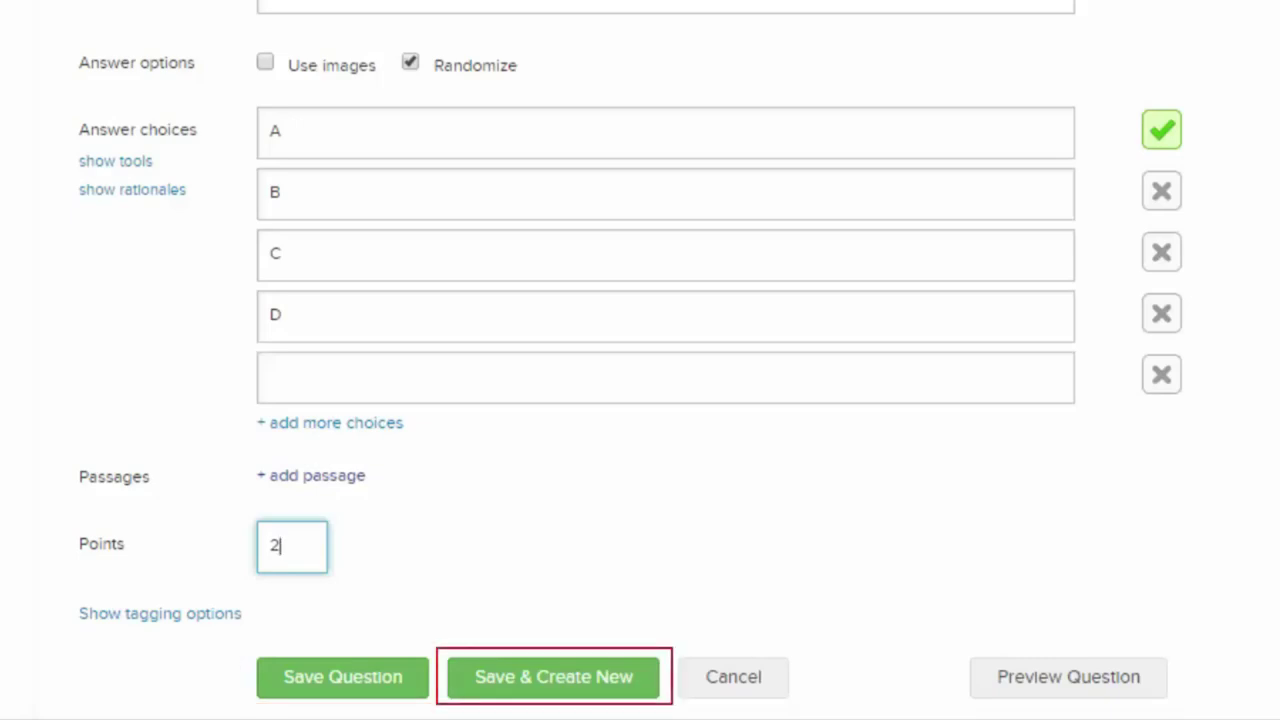
{"action": "left_click", "coordinate": [398, 686]}
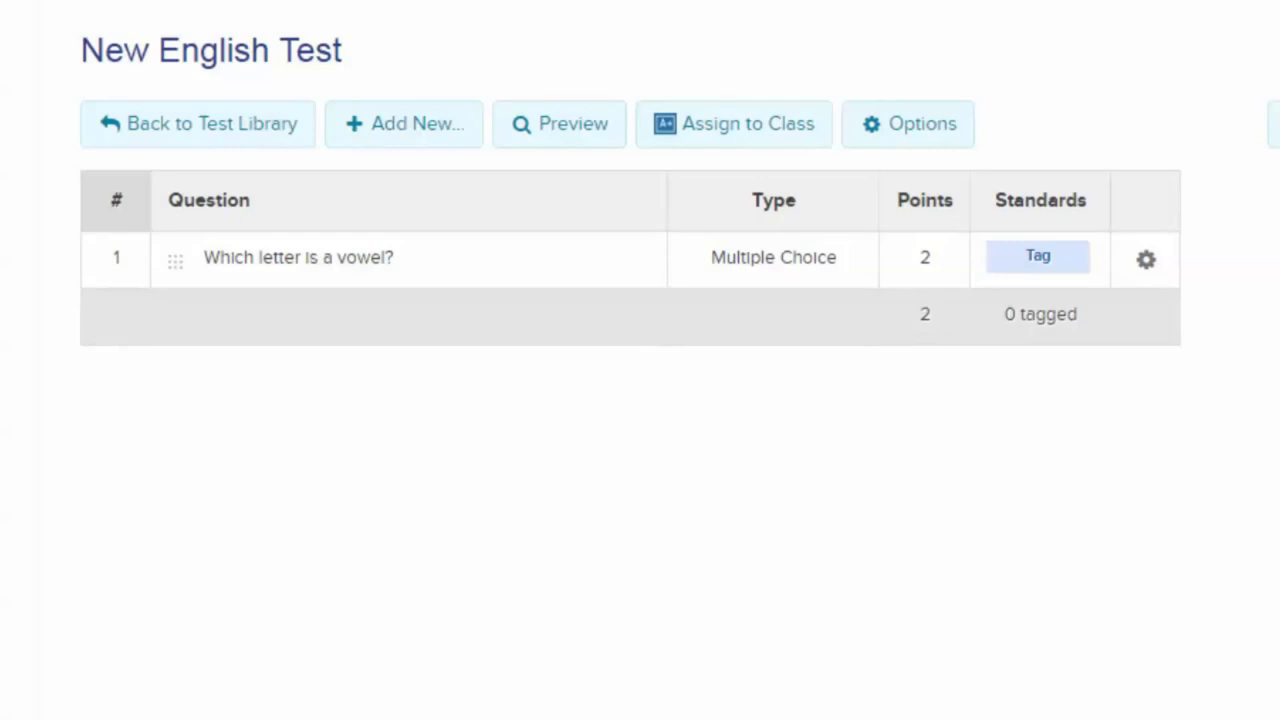
Step: Add the "Blend Word Parts (Syllables)" question from the Question Bank to New English Test
{"action": "left_click", "coordinate": [462, 132]}
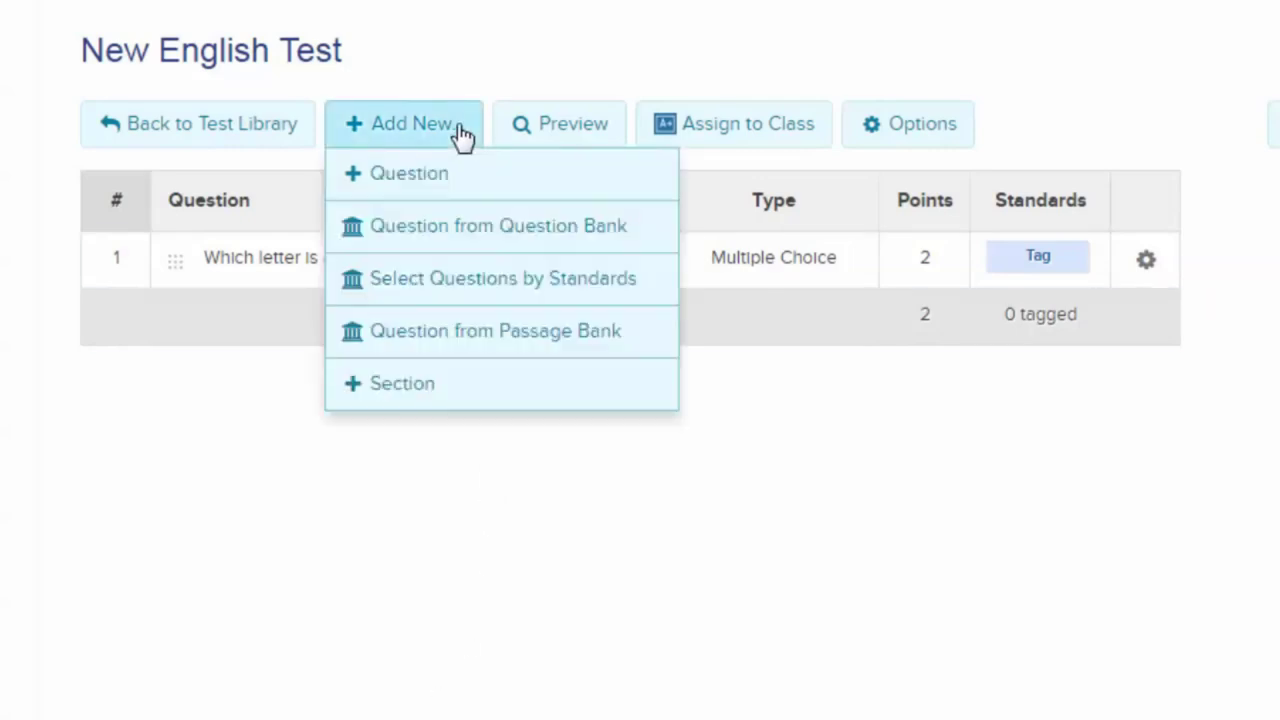
{"action": "left_click", "coordinate": [463, 228]}
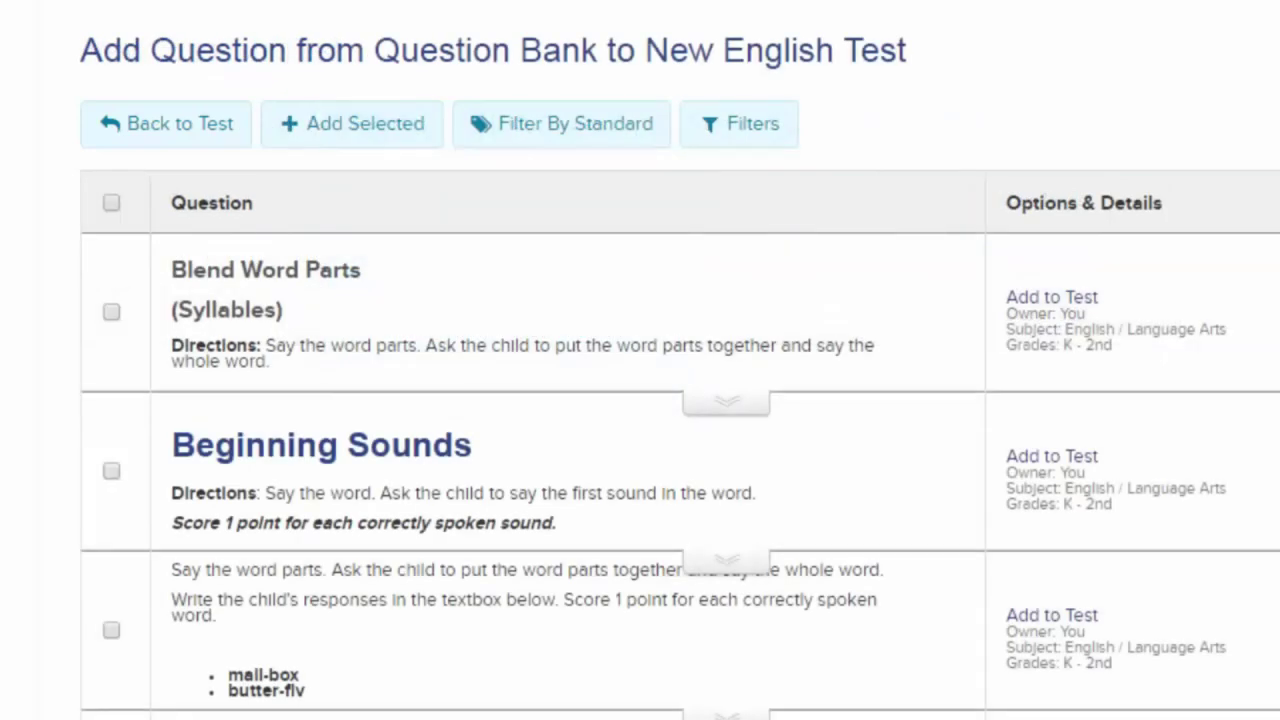
{"action": "left_click", "coordinate": [865, 278]}
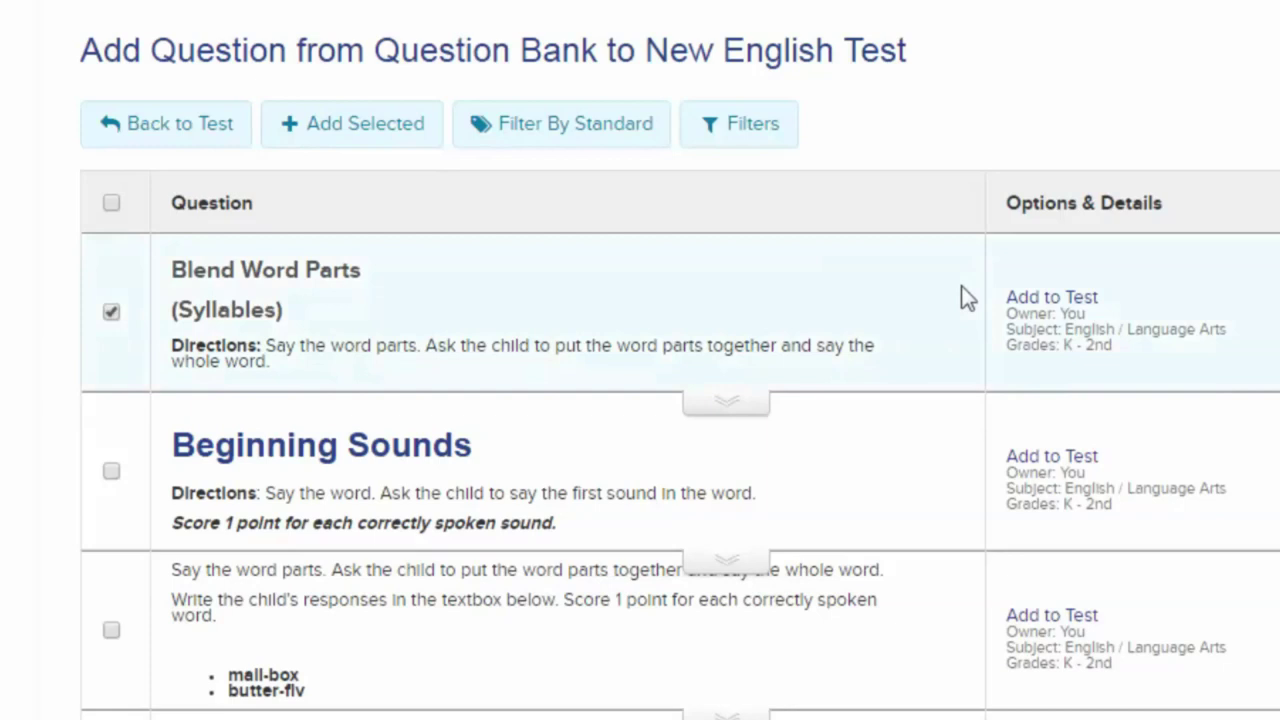
{"action": "left_click", "coordinate": [1028, 299]}
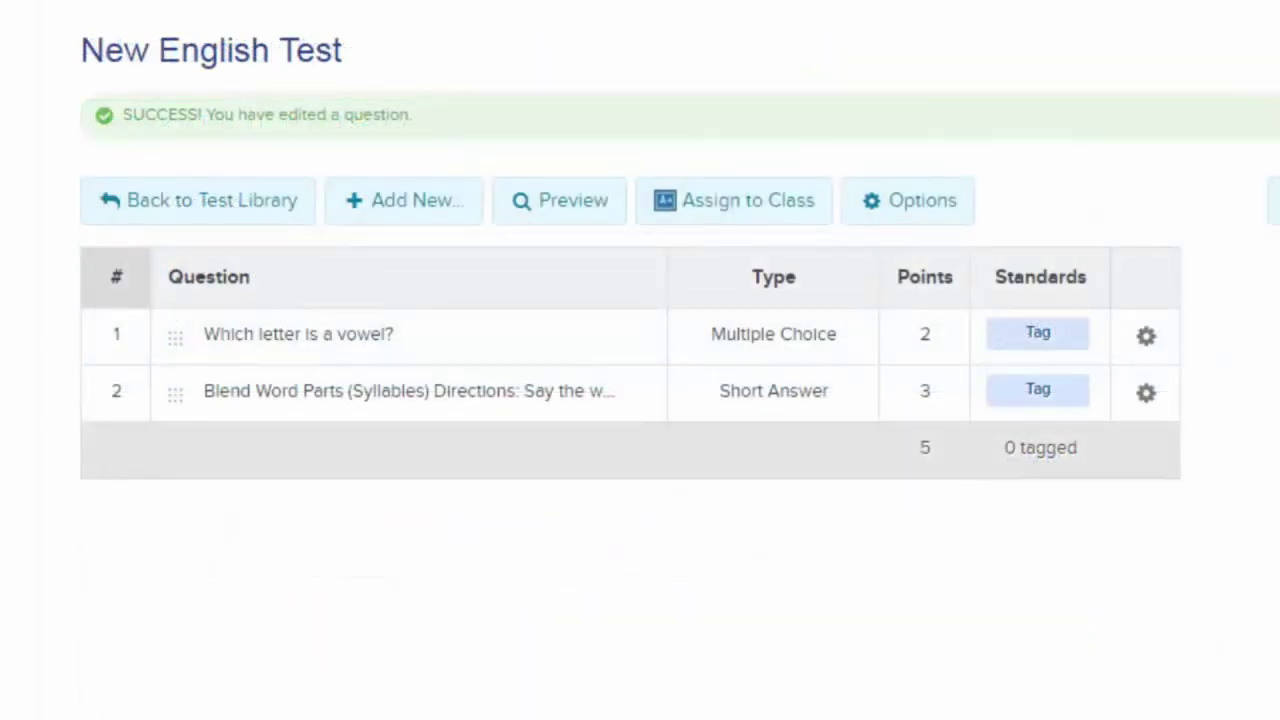
Step: Move the "Blend Word Parts" question above "Which letter is a vowel?" and preview the test
{"action": "left_click", "coordinate": [1144, 395]}
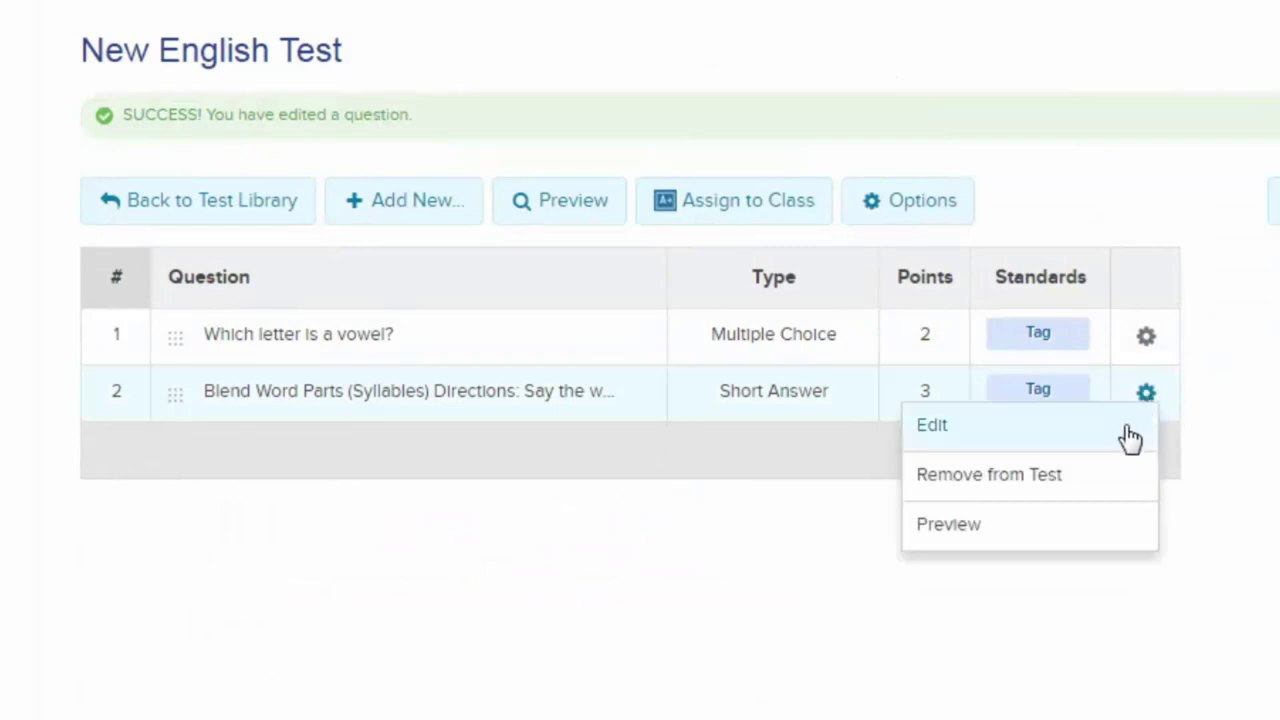
{"action": "left_click_drag", "start_coordinate": [180, 320], "coordinate": [182, 255]}
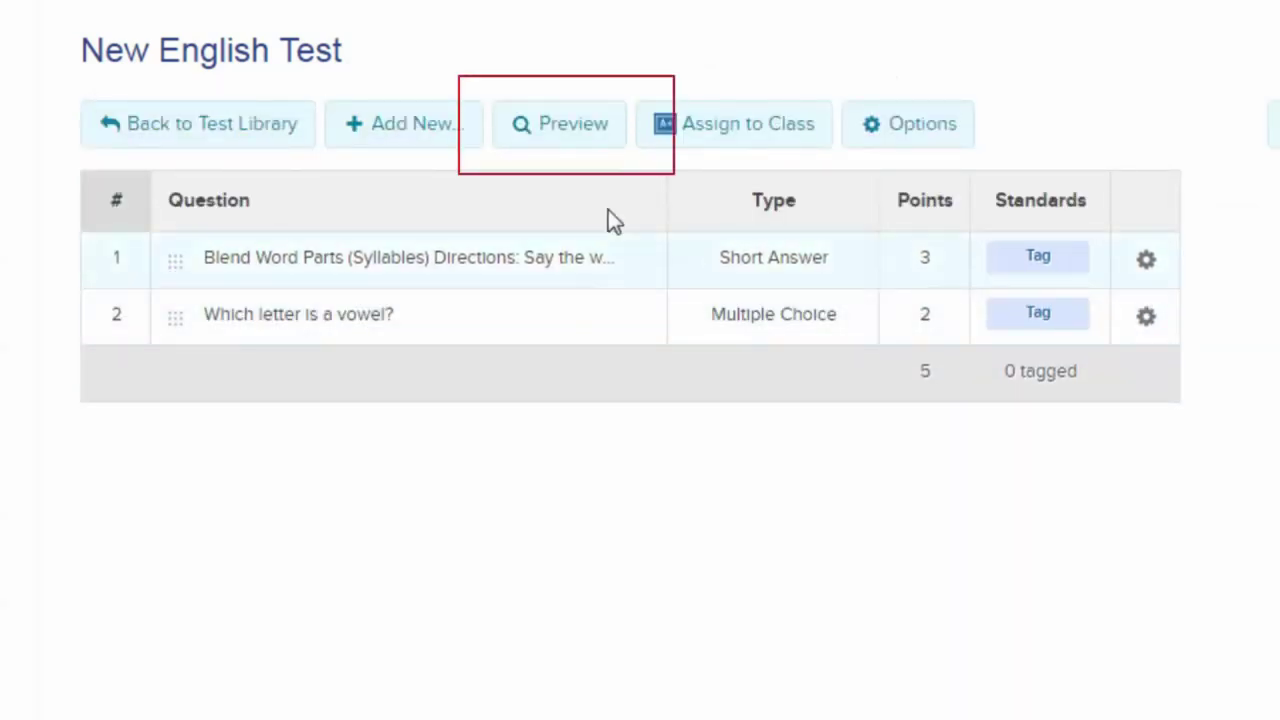
{"action": "left_click", "coordinate": [580, 123]}
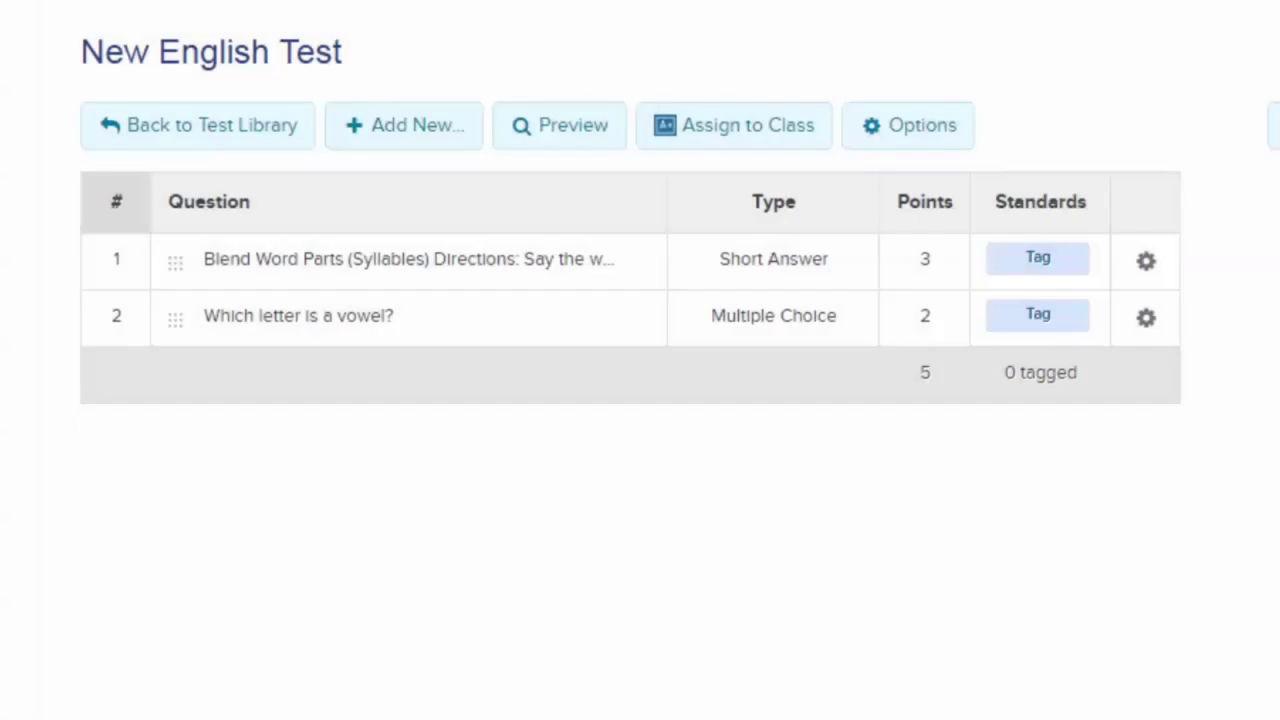
Step: Assign New English Test to the class for All Students with Turn off/on manually scheduling
{"action": "left_click", "coordinate": [714, 141]}
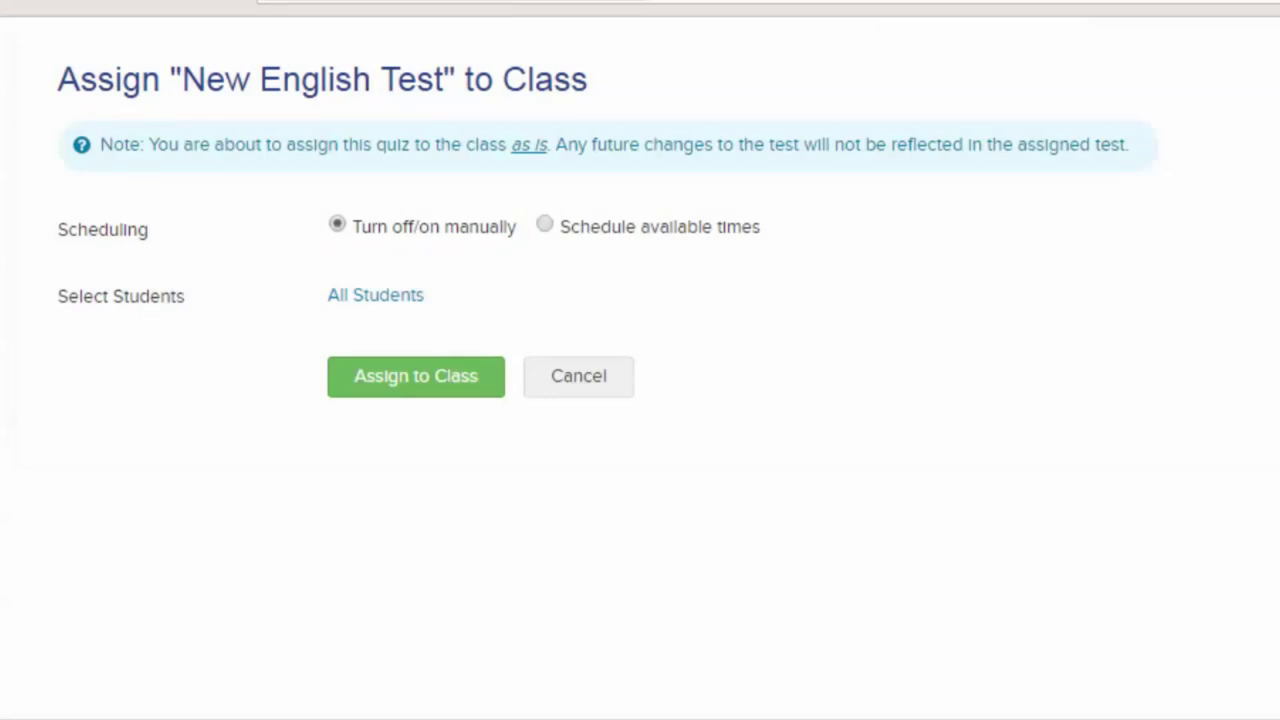
{"action": "left_click", "coordinate": [546, 226]}
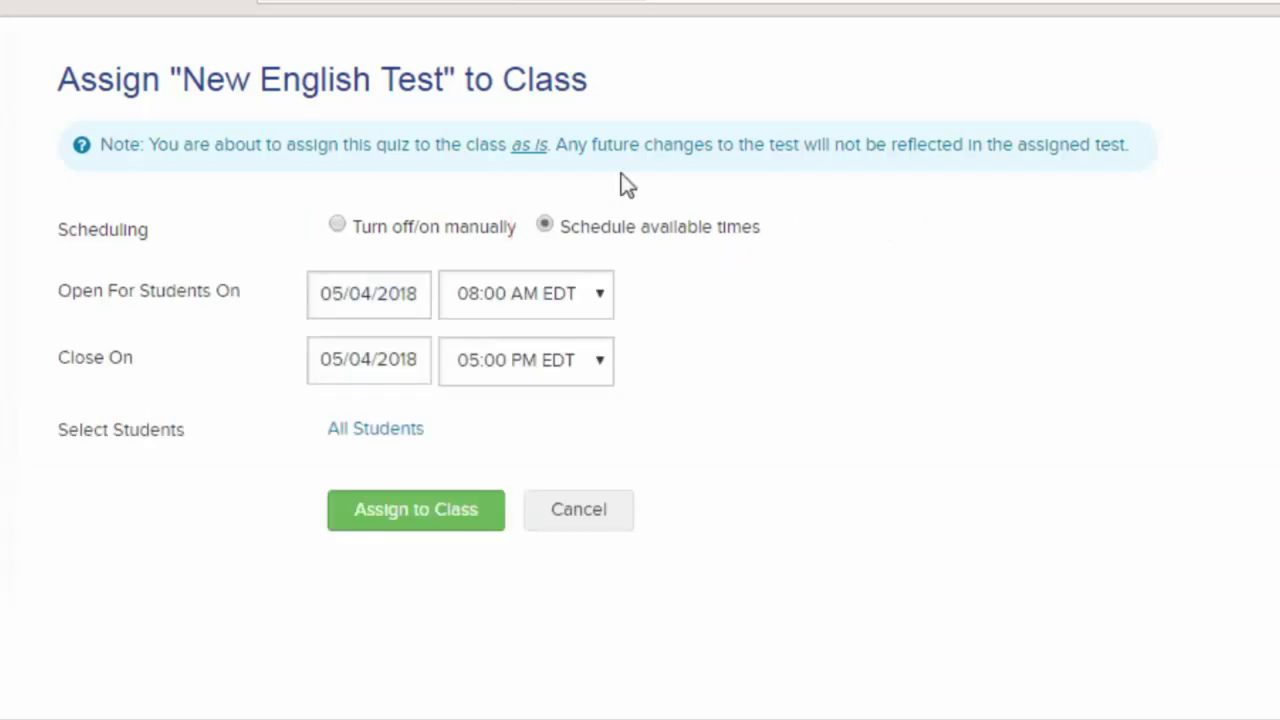
{"action": "left_click", "coordinate": [339, 225]}
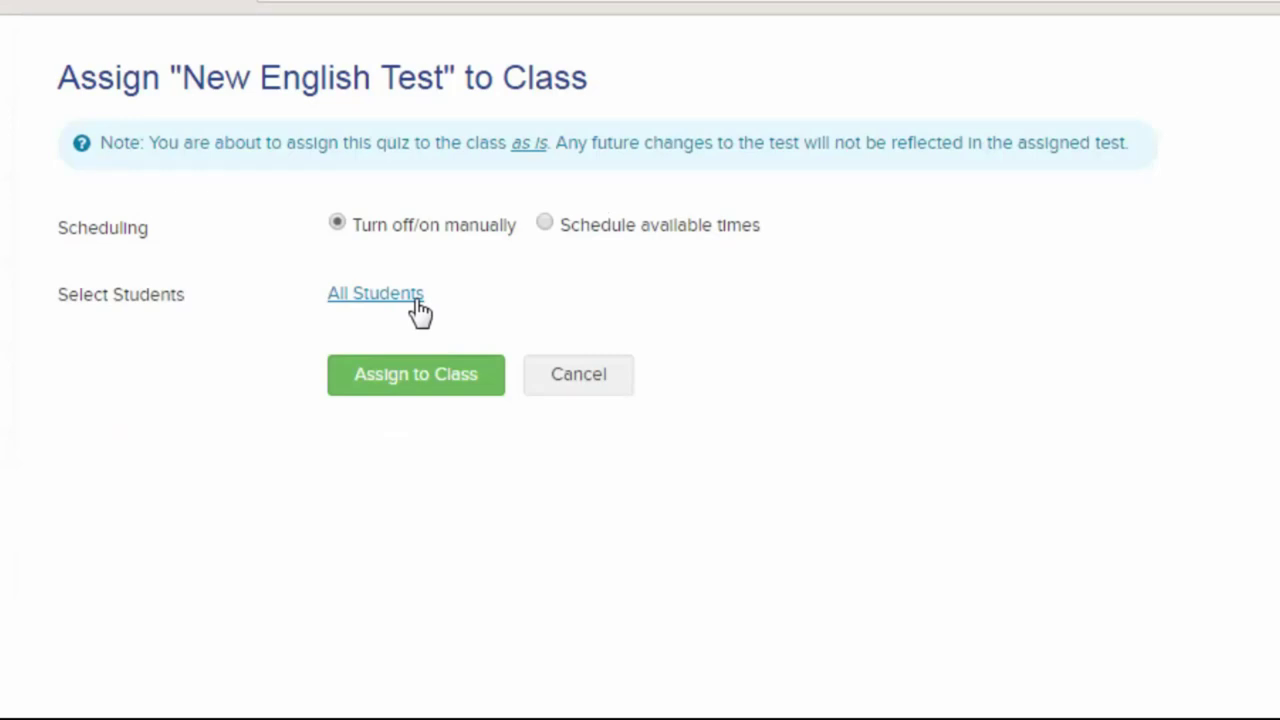
{"action": "left_click", "coordinate": [419, 309]}
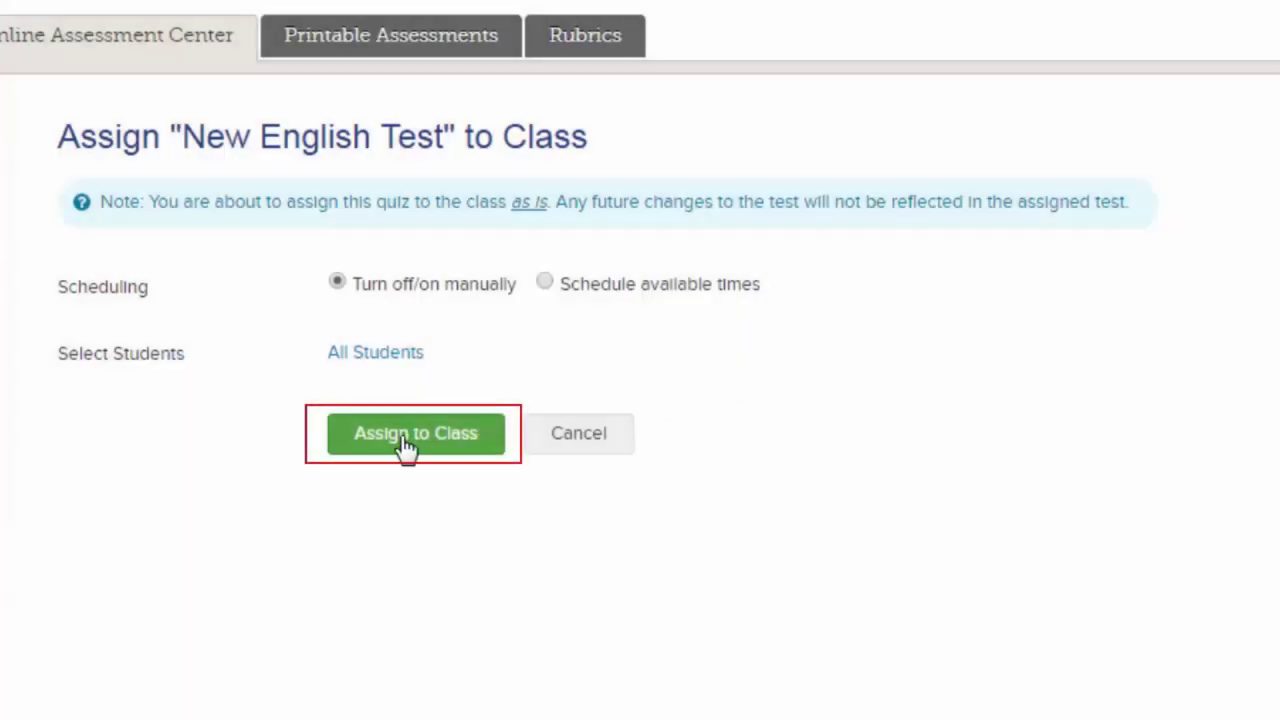
{"action": "left_click", "coordinate": [405, 445]}
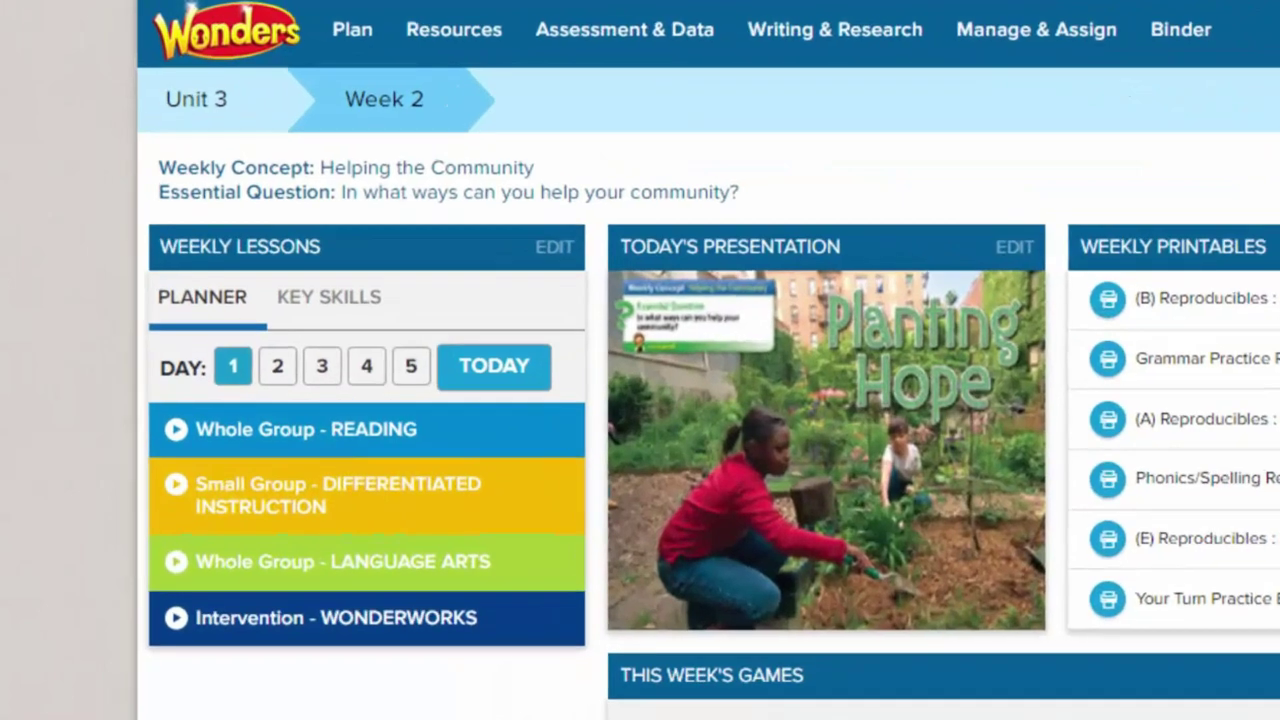
Step: Open the class's assigned tests and update the schedule of Test Quiz with Turn off/on manually and status Open
{"action": "left_click", "coordinate": [676, 41]}
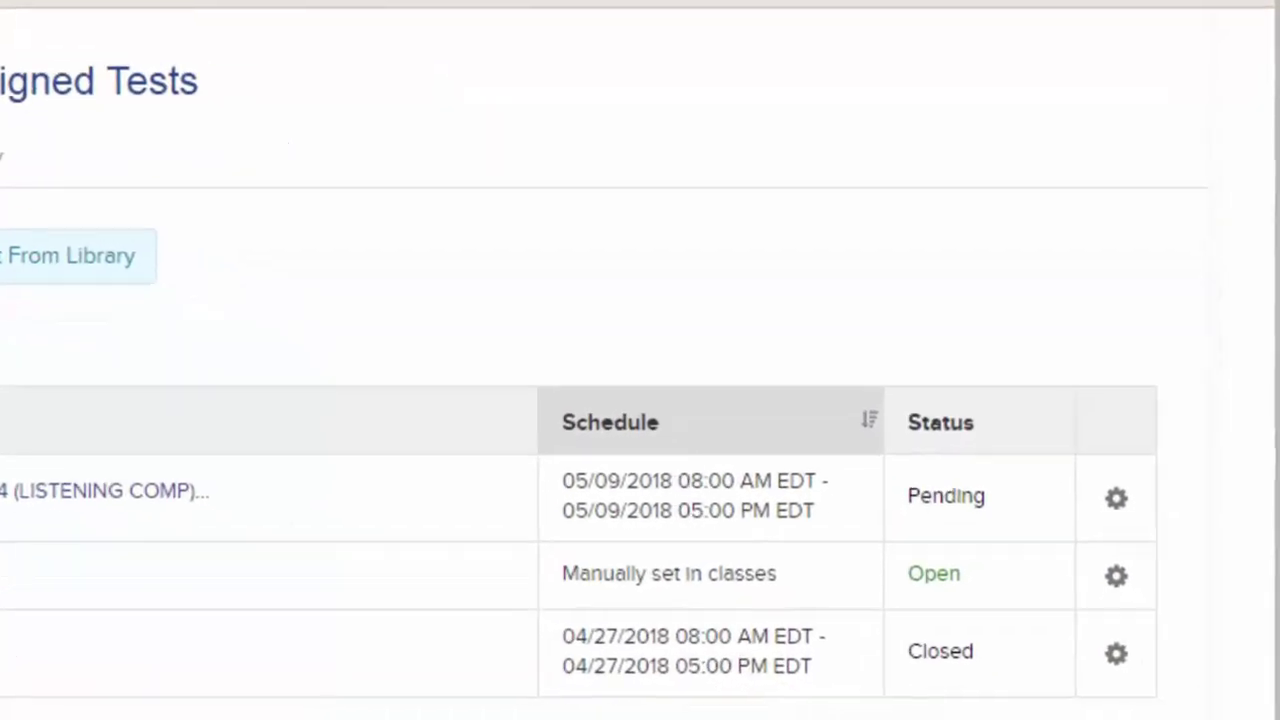
{"action": "left_click", "coordinate": [1088, 541]}
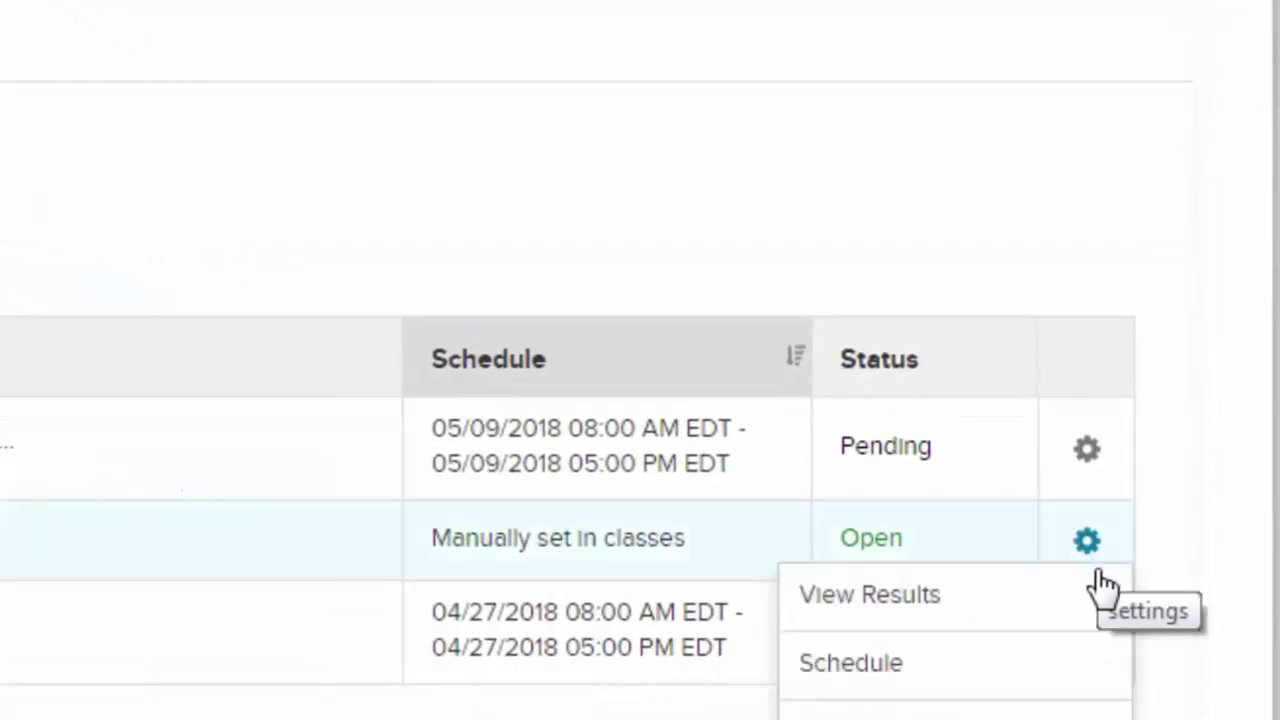
{"action": "left_click", "coordinate": [1095, 678]}
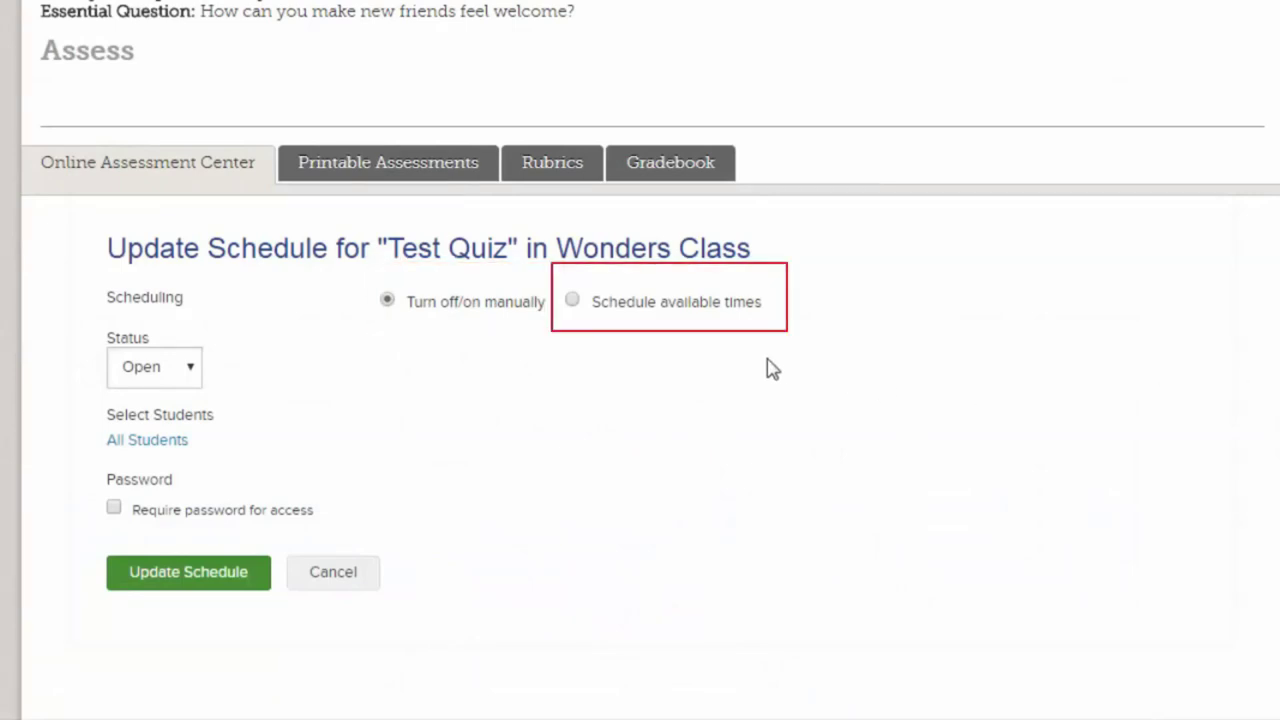
{"action": "left_click", "coordinate": [573, 302]}
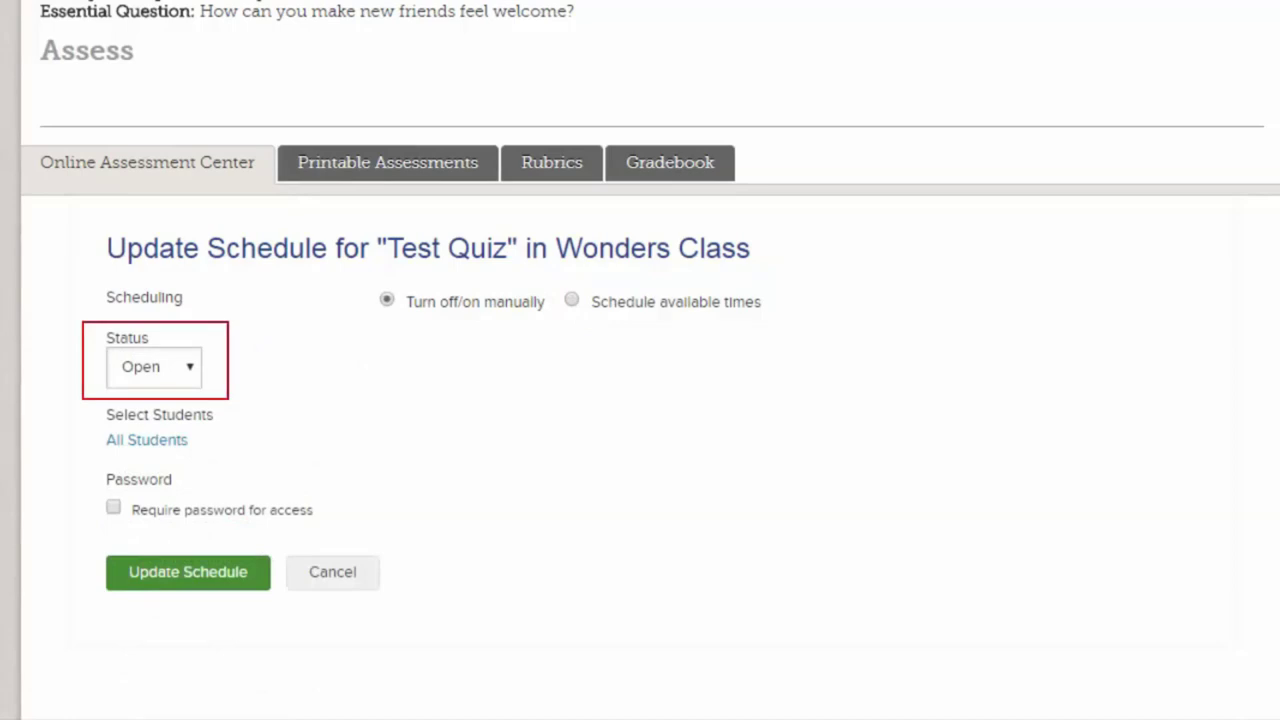
{"action": "left_click", "coordinate": [182, 596]}
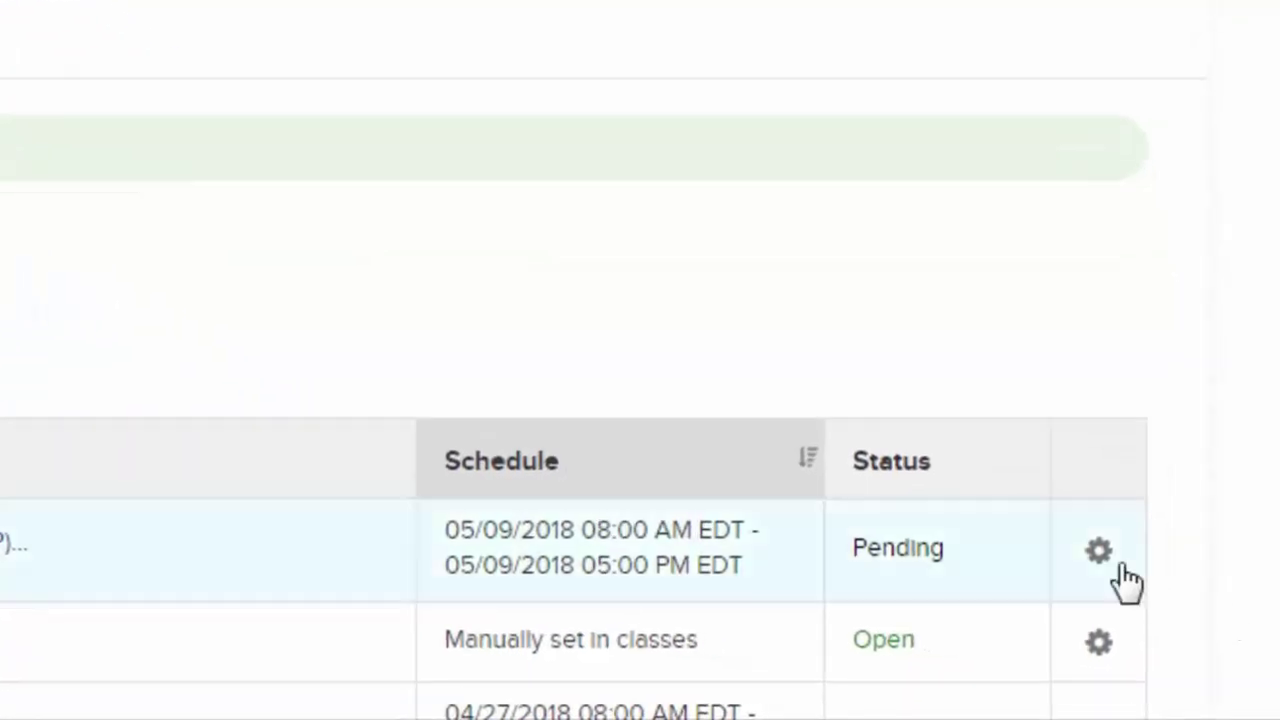
Step: Check the Schedule and Unassign options of the pending Test 2 Benchmark Assessment, and open My Test Library
{"action": "left_click", "coordinate": [1170, 617]}
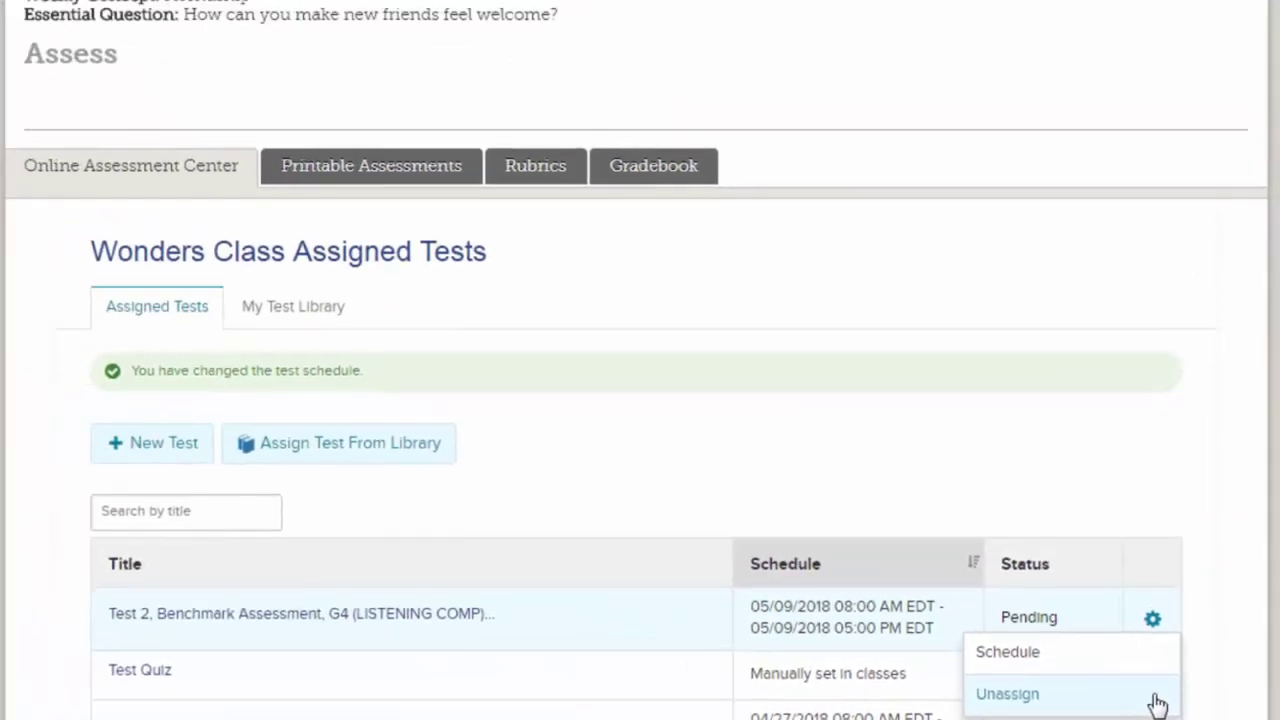
{"action": "left_click", "coordinate": [1105, 690]}
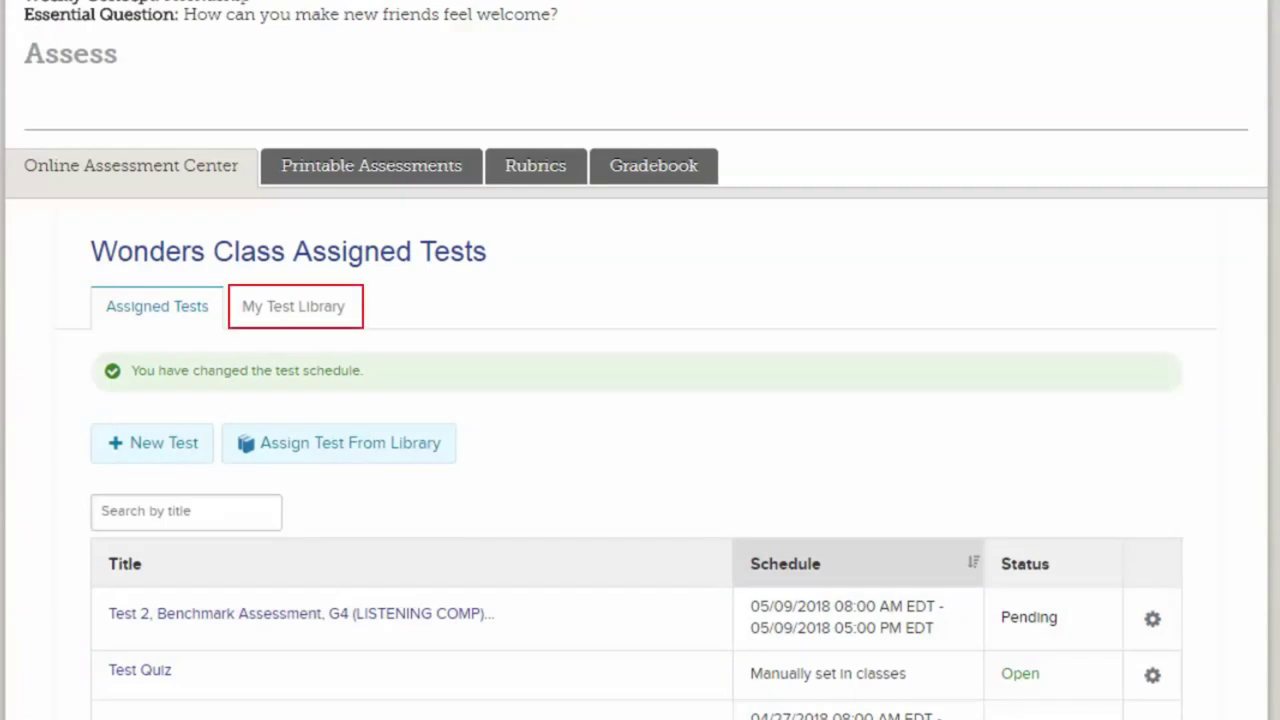
{"action": "left_click", "coordinate": [293, 306]}
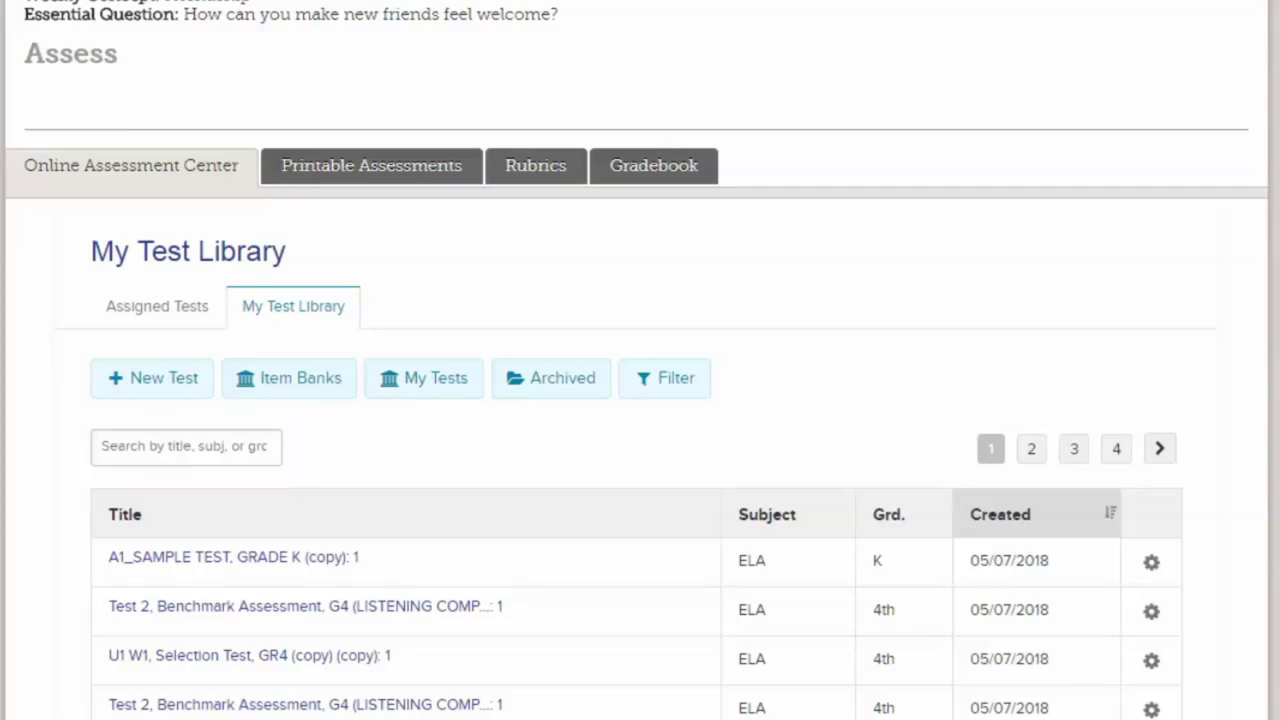
Step: Assign A1_SAMPLE TEST, GRADE K (copy) to Wonders Class for All Students, available 05/08/2018 from 08:00 AM to 05:00 PM
{"action": "mouse_move", "coordinate": [408, 392]}
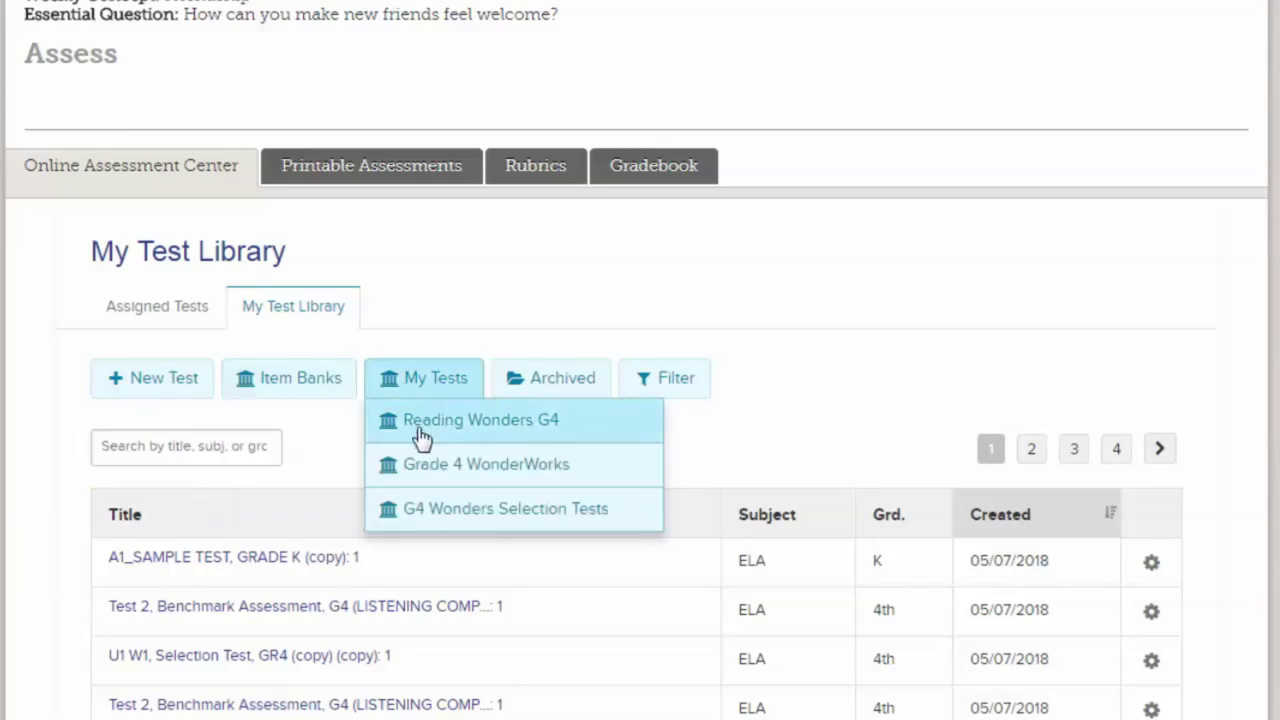
{"action": "left_click", "coordinate": [421, 420]}
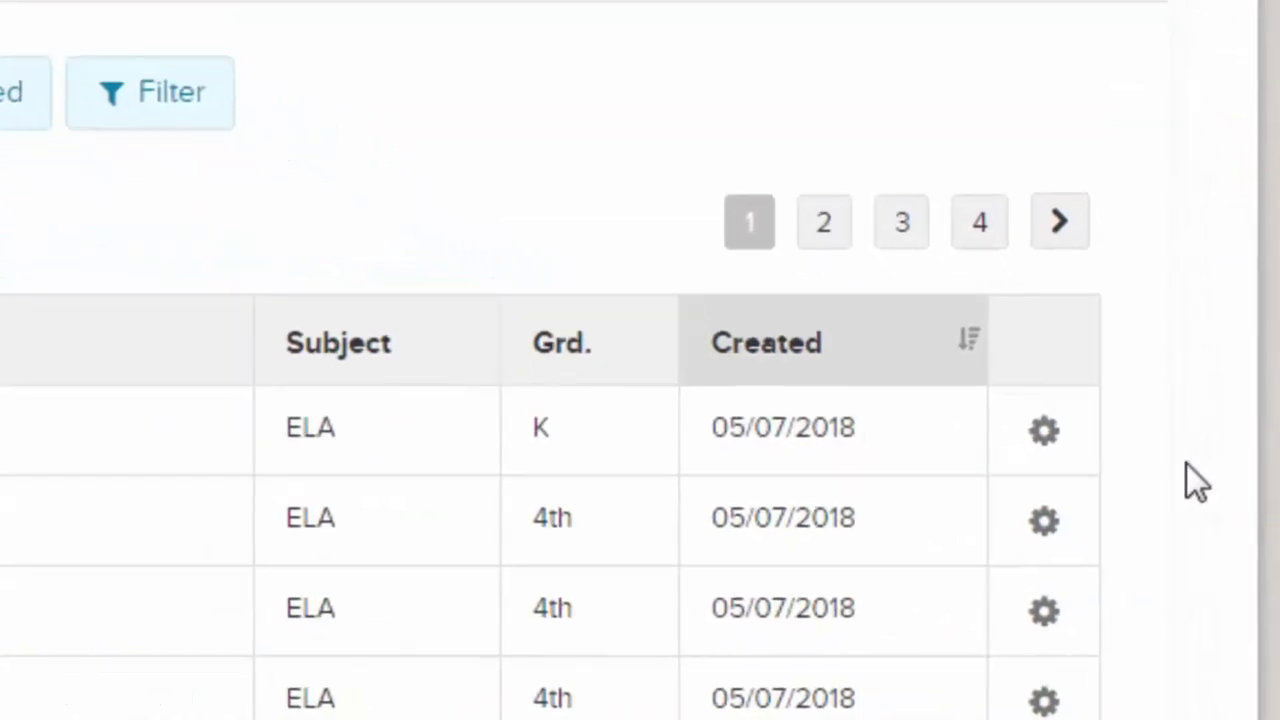
{"action": "left_click", "coordinate": [1045, 432]}
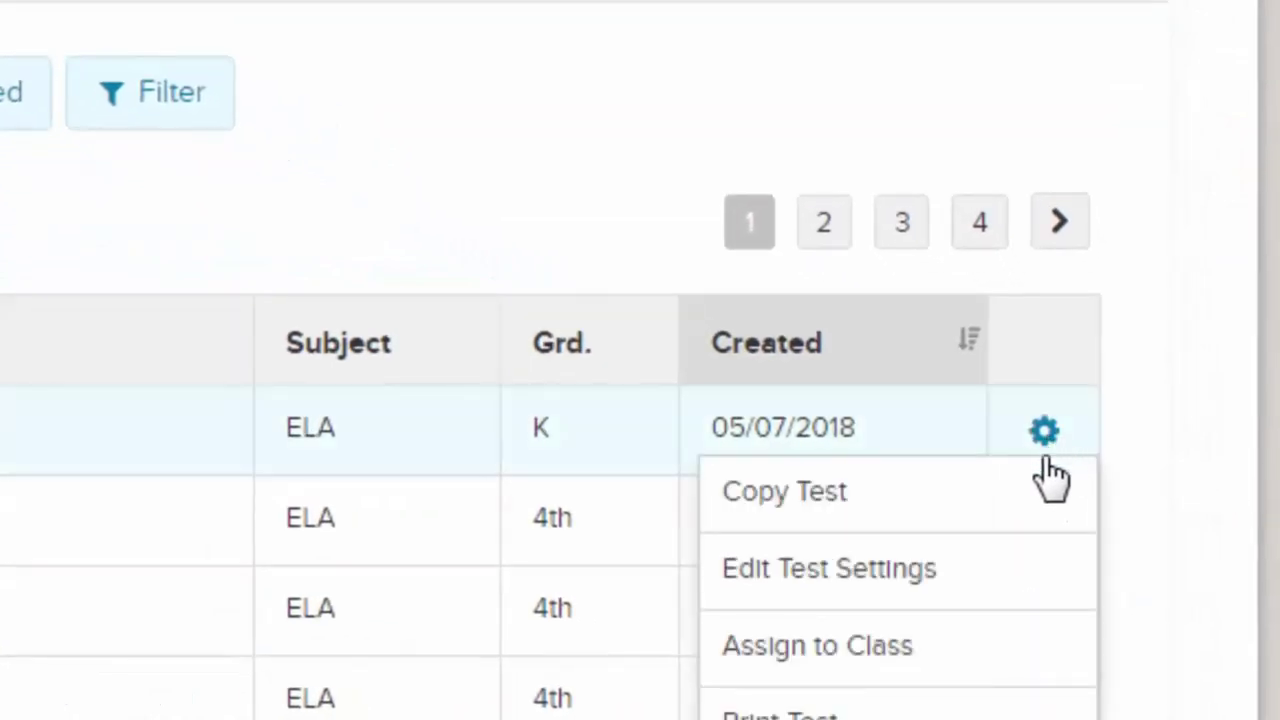
{"action": "left_click", "coordinate": [1013, 660]}
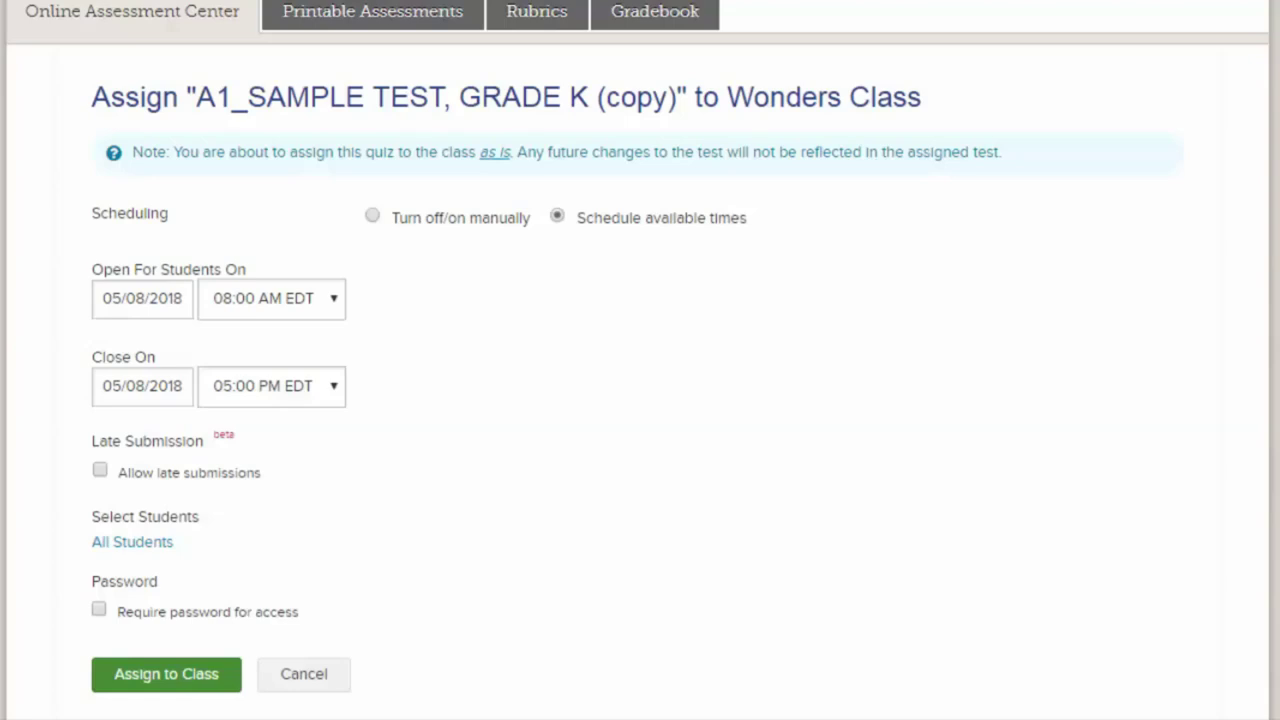
{"action": "left_click", "coordinate": [105, 543]}
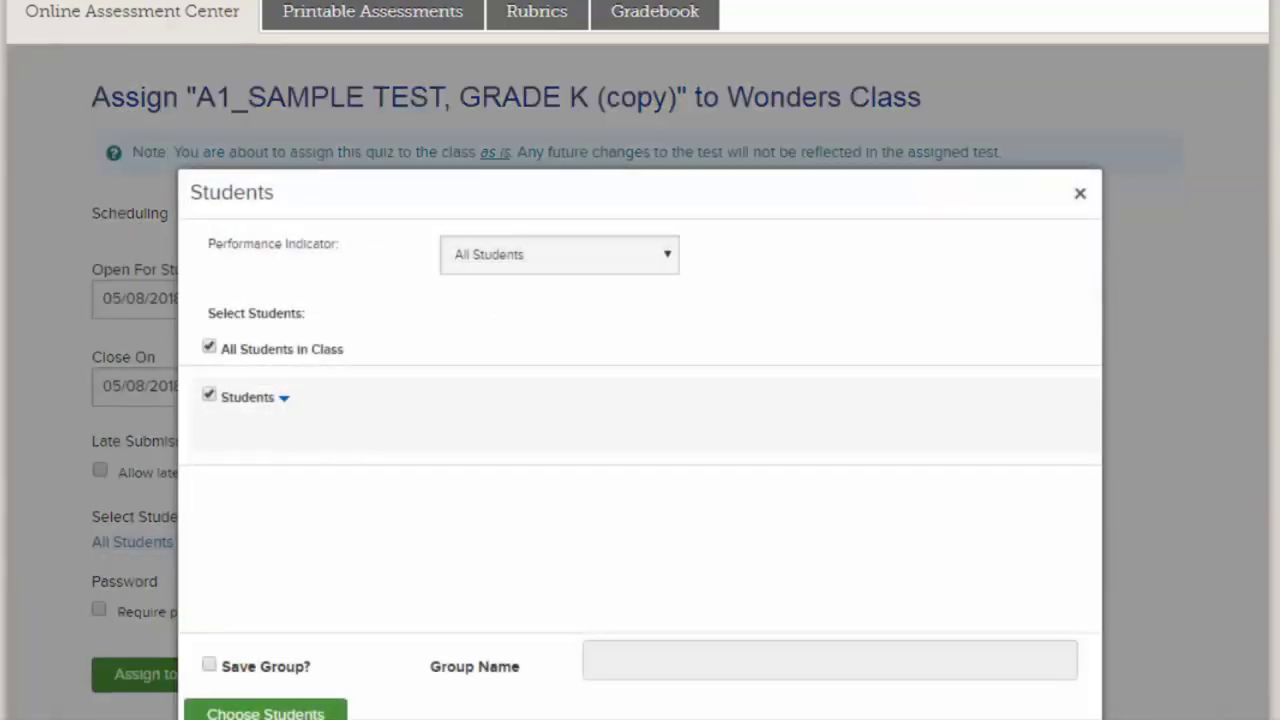
{"action": "left_click", "coordinate": [285, 399]}
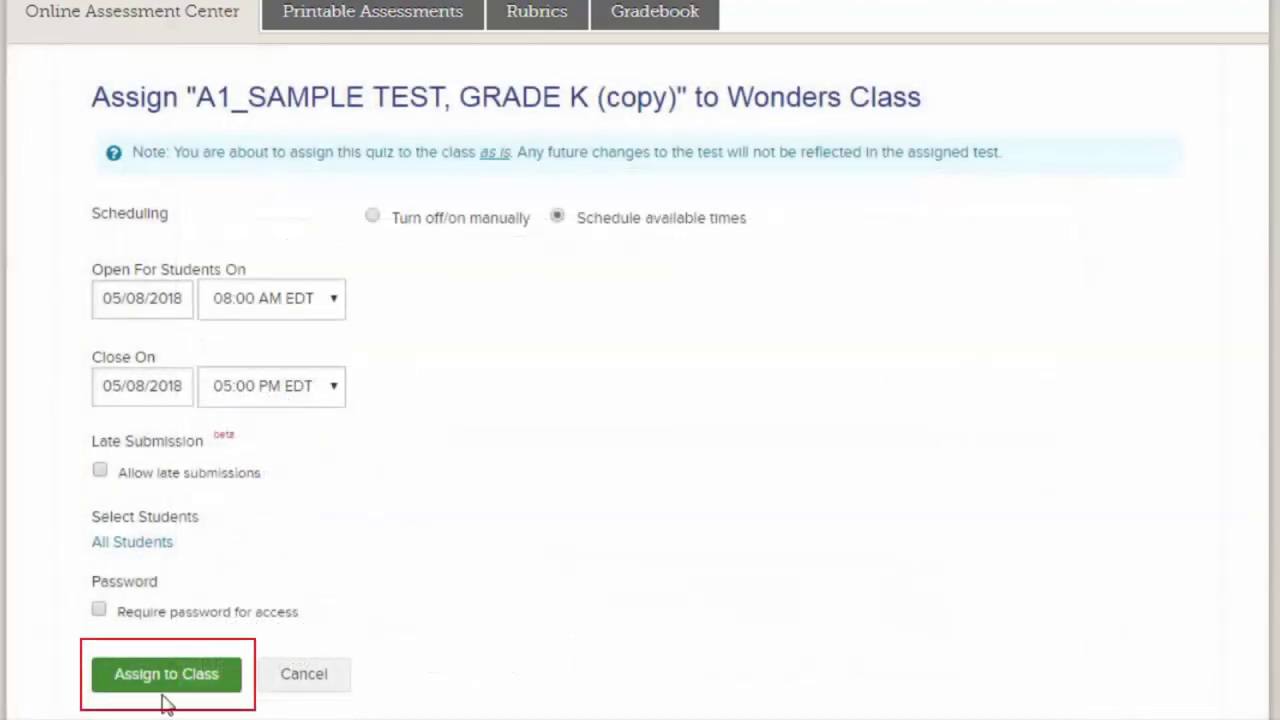
{"action": "left_click", "coordinate": [163, 686]}
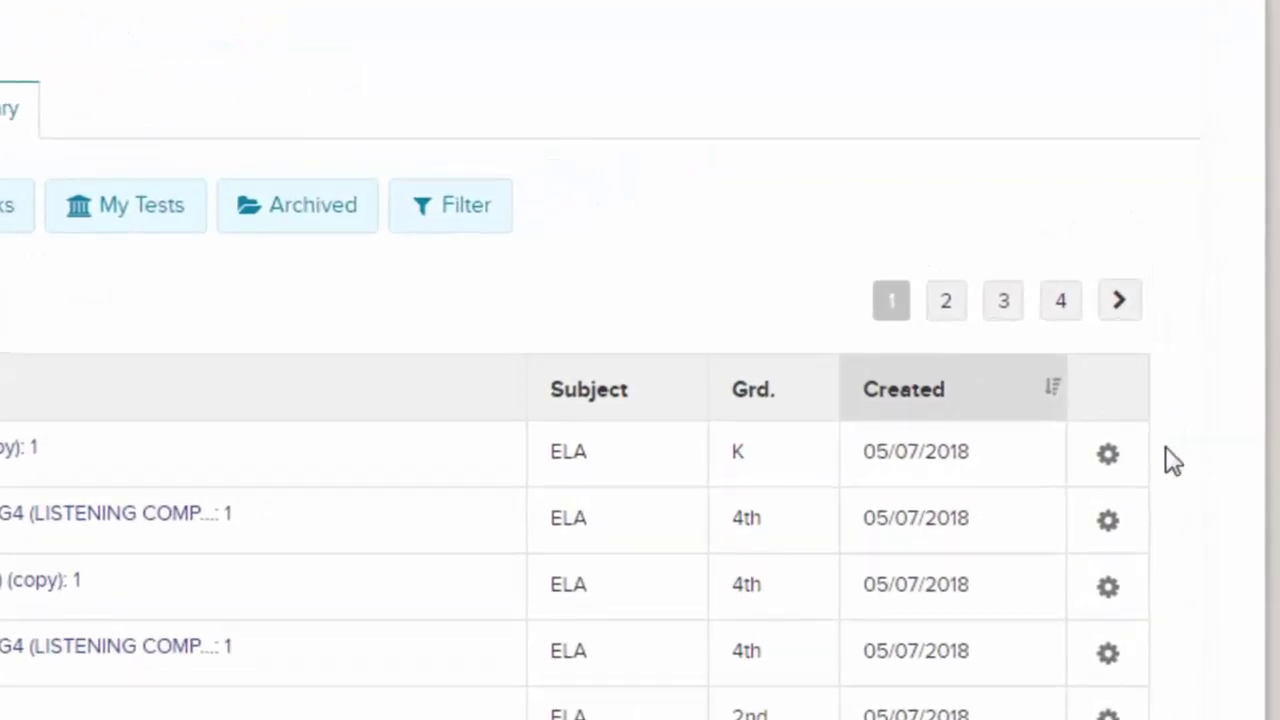
Step: Check the sample test's library options and view the results of an open, manually scheduled assigned test
{"action": "left_click", "coordinate": [1113, 440]}
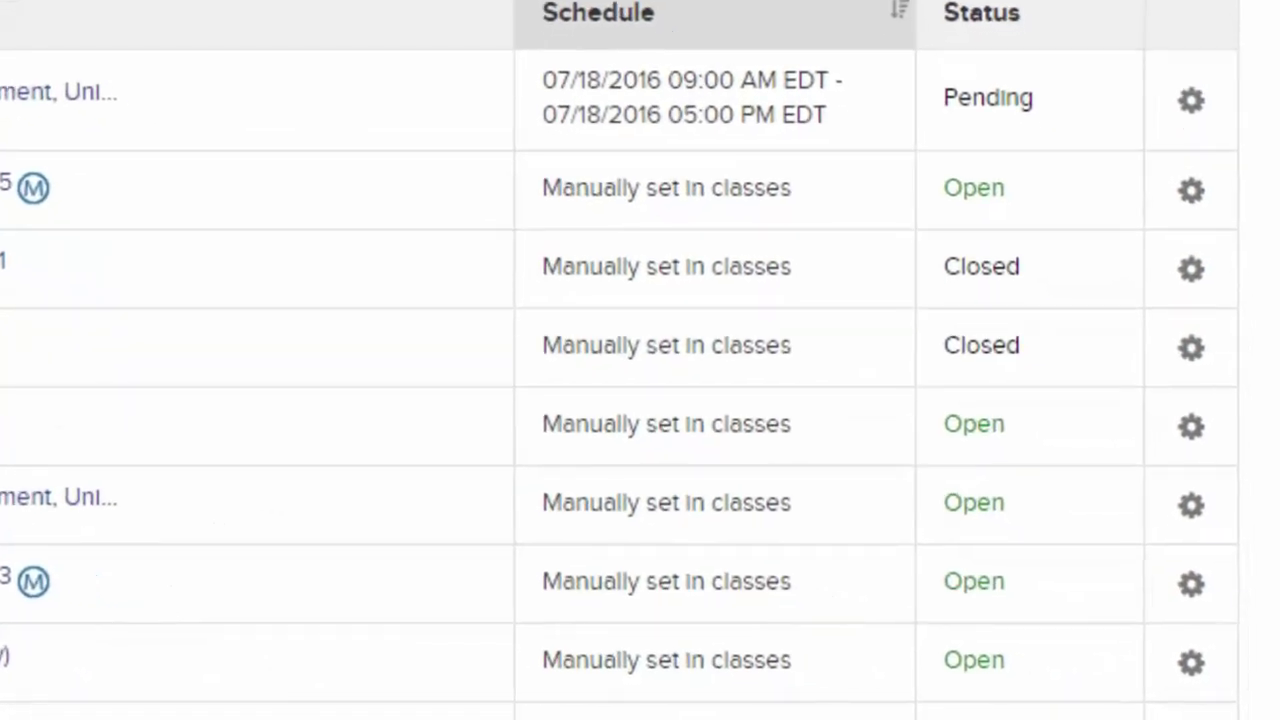
{"action": "left_click", "coordinate": [1191, 426]}
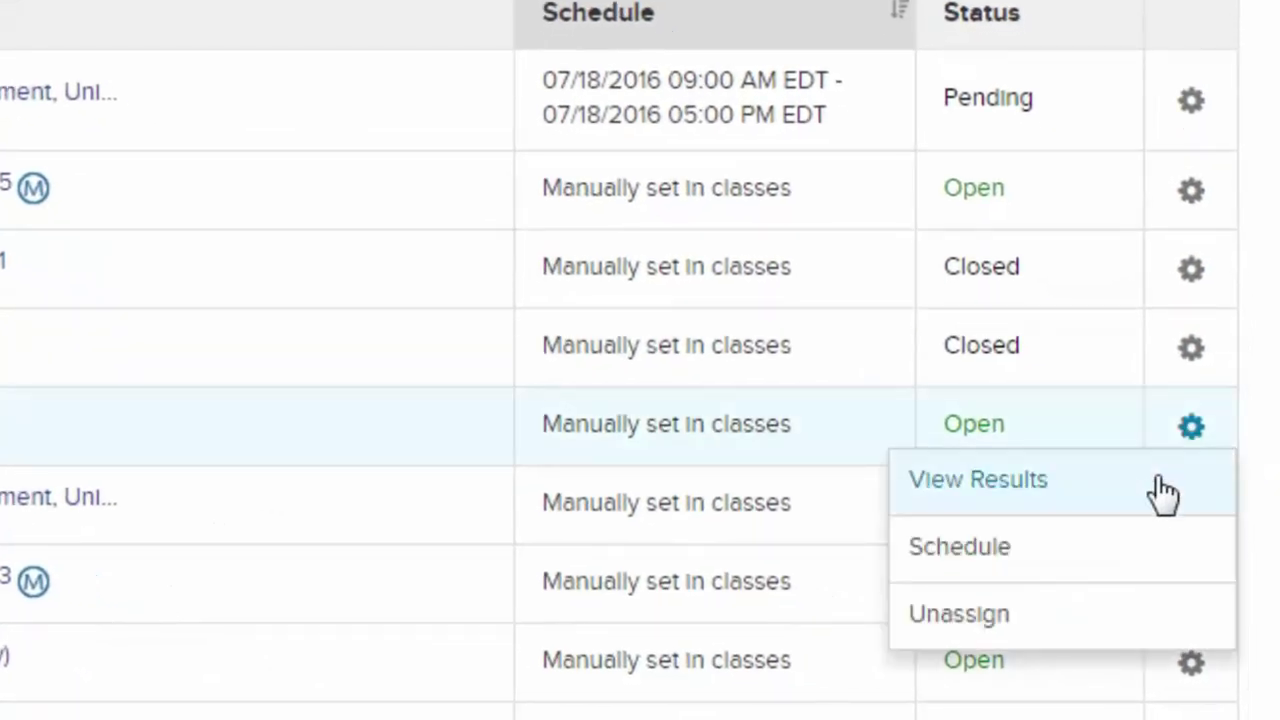
{"action": "left_click", "coordinate": [1162, 490]}
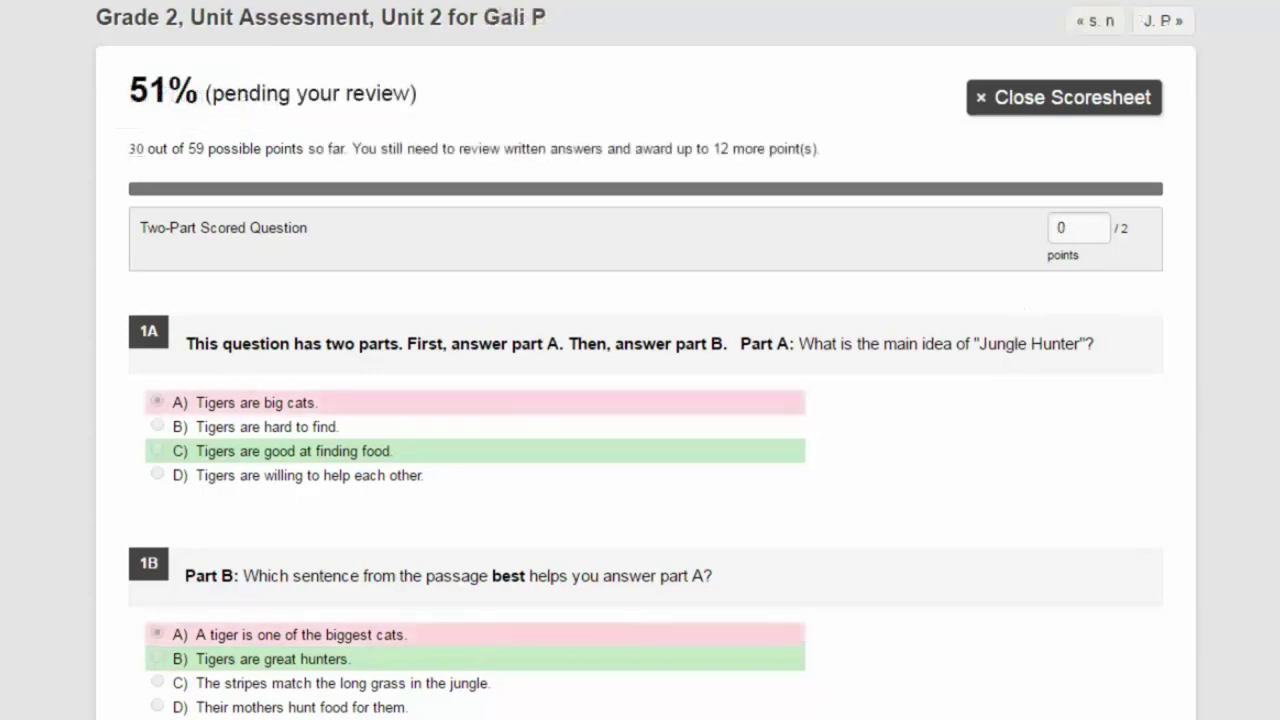
Step: Review the student's scoresheet for Grade 2, Unit Assessment, Unit 2 and enter 9 points for question 7
{"action": "scroll", "coordinate": [646, 360], "scroll_direction": "down", "scroll_amount": 3}
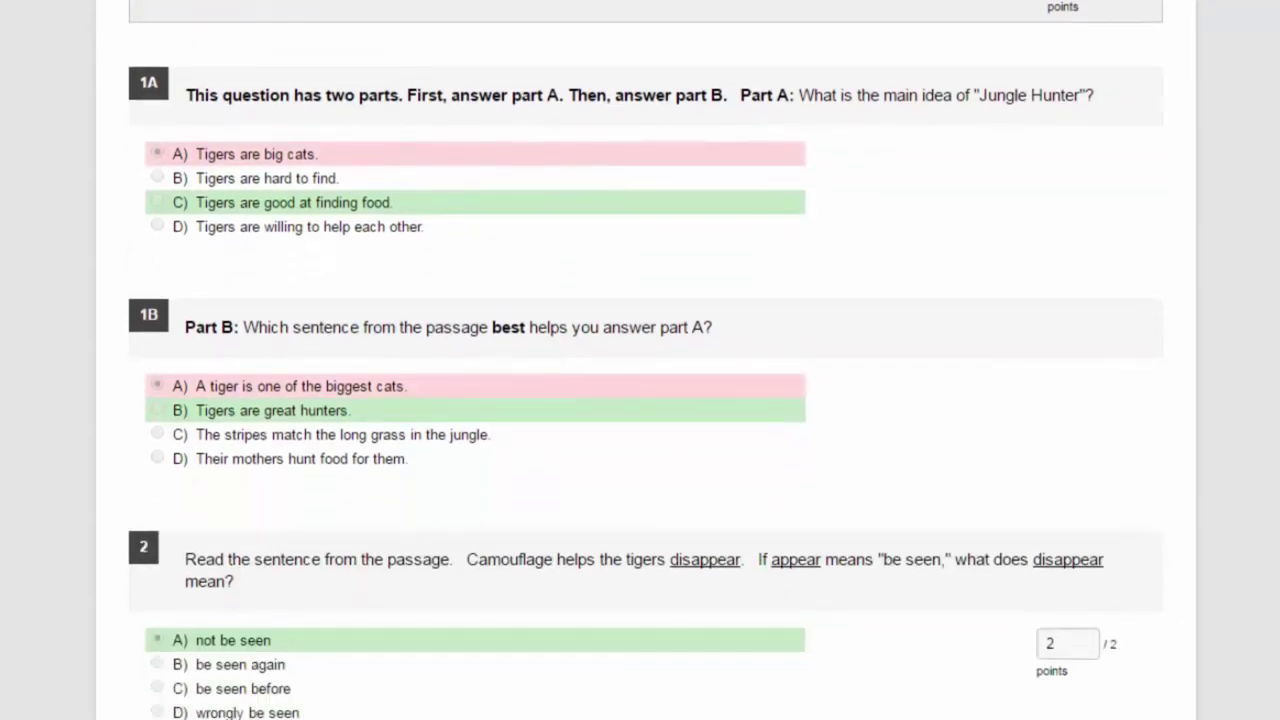
{"action": "scroll", "coordinate": [646, 360], "scroll_direction": "down", "scroll_amount": 9}
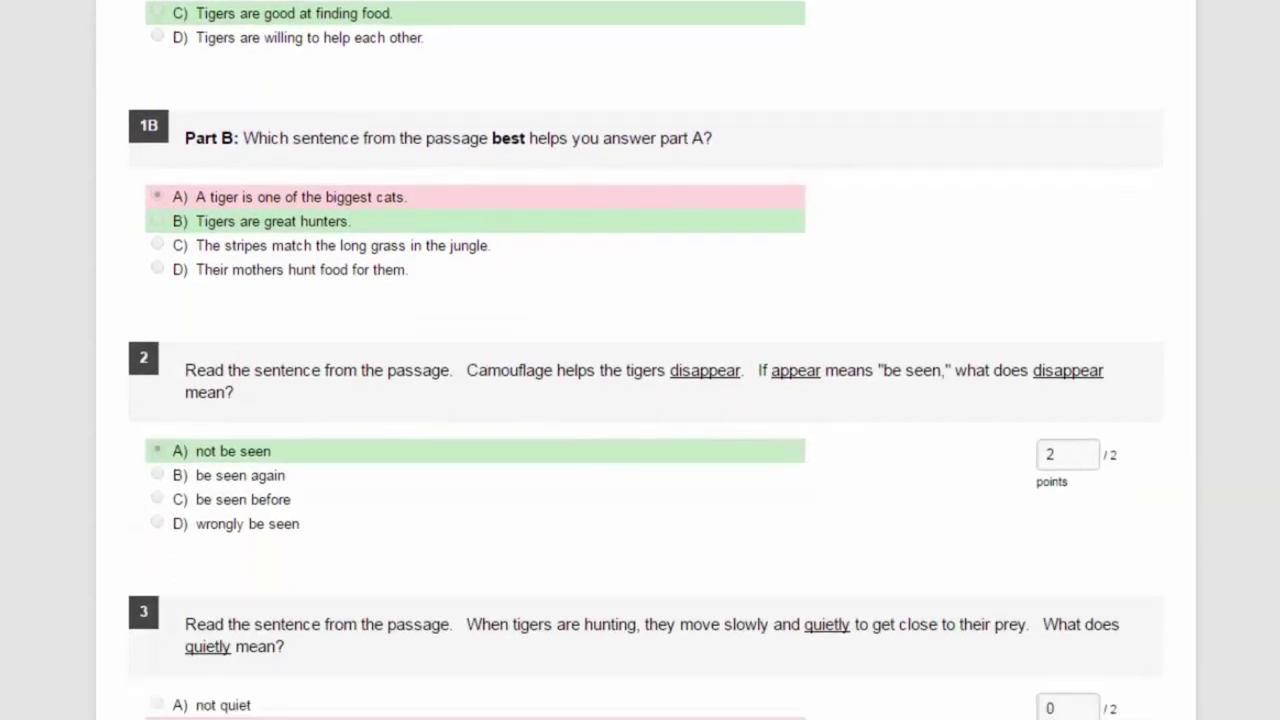
{"action": "scroll", "coordinate": [646, 360], "scroll_direction": "down", "scroll_amount": 1}
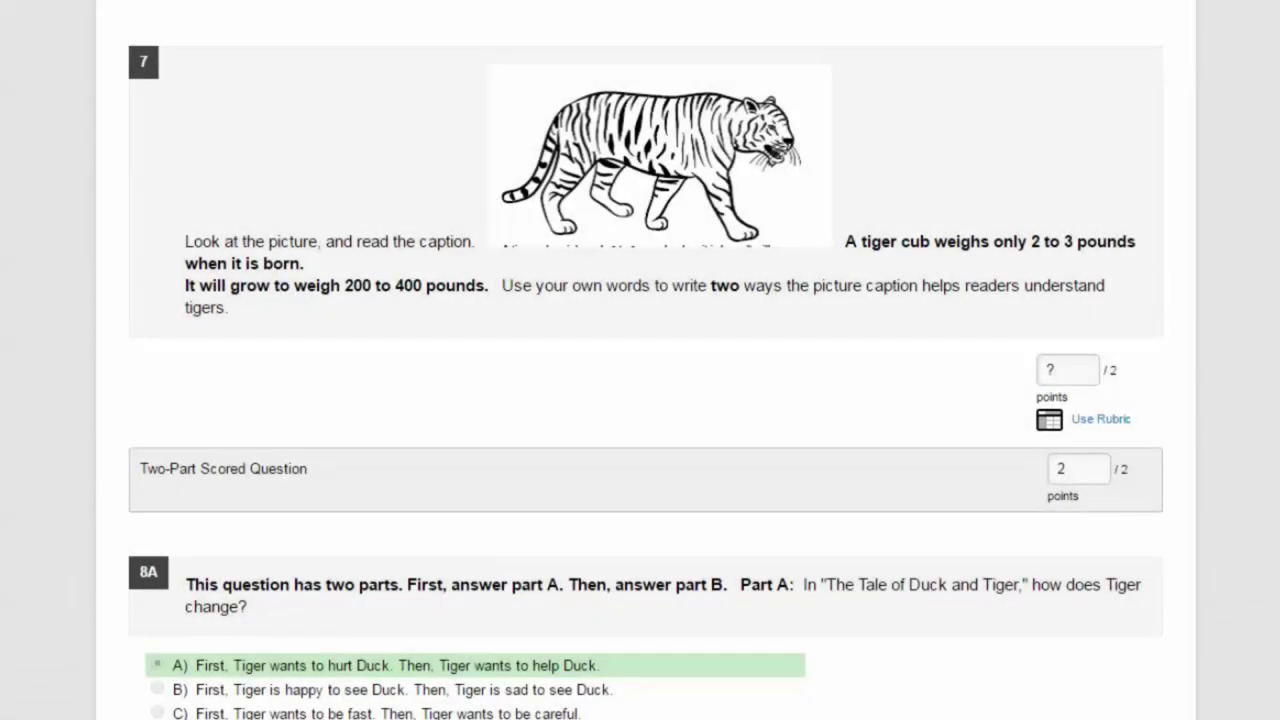
{"action": "left_click", "coordinate": [1051, 370]}
{"action": "type", "text": "9"}
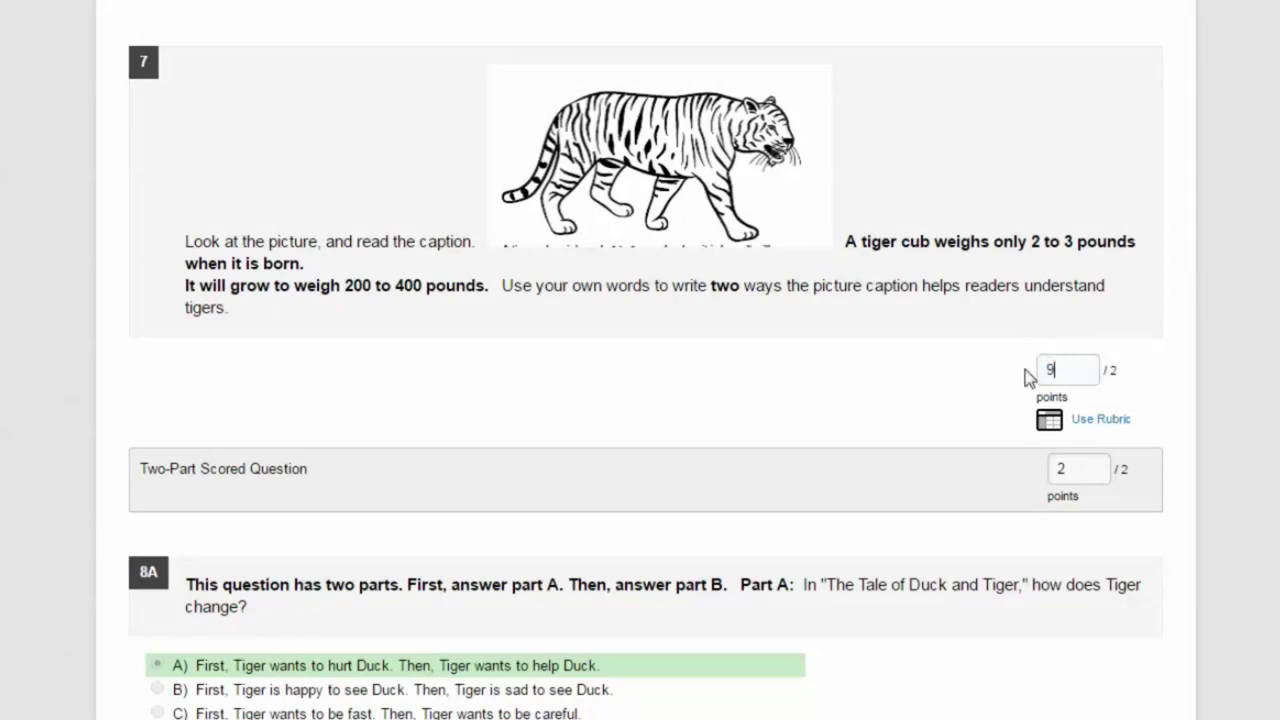
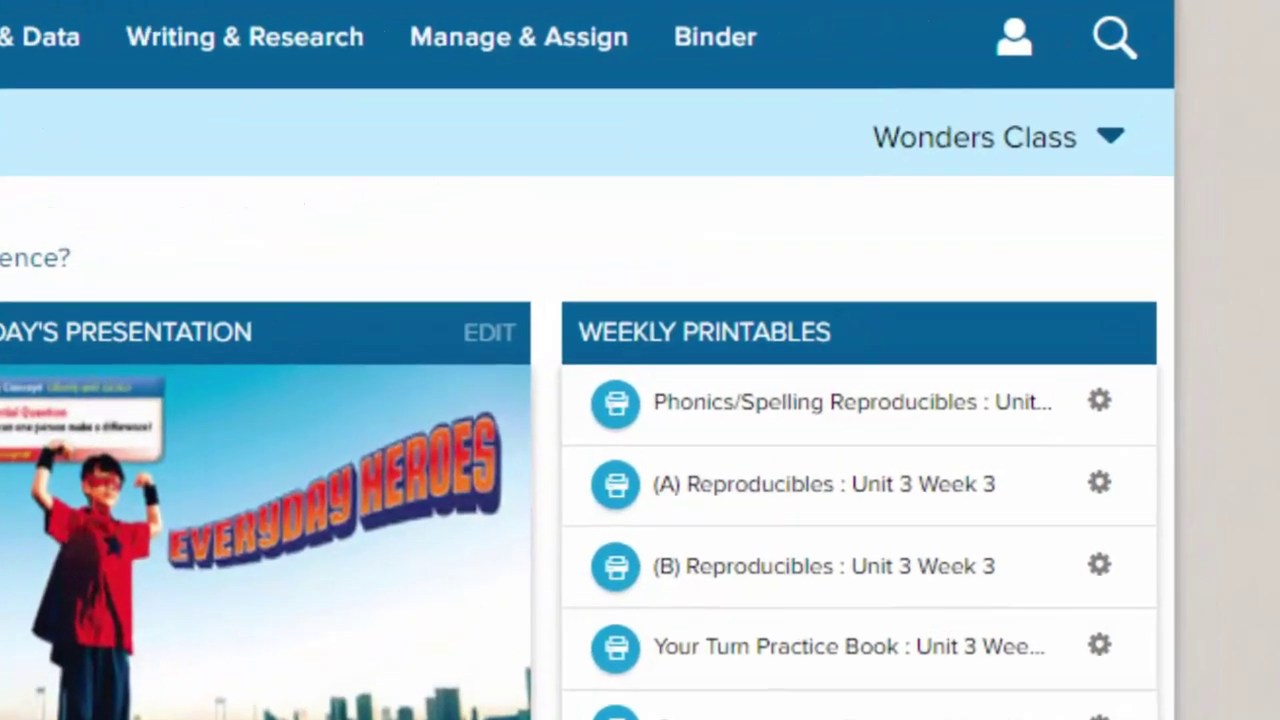
Step: Make a new assignment named Worksheet with the instructions "Complete the attached worksheet and submit your results."
{"action": "left_click", "coordinate": [630, 40]}
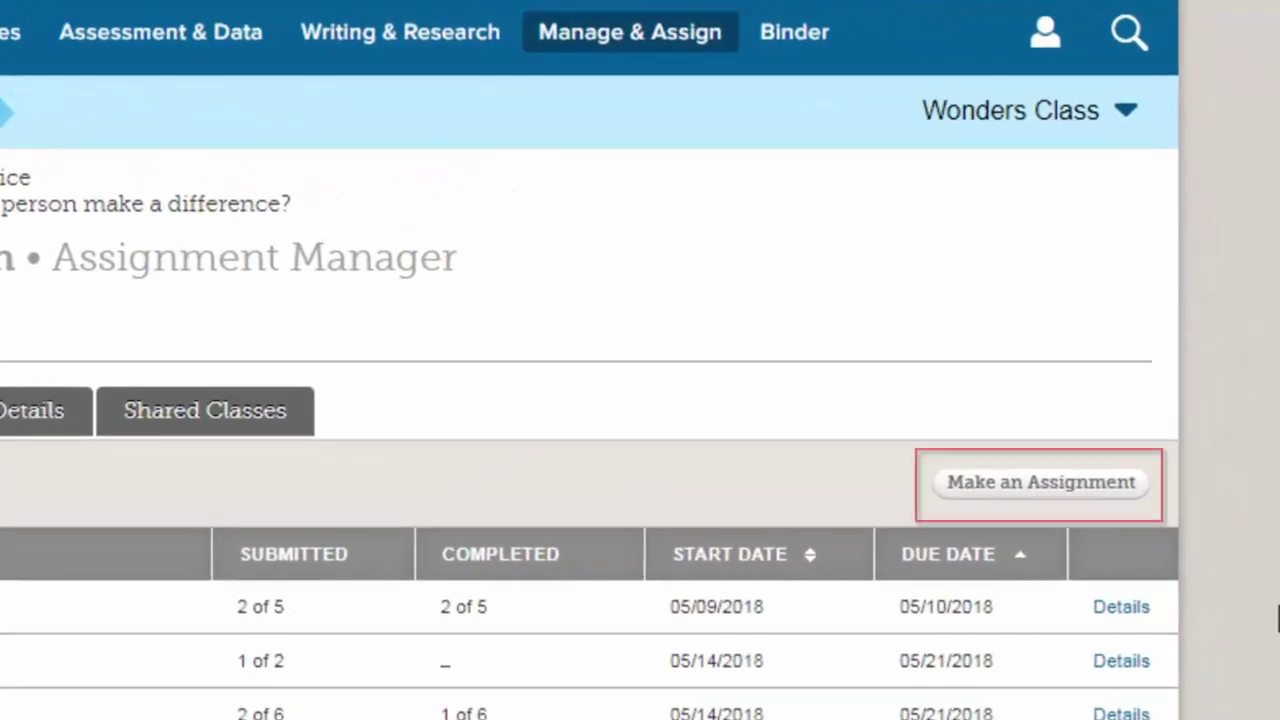
{"action": "left_click", "coordinate": [1030, 507]}
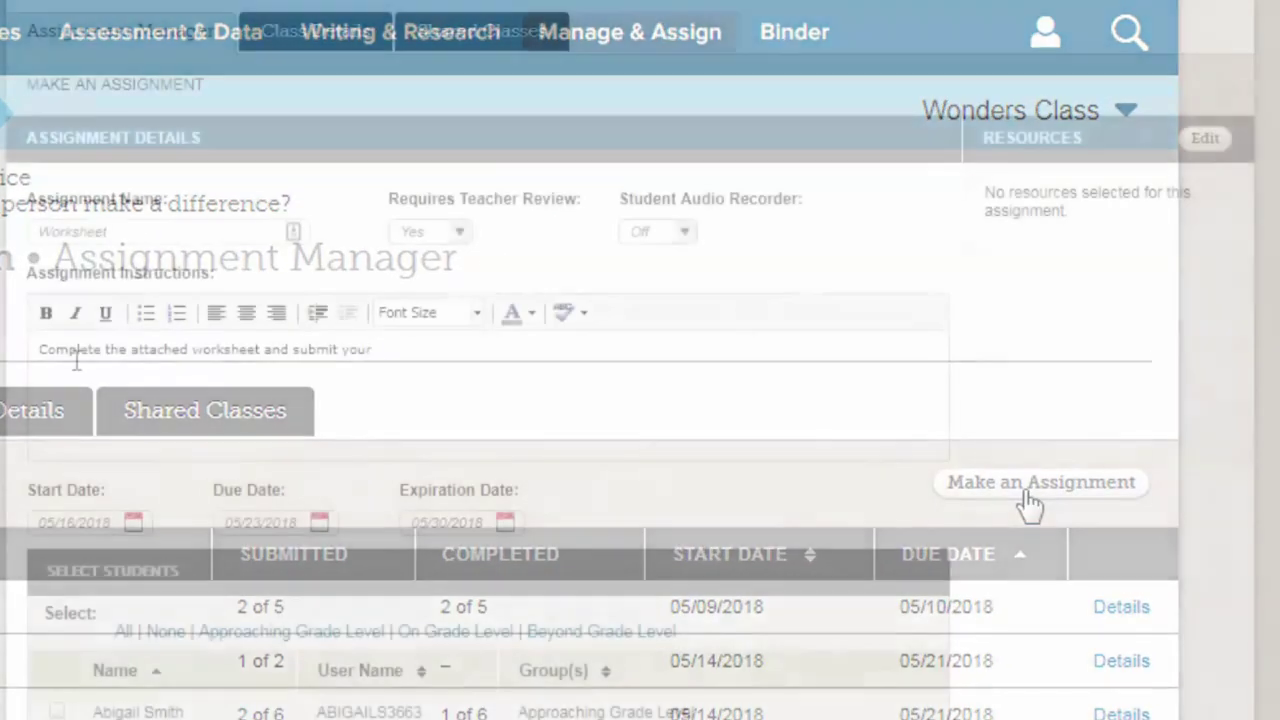
{"action": "type", "text": "results."}
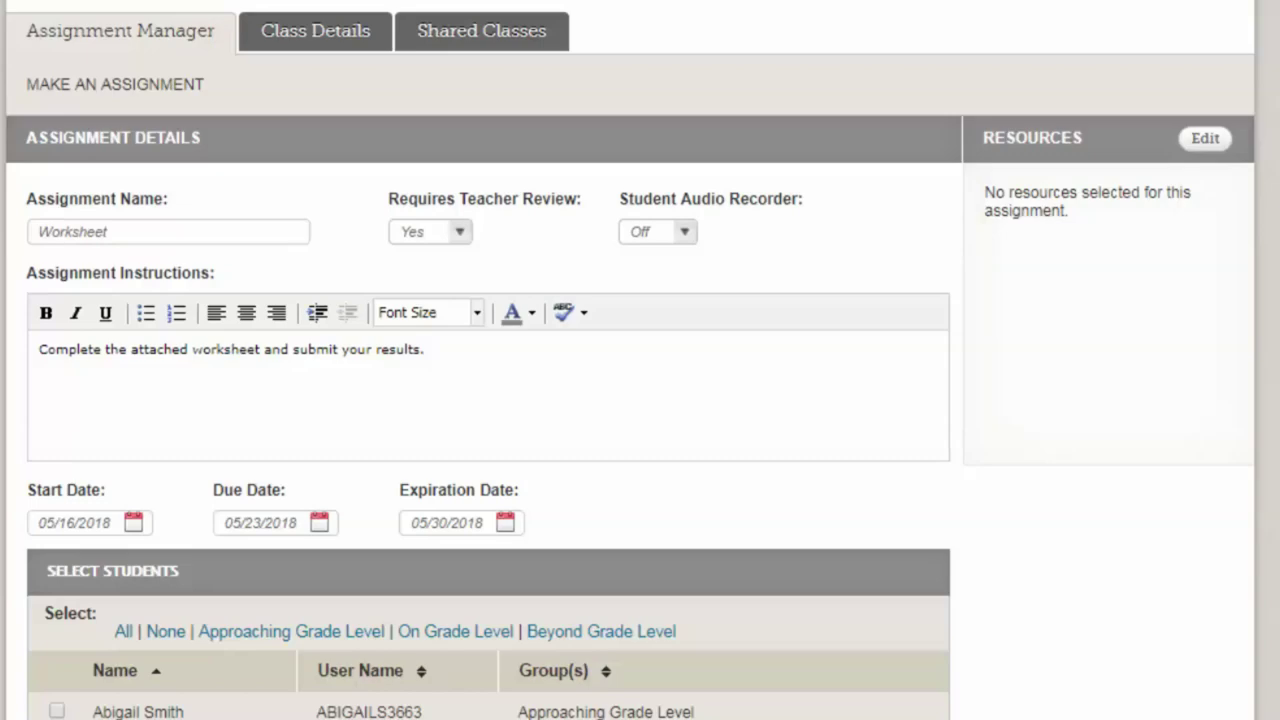
Step: Attach the Phonics/Spelling Reproducibles resource from My Favorites and assign Worksheet to all students
{"action": "left_click", "coordinate": [1208, 148]}
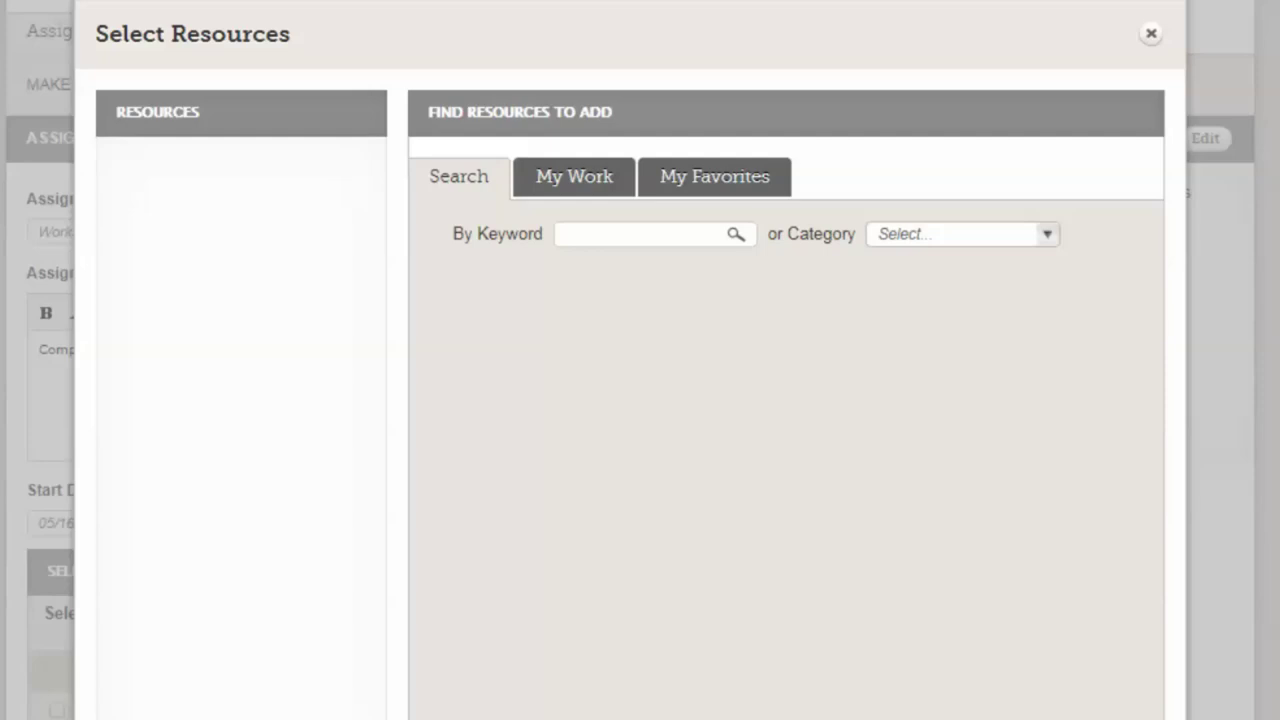
{"action": "left_click", "coordinate": [714, 176]}
{"action": "left_click", "coordinate": [1056, 464]}
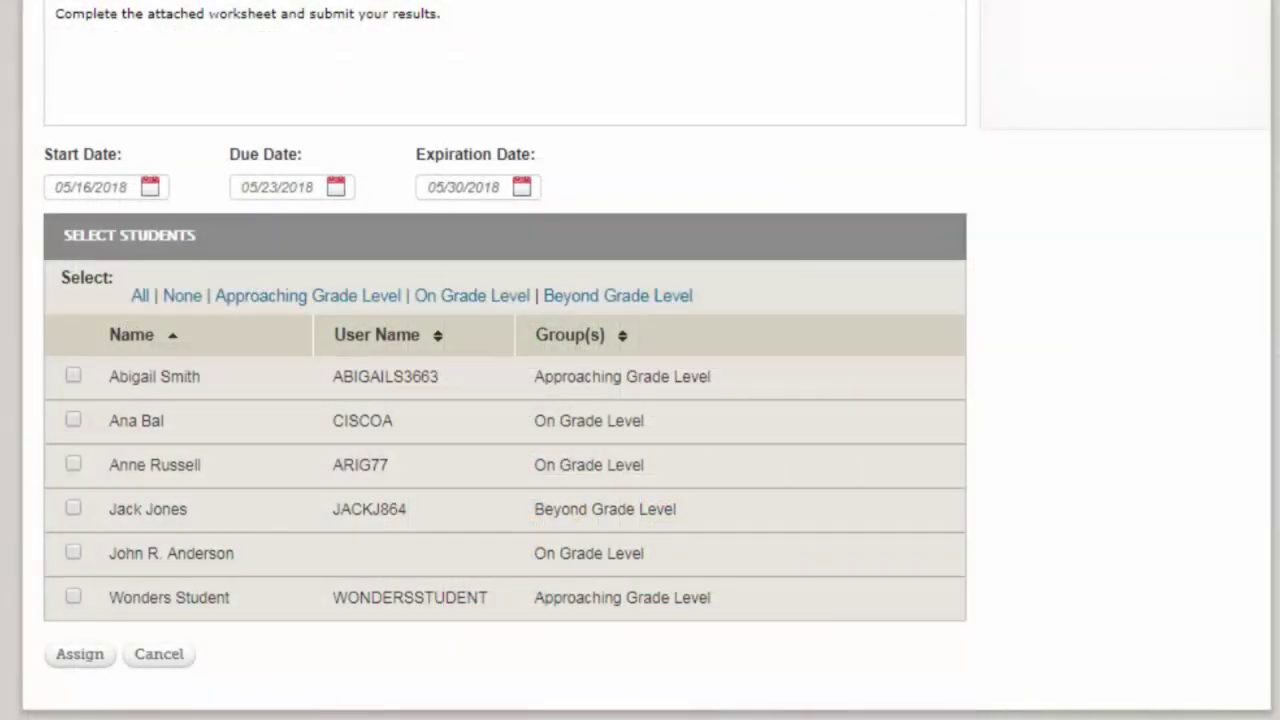
{"action": "left_click", "coordinate": [140, 298]}
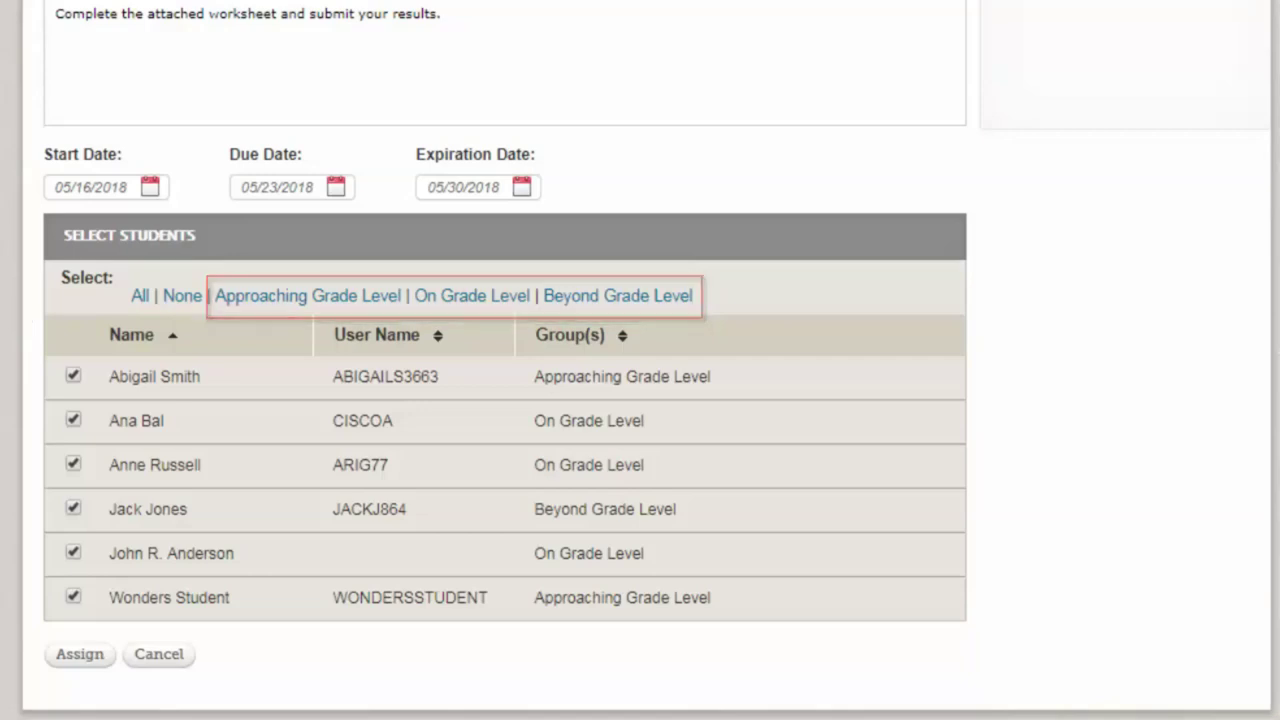
{"action": "left_click", "coordinate": [87, 663]}
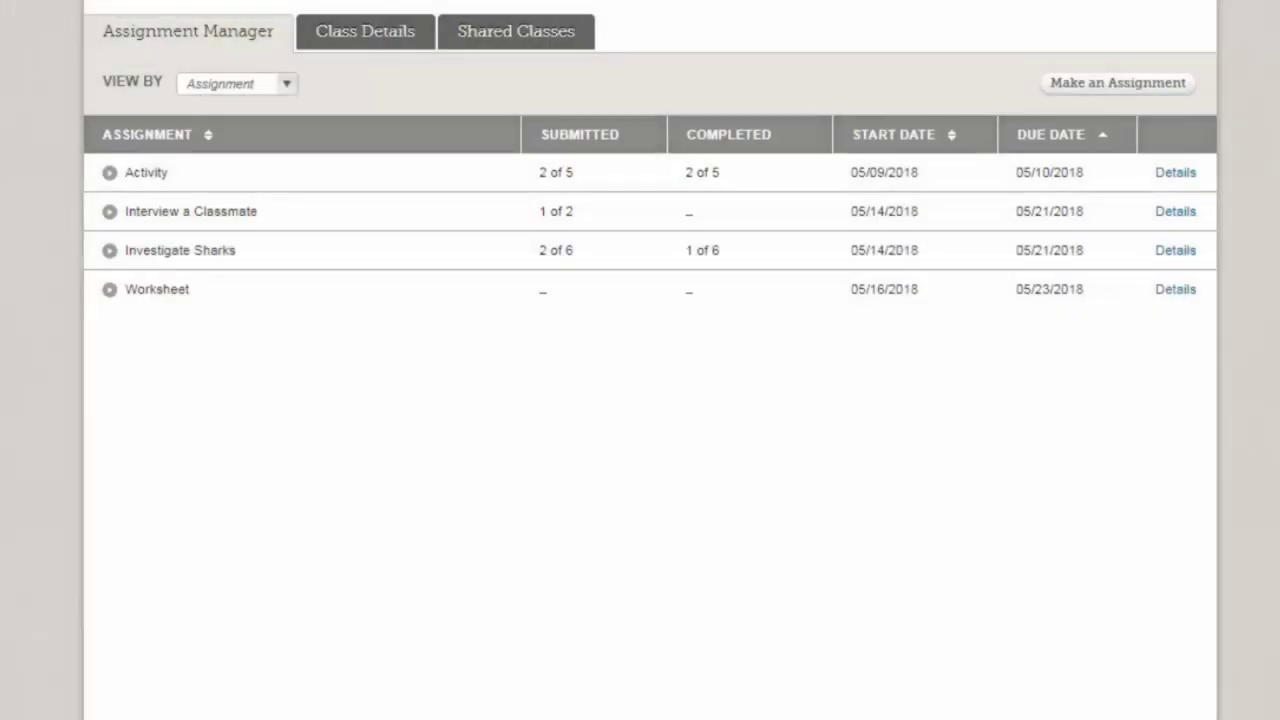
Step: Edit the Worksheet assignment so Requires Teacher Review is No and reassign it to all students
{"action": "left_click", "coordinate": [110, 290]}
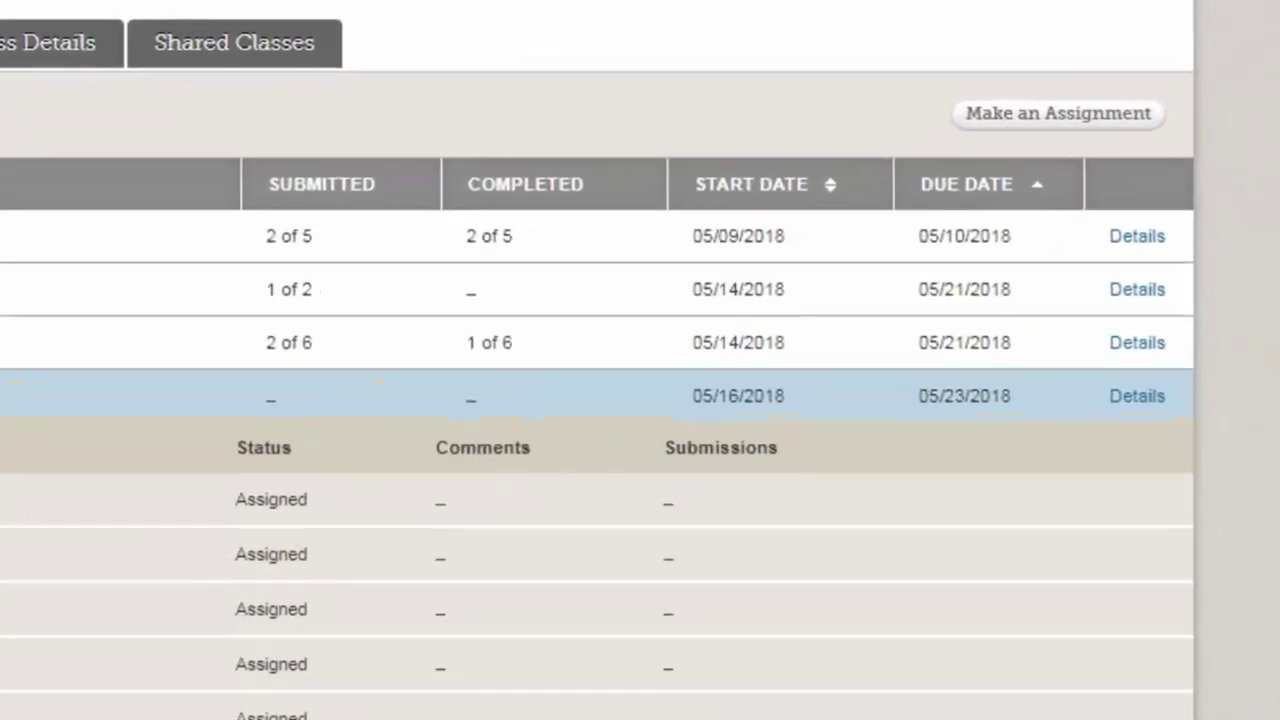
{"action": "left_click", "coordinate": [1143, 404]}
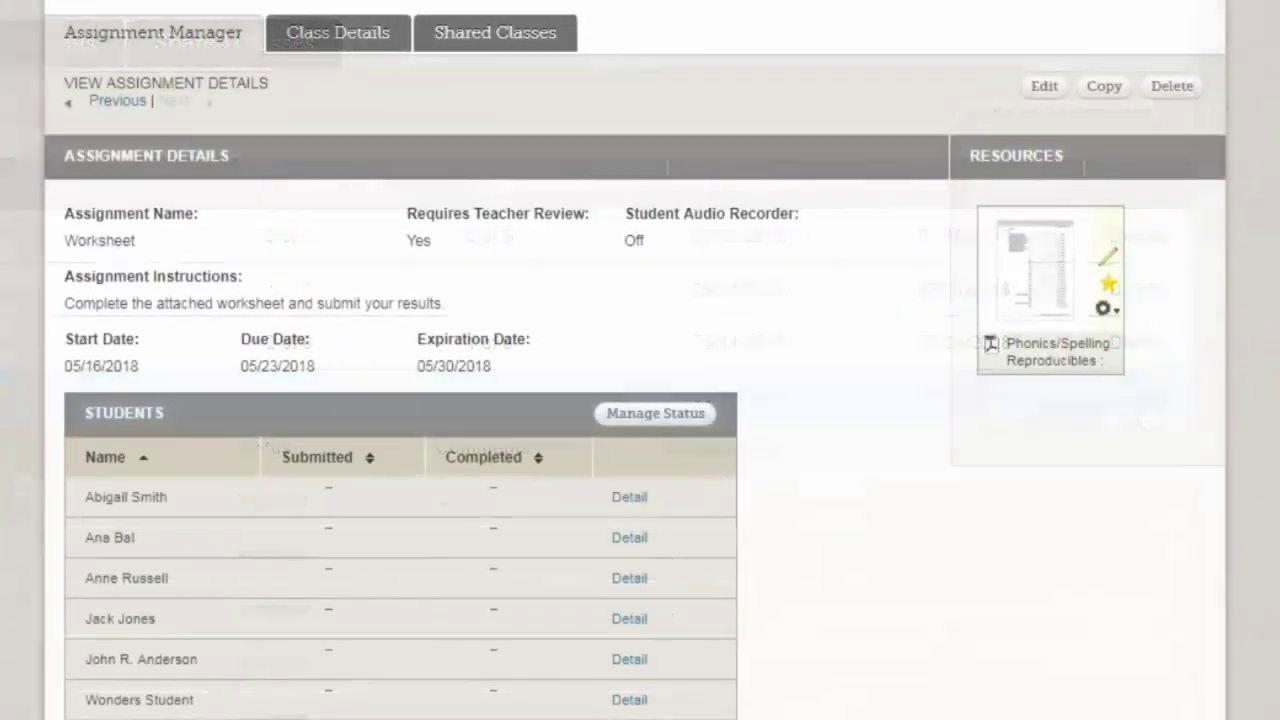
{"action": "left_click", "coordinate": [1045, 87]}
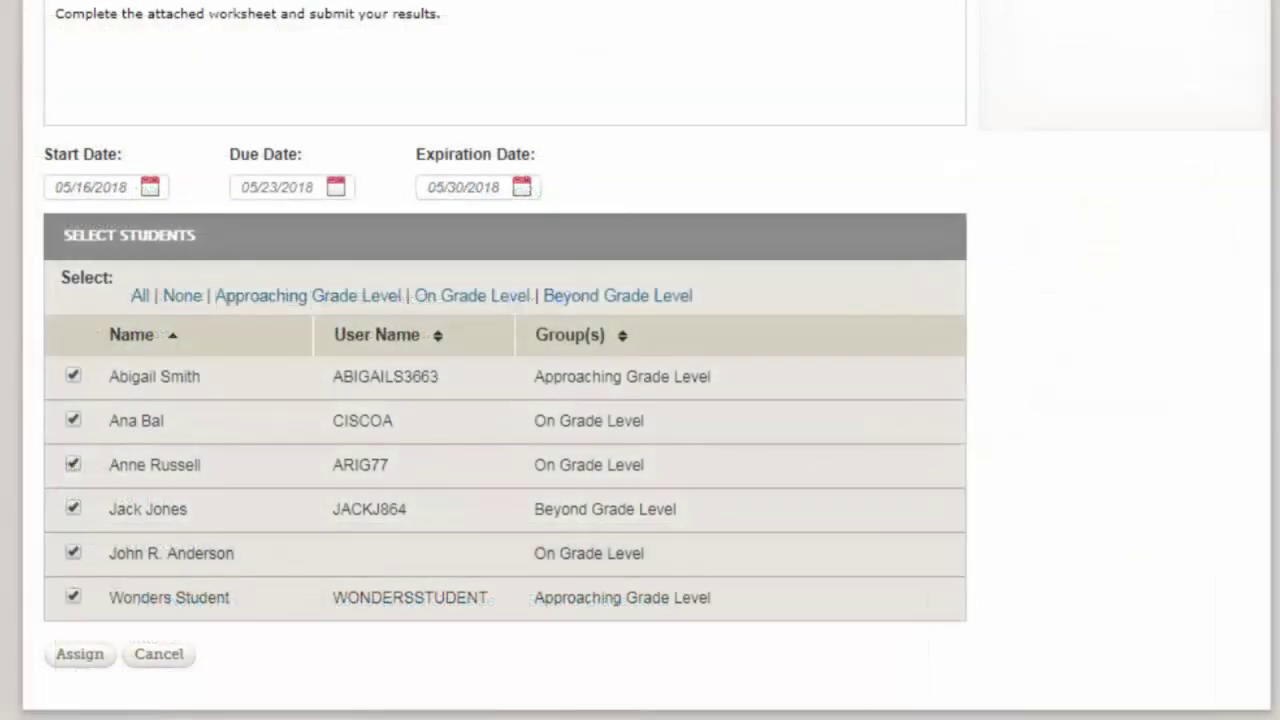
{"action": "left_click", "coordinate": [86, 662]}
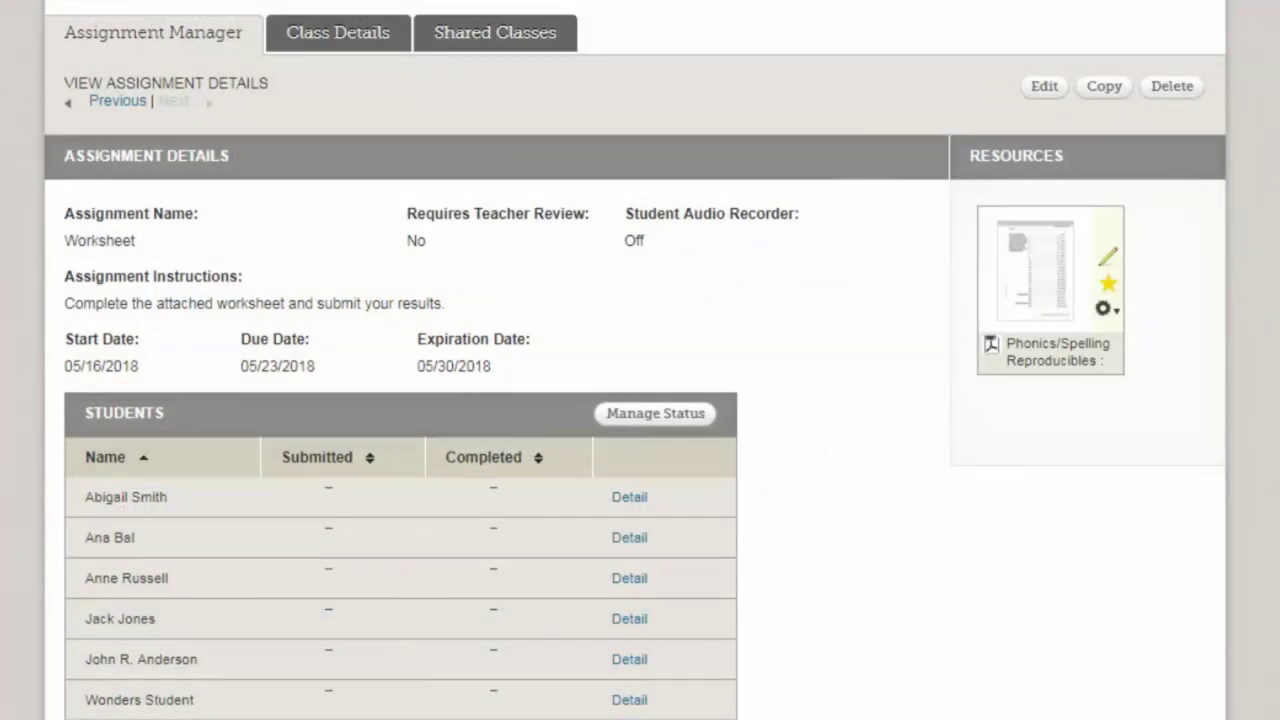
Step: Copy the Worksheet assignment, assign the copy to all students, and delete it
{"action": "left_click", "coordinate": [1105, 90]}
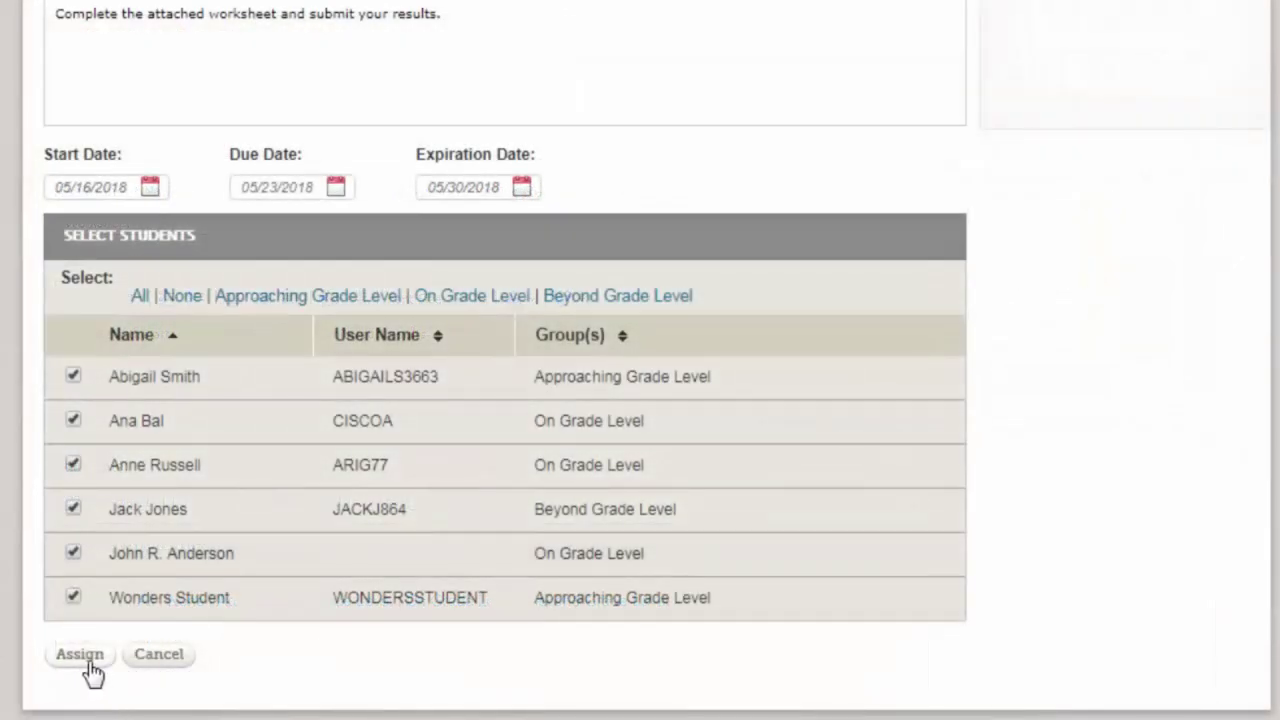
{"action": "left_click", "coordinate": [80, 654]}
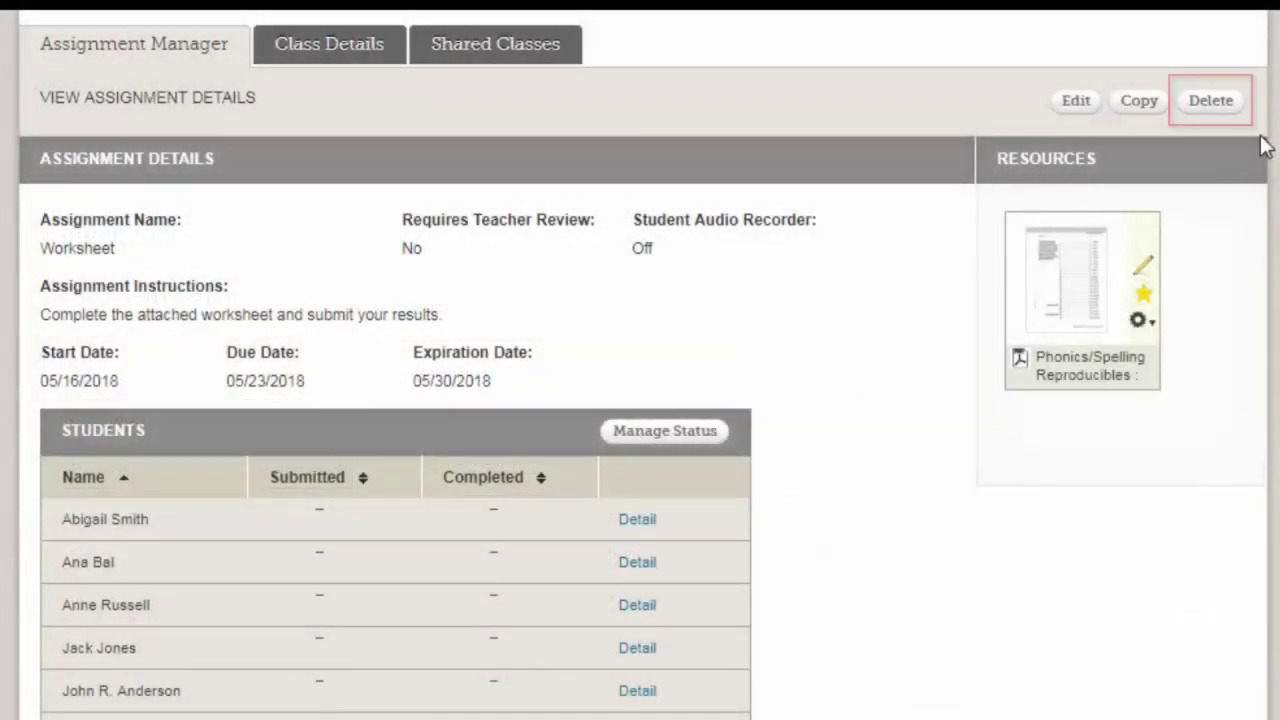
{"action": "left_click", "coordinate": [1216, 104]}
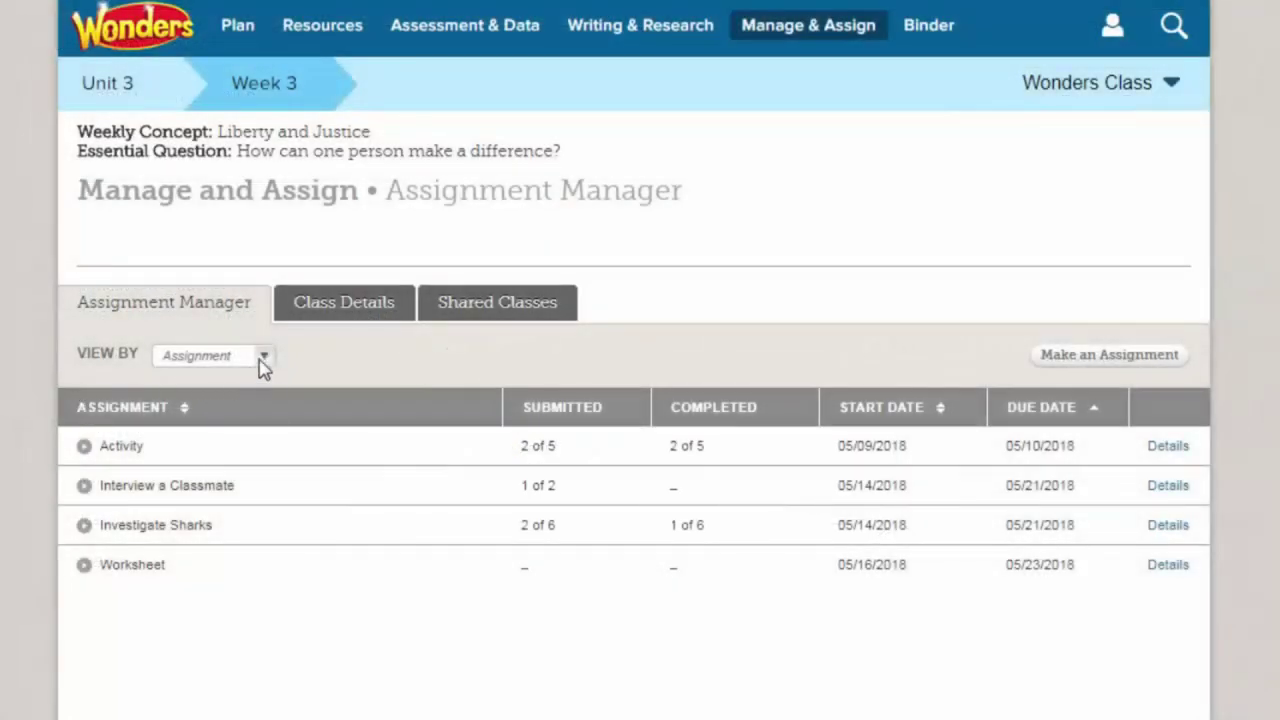
Step: Show the assignments by student and open Wonders Student's Worksheet submission
{"action": "left_click", "coordinate": [262, 358]}
{"action": "left_click", "coordinate": [257, 408]}
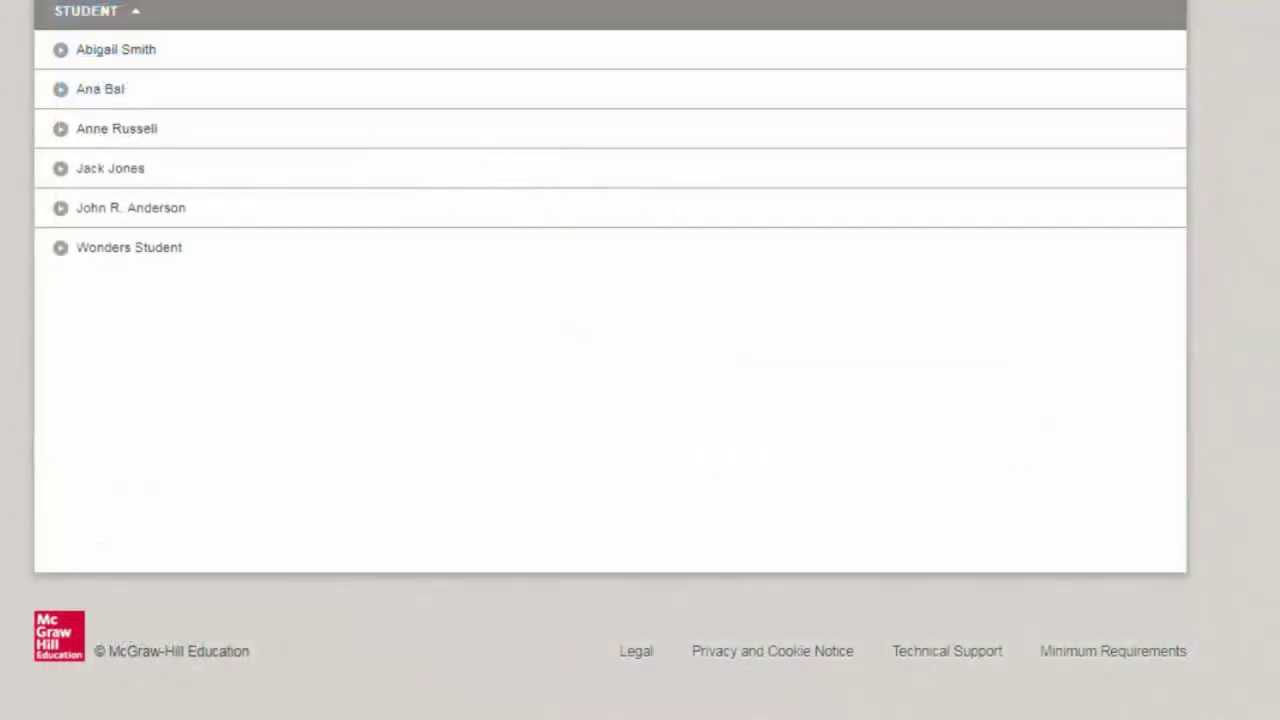
{"action": "left_click", "coordinate": [62, 252]}
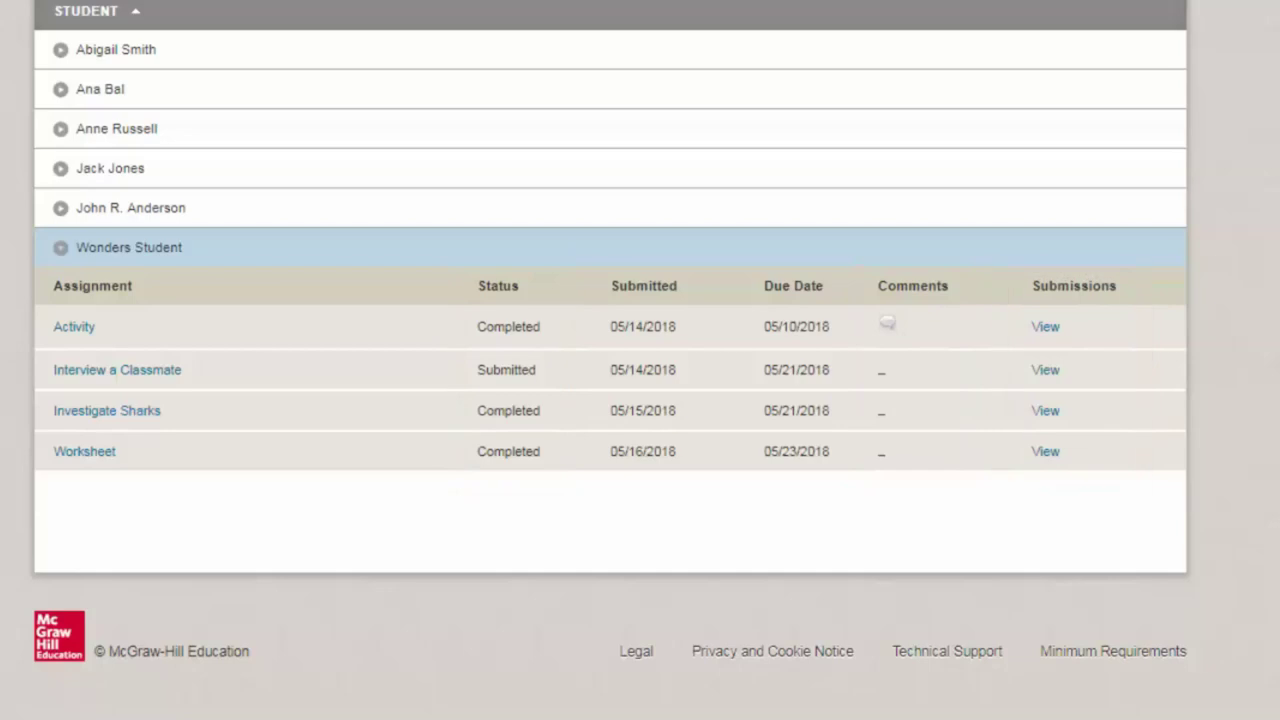
{"action": "left_click", "coordinate": [1045, 452]}
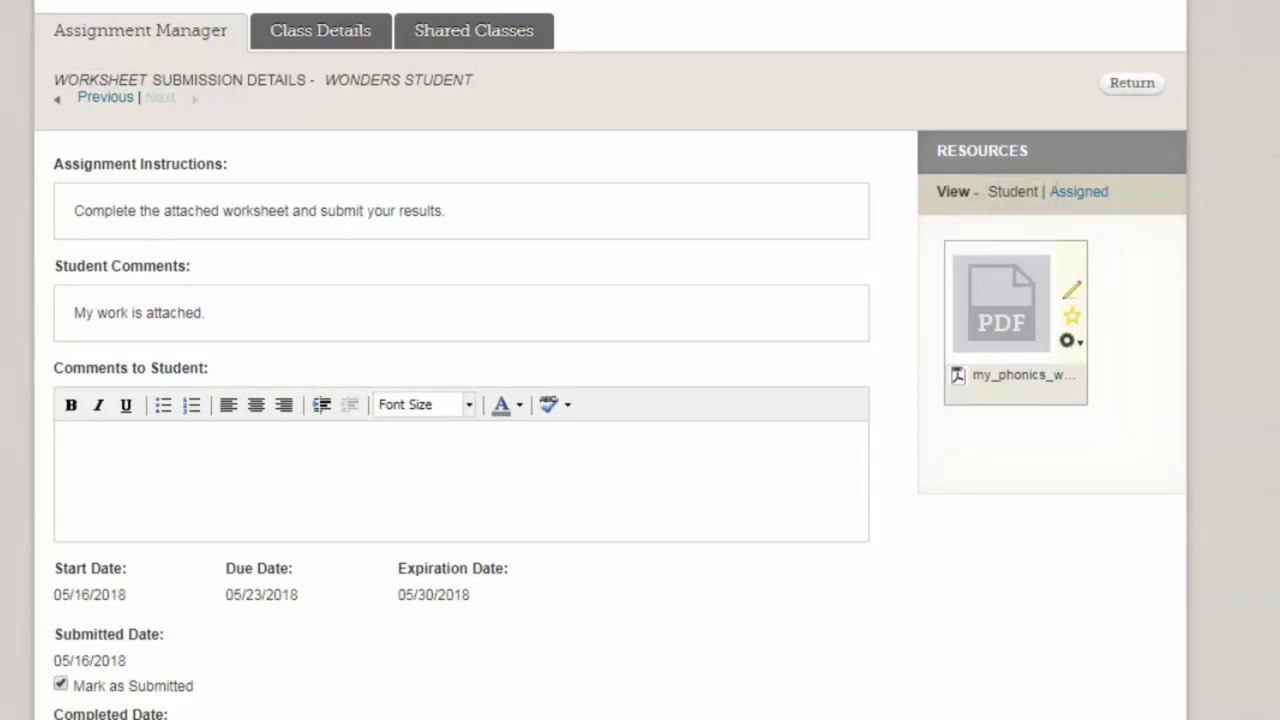
Step: Comment "Nice job - you need to pay more attention to soft g.", mark the Worksheet submission as completed, and save it
{"action": "type", "text": "Nice job - you need to pay more attention to soft g."}
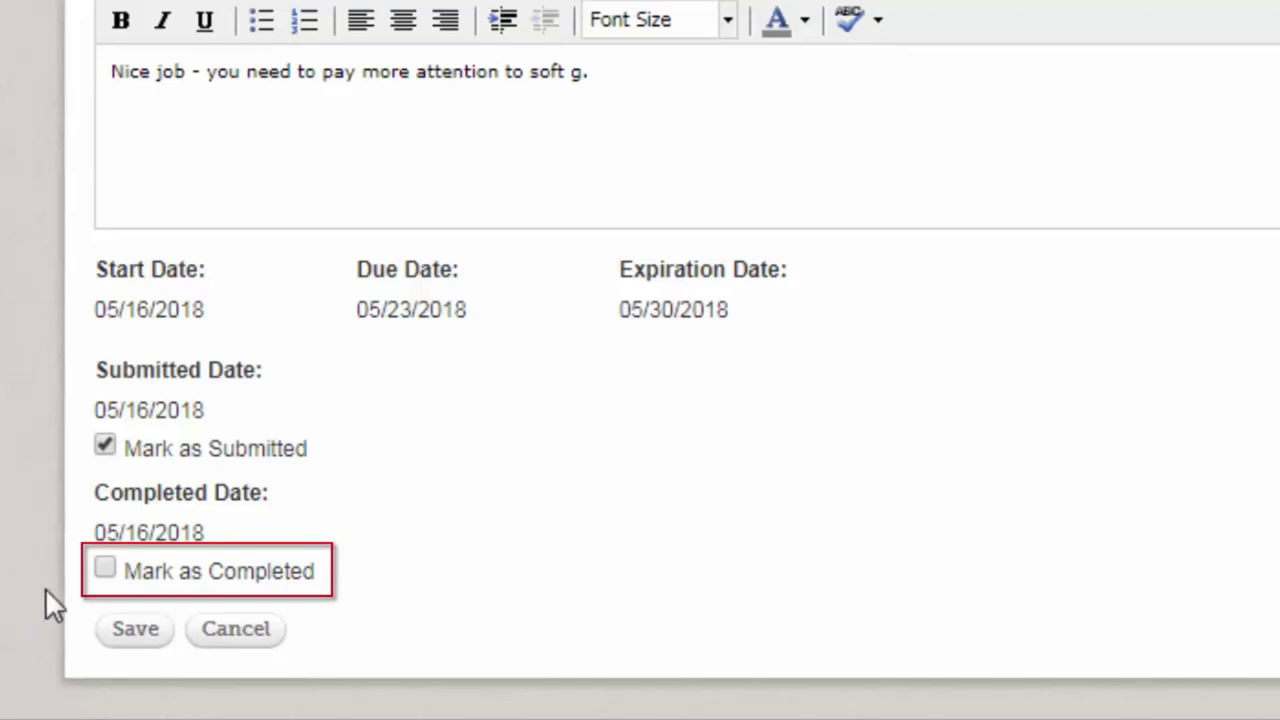
{"action": "left_click", "coordinate": [106, 569]}
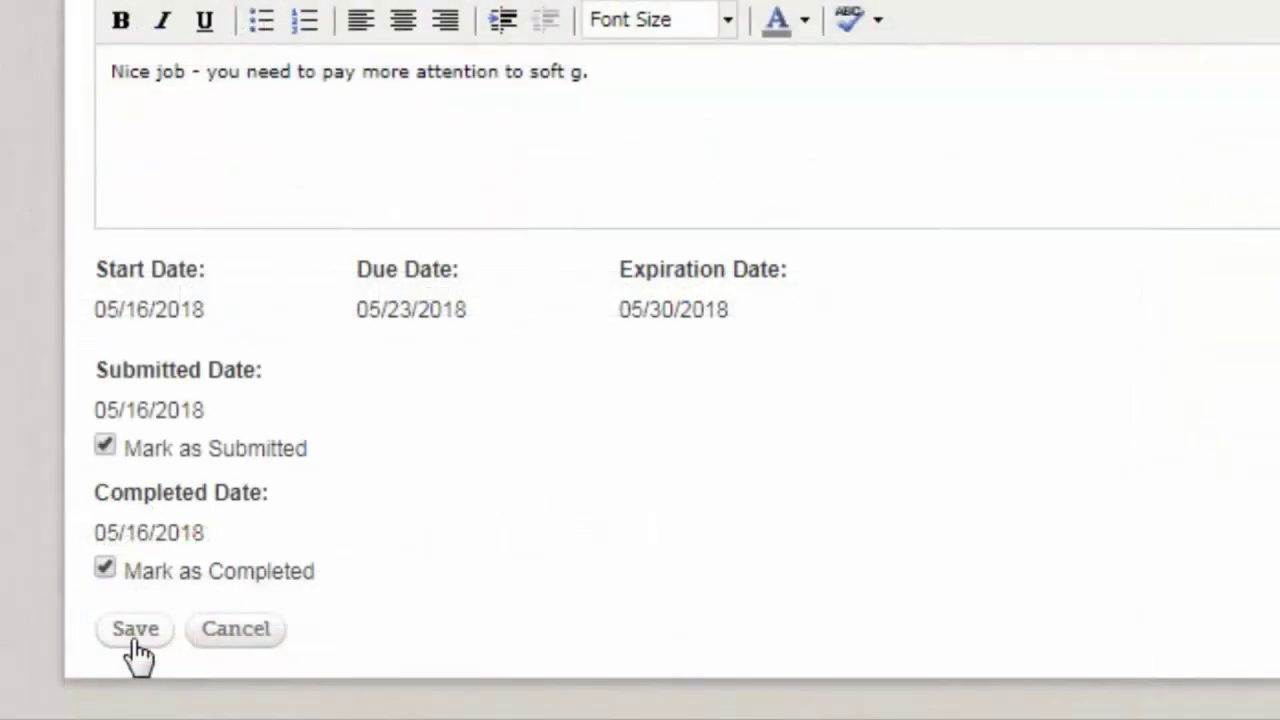
{"action": "left_click", "coordinate": [135, 640]}
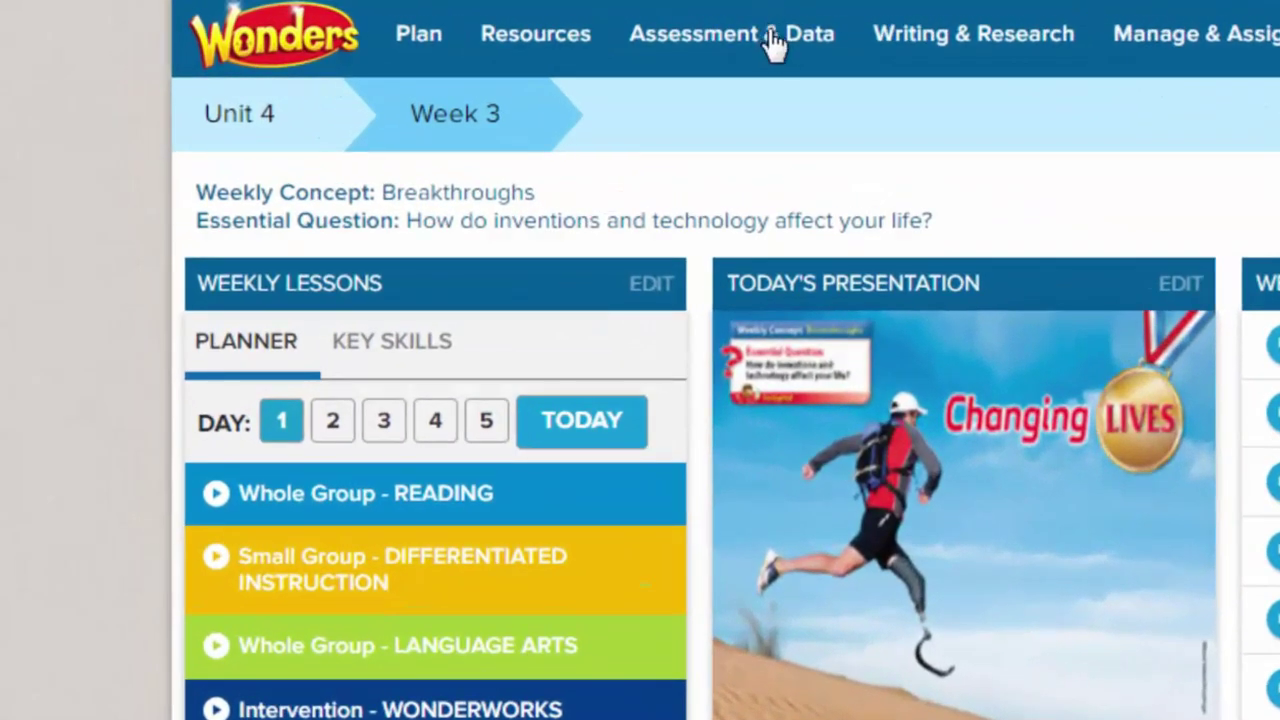
Step: Open the Gradebook and bring its last assignment columns into view
{"action": "left_click", "coordinate": [638, 28]}
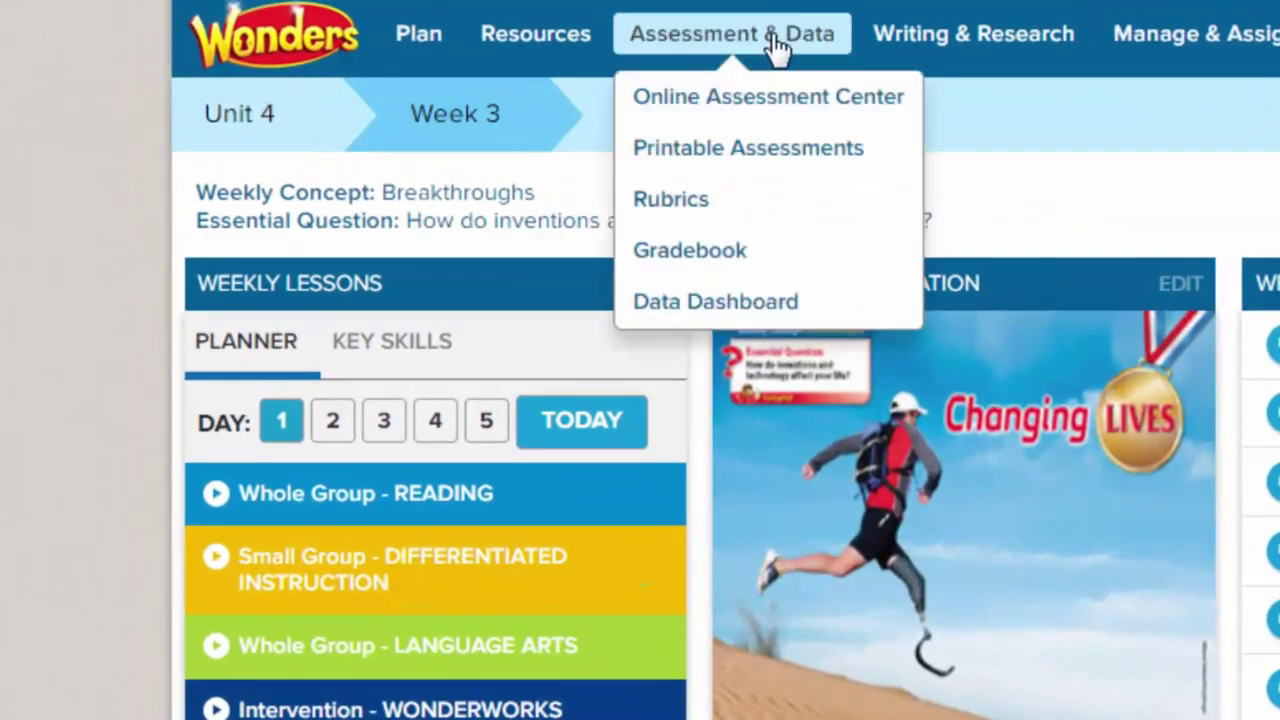
{"action": "left_click", "coordinate": [866, 263]}
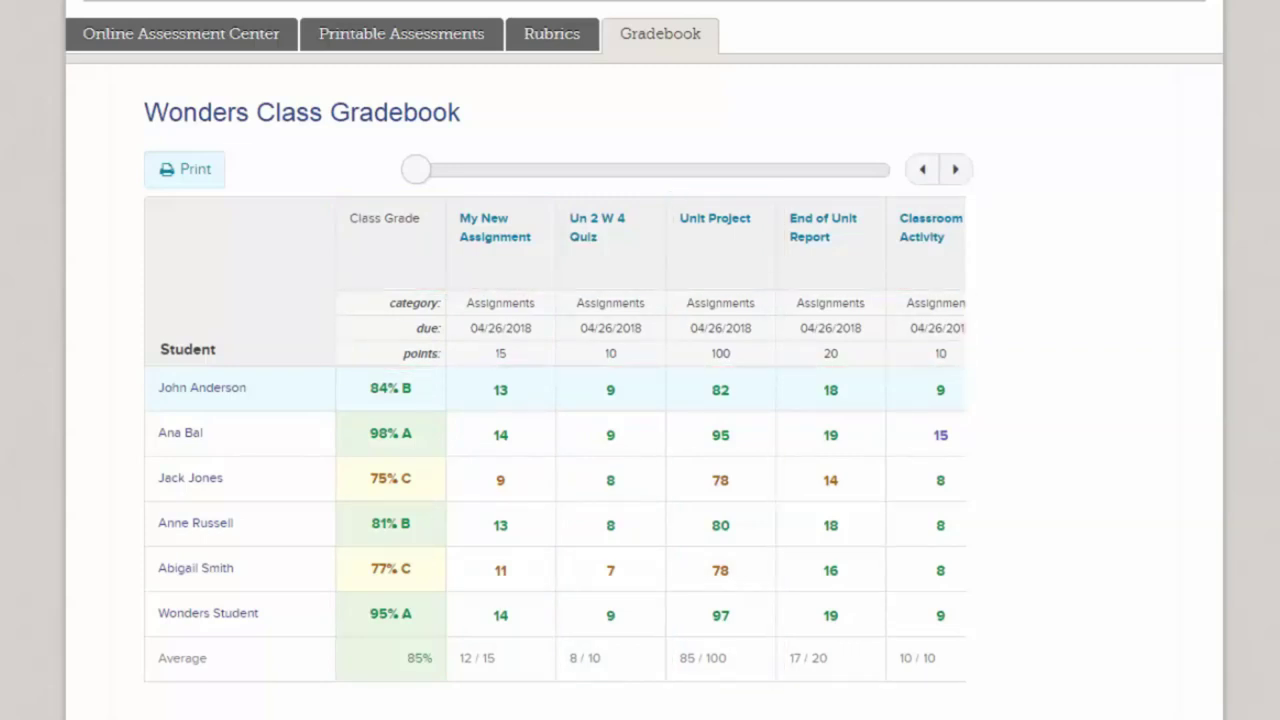
{"action": "left_click", "coordinate": [960, 173]}
{"action": "left_click", "coordinate": [960, 173]}
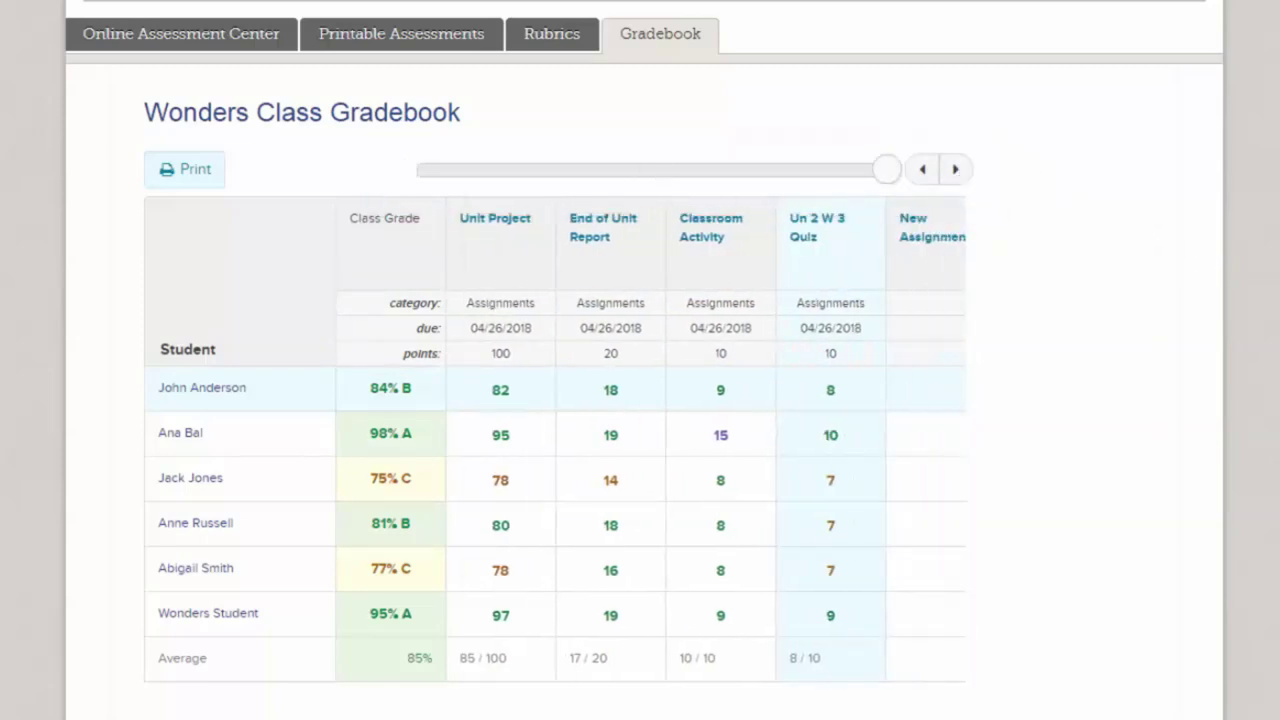
Step: Open the Un 2 W 3 Quiz assignment for editing, go to its student scores, and save the assignment
{"action": "left_click", "coordinate": [806, 237]}
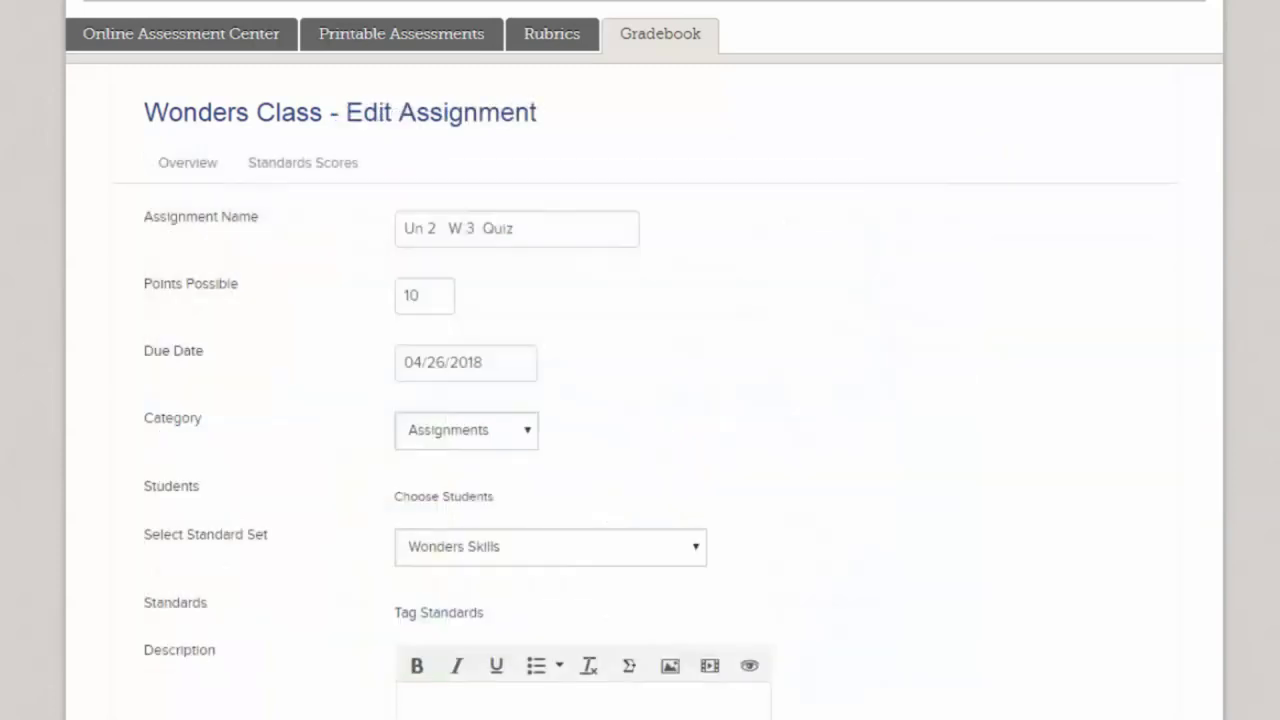
{"action": "scroll", "coordinate": [640, 360], "scroll_direction": "down", "scroll_amount": 10}
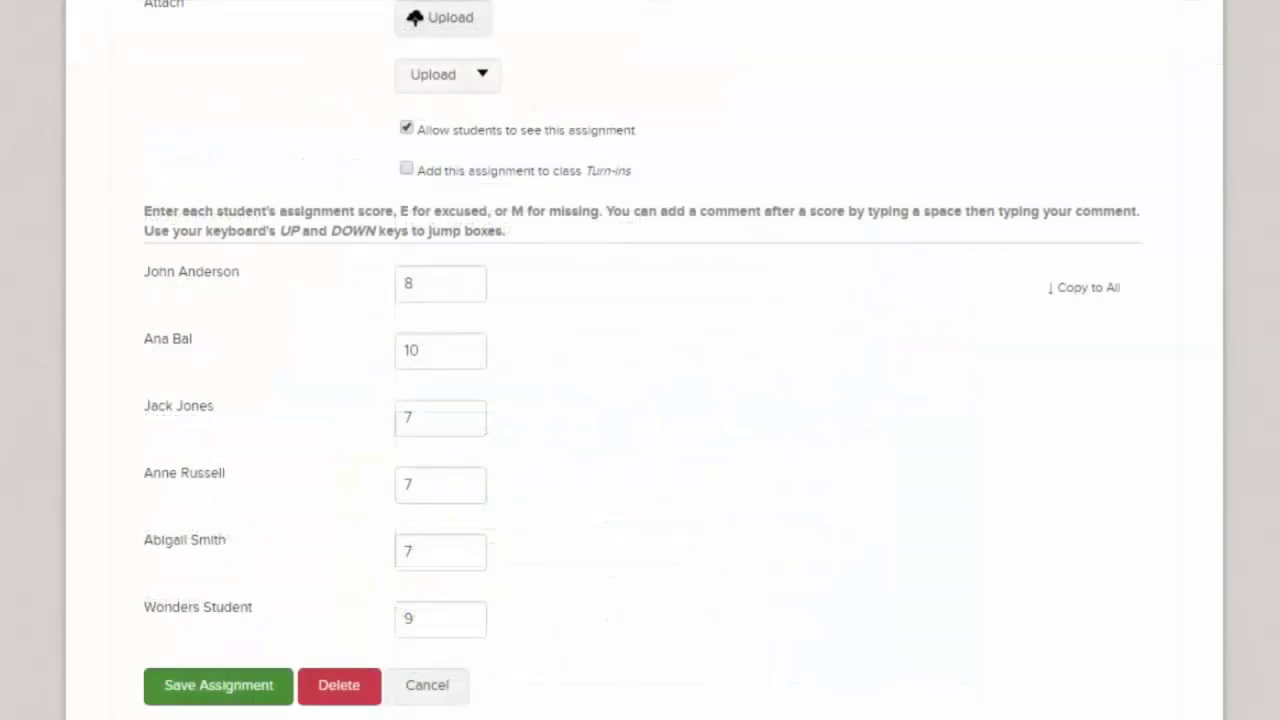
{"action": "left_click", "coordinate": [218, 685]}
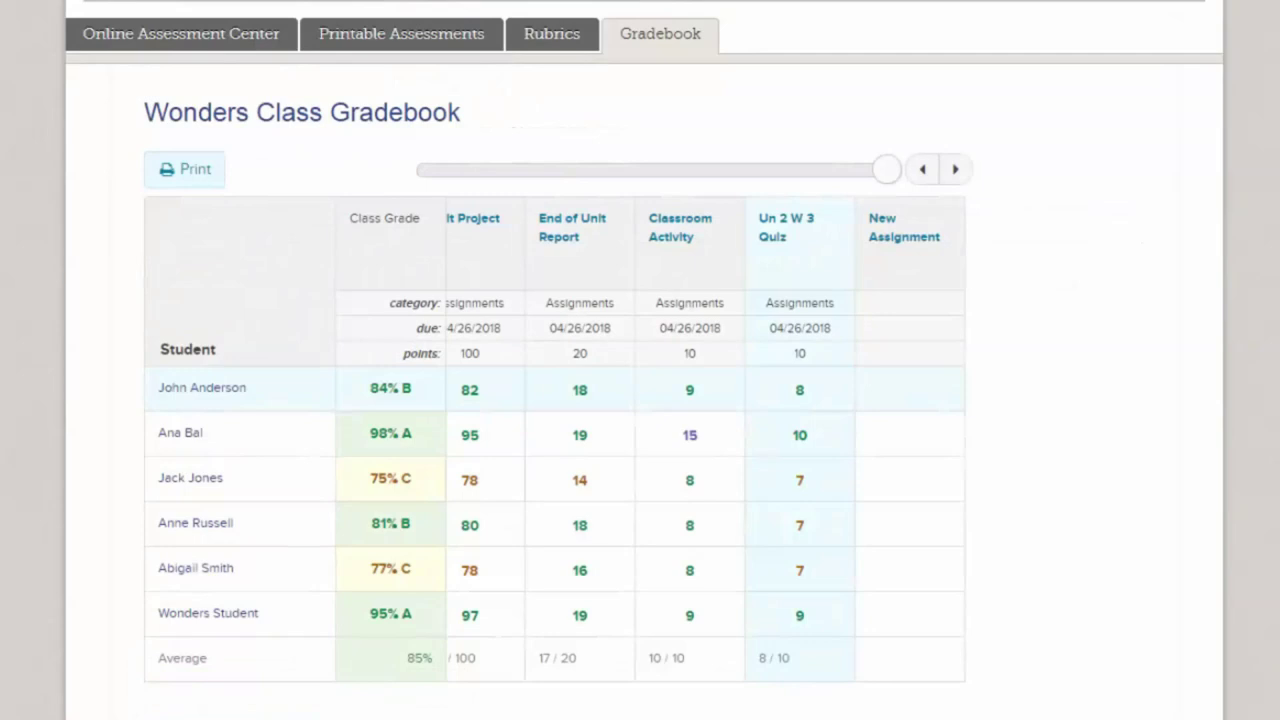
Step: Create Sample Assignment in the gradebook, worth 10 points, due 05/11/2018, with description "Complete the attached activity." and the activity file attached
{"action": "left_click", "coordinate": [922, 250]}
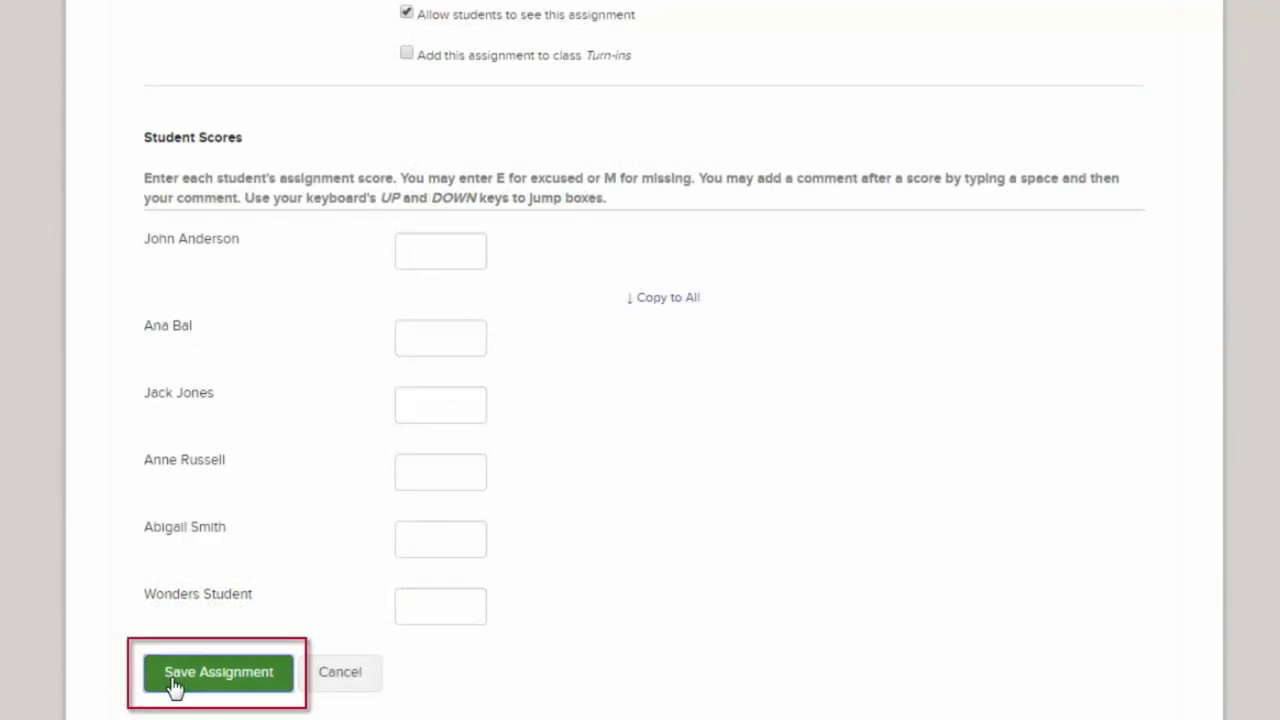
{"action": "left_click", "coordinate": [172, 684]}
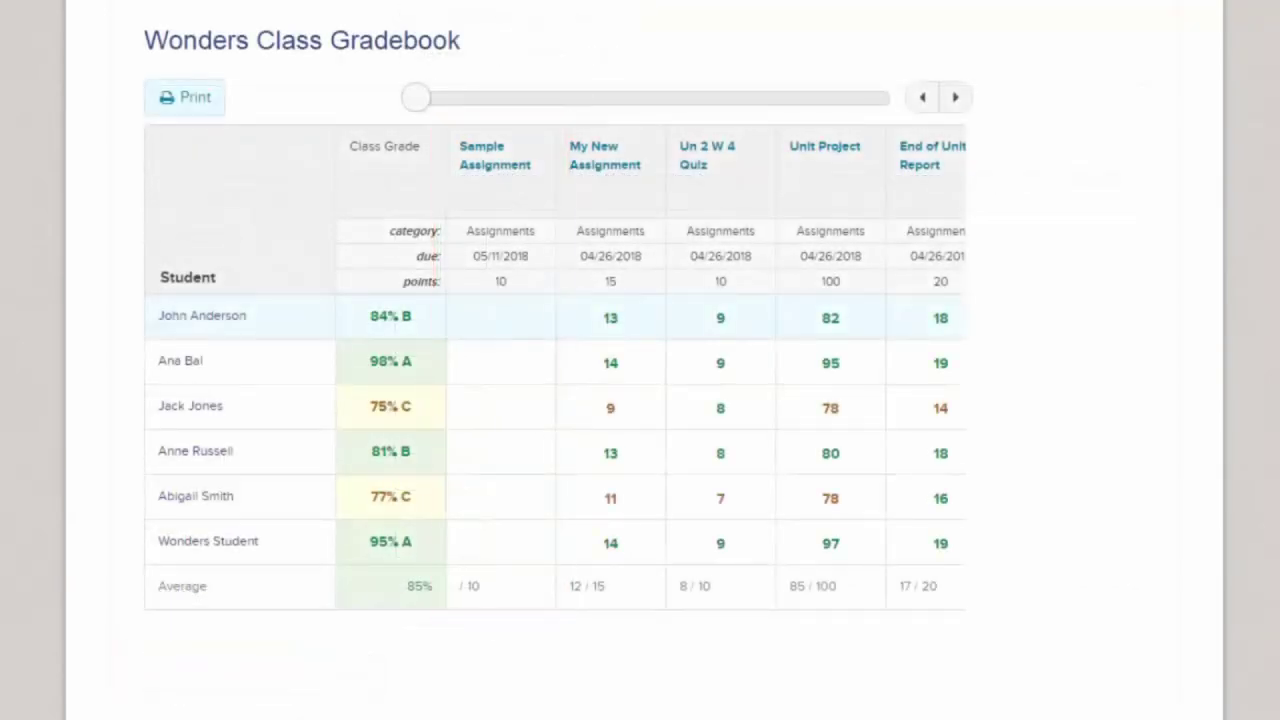
Step: Enter a score of 10 for the first student in Sample Assignment, copy it to all students, and save the assignment
{"action": "left_click", "coordinate": [472, 170]}
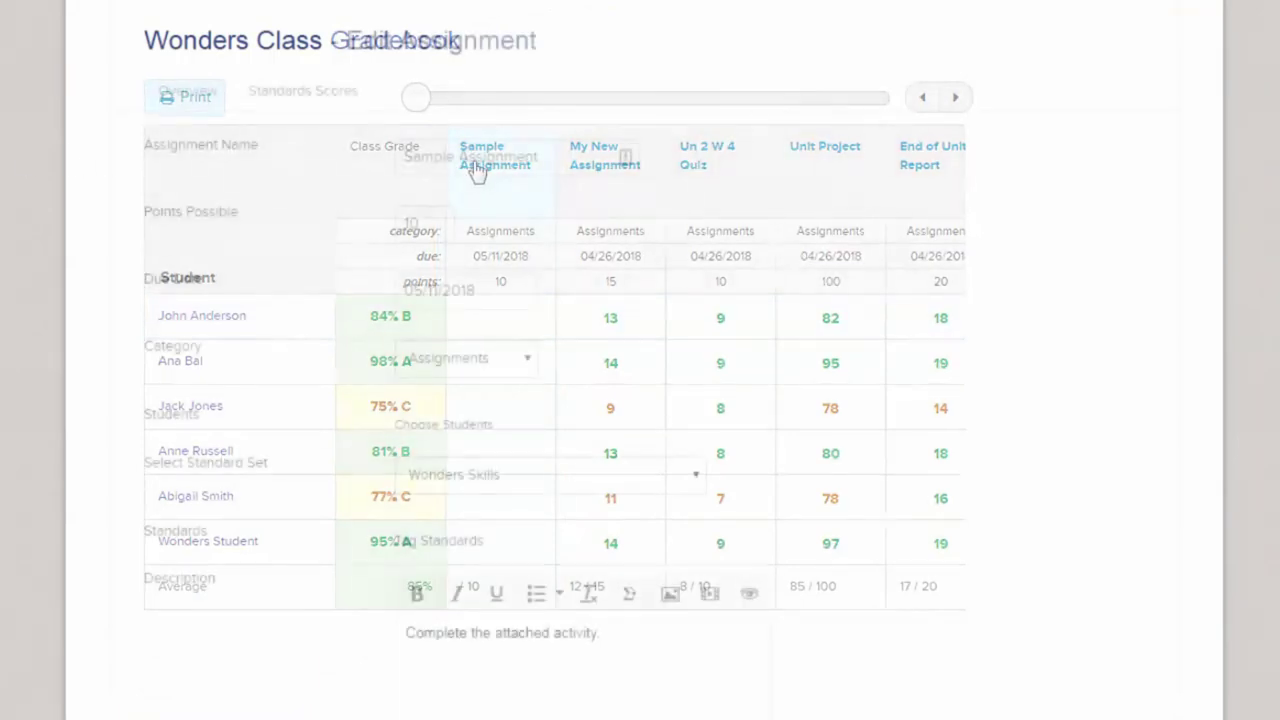
{"action": "scroll", "coordinate": [640, 360], "scroll_direction": "down", "scroll_amount": 5}
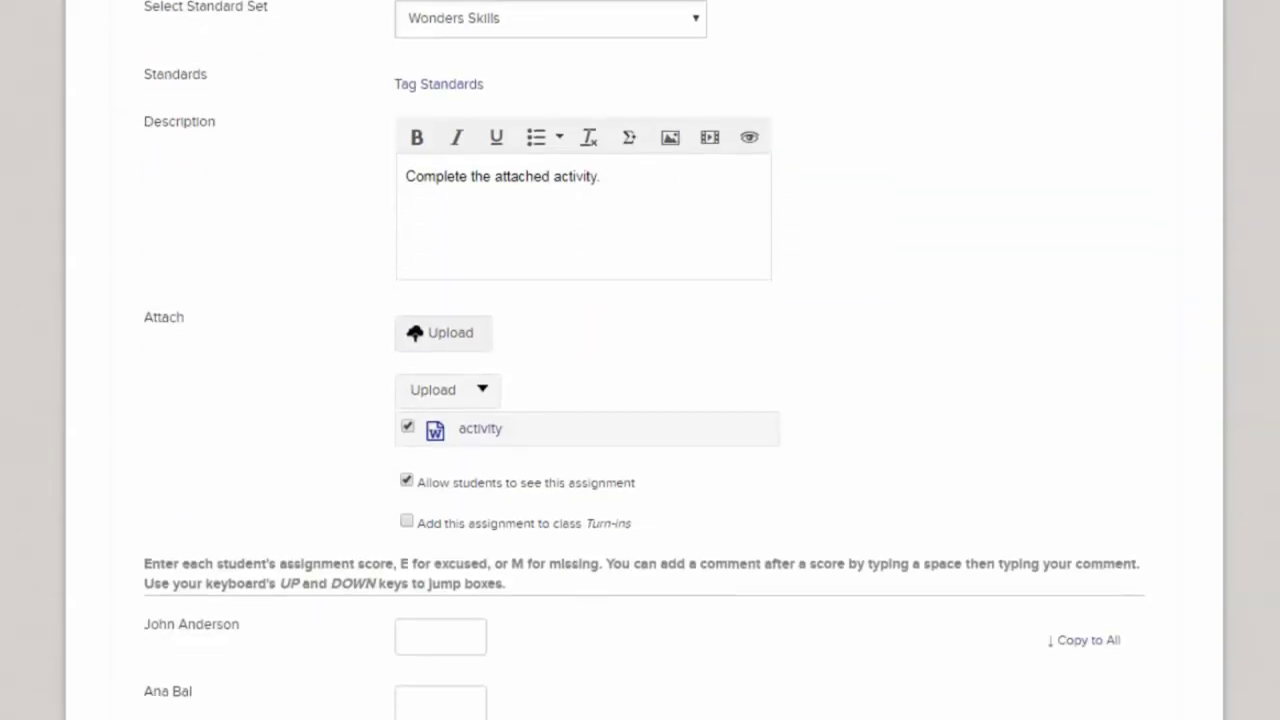
{"action": "scroll", "coordinate": [640, 360], "scroll_direction": "down", "scroll_amount": 5}
{"action": "left_click", "coordinate": [440, 138]}
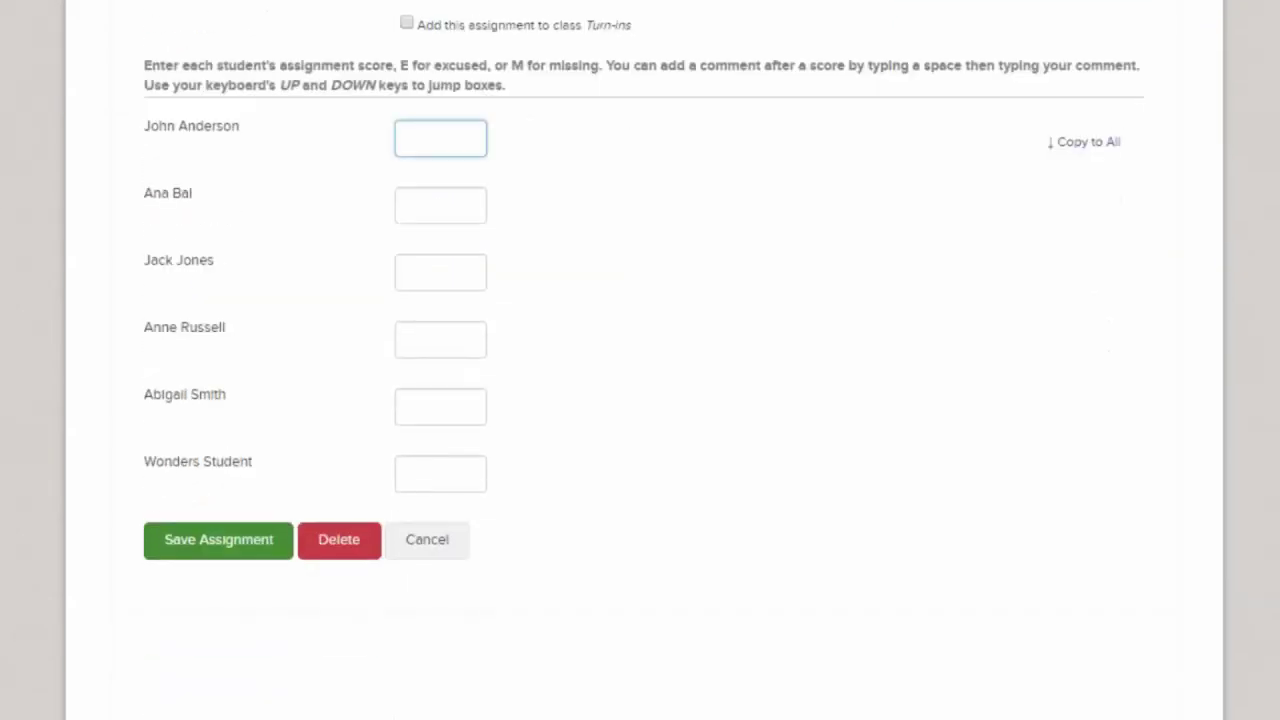
{"action": "type", "text": "10"}
{"action": "left_click", "coordinate": [1088, 143]}
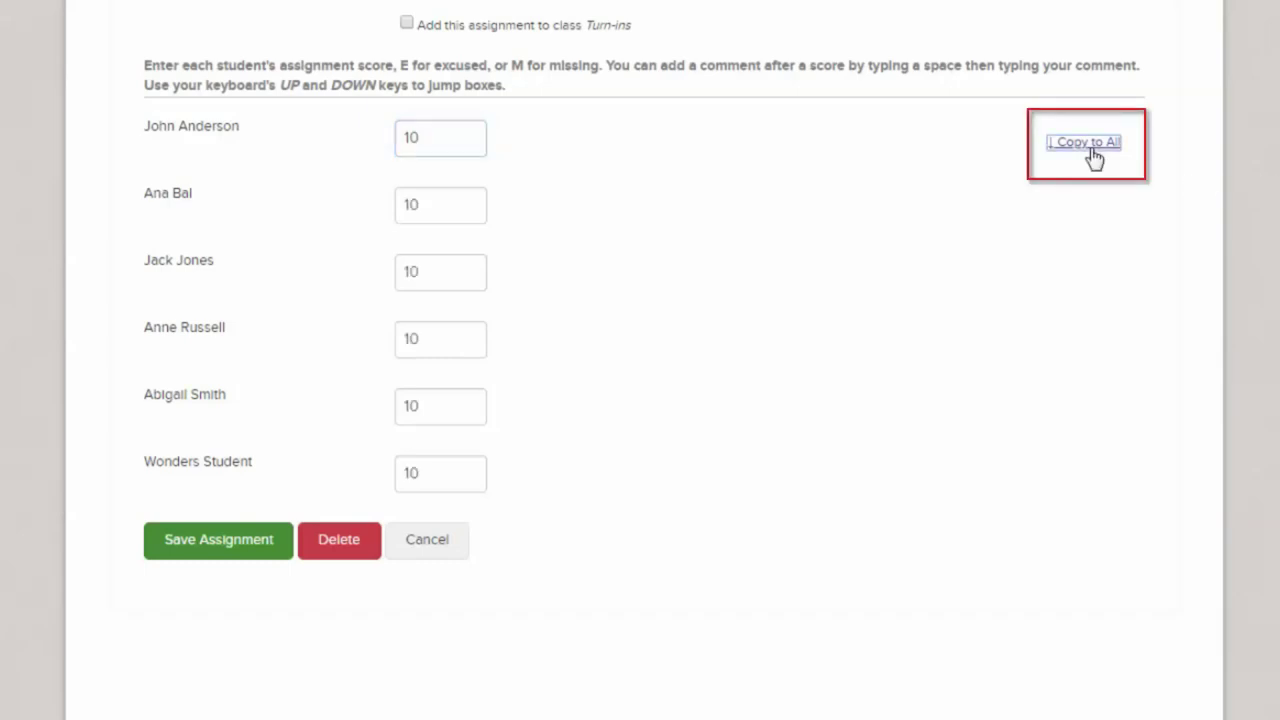
{"action": "left_click", "coordinate": [213, 556]}
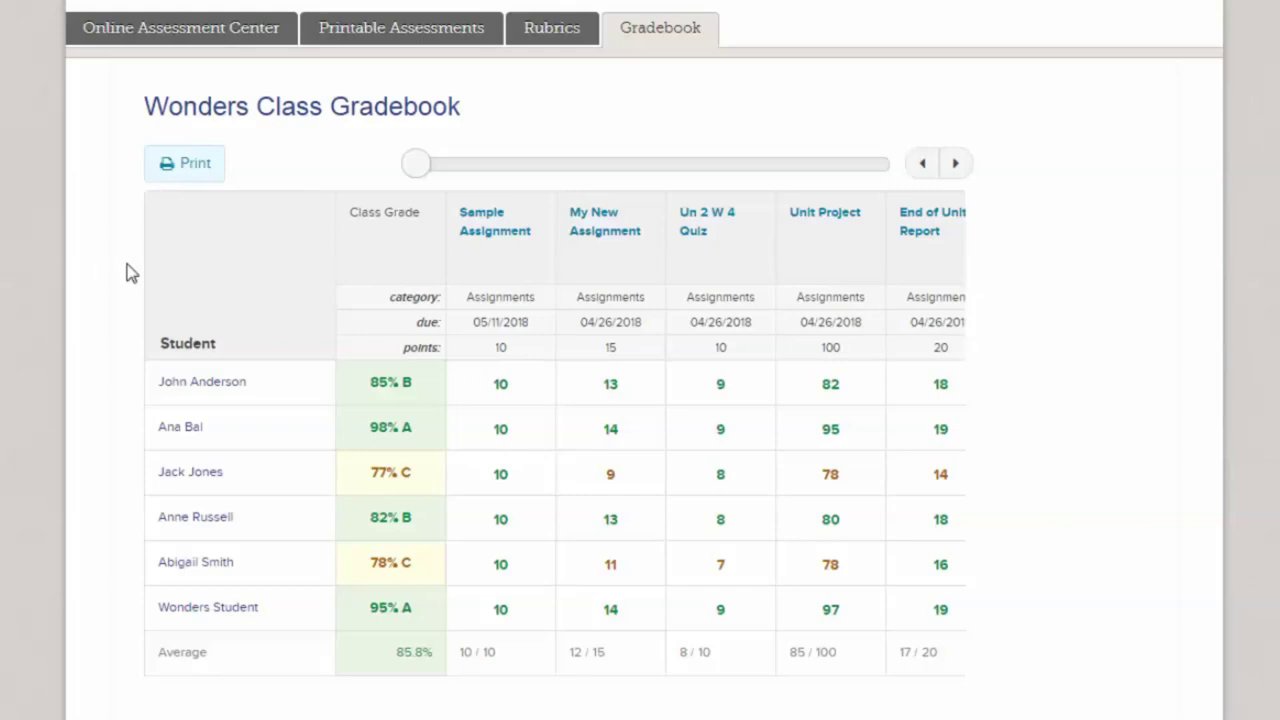
Step: Delete Sample Assignment from the gradebook and confirm the deletion
{"action": "left_click", "coordinate": [476, 240]}
{"action": "scroll", "coordinate": [640, 400], "scroll_direction": "down", "scroll_amount": 10}
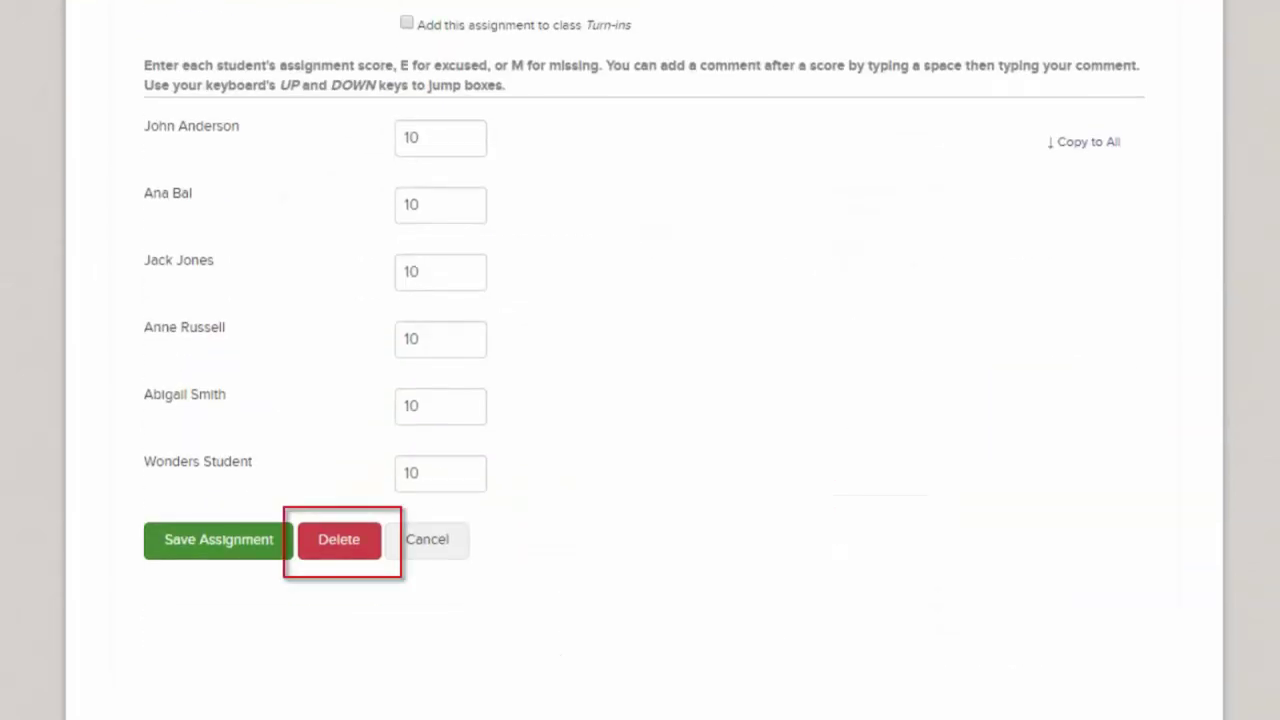
{"action": "left_click", "coordinate": [354, 553]}
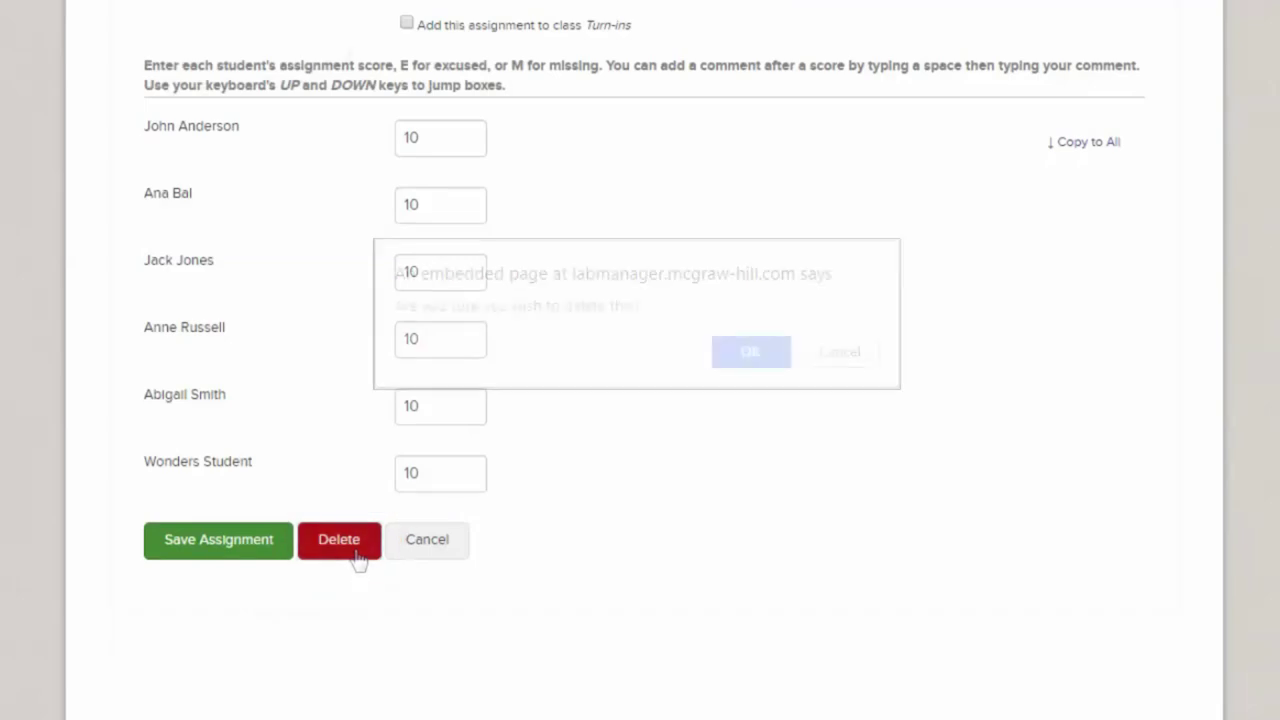
{"action": "key", "text": "Return"}
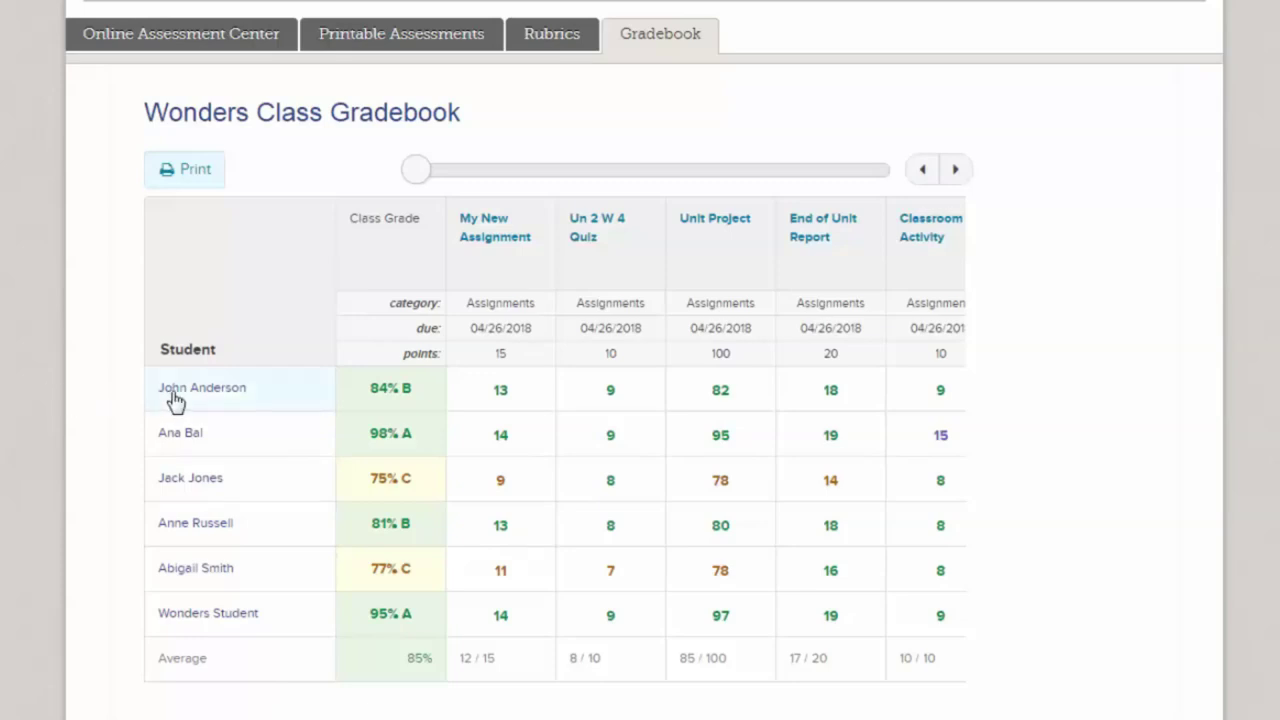
Step: Open the class grades of the first student listed in the gradebook and look at the student's assignment scores
{"action": "left_click", "coordinate": [173, 392]}
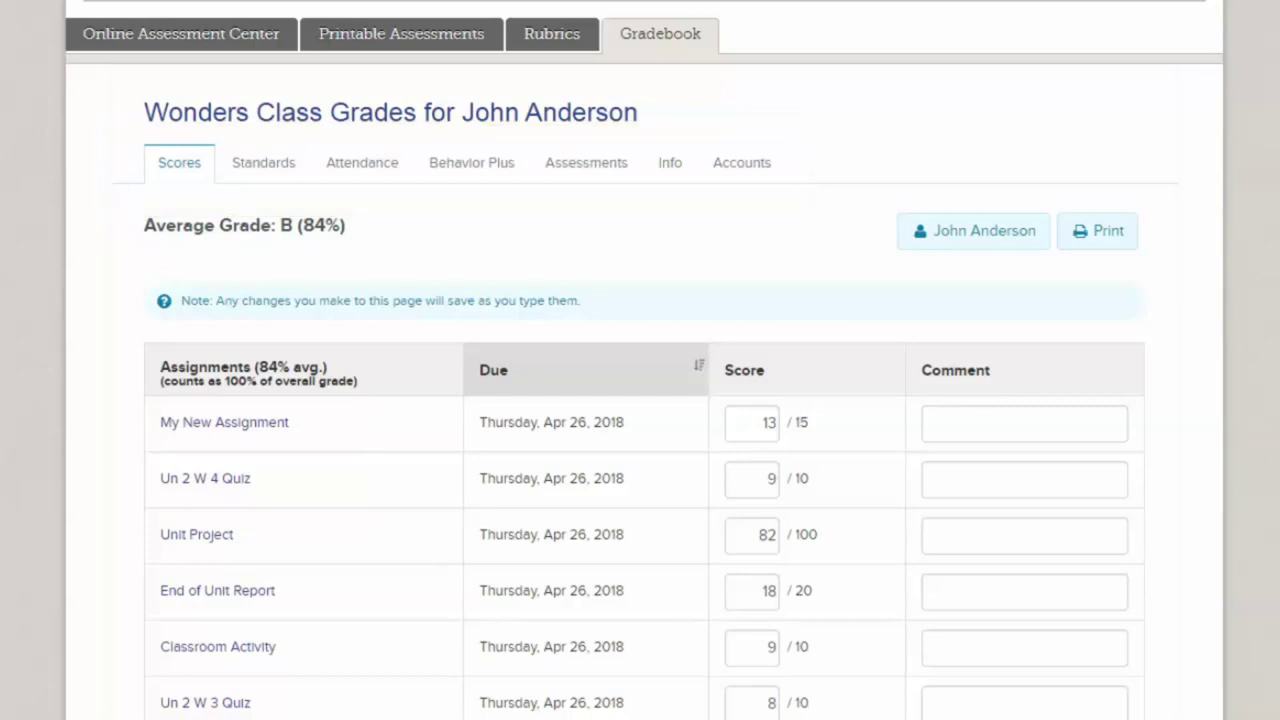
{"action": "left_click", "coordinate": [1040, 252]}
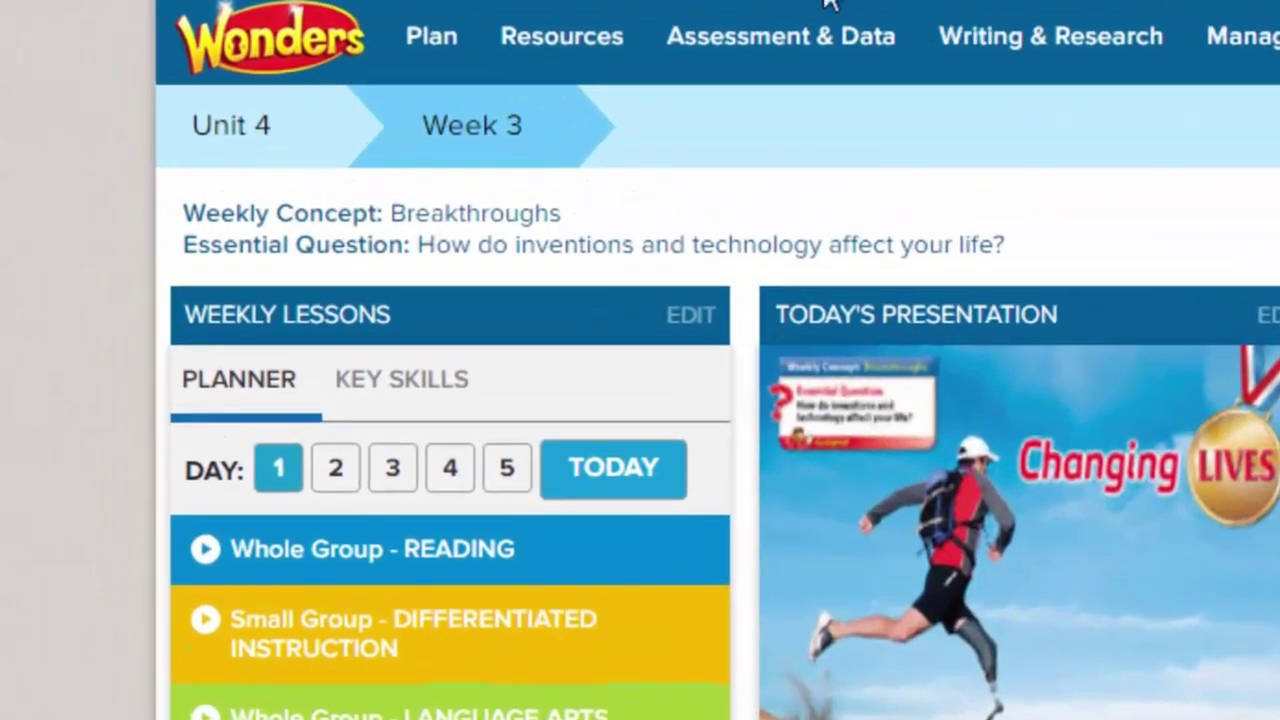
Step: Open the Data Dashboard and examine which report types are available besides the Recommendations Report
{"action": "mouse_move", "coordinate": [839, 14]}
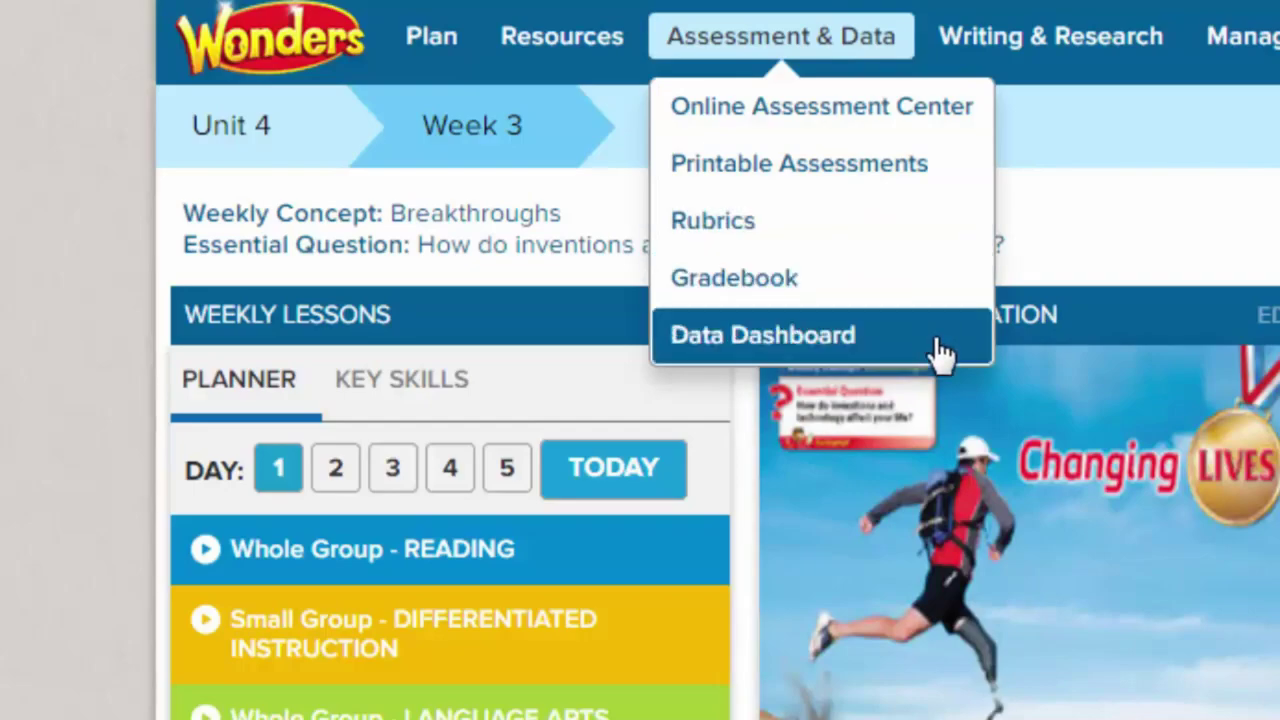
{"action": "left_click", "coordinate": [942, 352]}
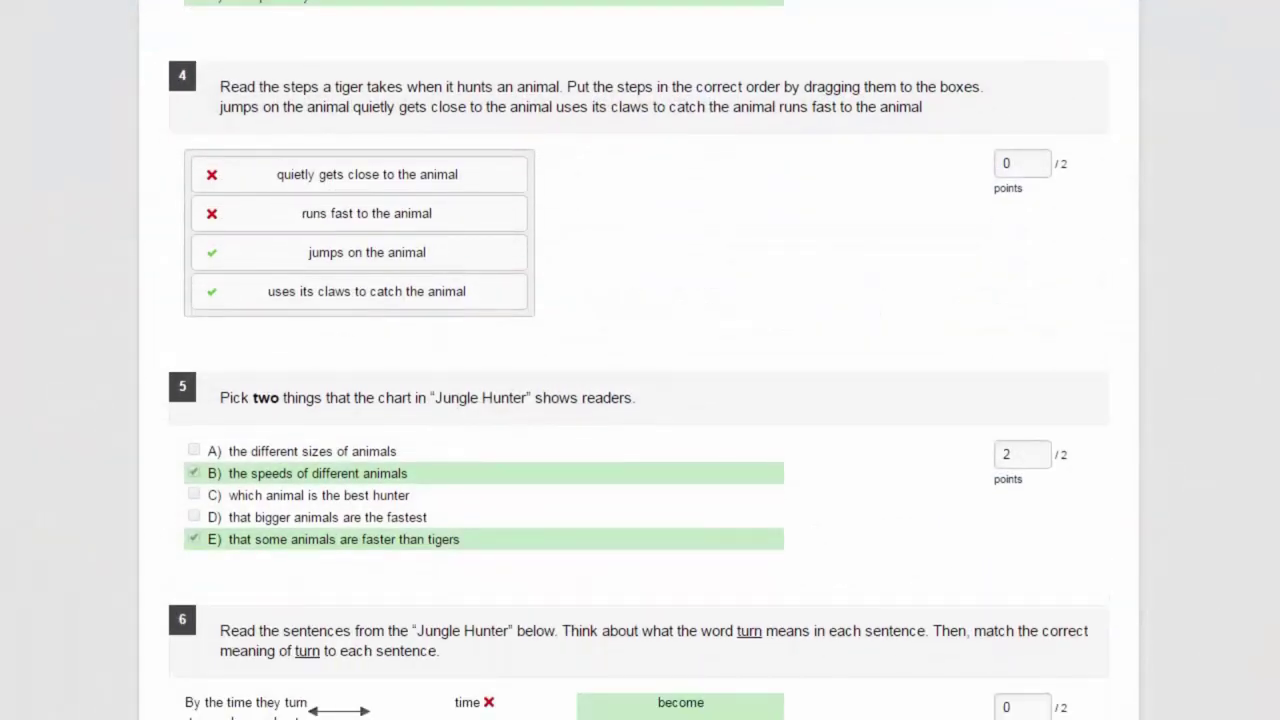
{"action": "scroll", "coordinate": [640, 400], "scroll_direction": "down", "scroll_amount": 5}
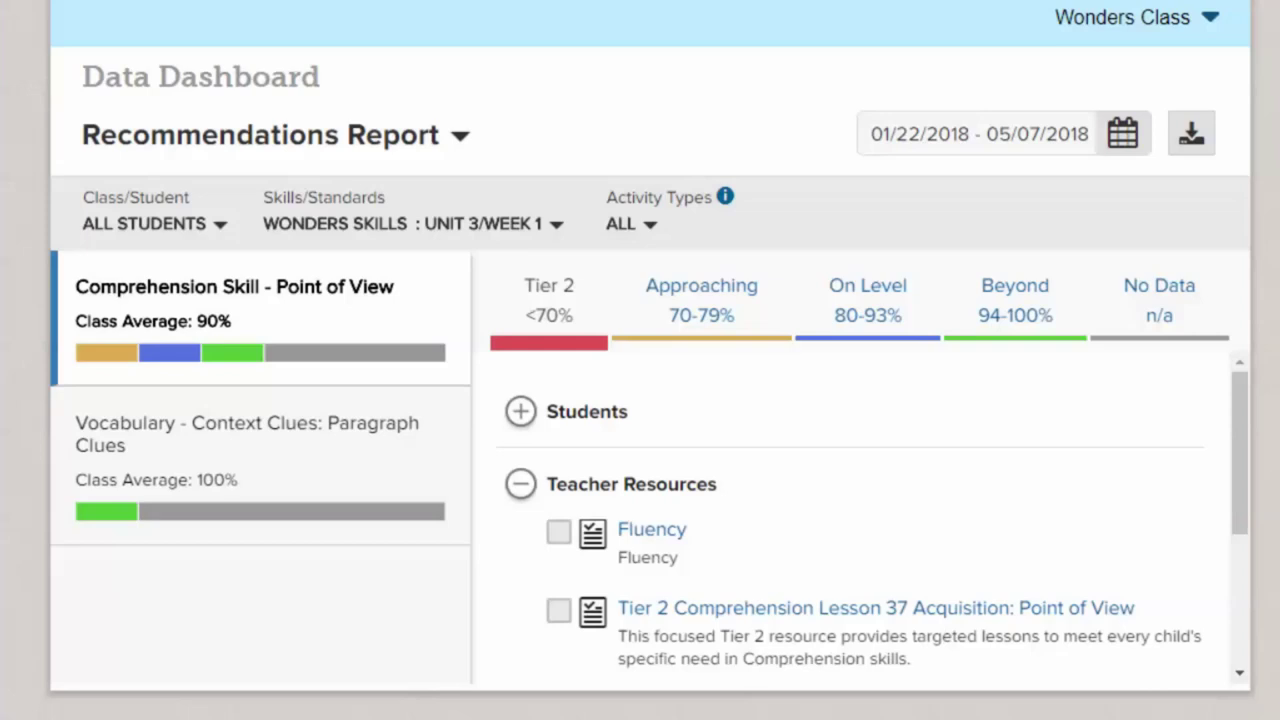
{"action": "left_click", "coordinate": [468, 140]}
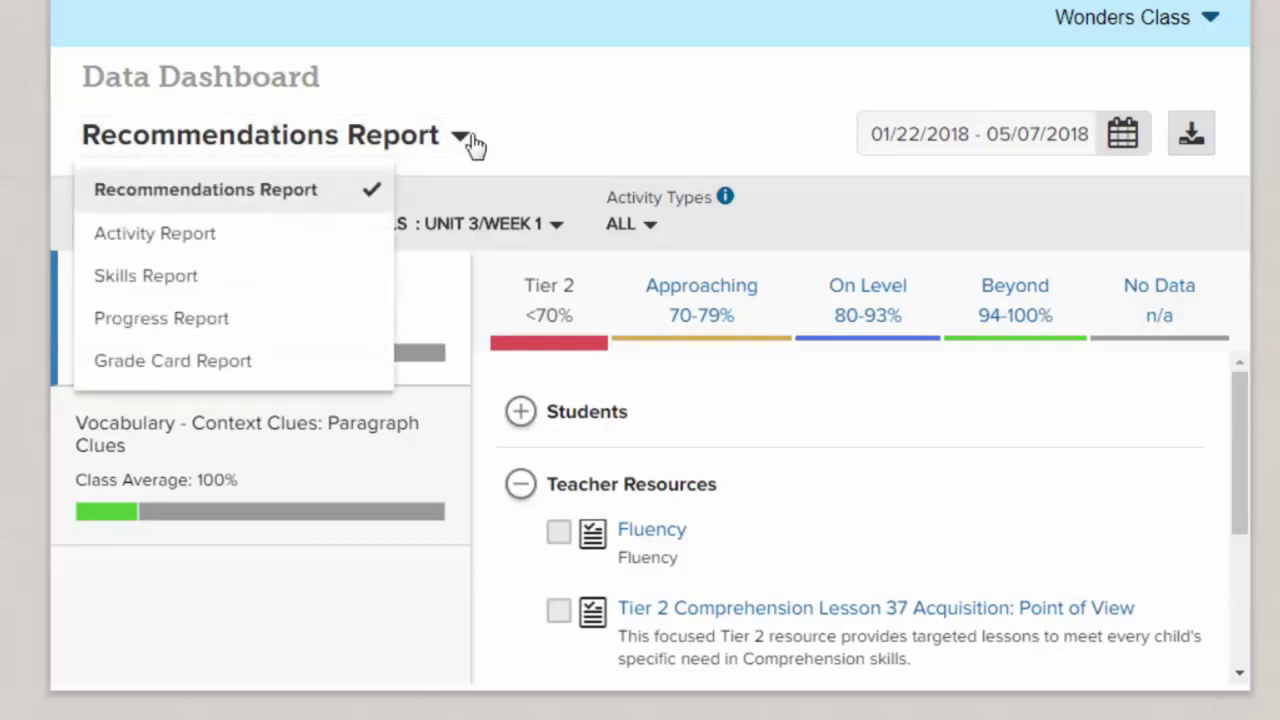
{"action": "left_click", "coordinate": [474, 143]}
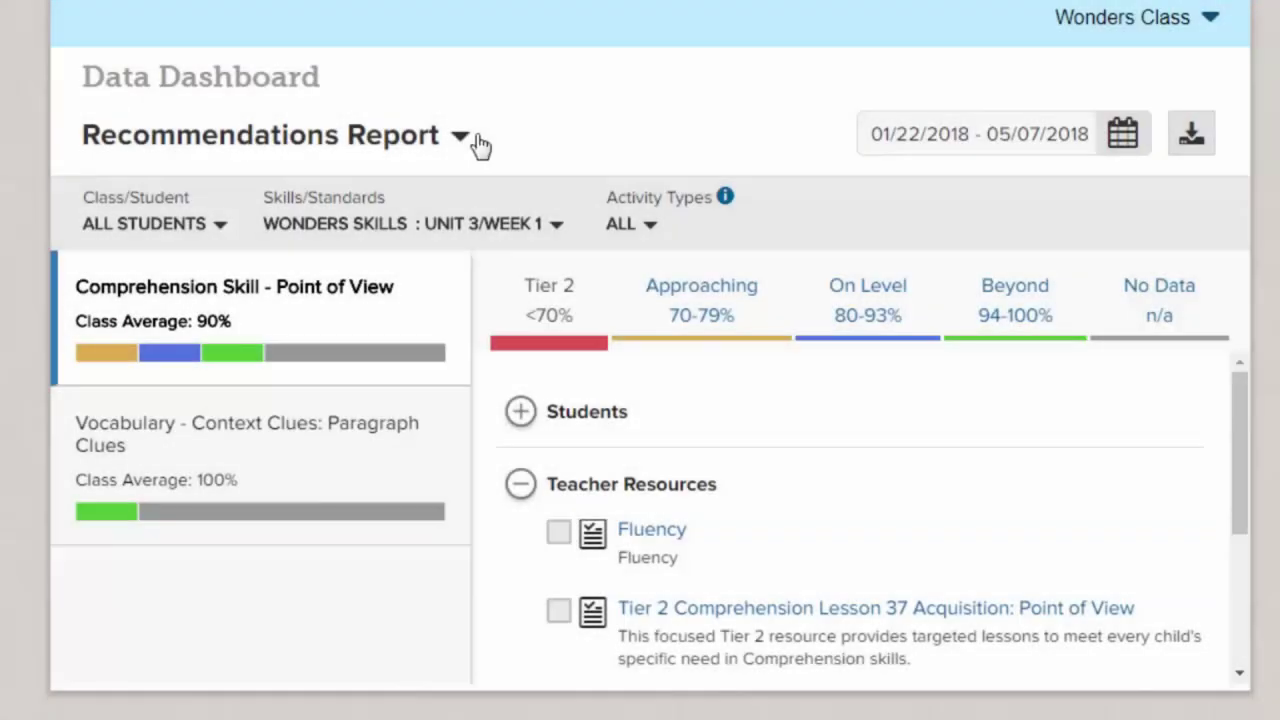
{"action": "left_click", "coordinate": [460, 136]}
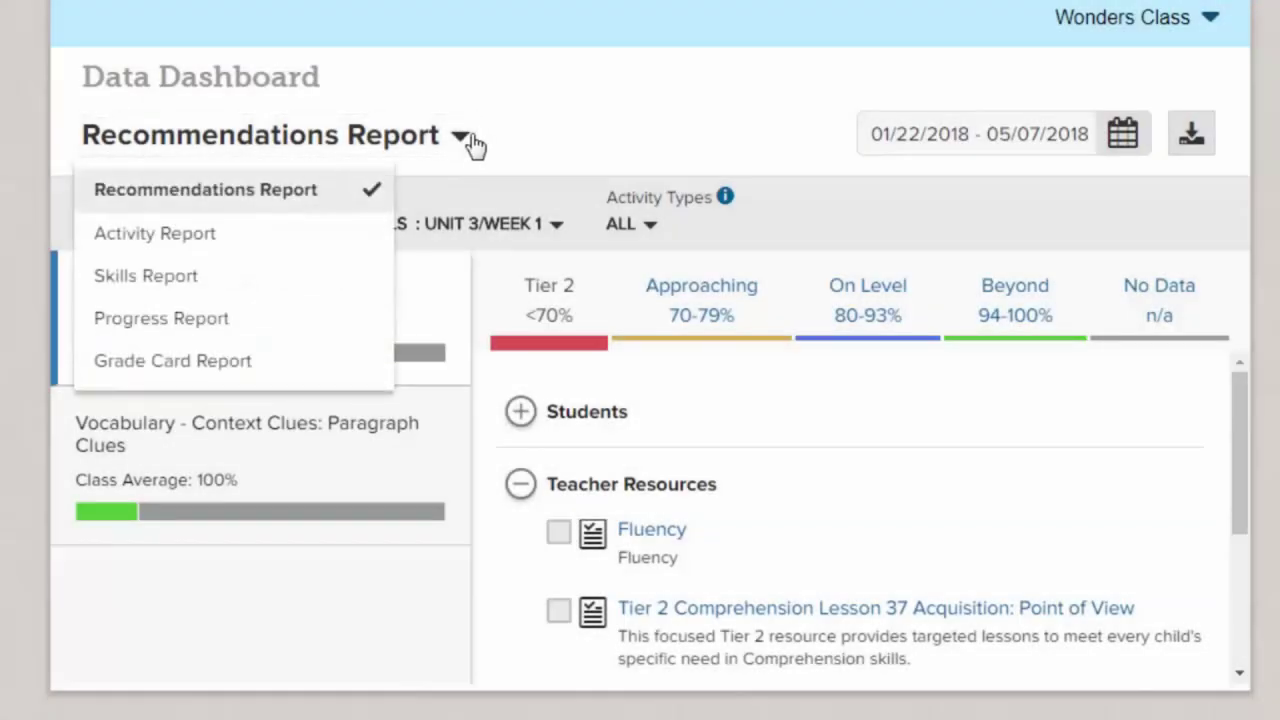
{"action": "left_click", "coordinate": [462, 136]}
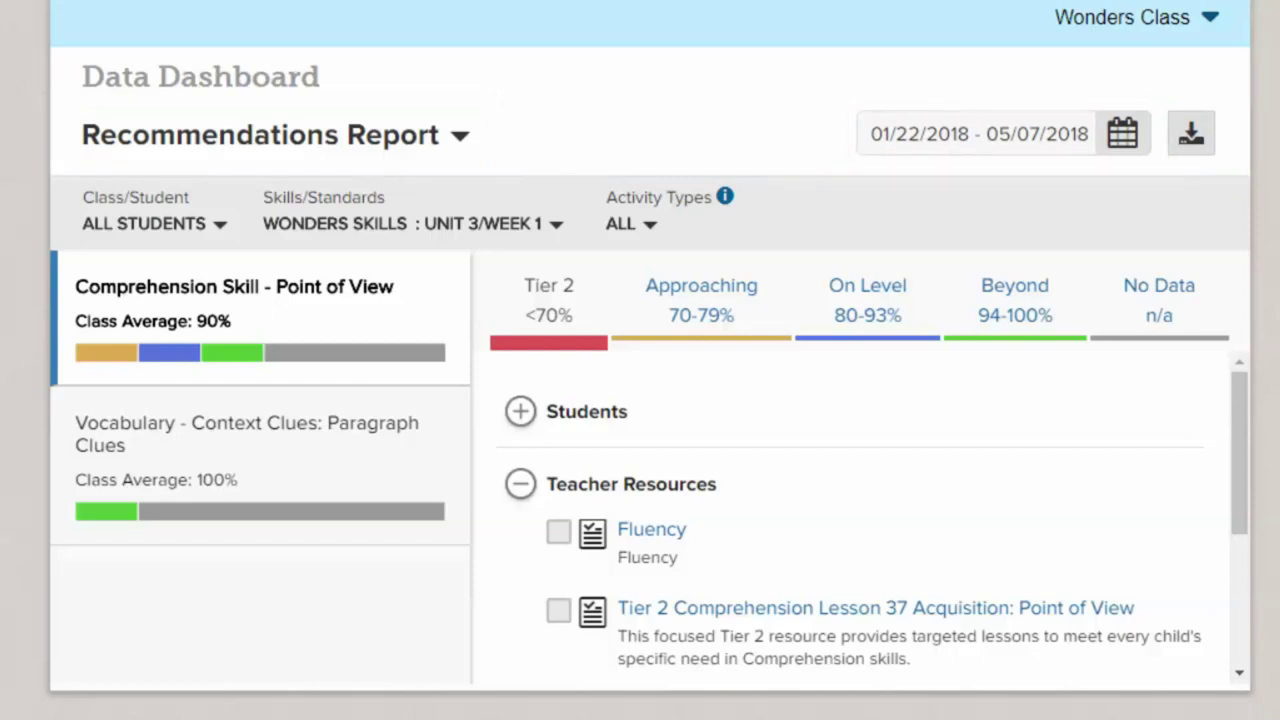
Step: Examine the date range, Class/Student, Skills/Standards and Activity Types filter options of the Recommendations Report
{"action": "left_click", "coordinate": [1123, 136]}
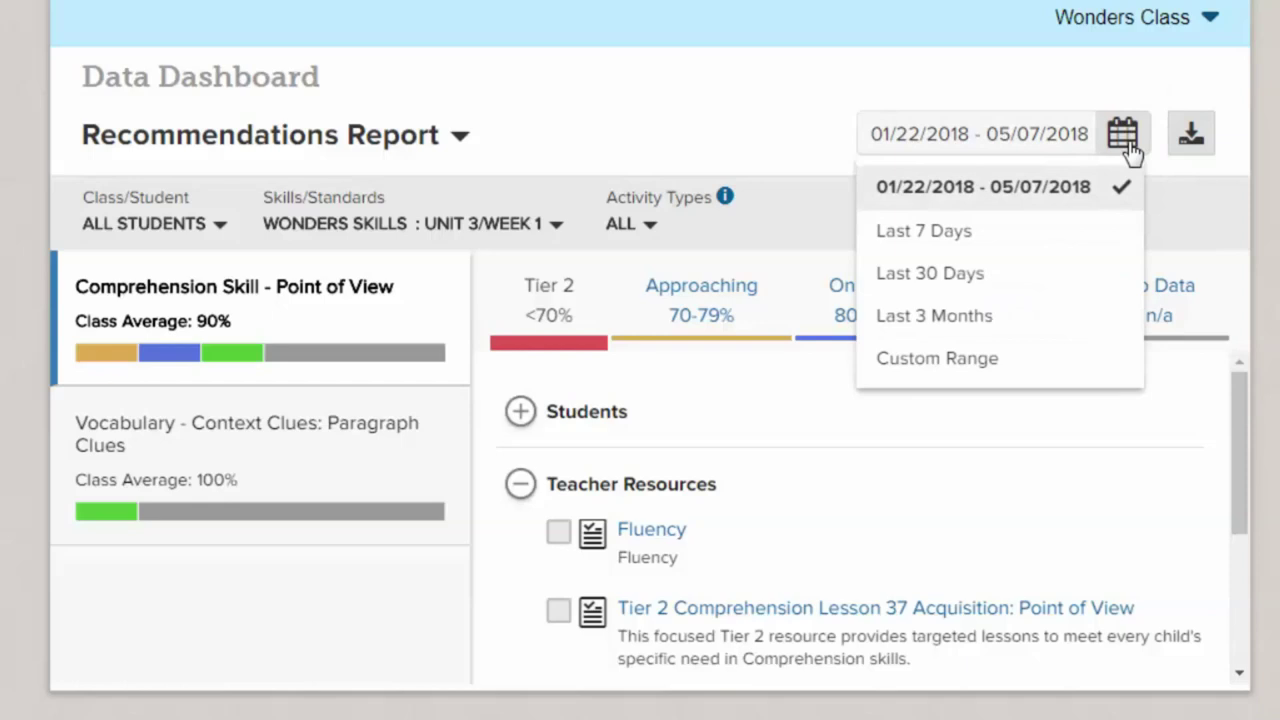
{"action": "left_click", "coordinate": [1130, 149]}
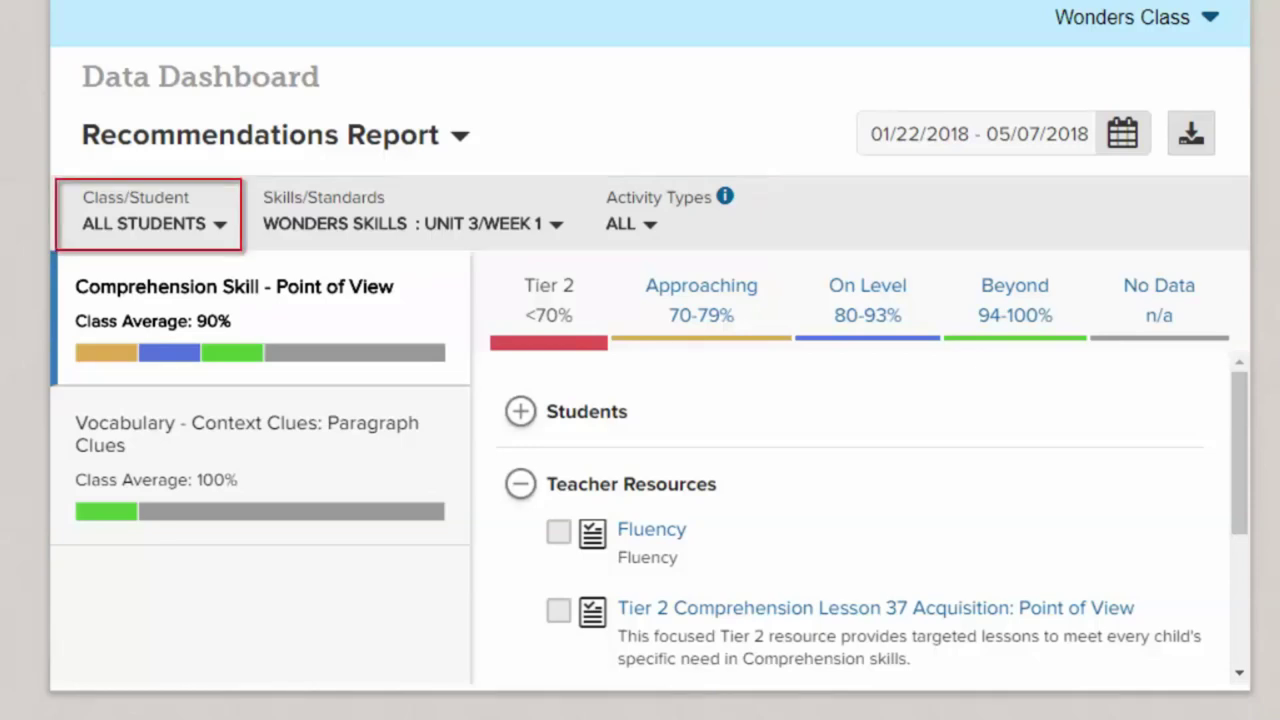
{"action": "left_click", "coordinate": [220, 225]}
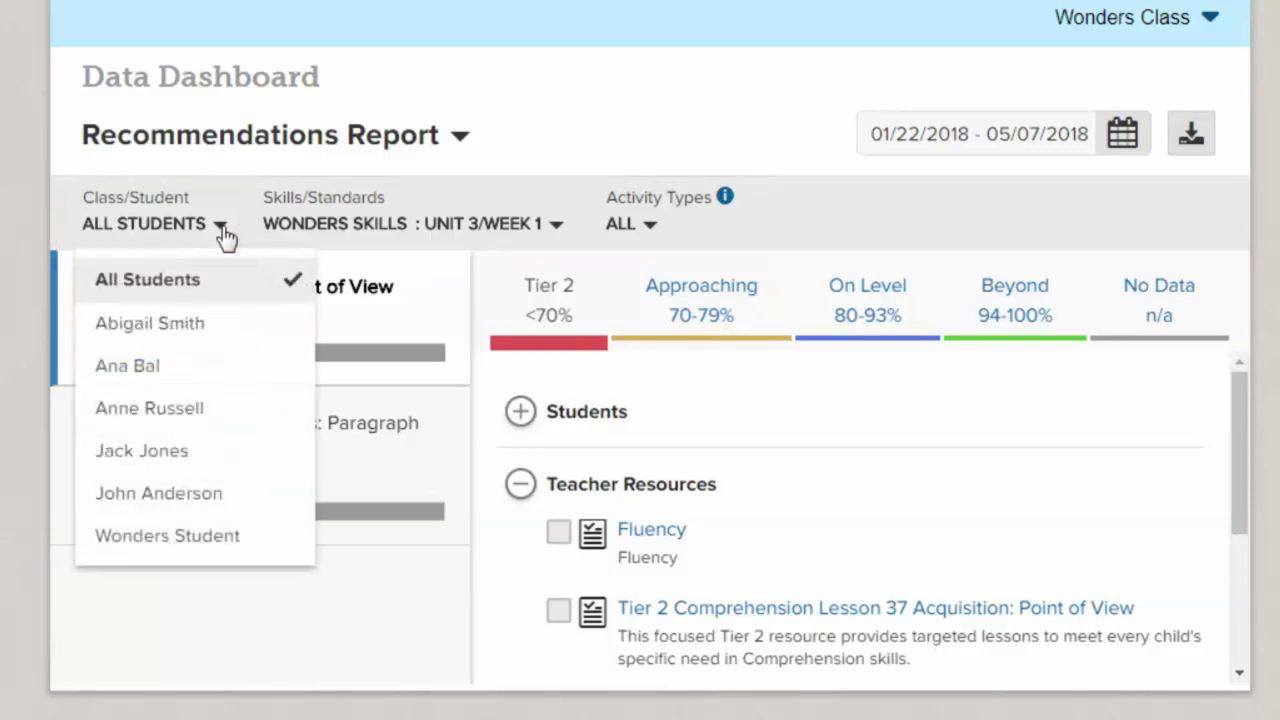
{"action": "left_click", "coordinate": [224, 234]}
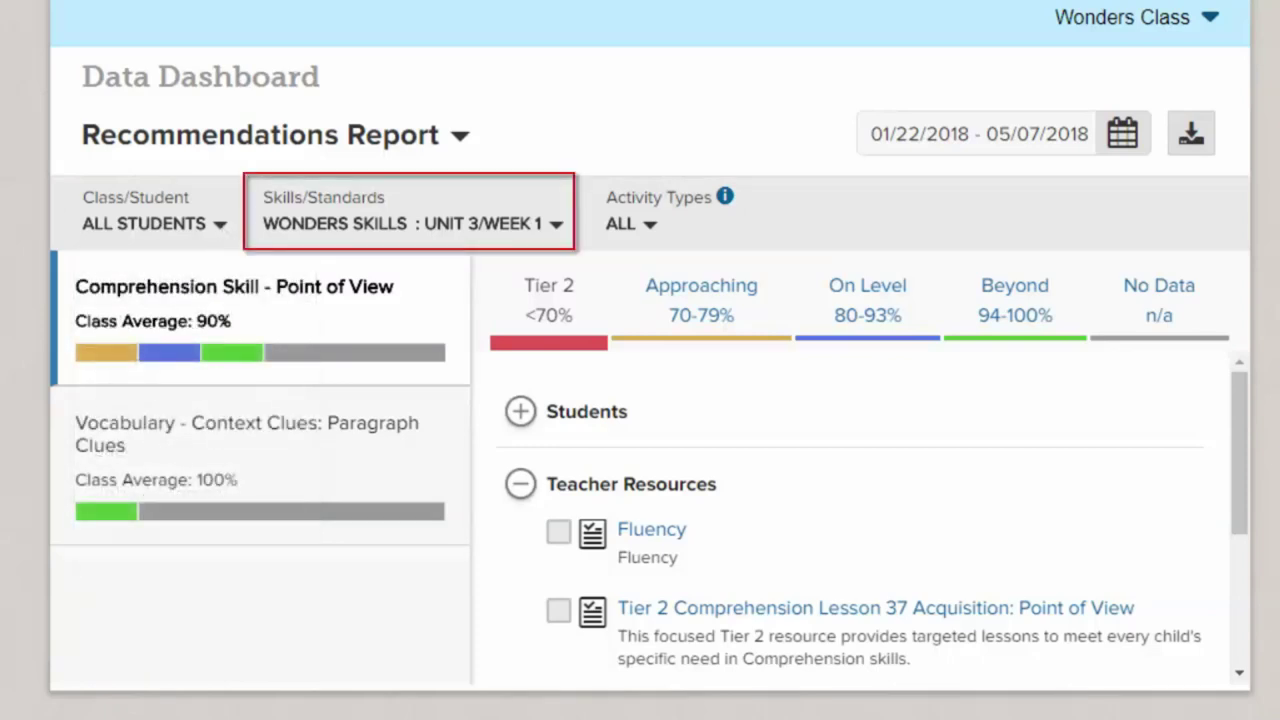
{"action": "left_click", "coordinate": [556, 228]}
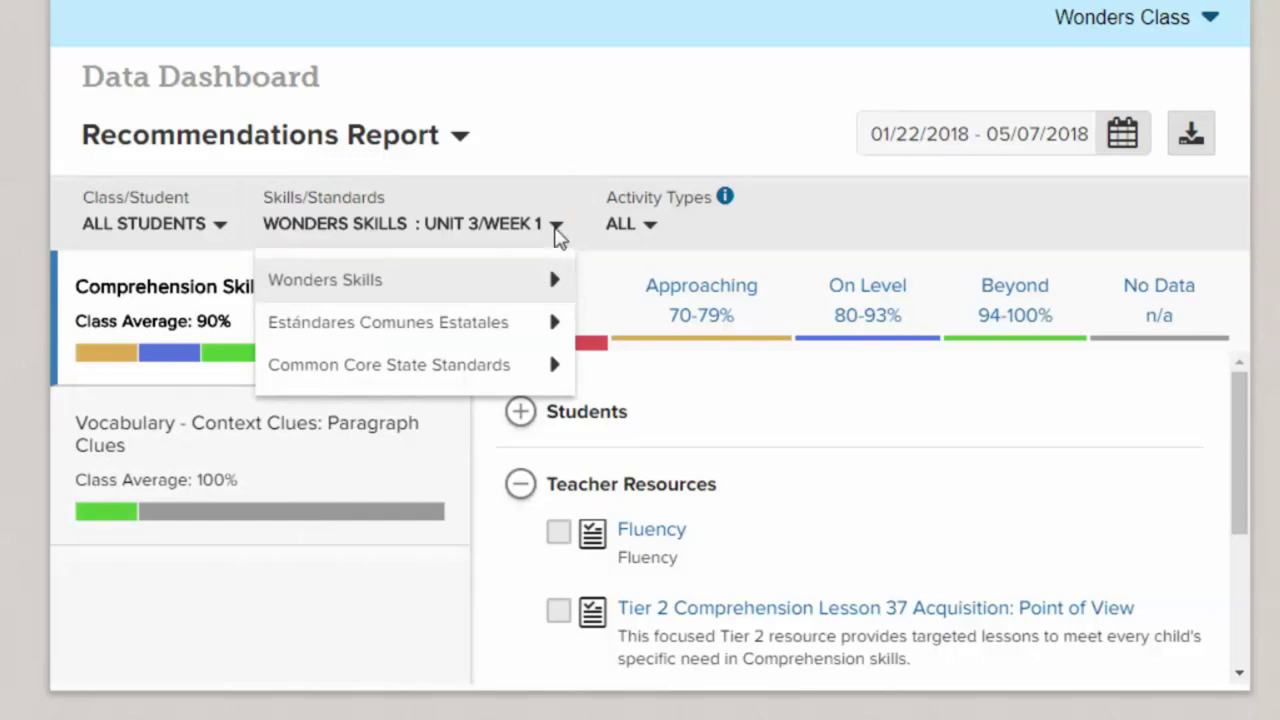
{"action": "left_click", "coordinate": [557, 237]}
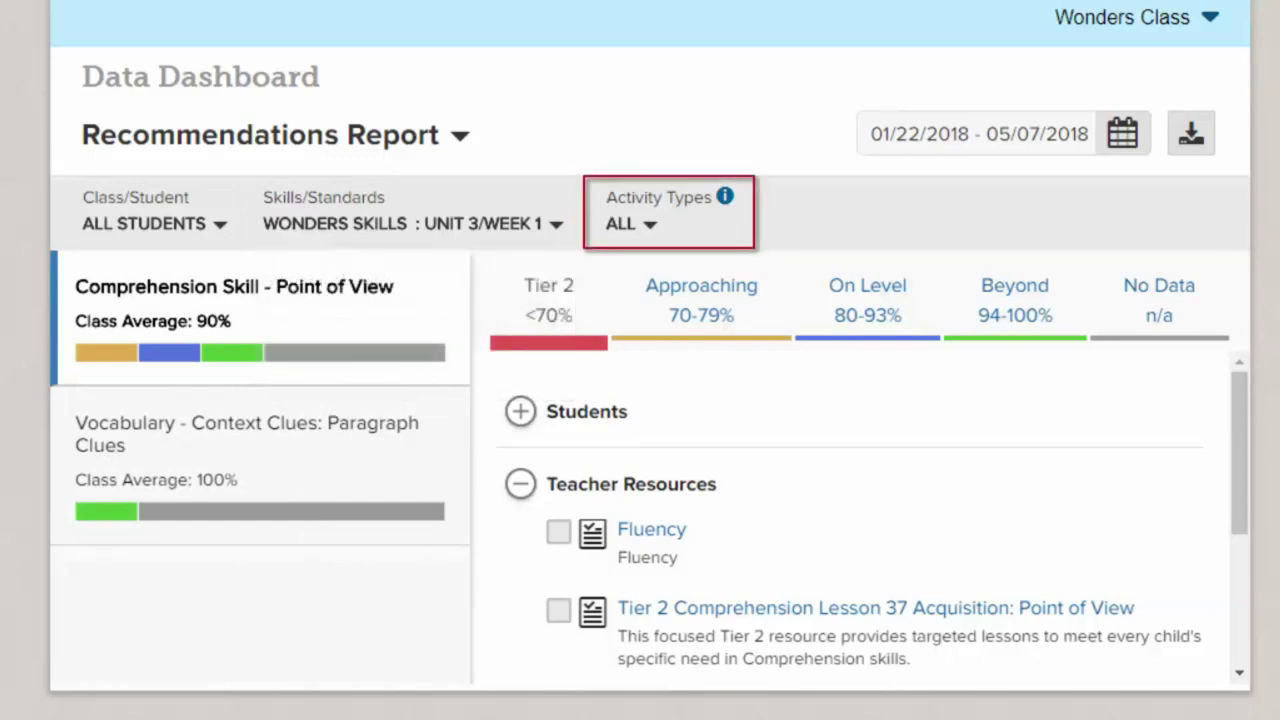
{"action": "left_click", "coordinate": [650, 228]}
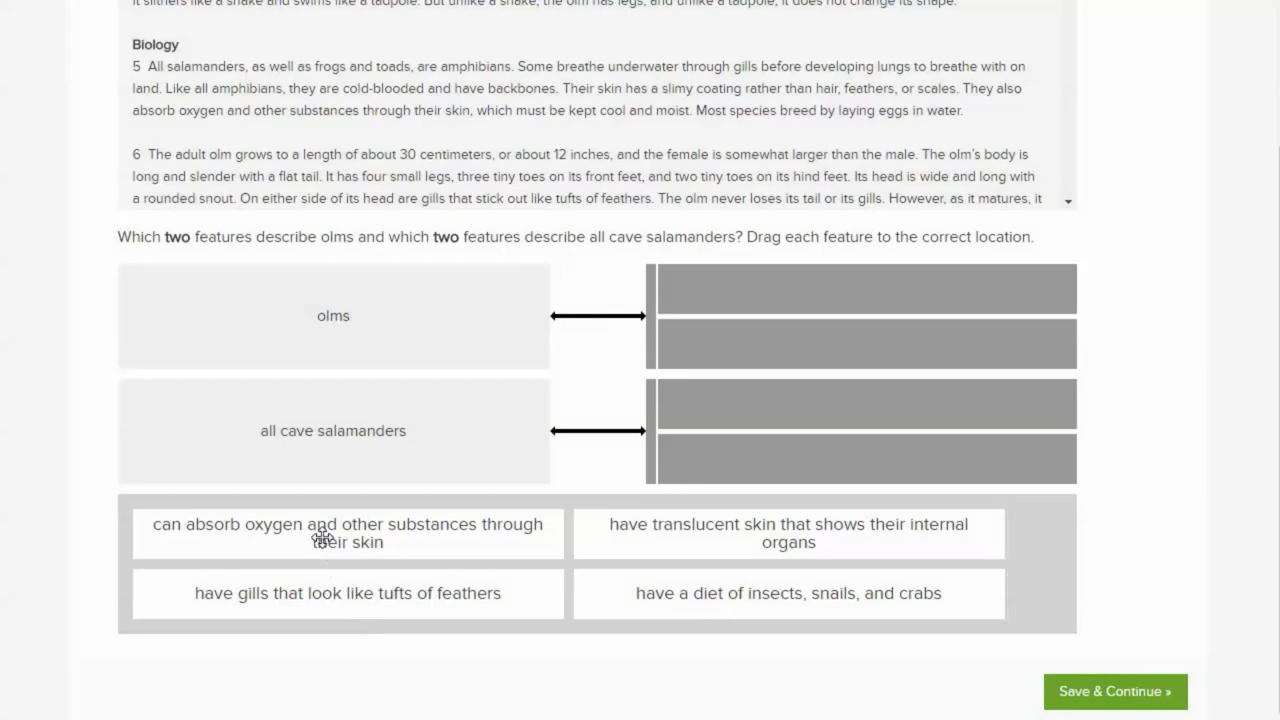
Step: Match "can absorb oxygen and other substances through their skin" to the first answer slot for olms in the test question
{"action": "left_click_drag", "start_coordinate": [322, 537], "coordinate": [843, 301]}
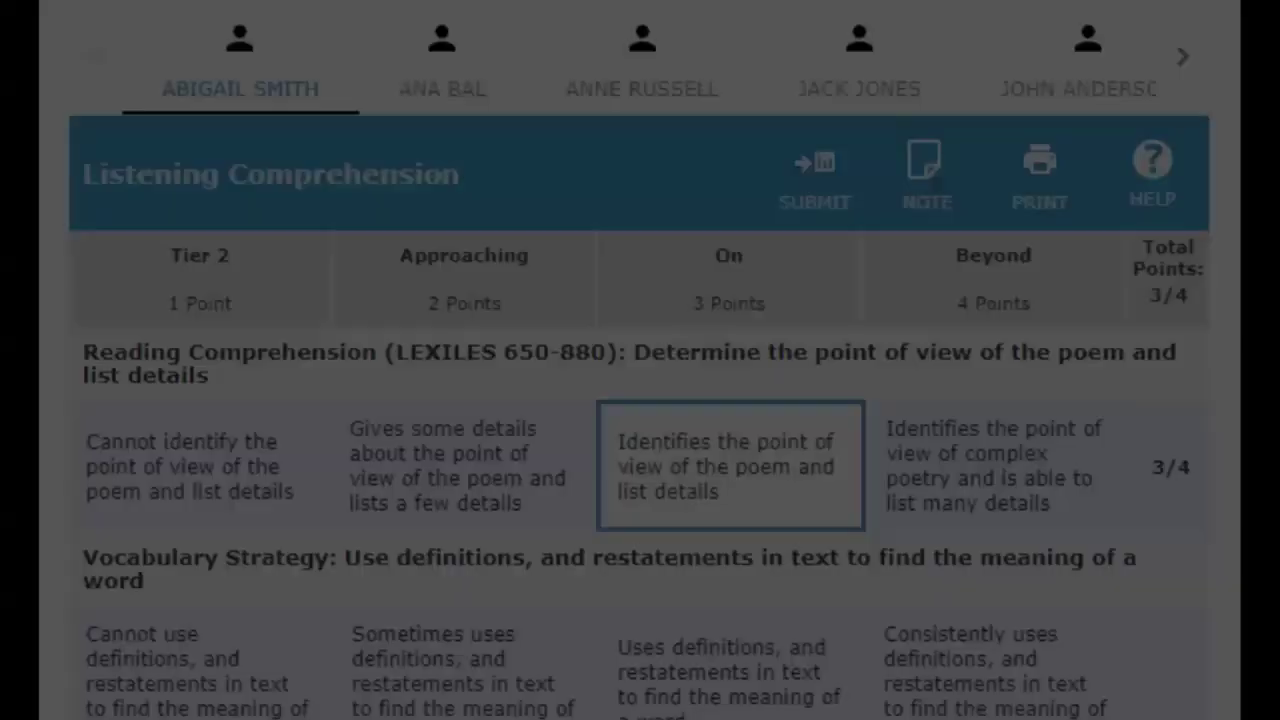